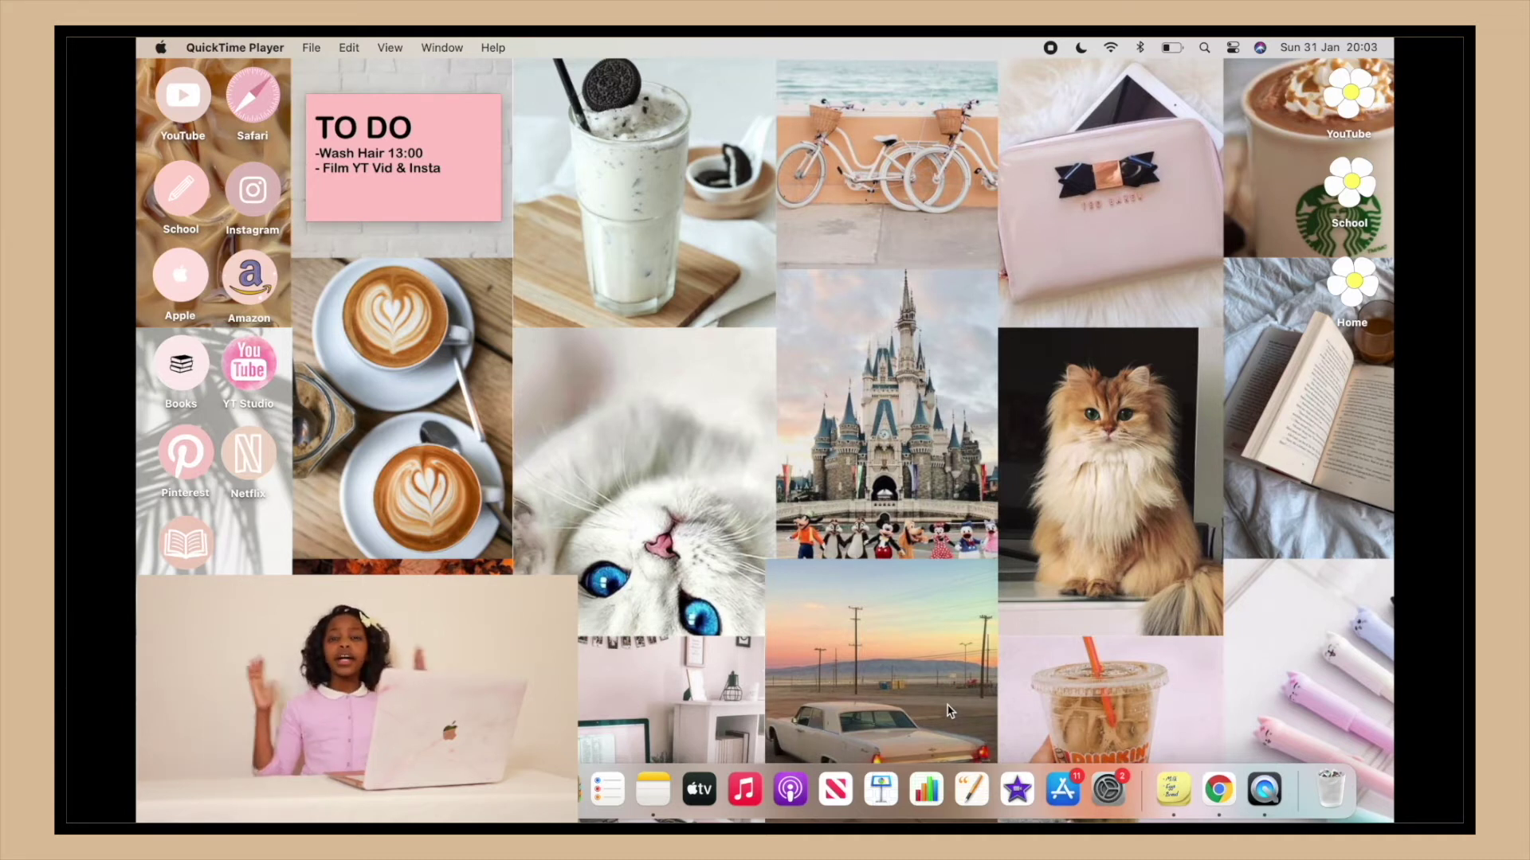
# Step: Switch to Chrome and open the Pinterest home feed at pinterest.co.uk
pyautogui.click(909, 540)
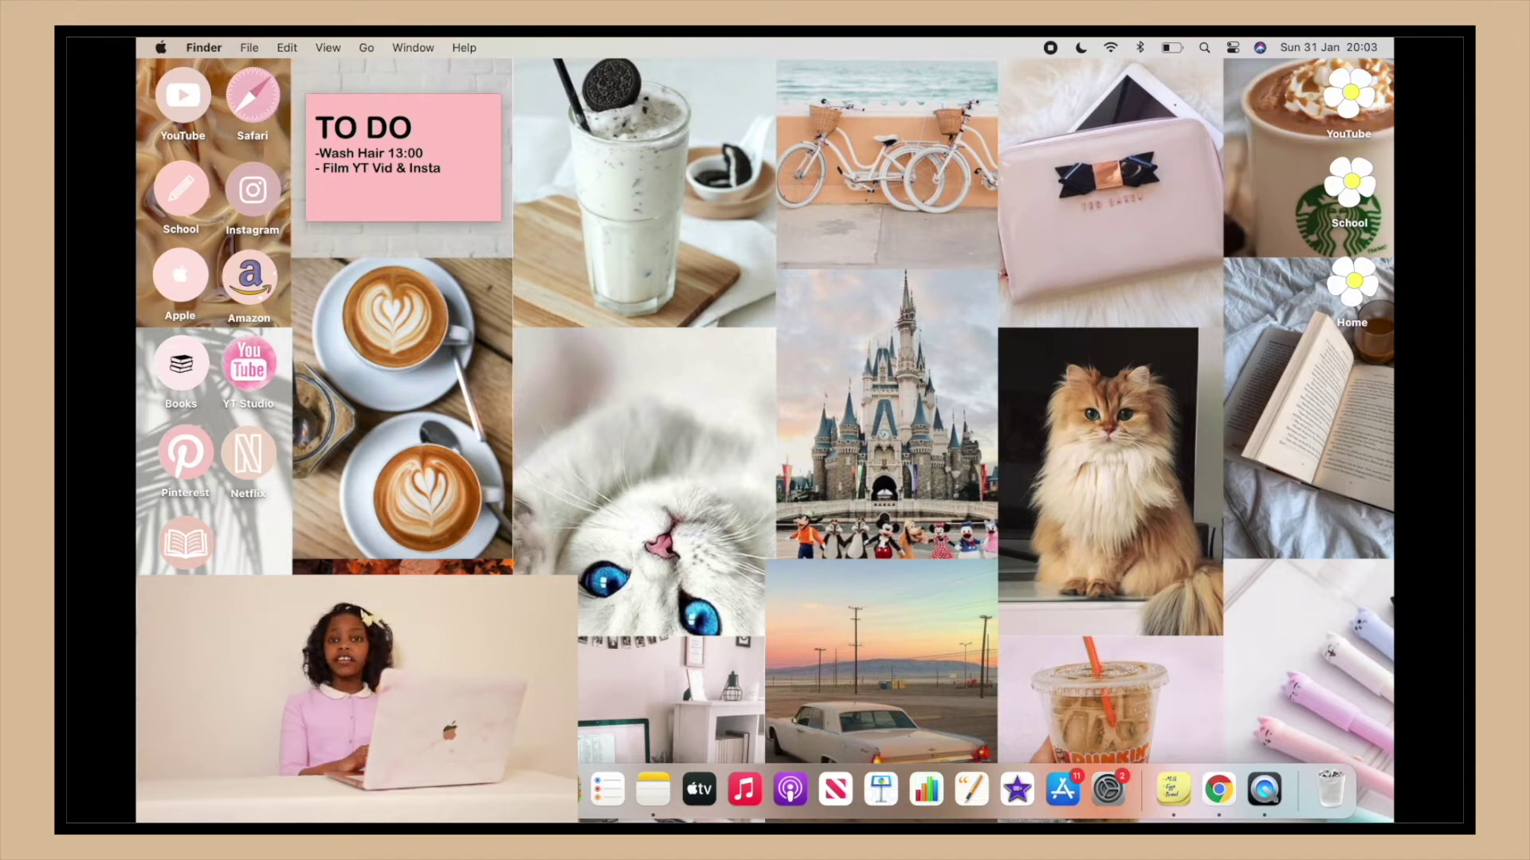
pyautogui.click(1219, 790)
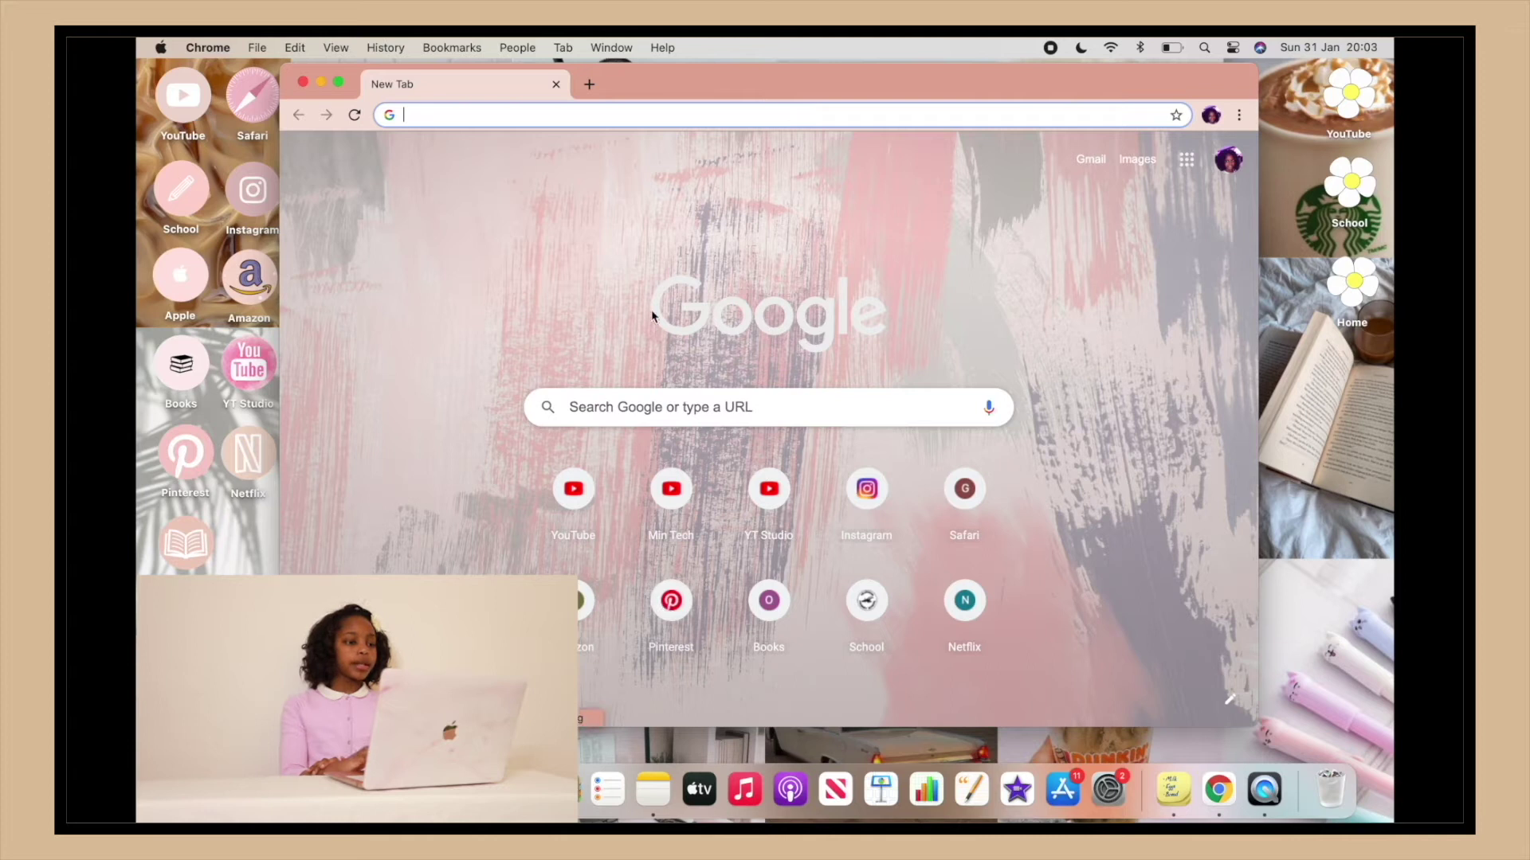
pyautogui.write('pi')
pyautogui.press('Return')
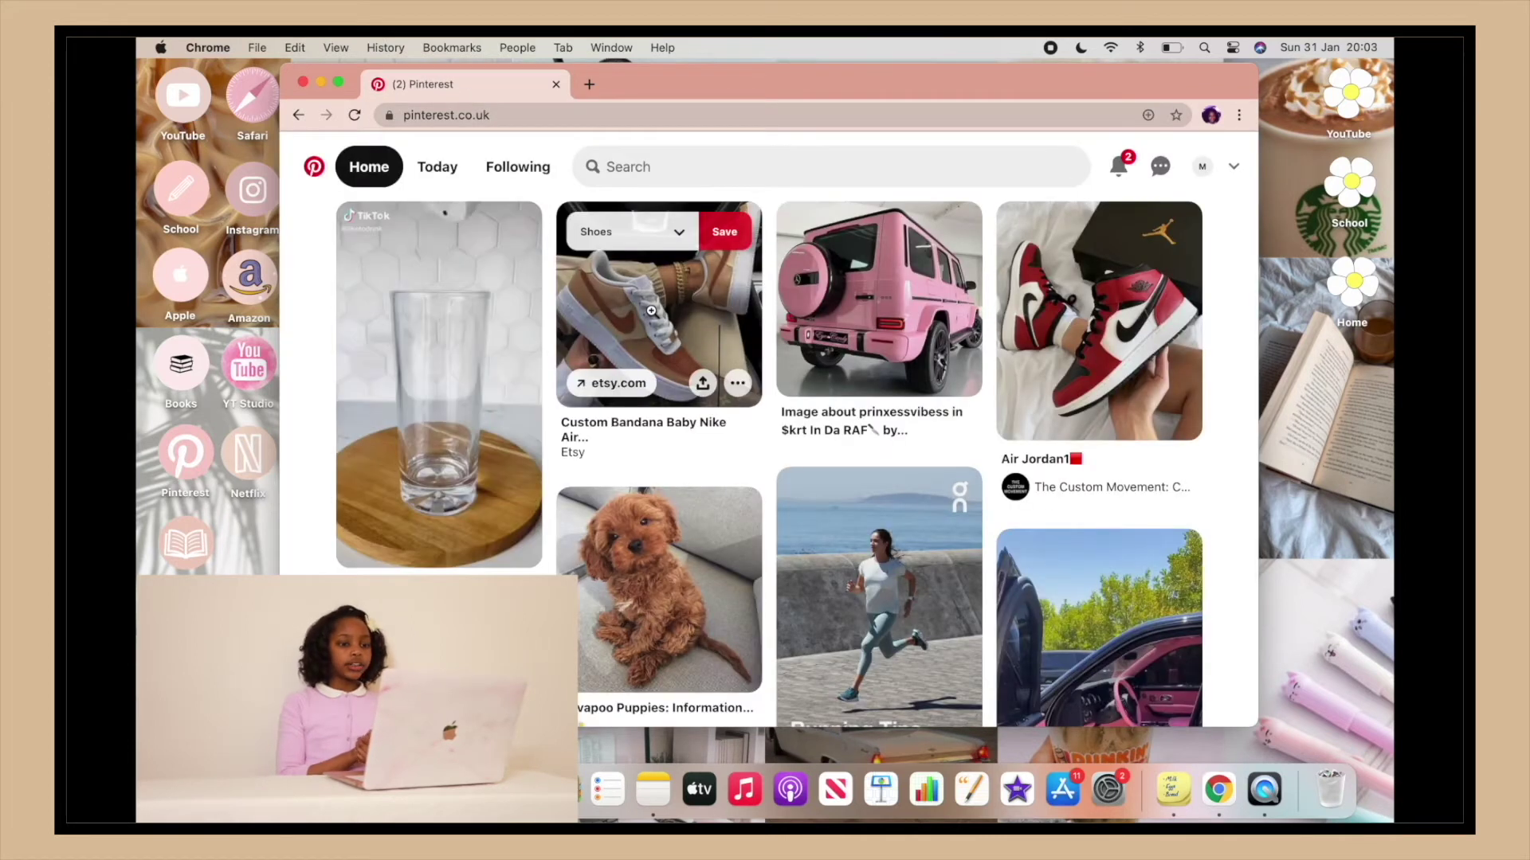
pyautogui.scroll(-5, 653, 322)
pyautogui.scroll(5, 653, 322)
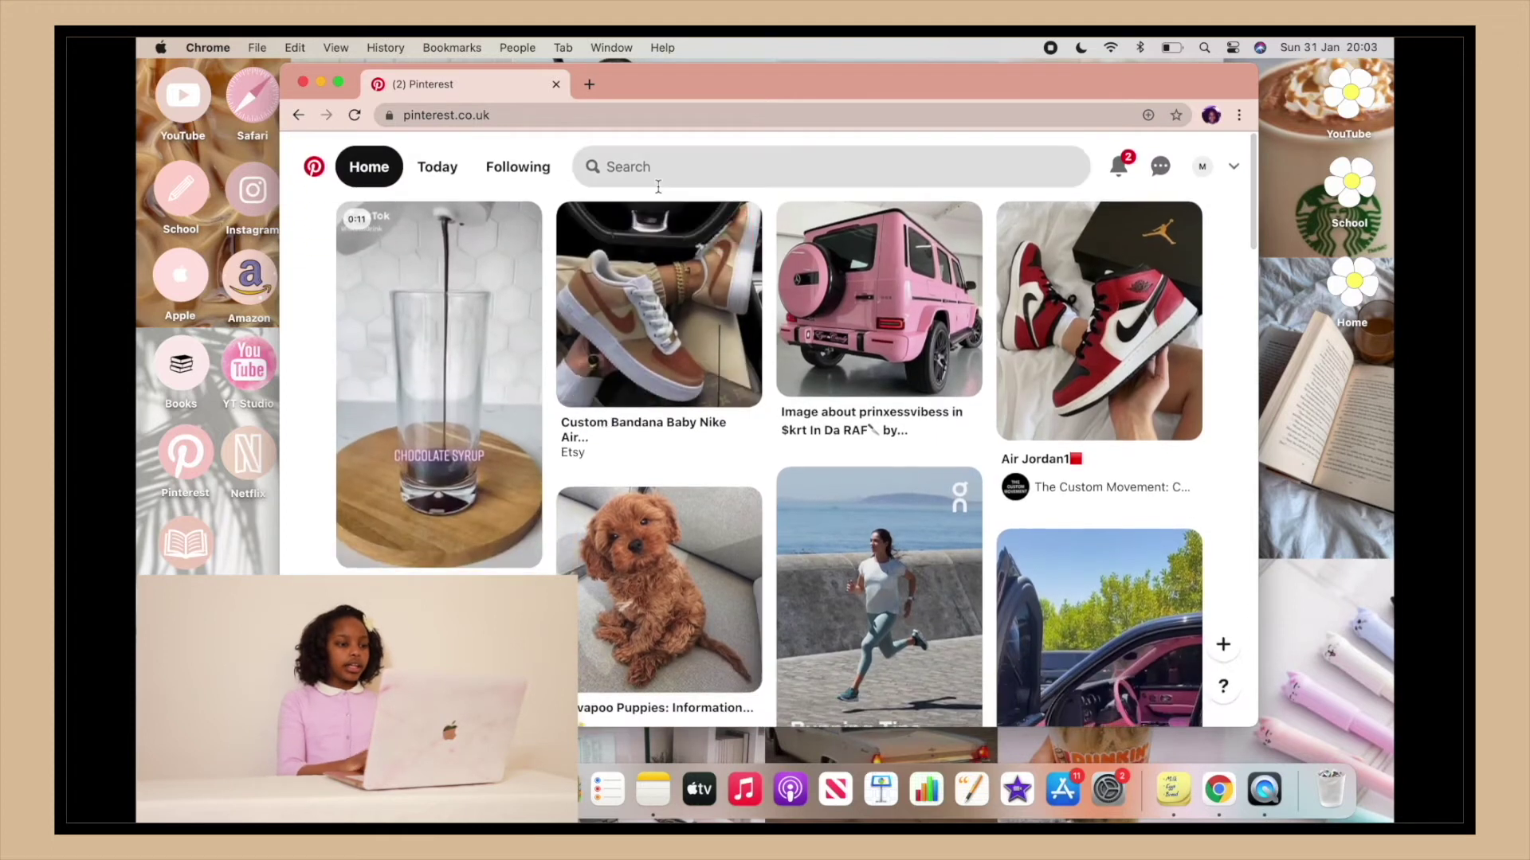
# Step: Search Pinterest for "aesthetic background" using the matching search suggestion
pyautogui.click(632, 170)
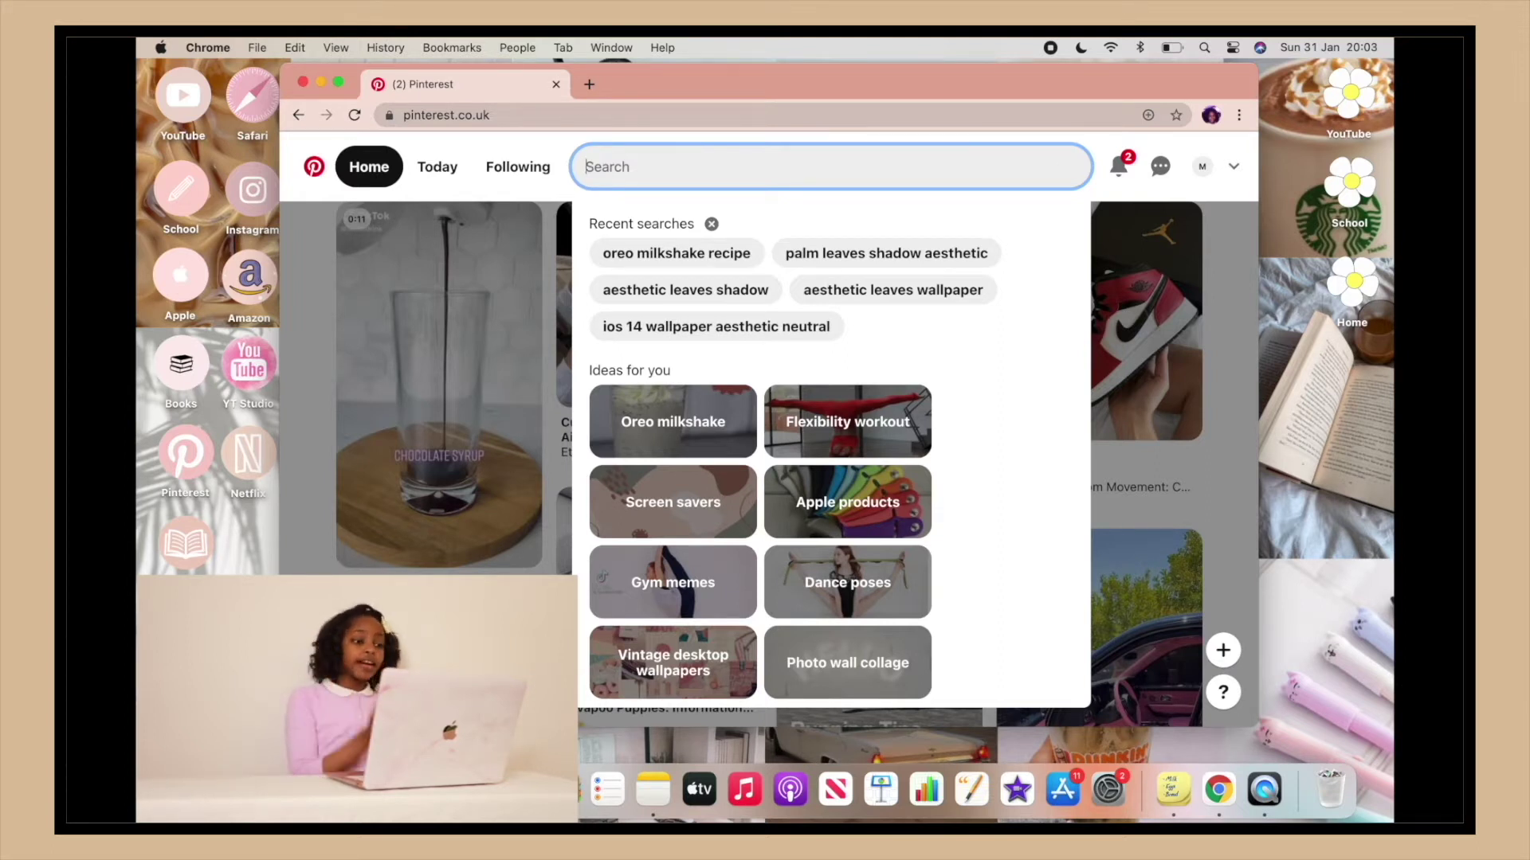
pyautogui.write('aesyh')
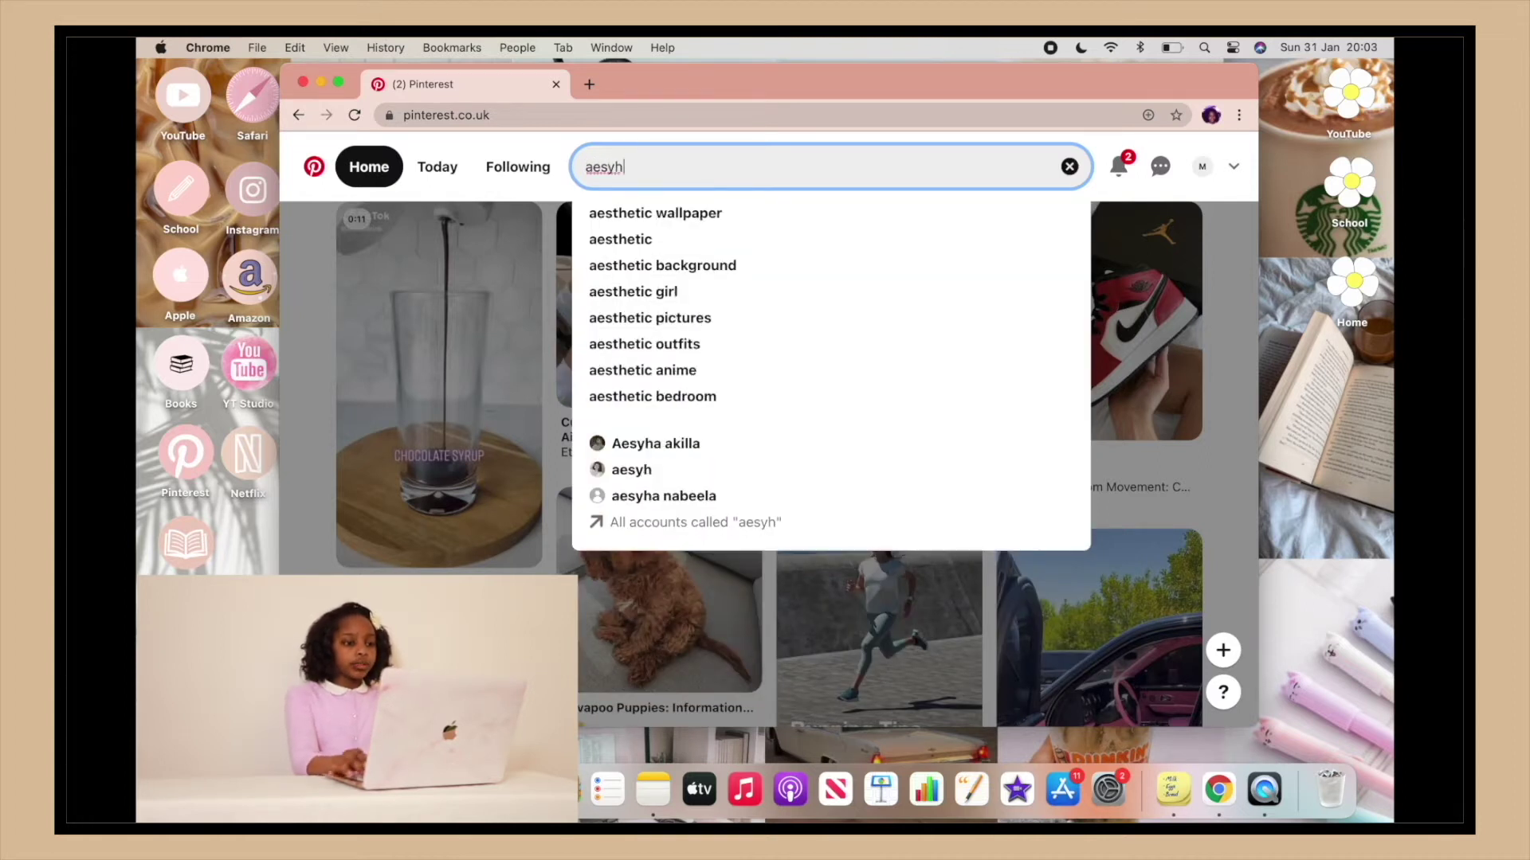
pyautogui.click(704, 257)
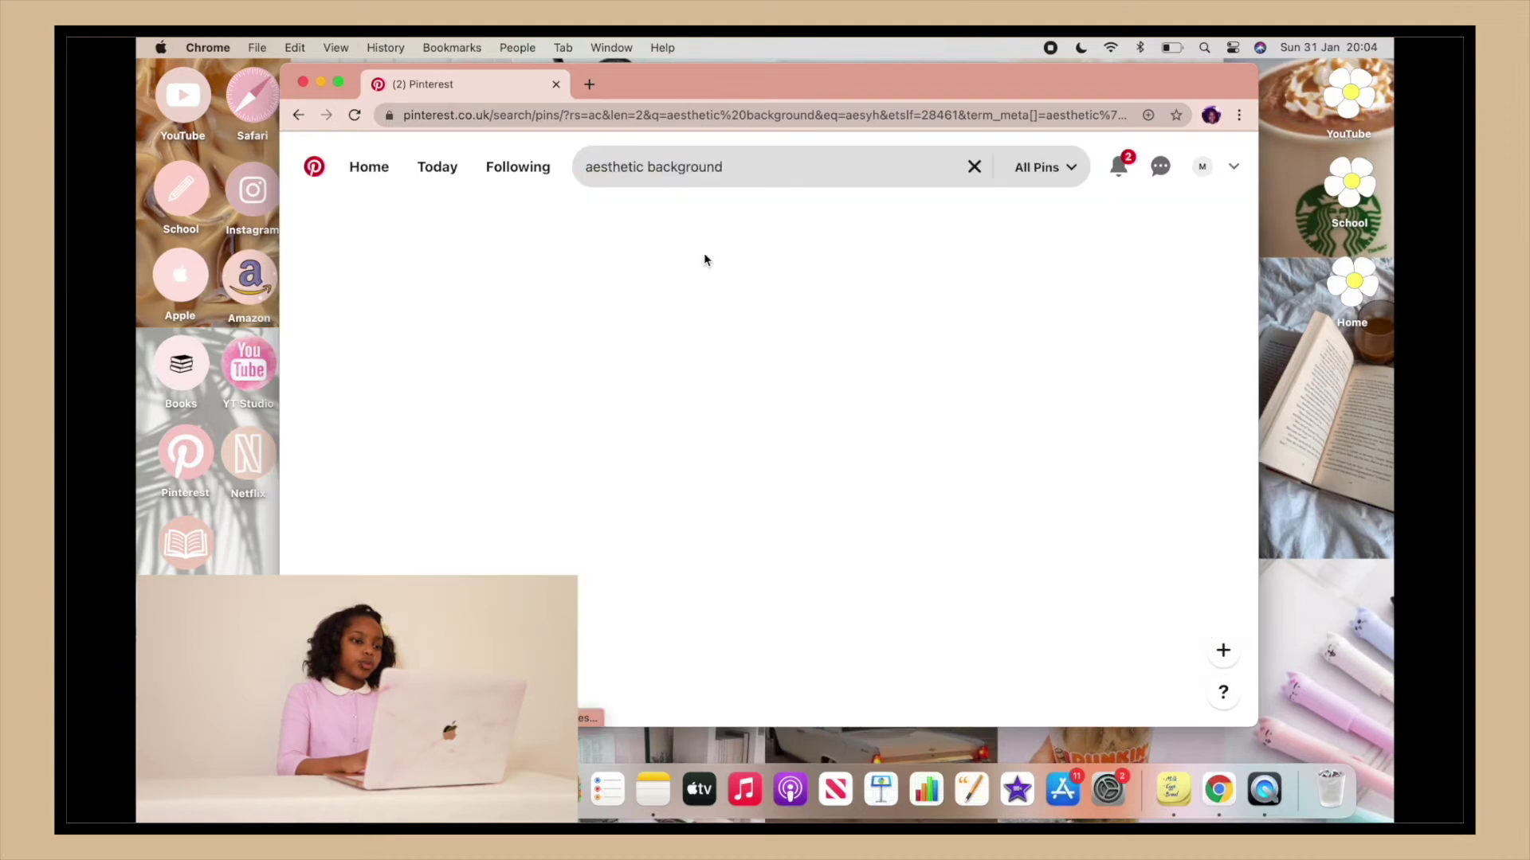
# Step: Open the Blush Bloom I line-drawn flower pin, save its image to the desktop, and return to the search results
pyautogui.scroll(-10, 899, 412)
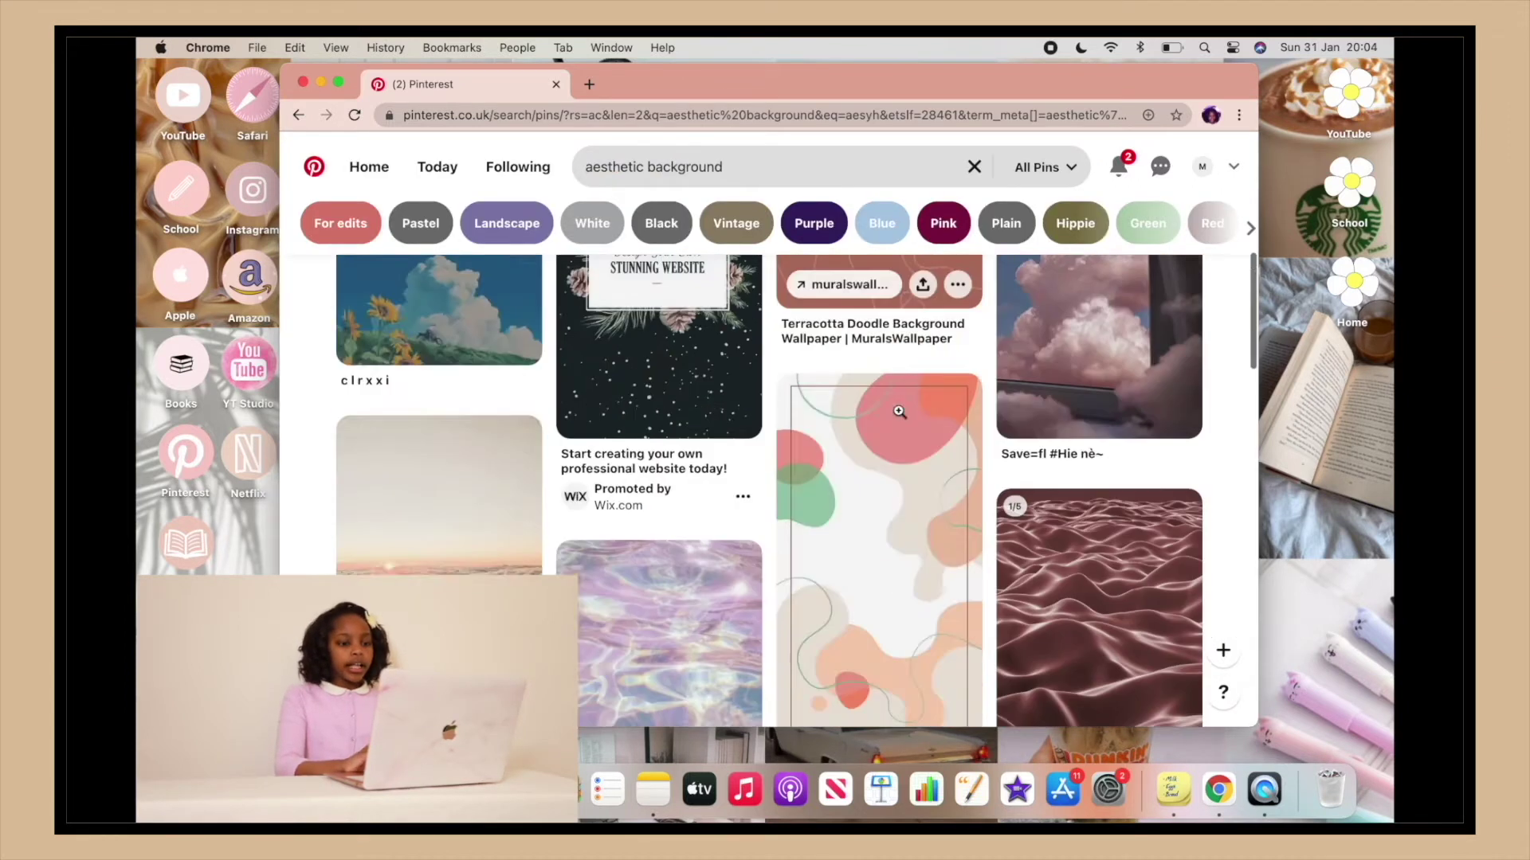
pyautogui.scroll(-10, 900, 412)
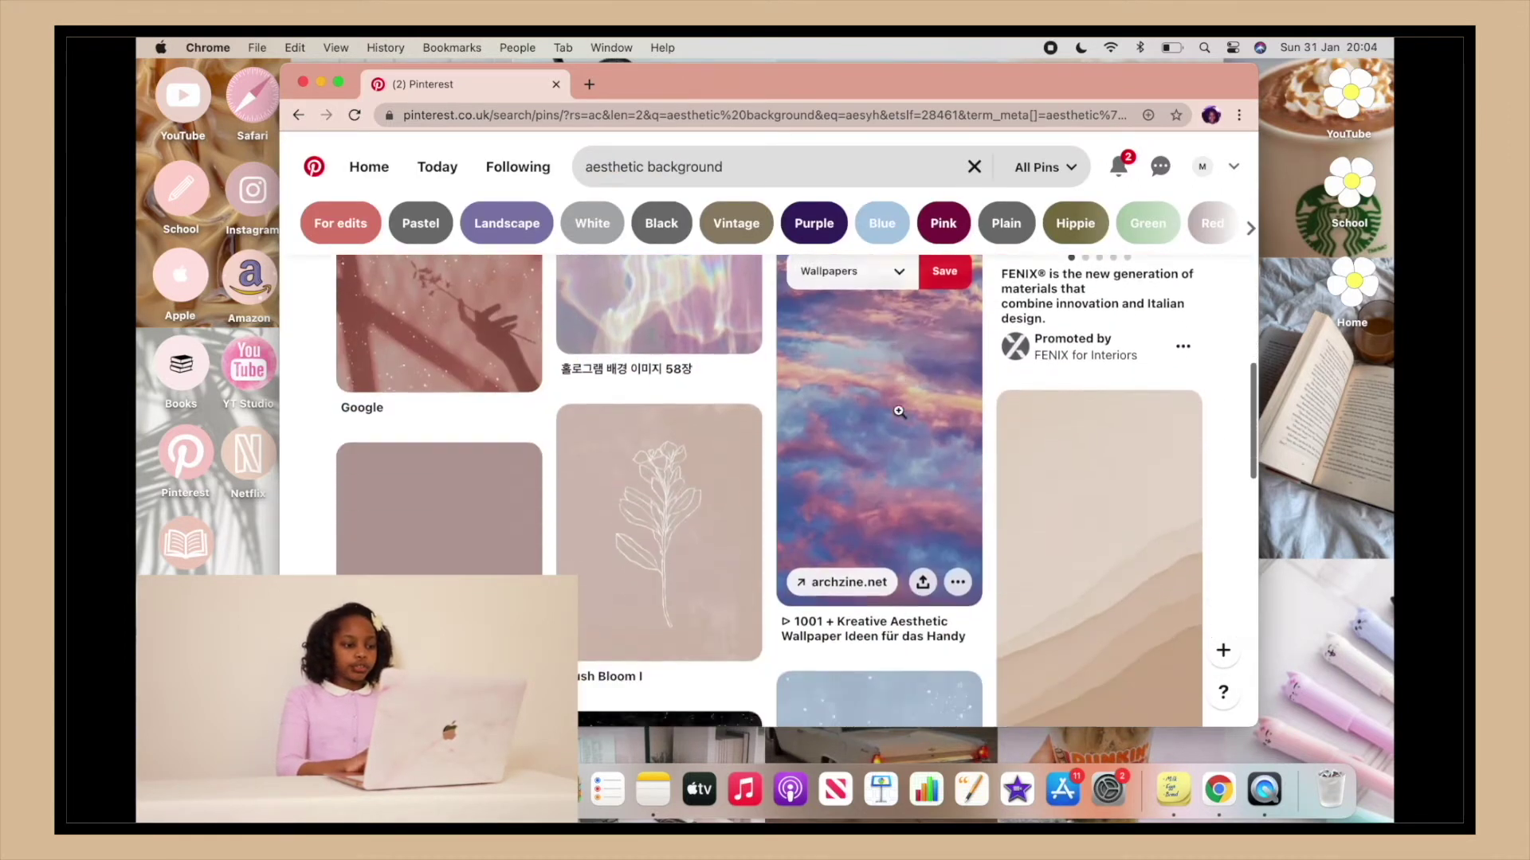
pyautogui.scroll(-2, 900, 412)
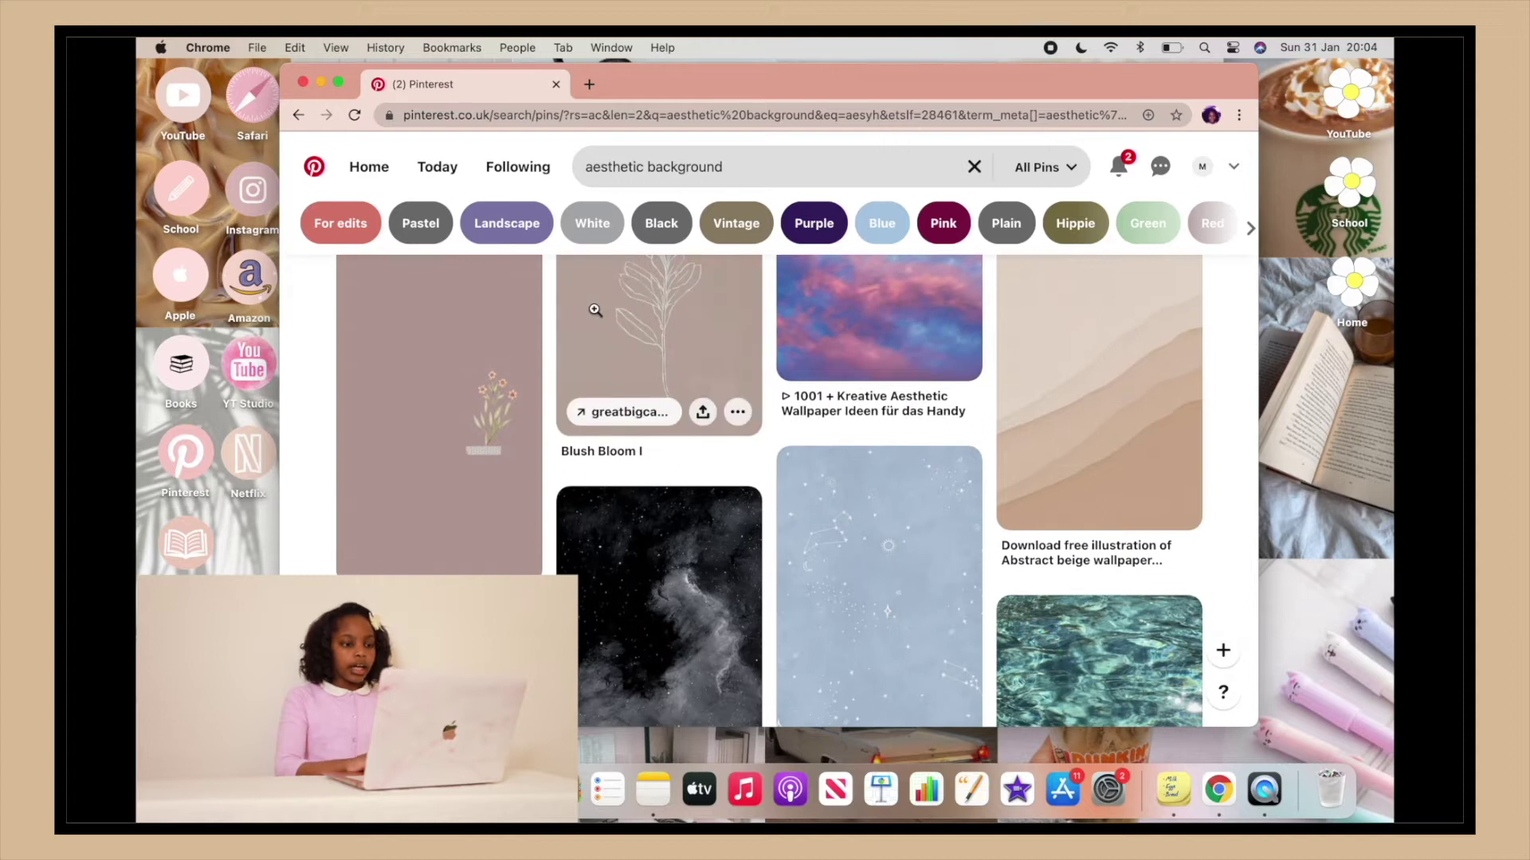
pyautogui.click(634, 352)
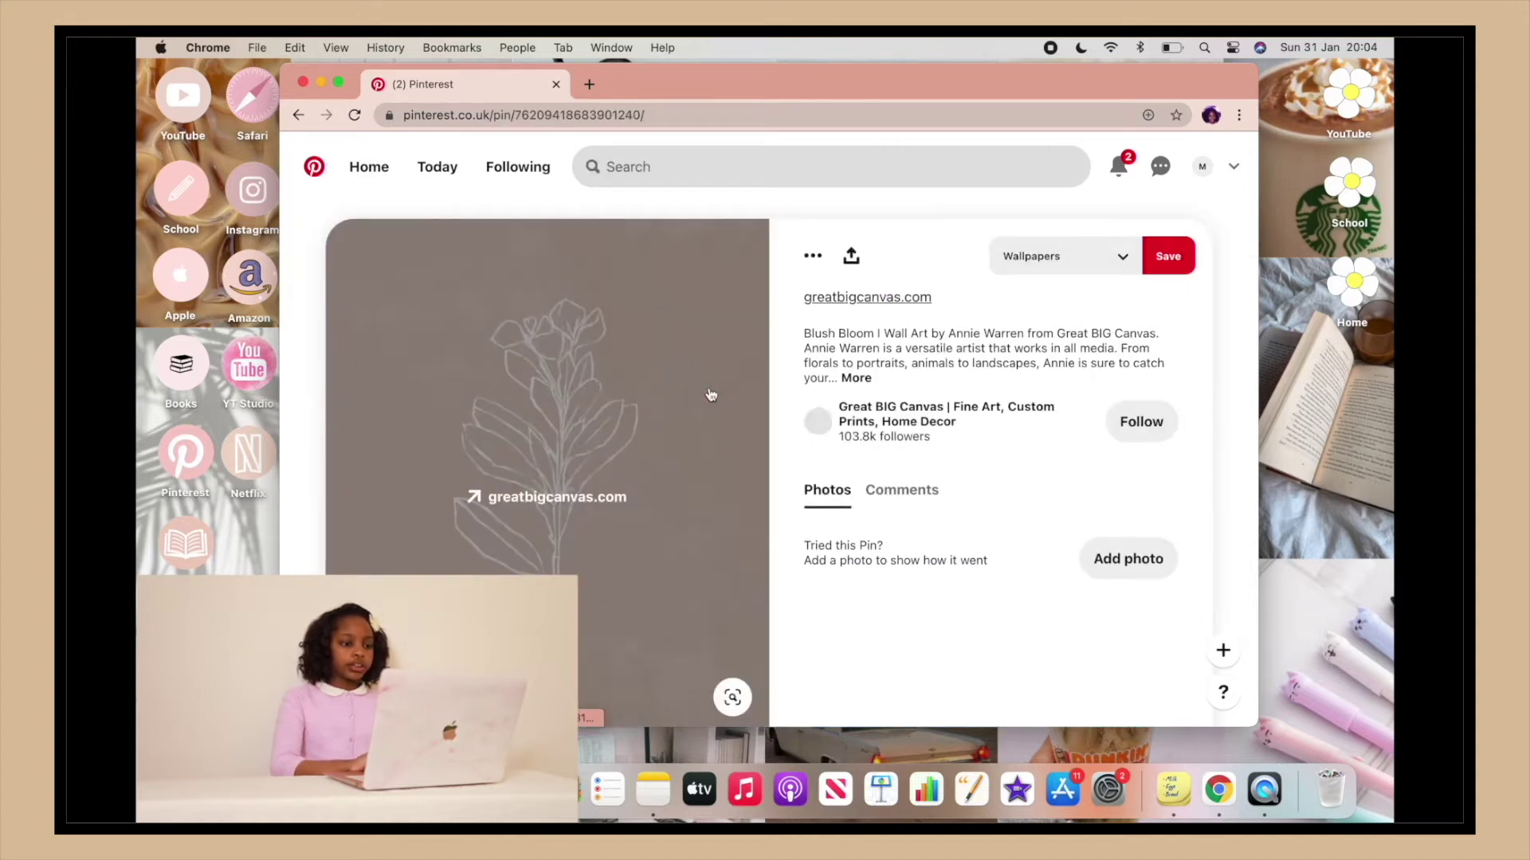
pyautogui.moveTo(666, 362); pyautogui.dragTo(1360, 395)
pyautogui.scroll(-5, 696, 318)
pyautogui.scroll(8, 696, 318)
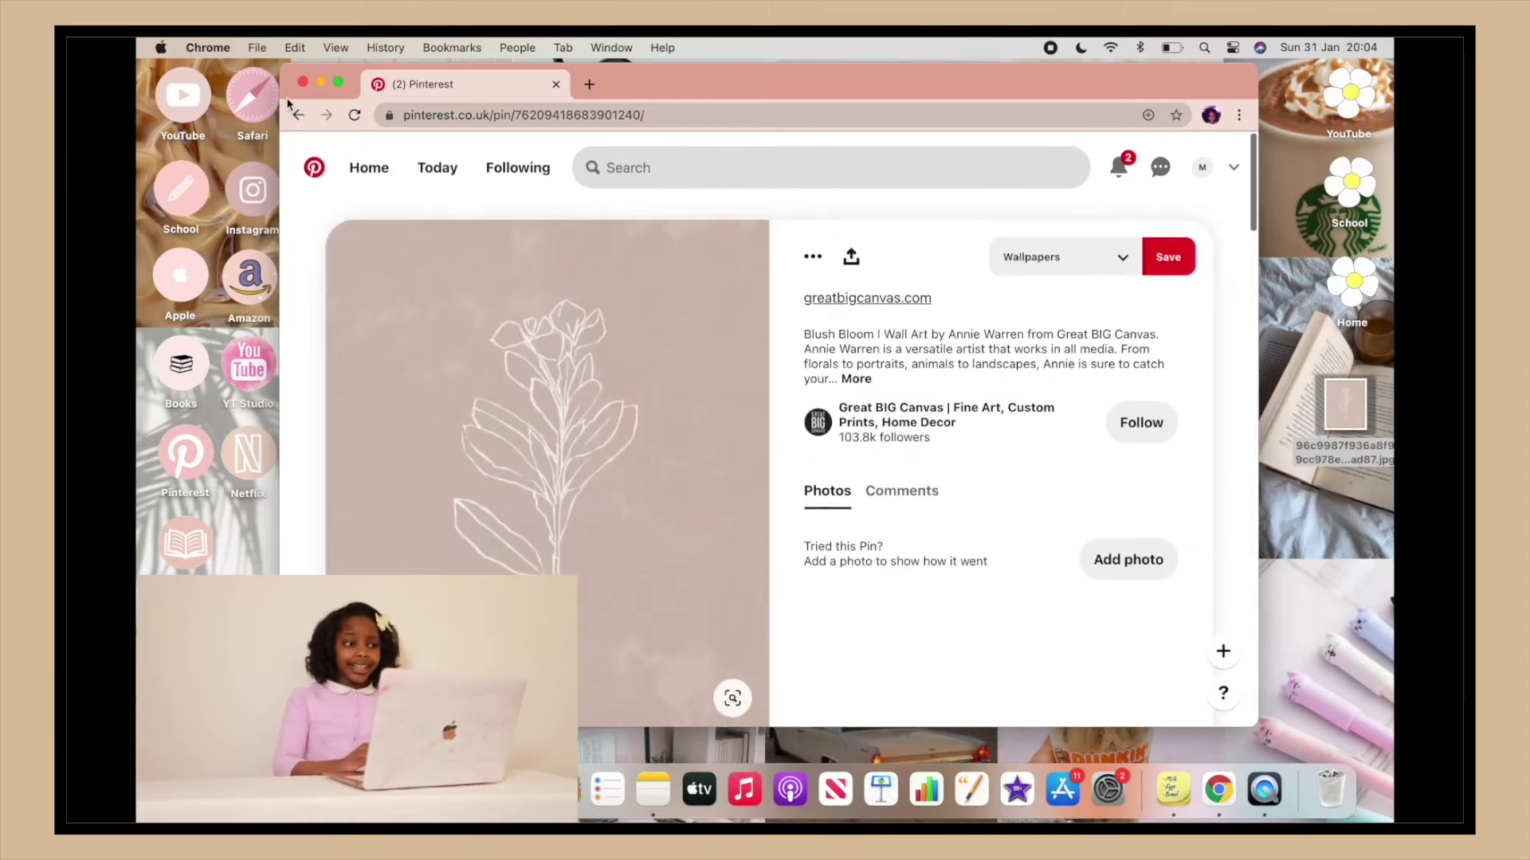
pyautogui.click(298, 115)
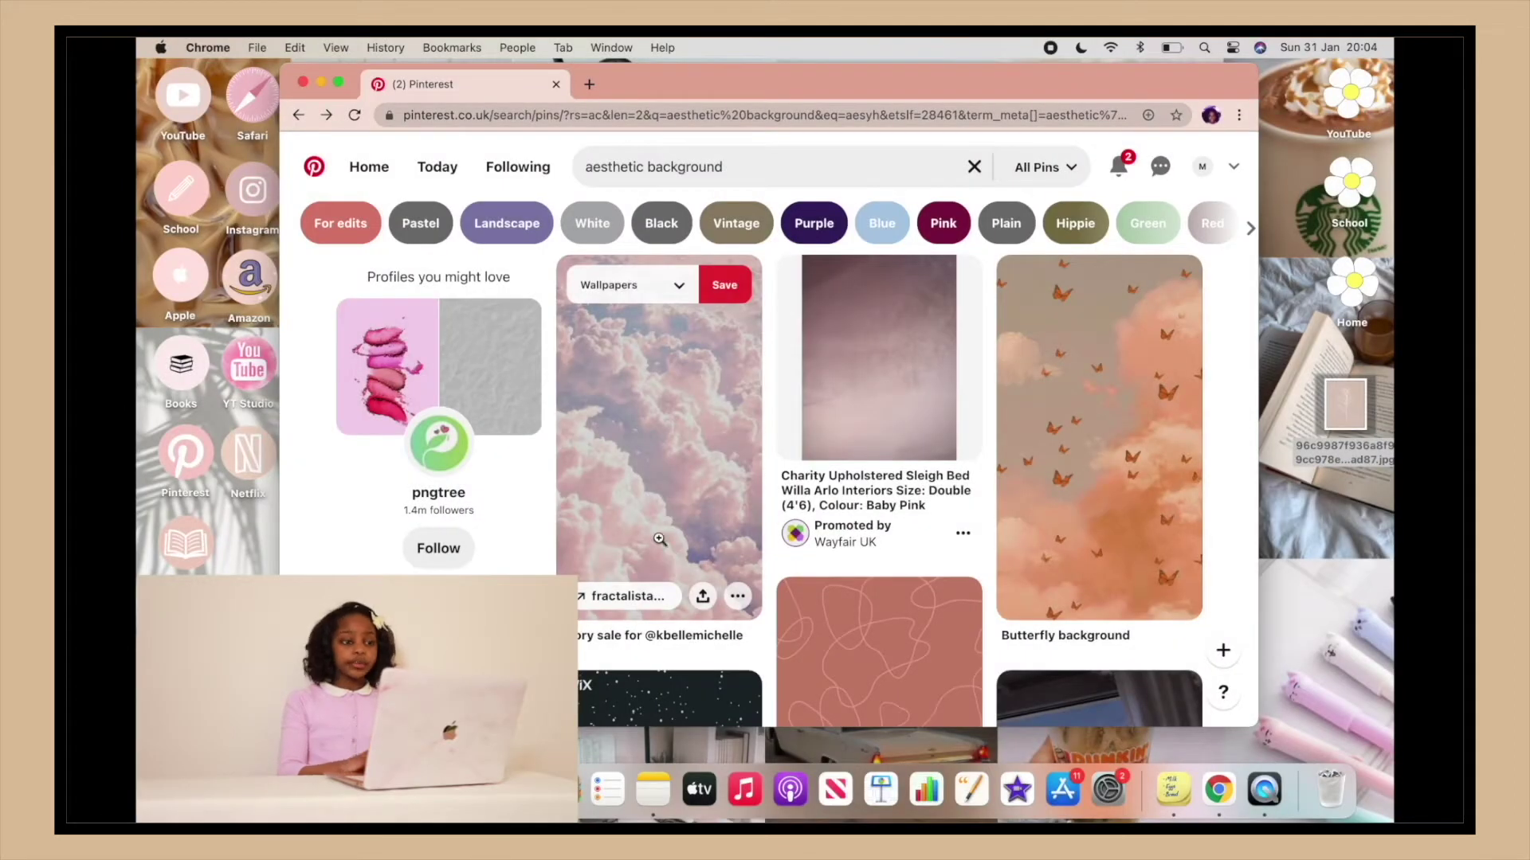
# Step: Search Google for "canva" in a new browser tab and open the Canva site from the results
pyautogui.click(590, 84)
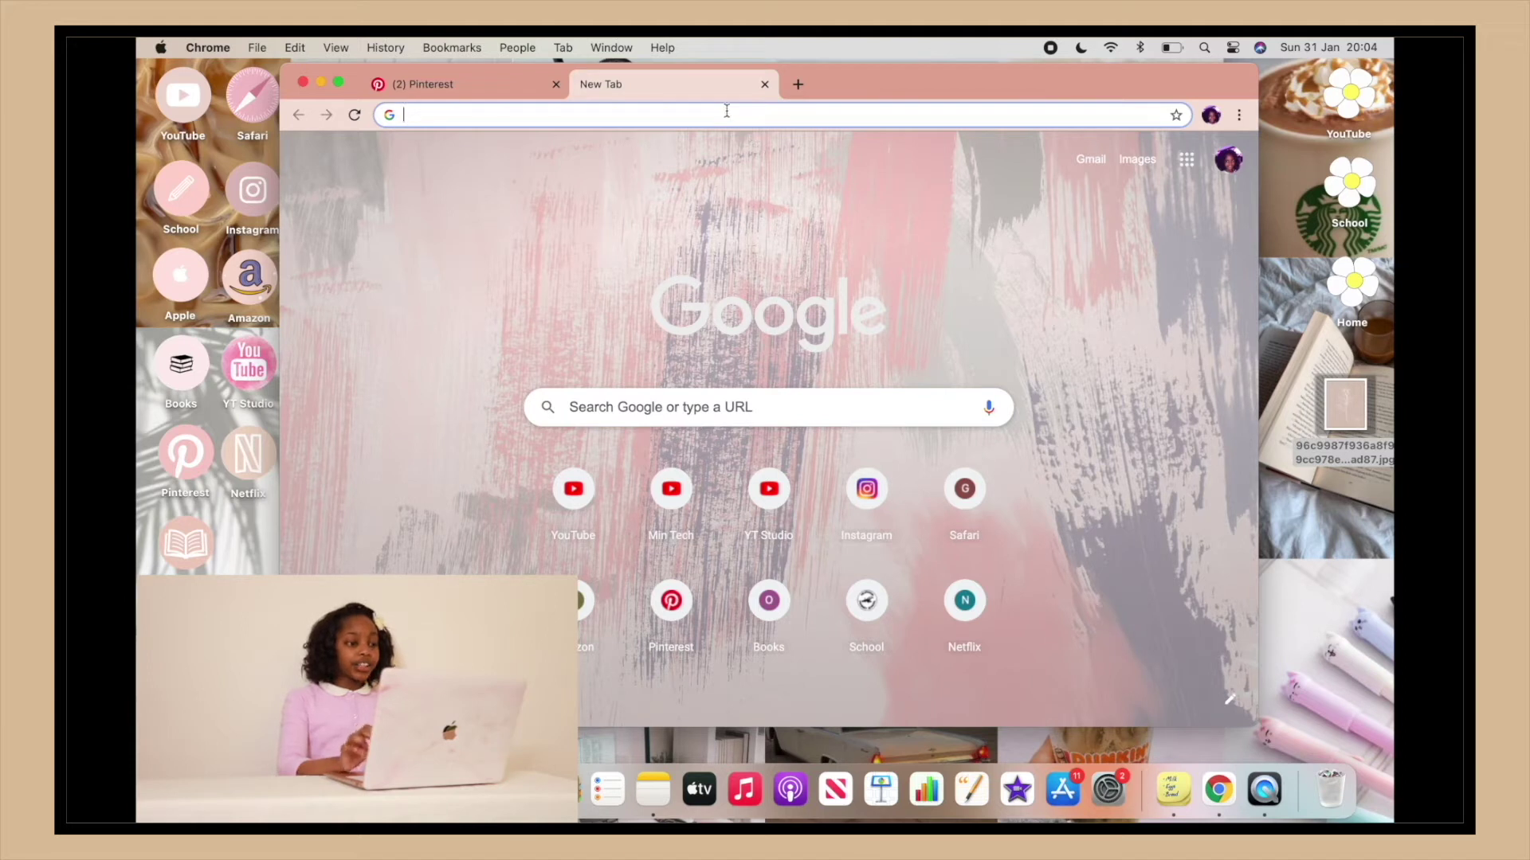
pyautogui.write('c')
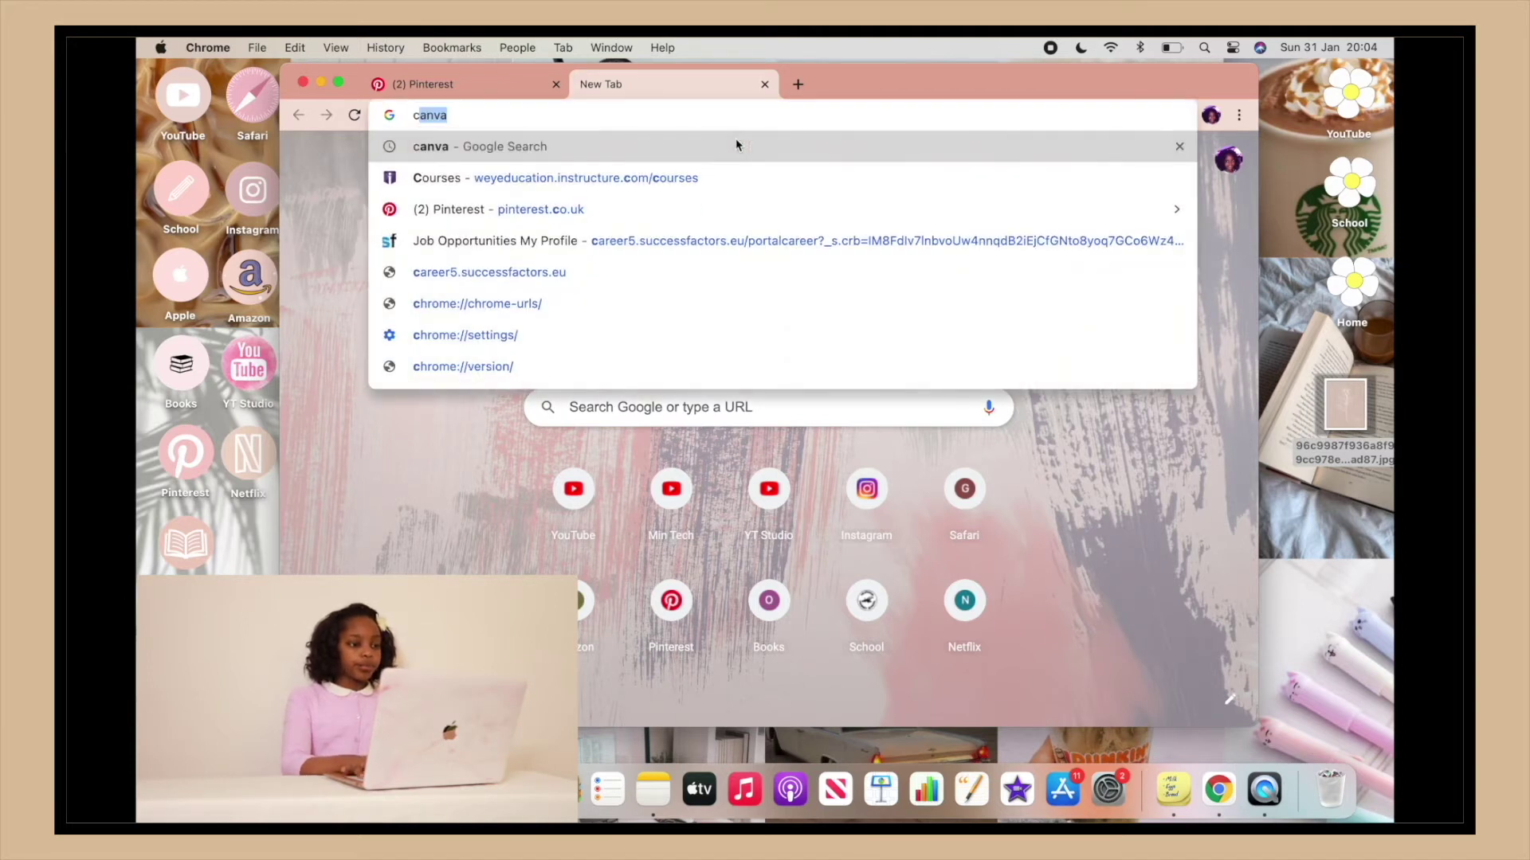
pyautogui.write('anva')
pyautogui.press('Return')
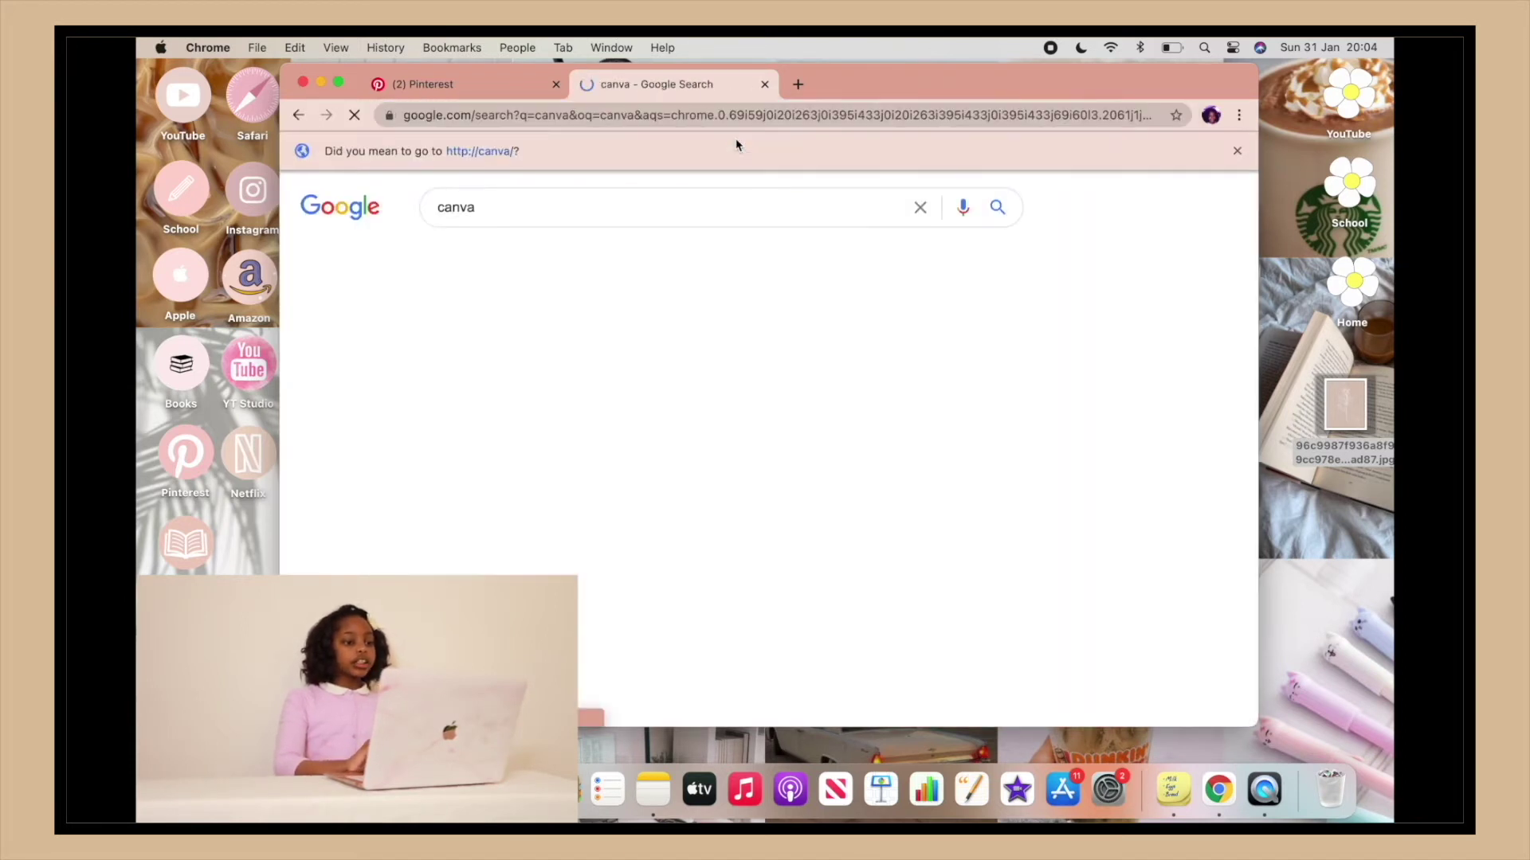
pyautogui.click(562, 354)
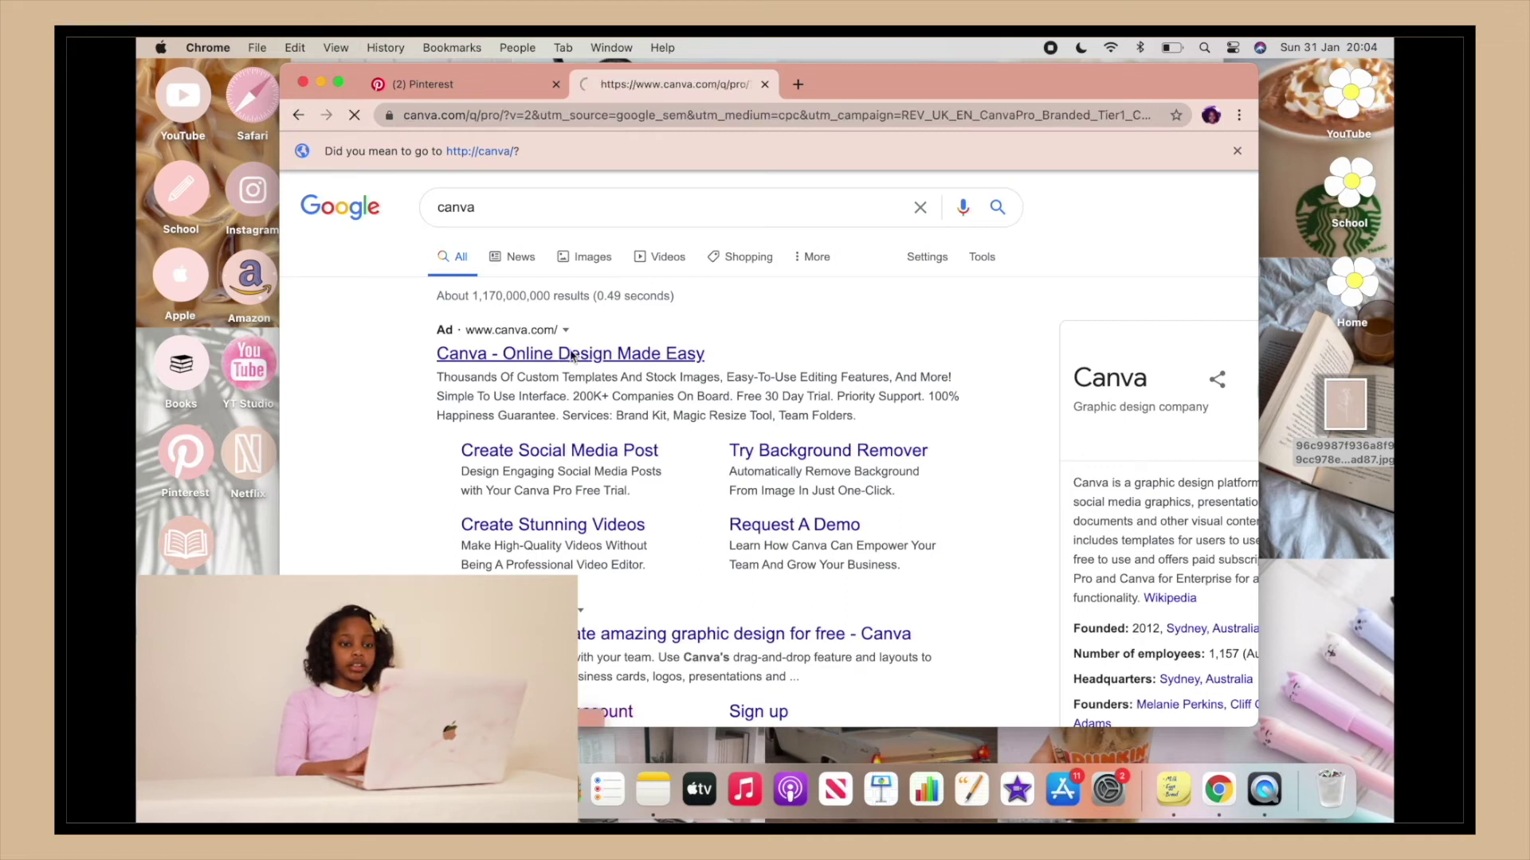
pyautogui.click(1088, 163)
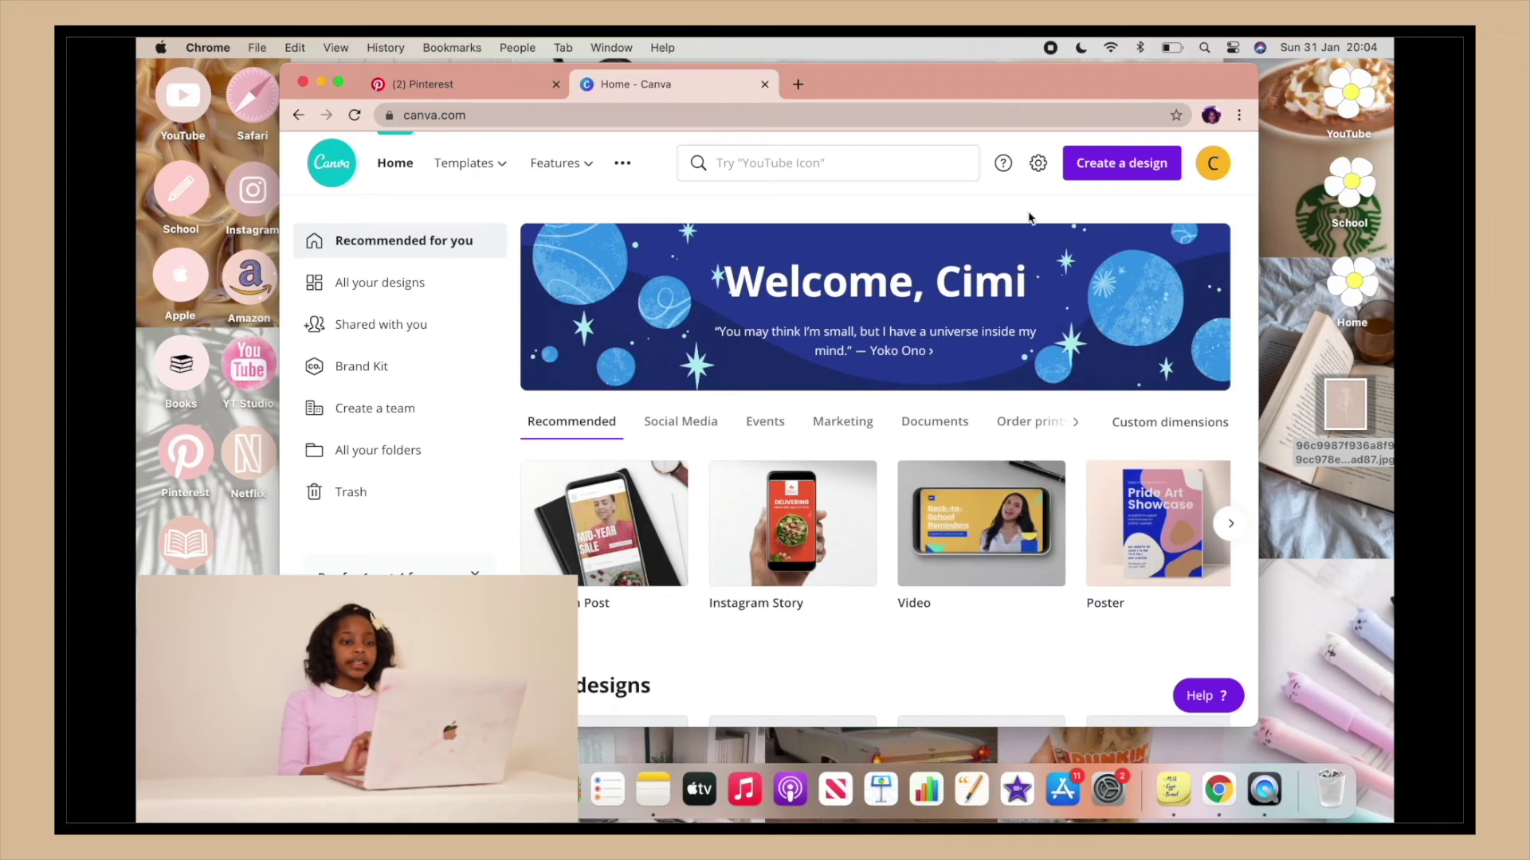
# Step: Create a new 1920 × 1080 px Desktop Wallpaper design, finding the format by searching for "des"
pyautogui.click(1160, 161)
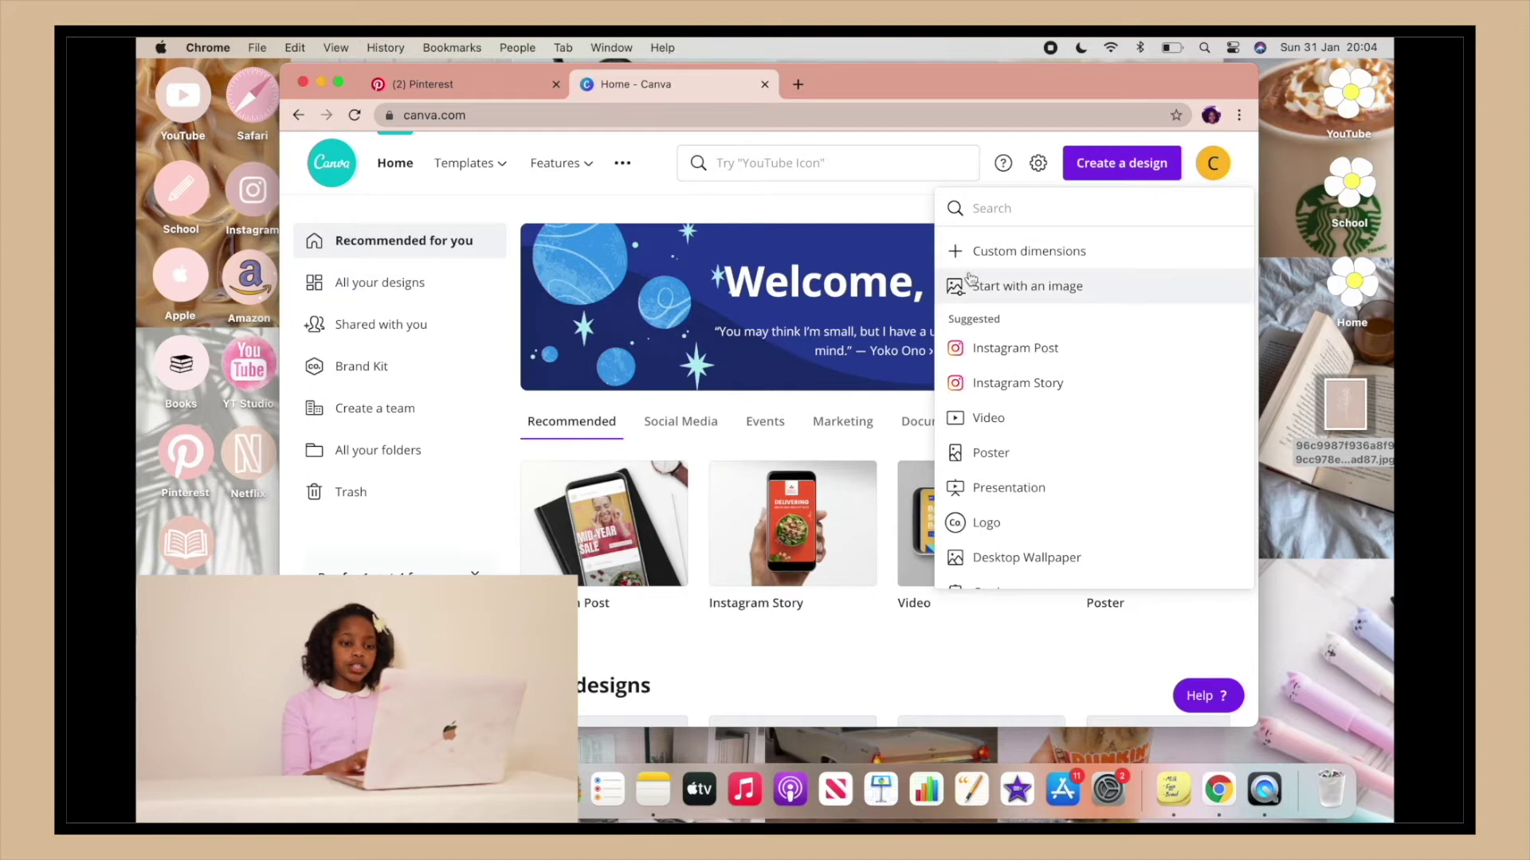
pyautogui.click(1092, 208)
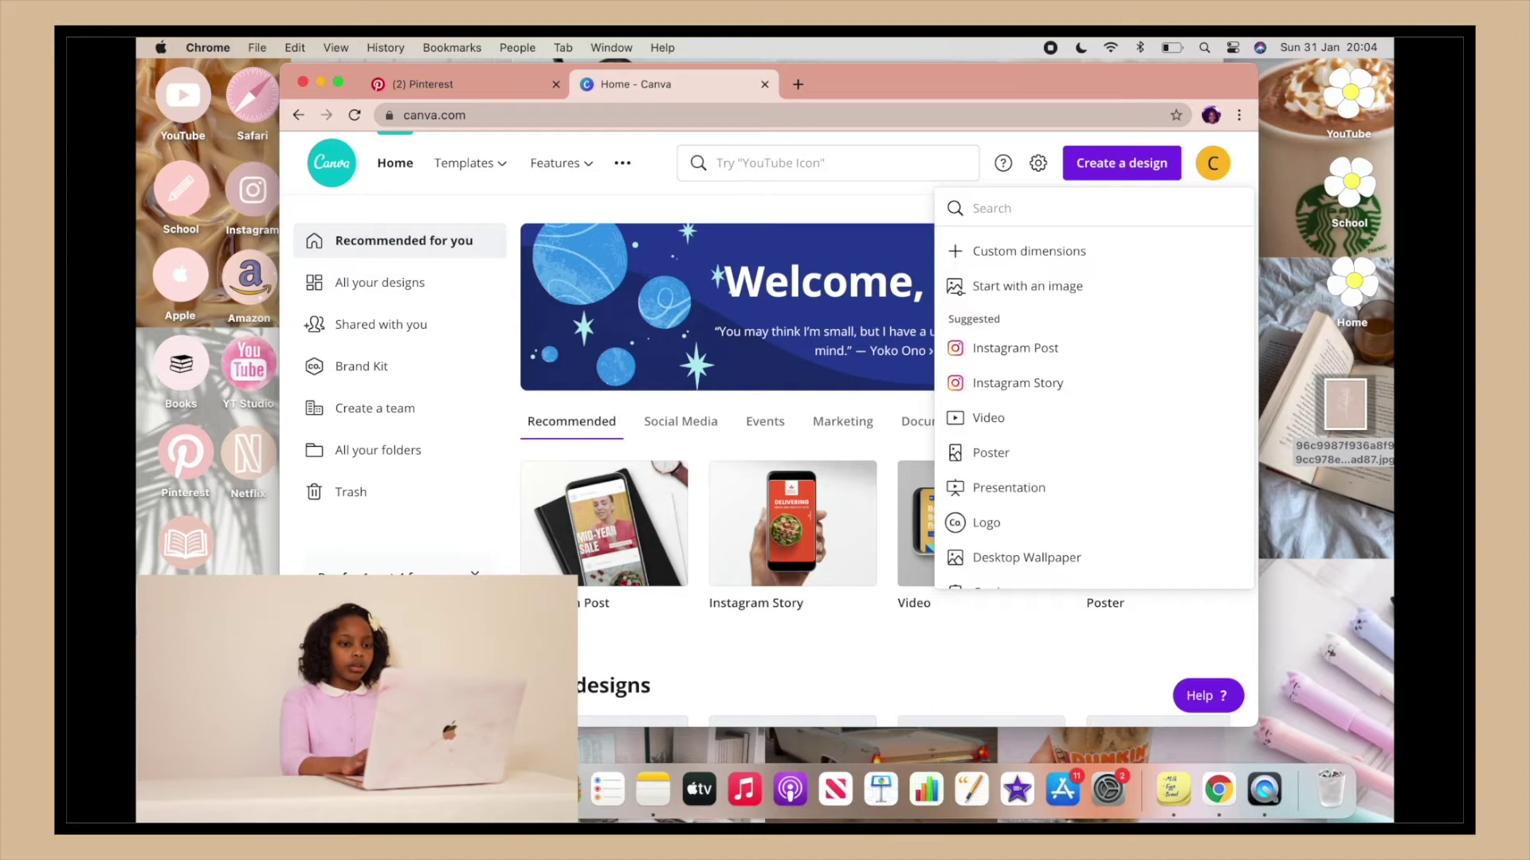
pyautogui.click(1091, 208)
pyautogui.write('da')
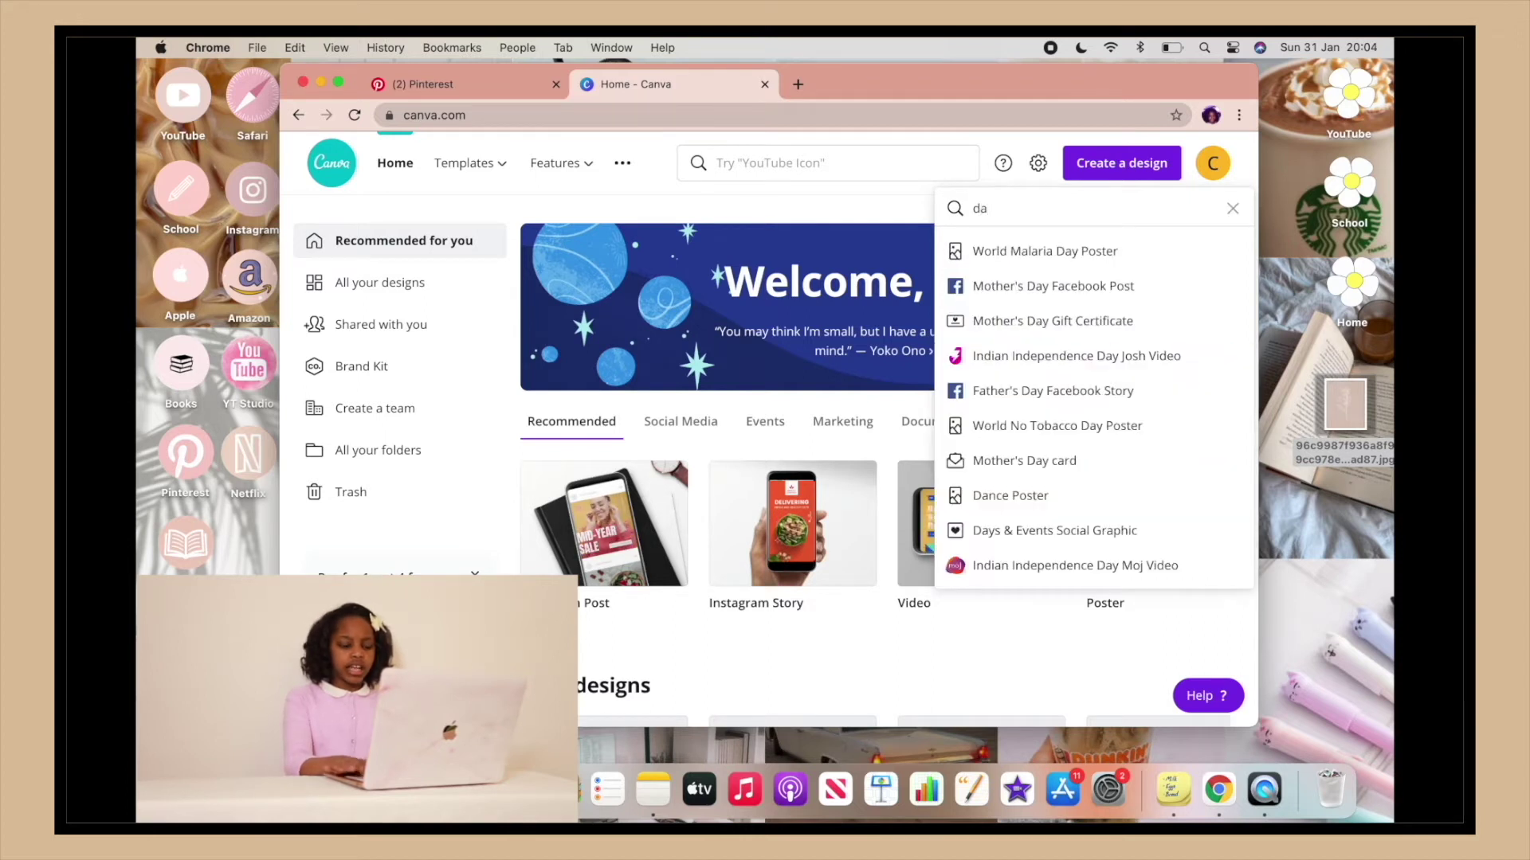
pyautogui.press('BackSpace')
pyautogui.write('es')
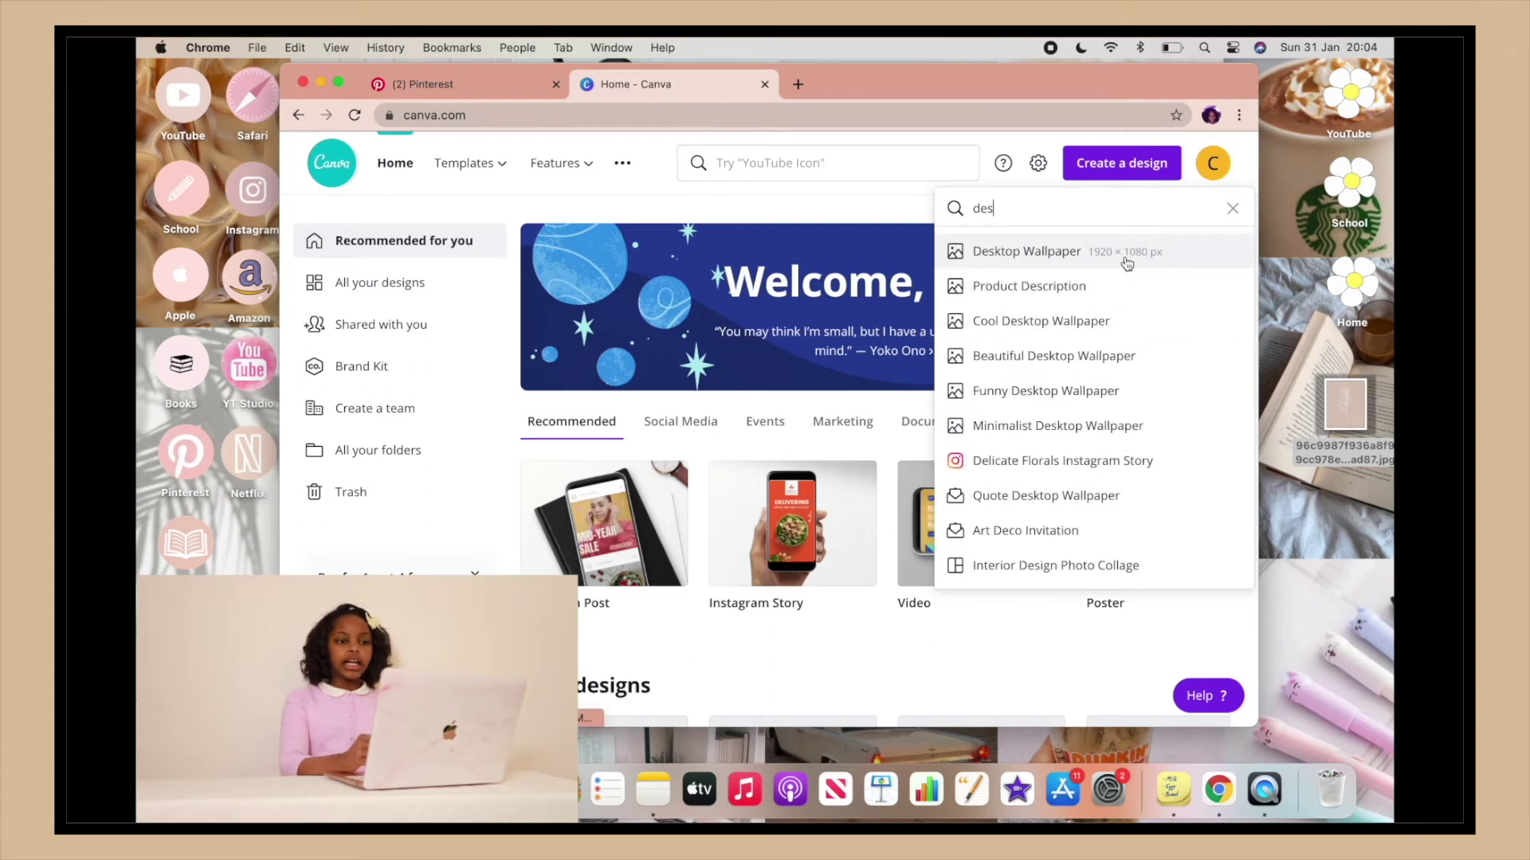
pyautogui.click(1125, 262)
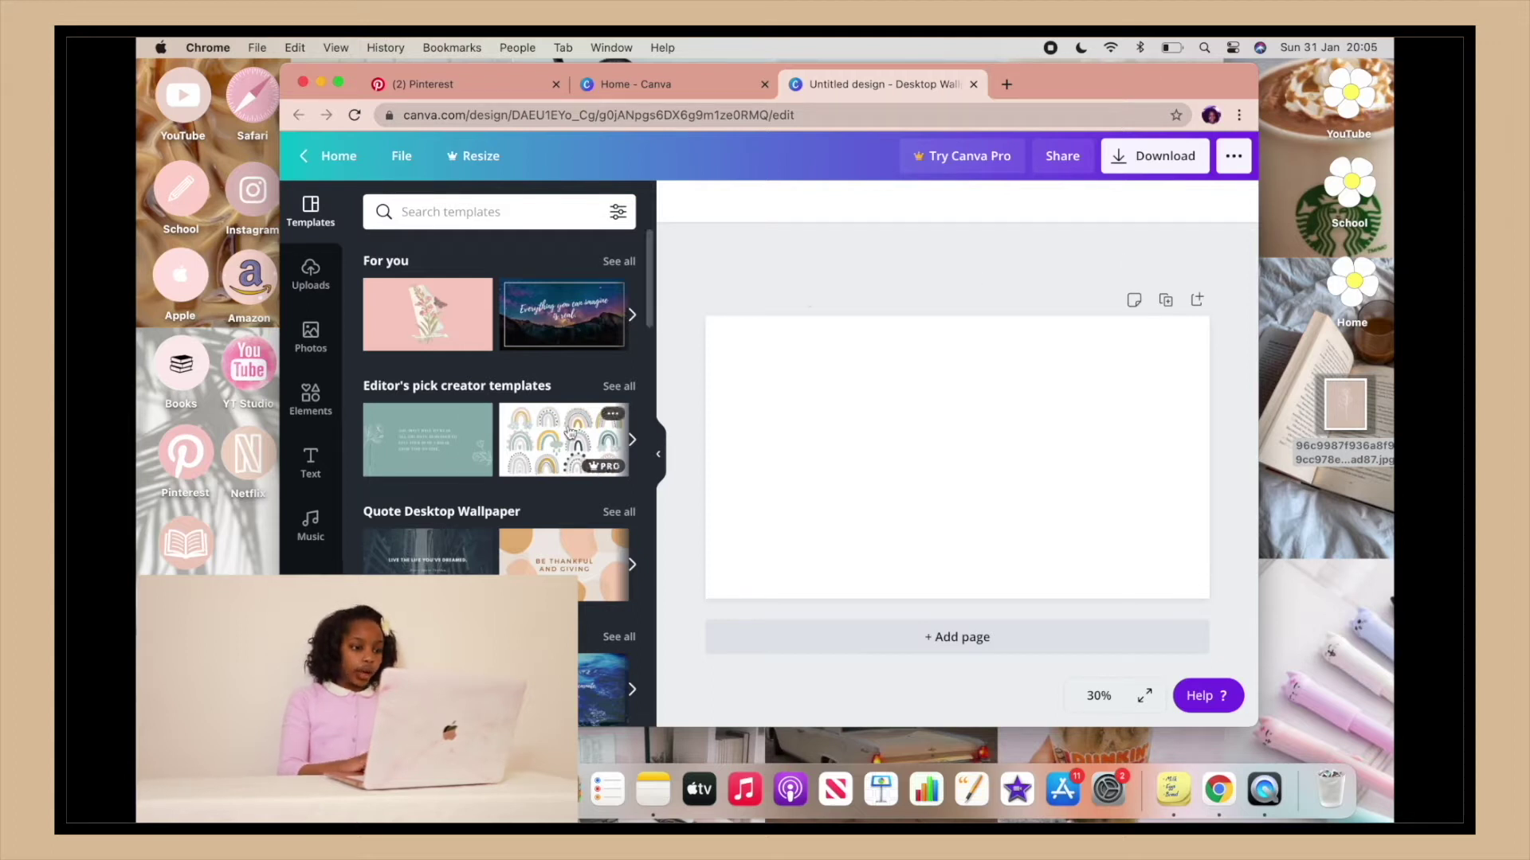
pyautogui.click(632, 439)
pyautogui.hscroll(2, 431, 426)
pyautogui.hscroll(-4, 431, 427)
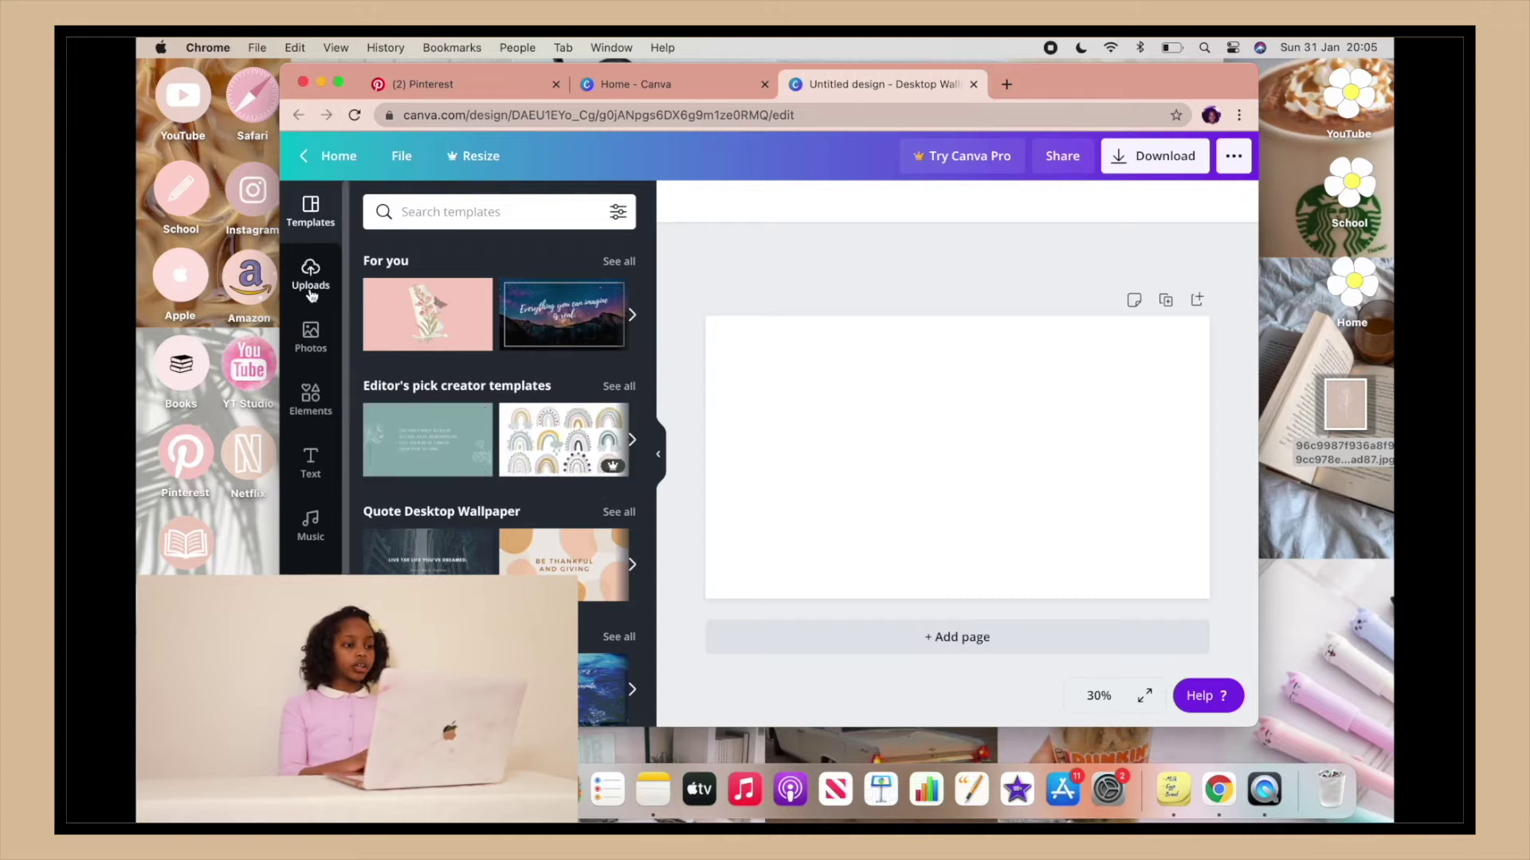
# Step: Upload the saved flower JPG from the Desktop folder to the Canva image uploads
pyautogui.click(310, 279)
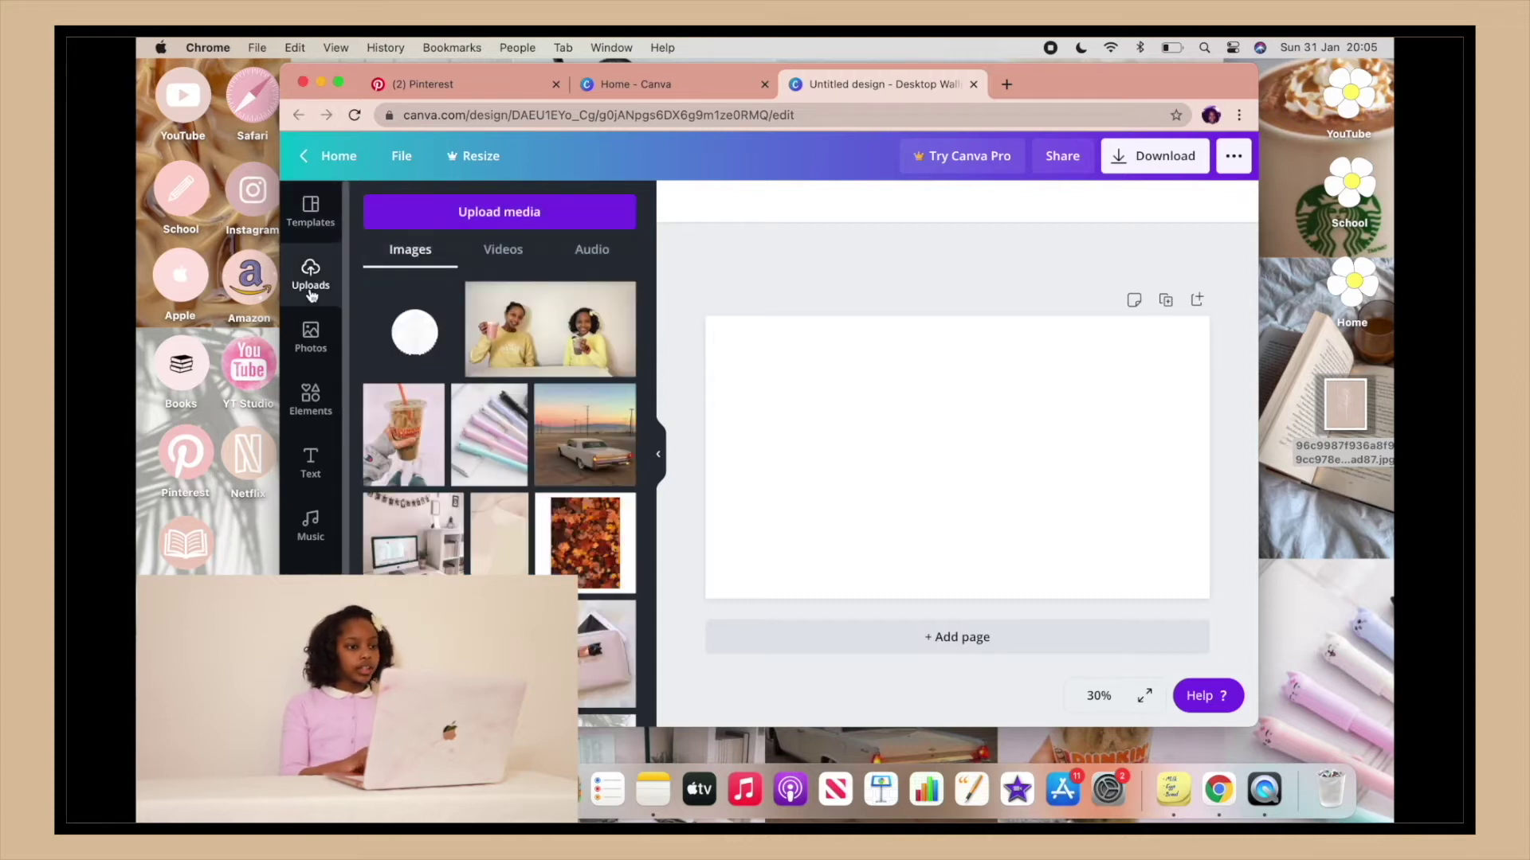
pyautogui.click(538, 226)
pyautogui.click(390, 299)
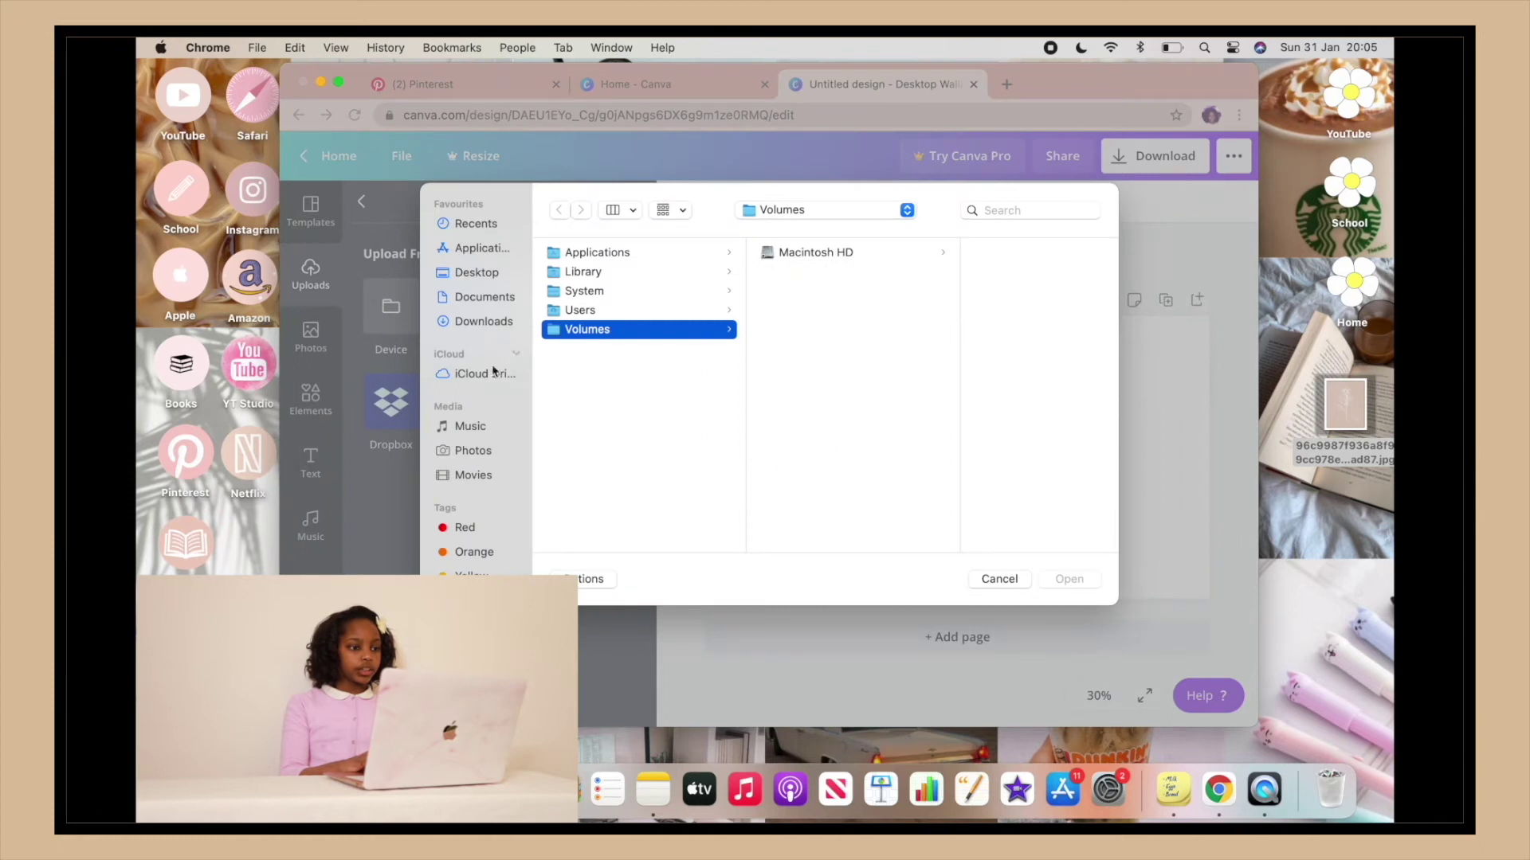
pyautogui.click(484, 374)
pyautogui.click(489, 304)
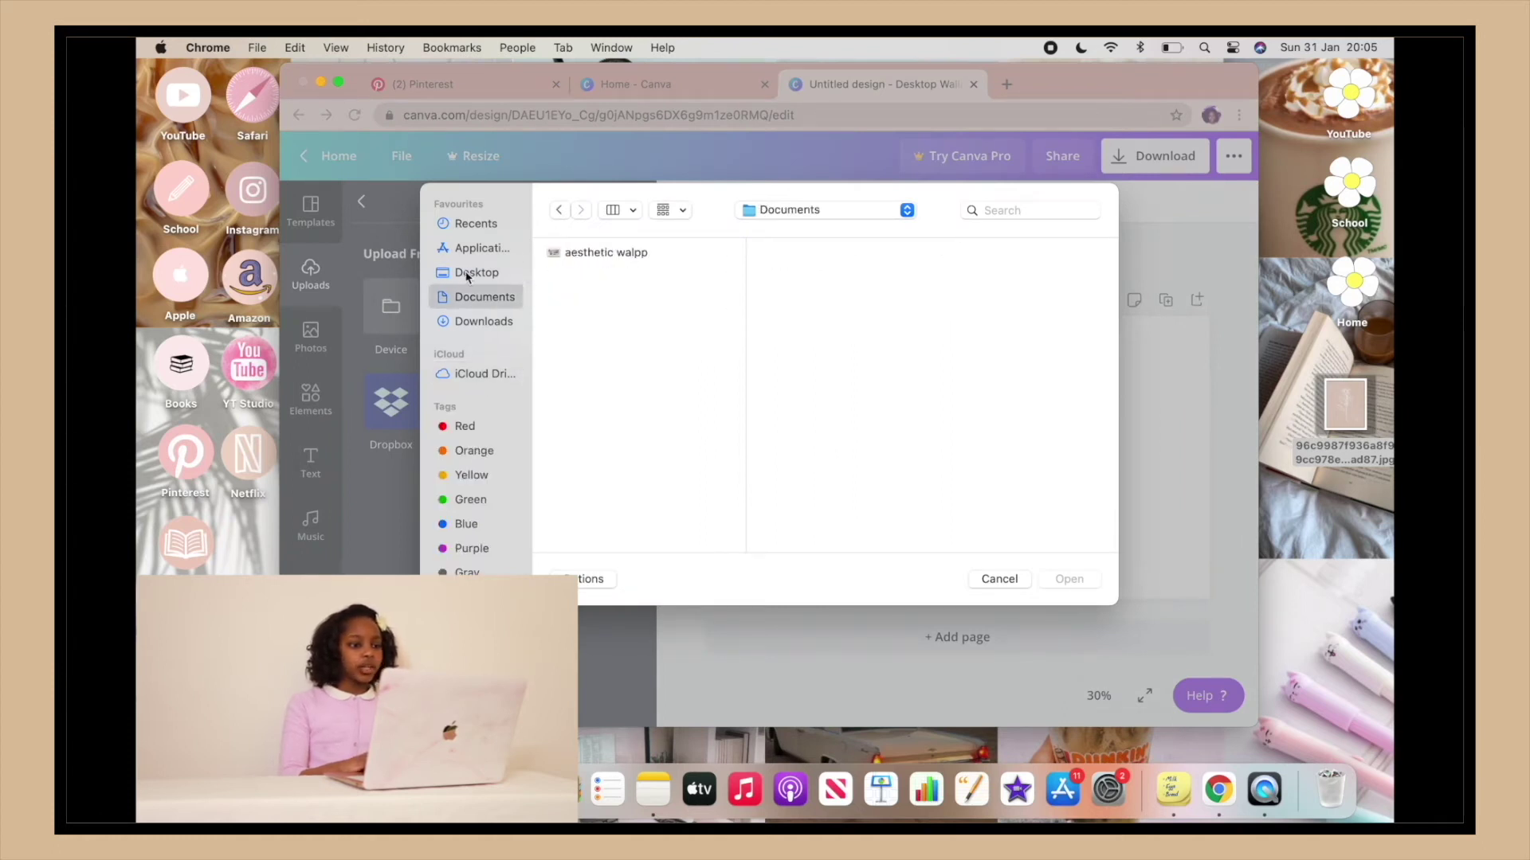
pyautogui.click(486, 273)
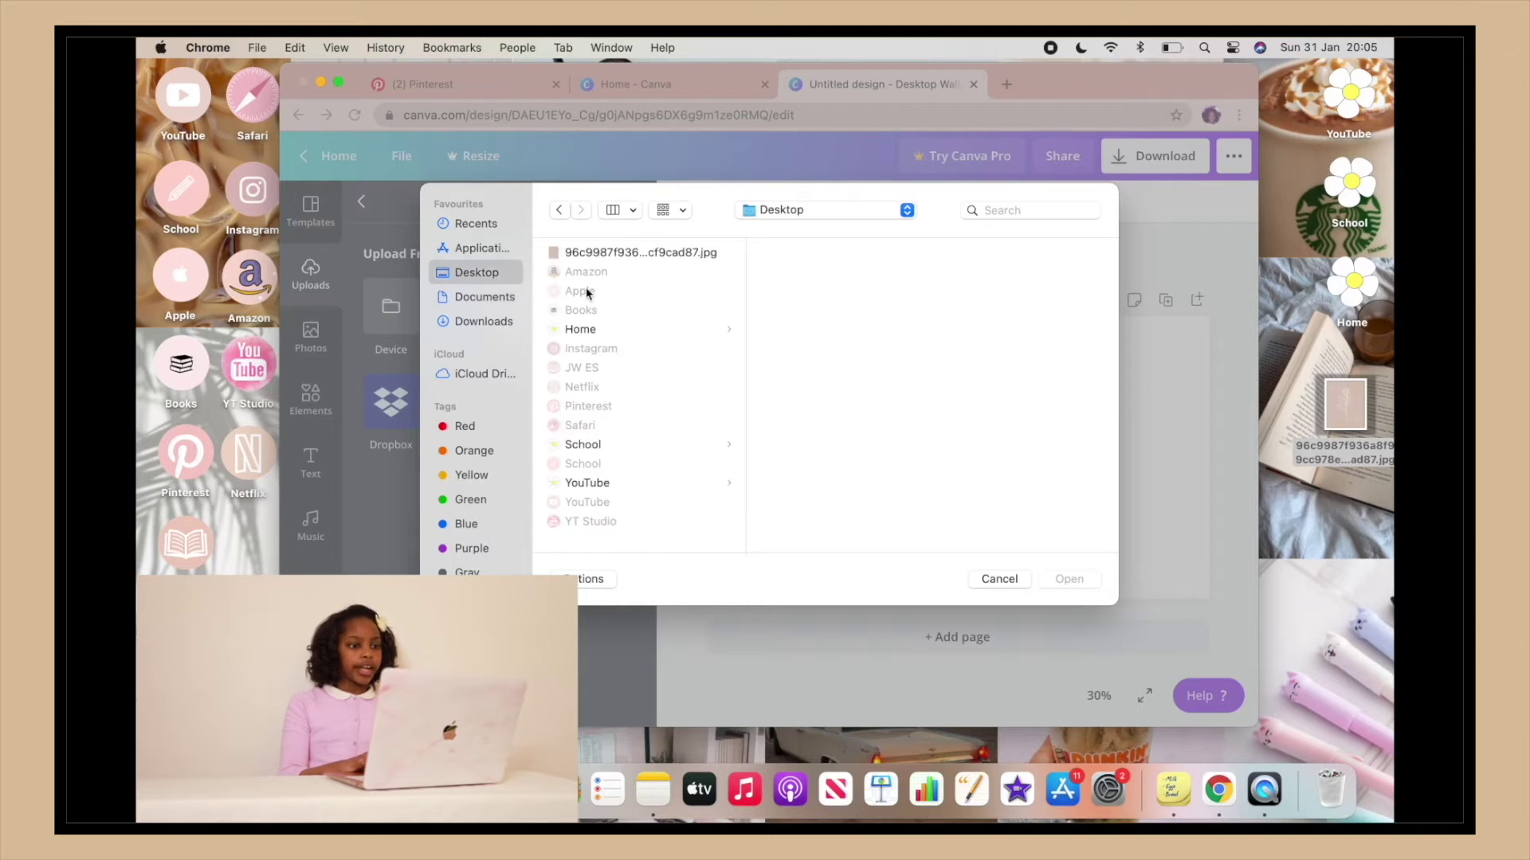
pyautogui.click(676, 256)
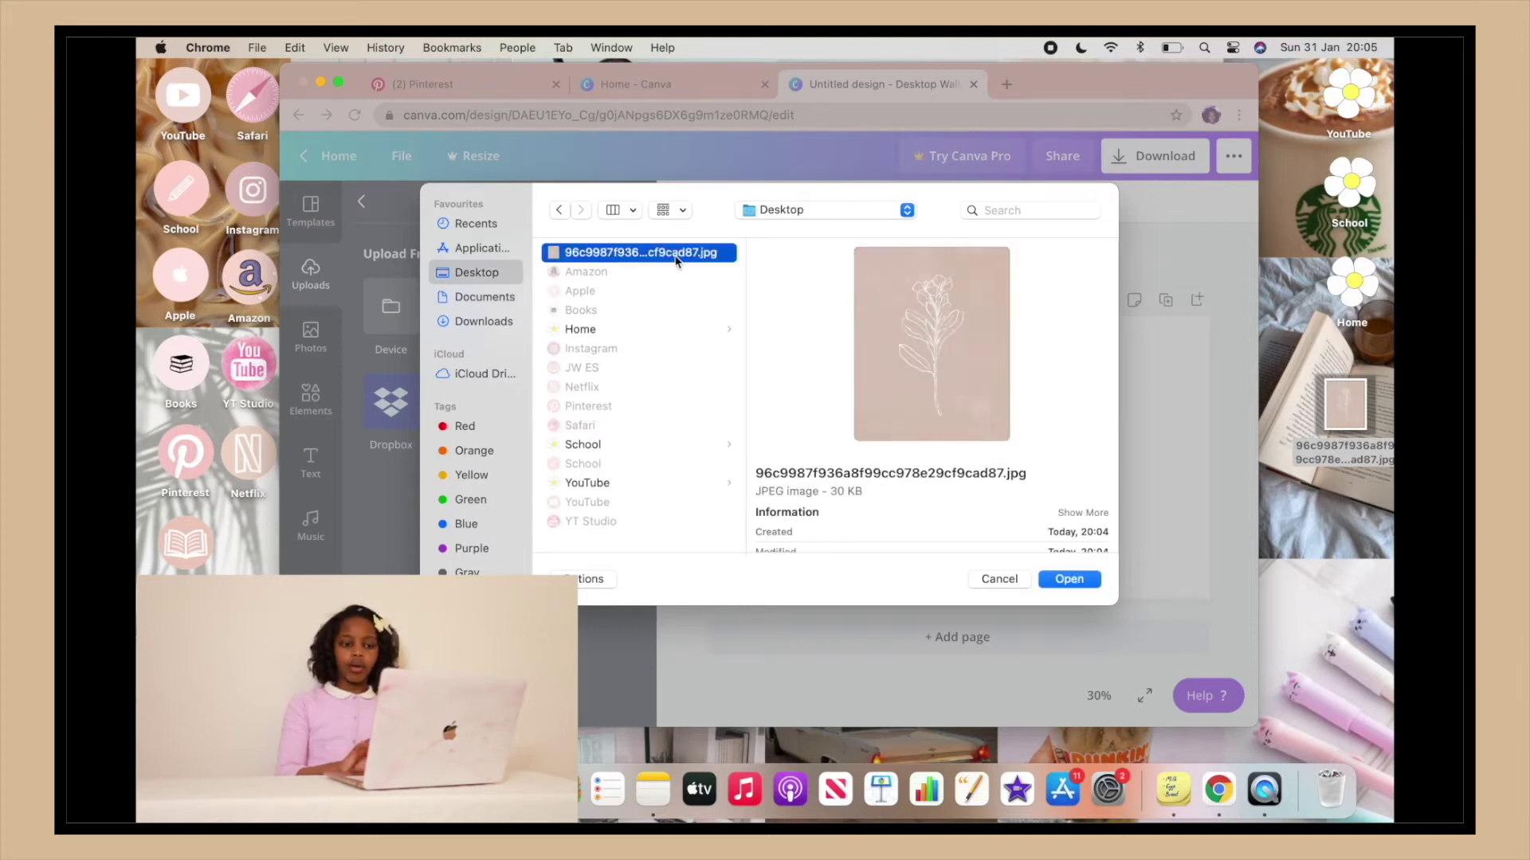
pyautogui.click(1050, 580)
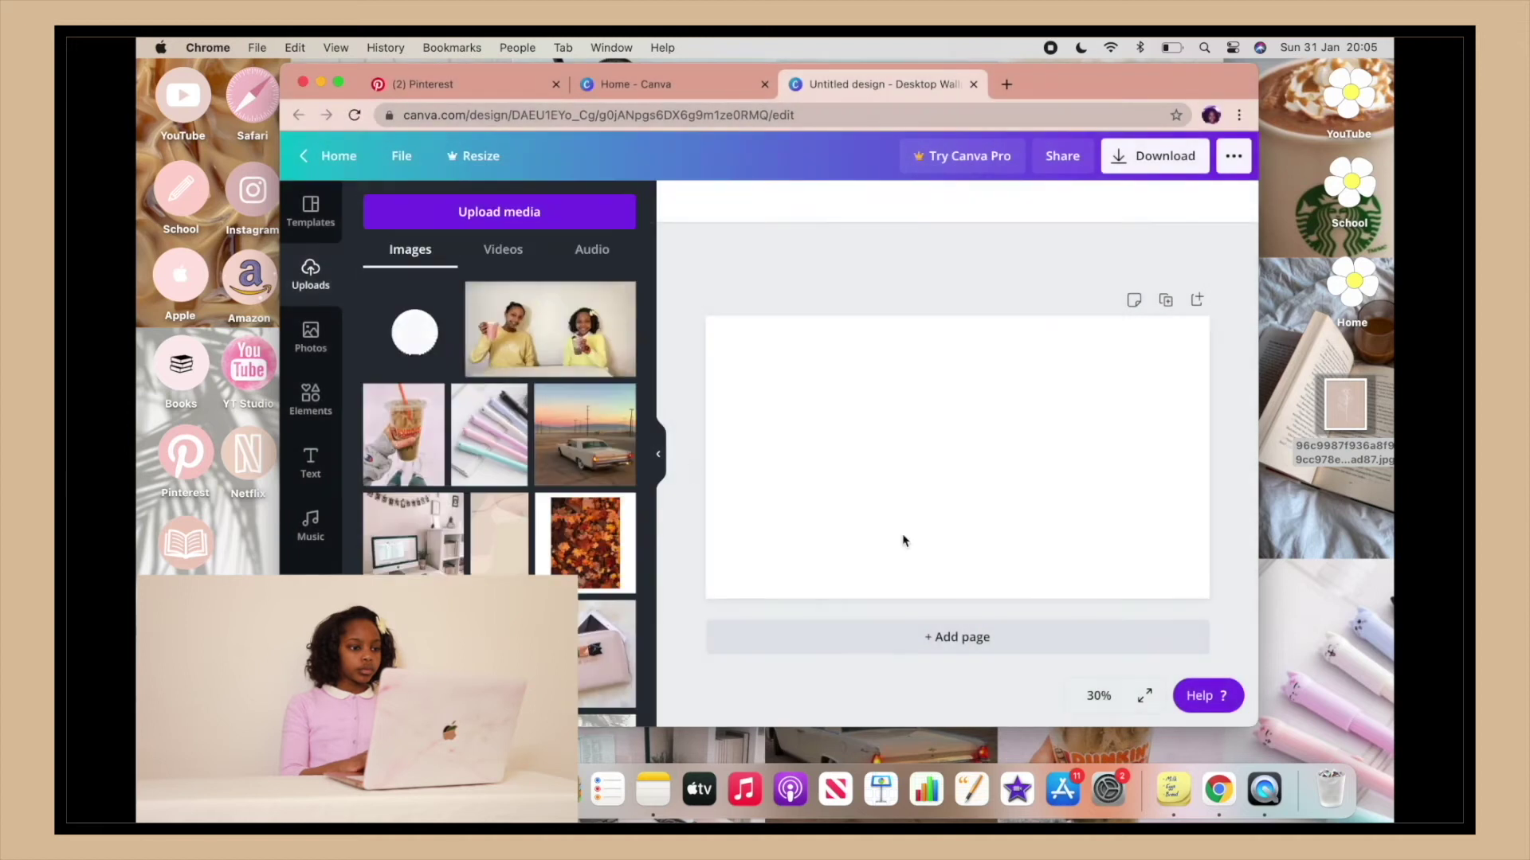
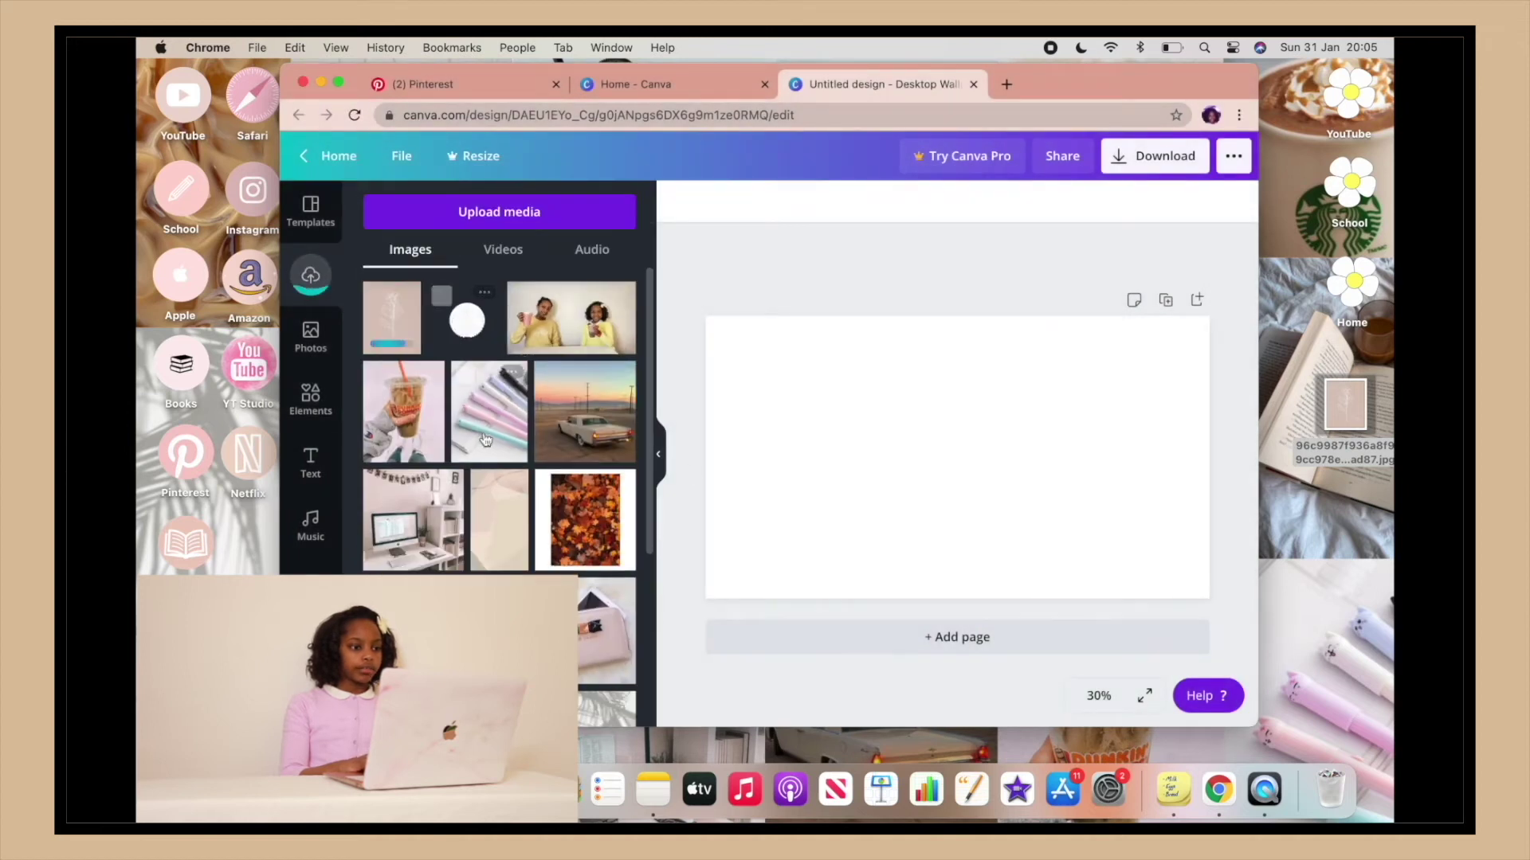
# Step: Add the uploaded rainbow image to the blank wallpaper, shrink it, and fit it into the page's bottom-left corner
pyautogui.scroll(2, 464, 387)
pyautogui.scroll(-5, 462, 387)
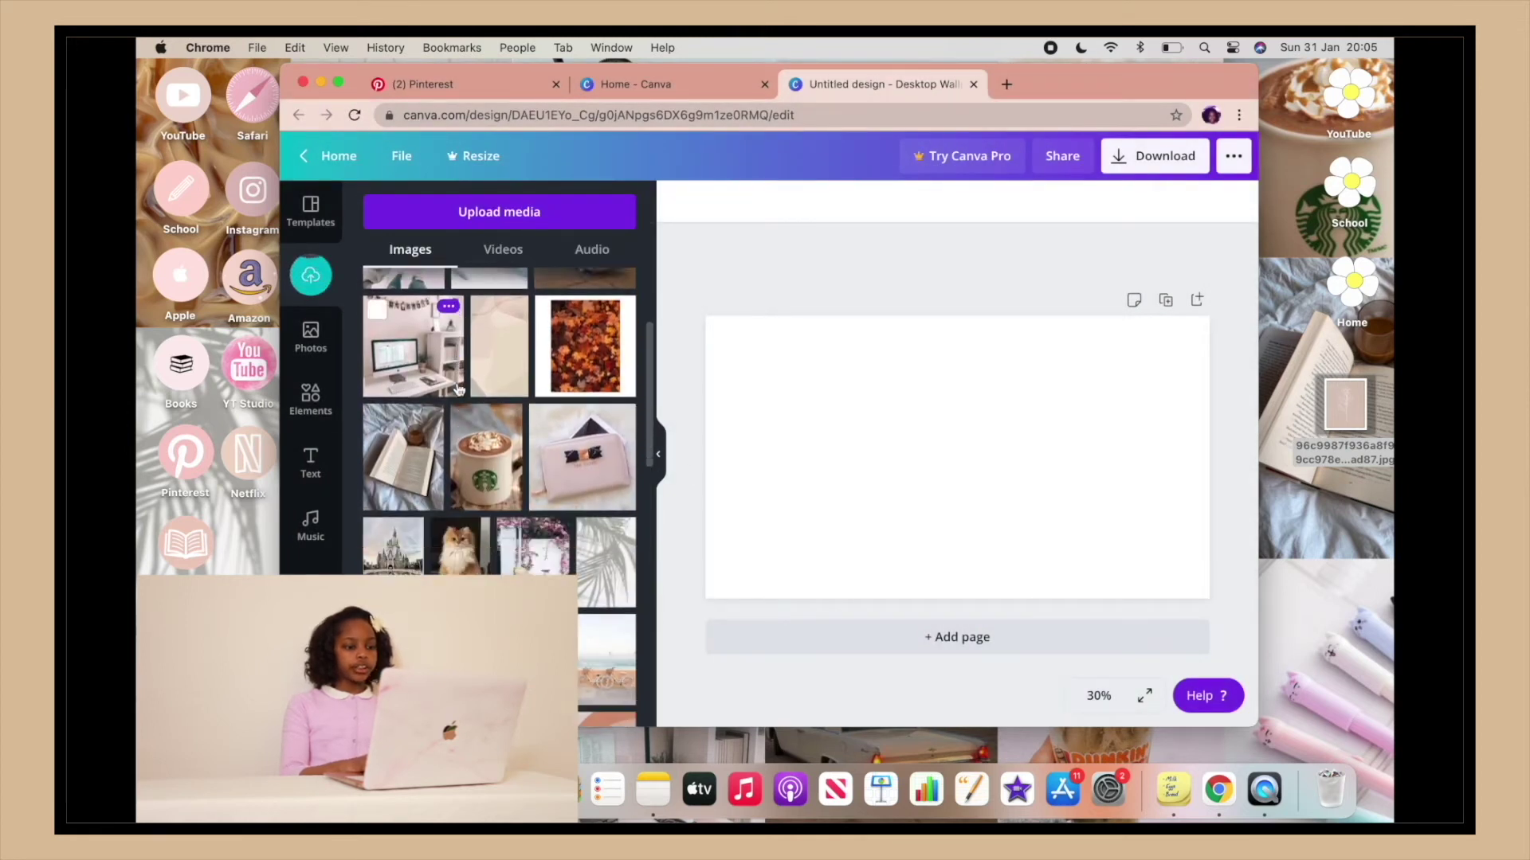
pyautogui.scroll(2, 458, 389)
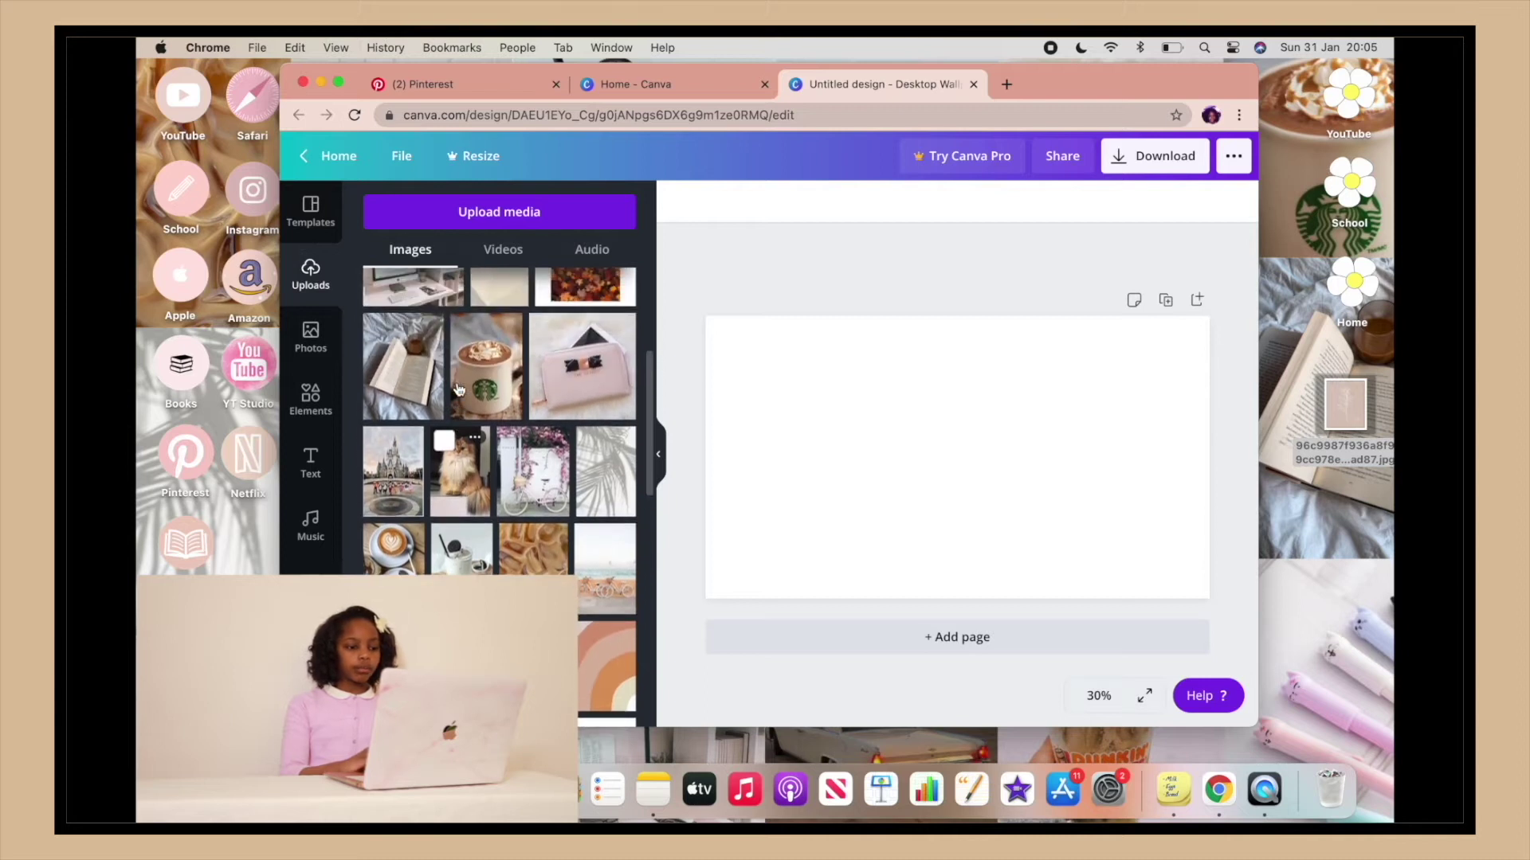
pyautogui.moveTo(618, 675); pyautogui.dragTo(779, 481)
pyautogui.moveTo(849, 428); pyautogui.dragTo(818, 478)
pyautogui.moveTo(787, 536); pyautogui.dragTo(779, 492)
pyautogui.click(832, 423)
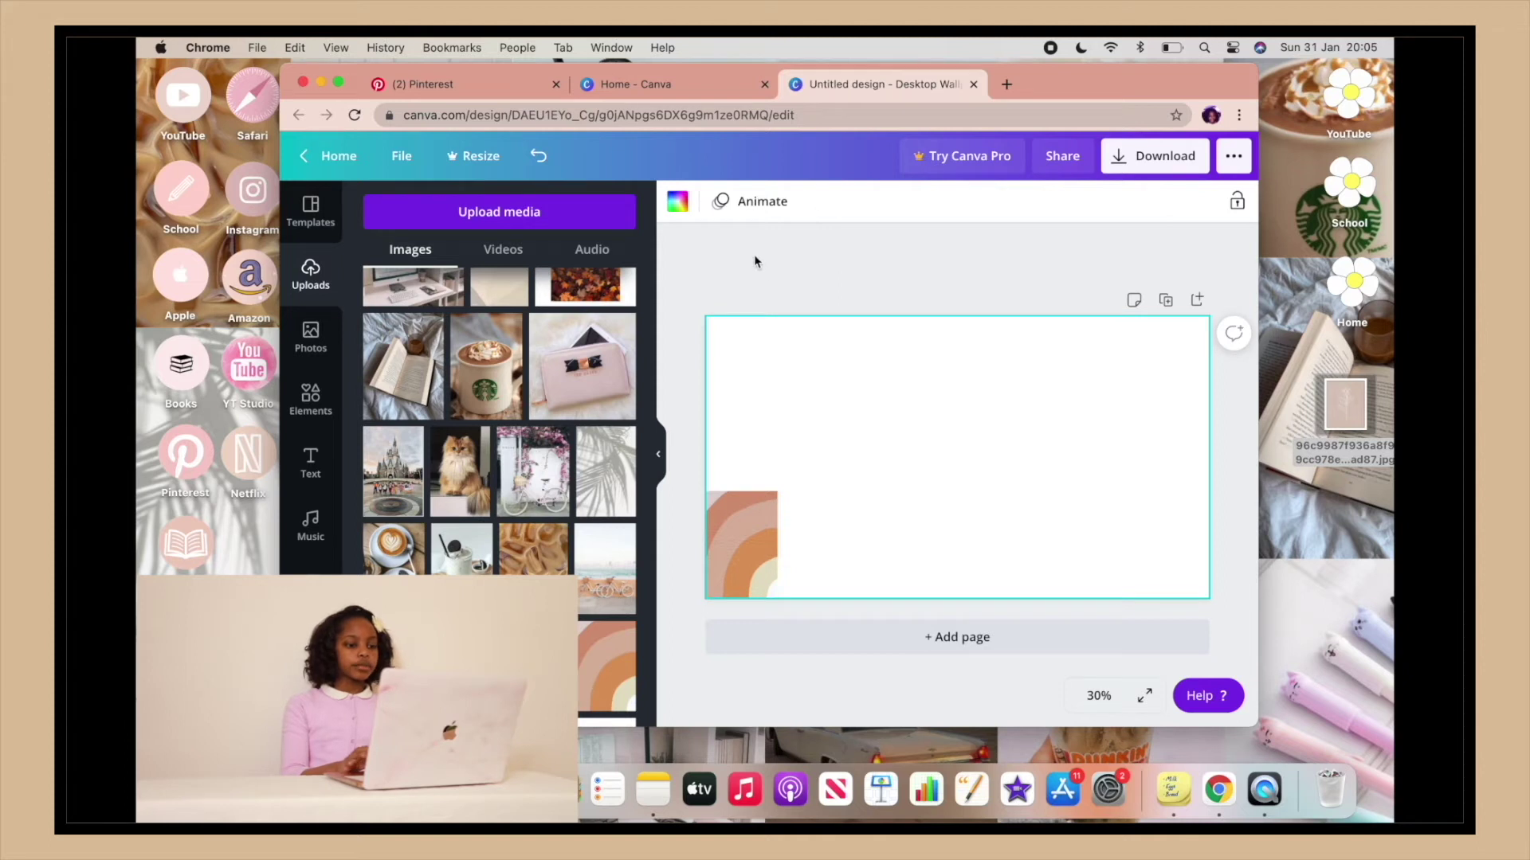
# Step: Add the uploaded iced coffee image, shrink it, and align it to the page's left edge directly above the rainbow image
pyautogui.moveTo(533, 550); pyautogui.dragTo(746, 390)
pyautogui.moveTo(870, 336); pyautogui.dragTo(827, 389)
pyautogui.moveTo(797, 453); pyautogui.dragTo(759, 444)
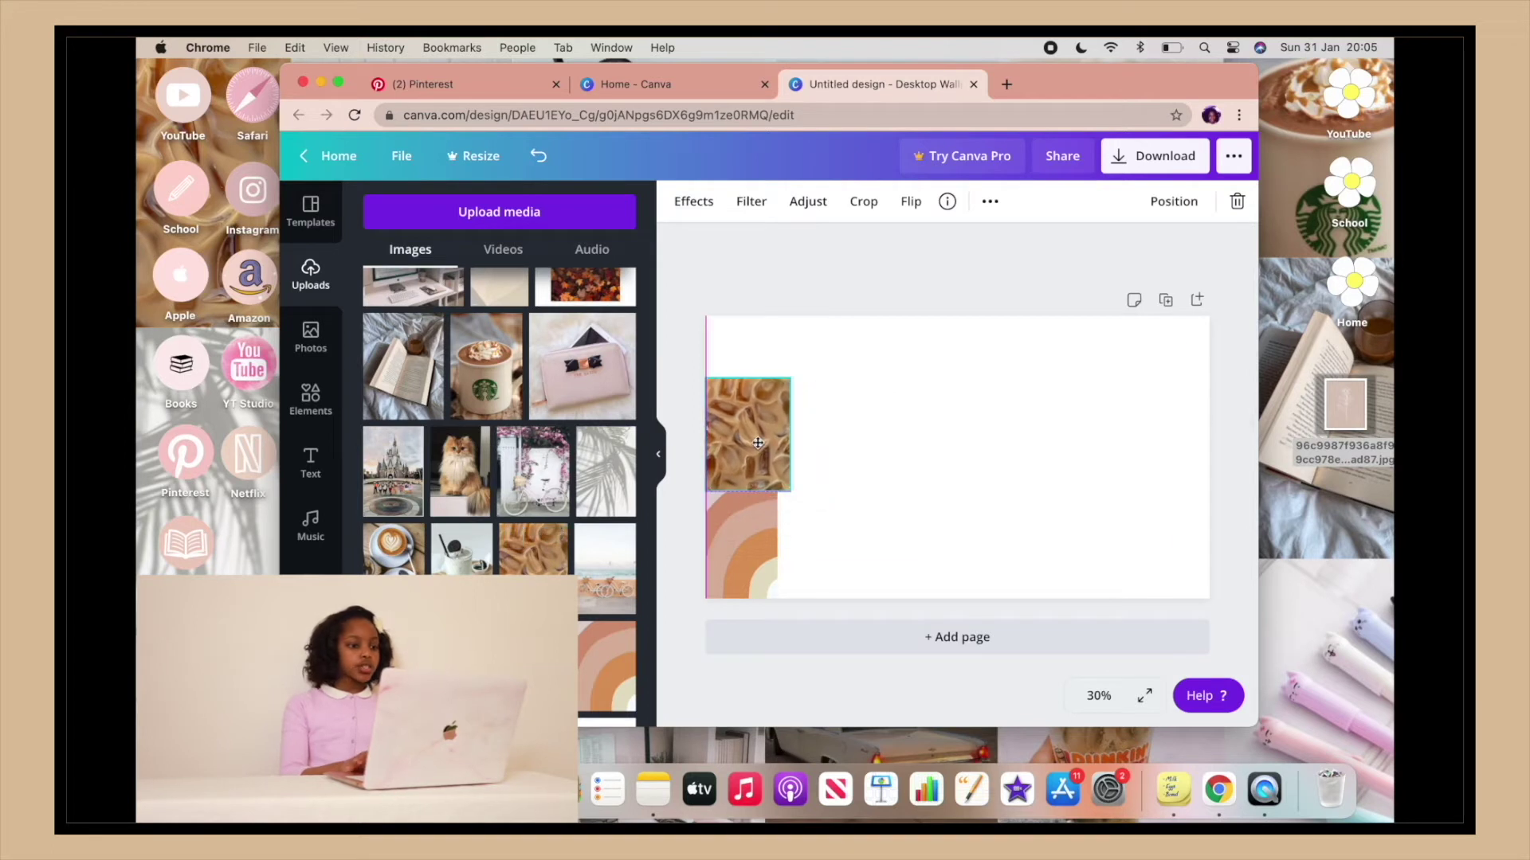
# Step: Add the uploaded Starbucks mug image, shrink it, and align it to the page's bottom edge beside the rainbow image
pyautogui.click(711, 279)
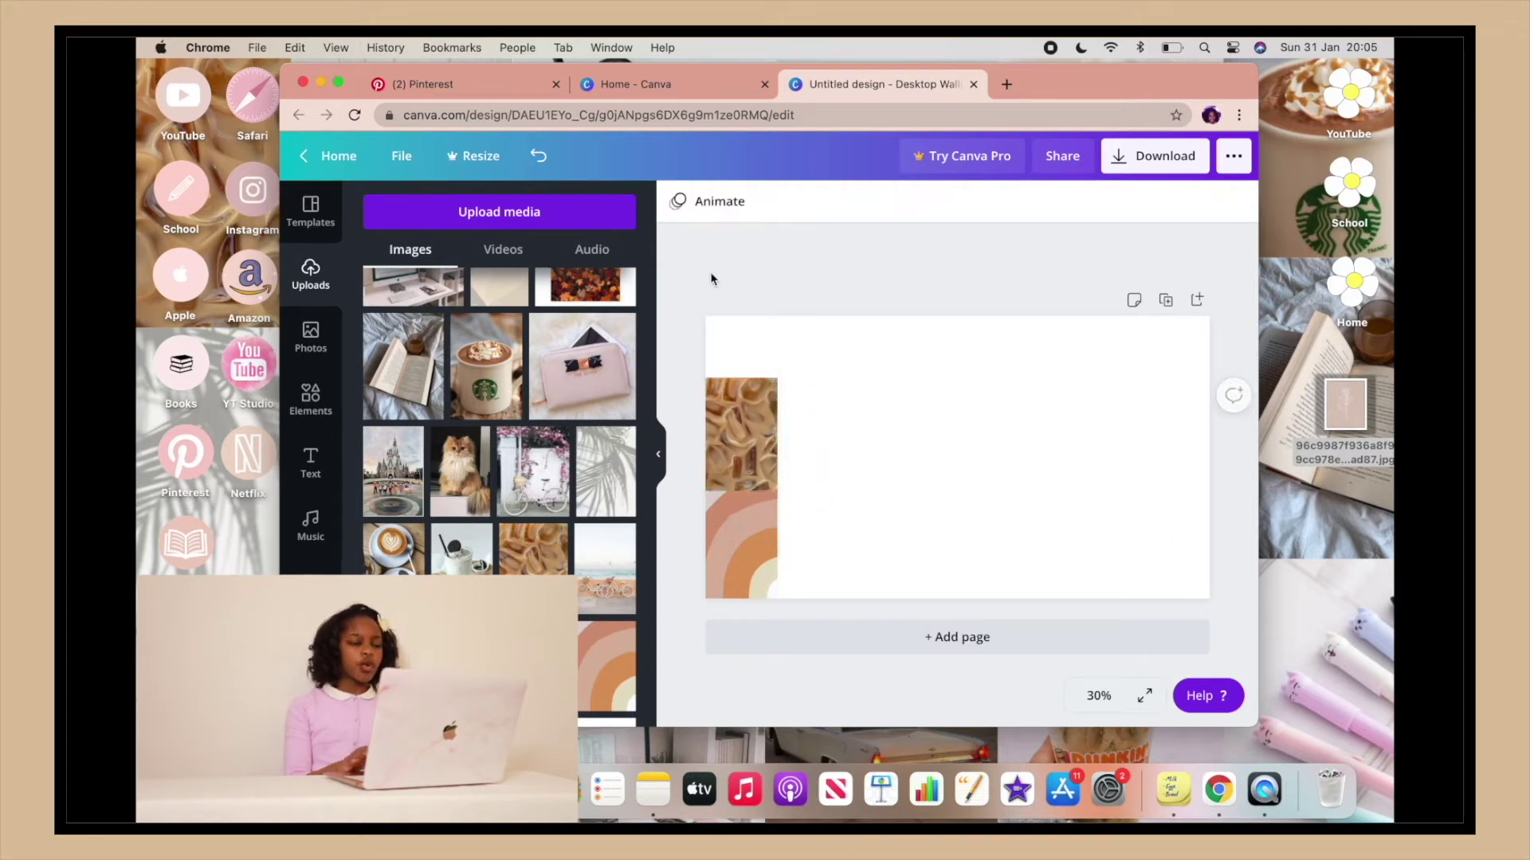
pyautogui.moveTo(516, 366); pyautogui.dragTo(900, 398)
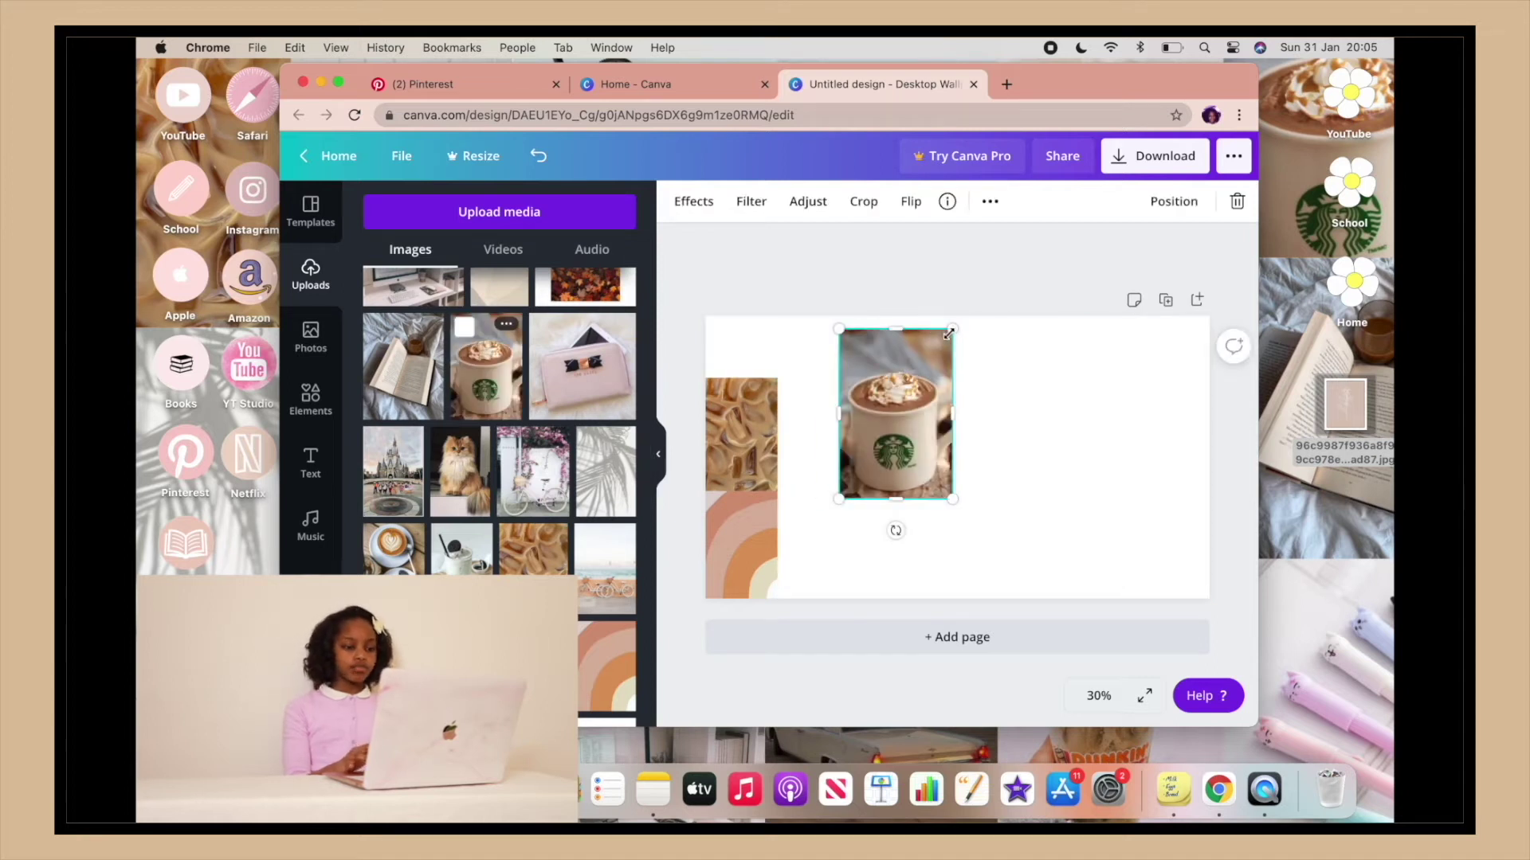
pyautogui.moveTo(952, 331); pyautogui.dragTo(922, 376)
pyautogui.moveTo(867, 437); pyautogui.dragTo(803, 540)
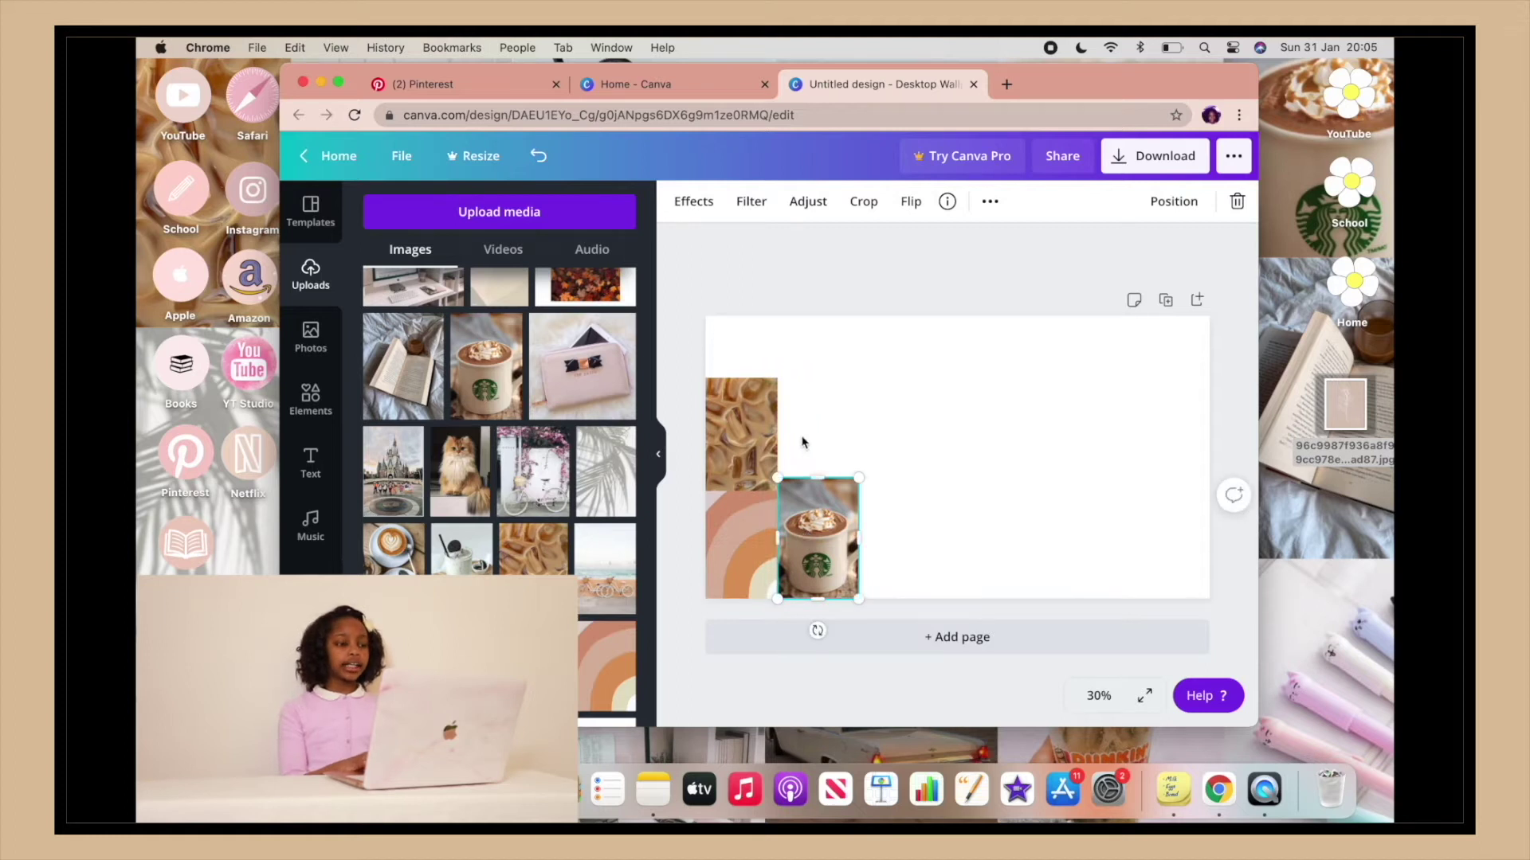
pyautogui.click(392, 158)
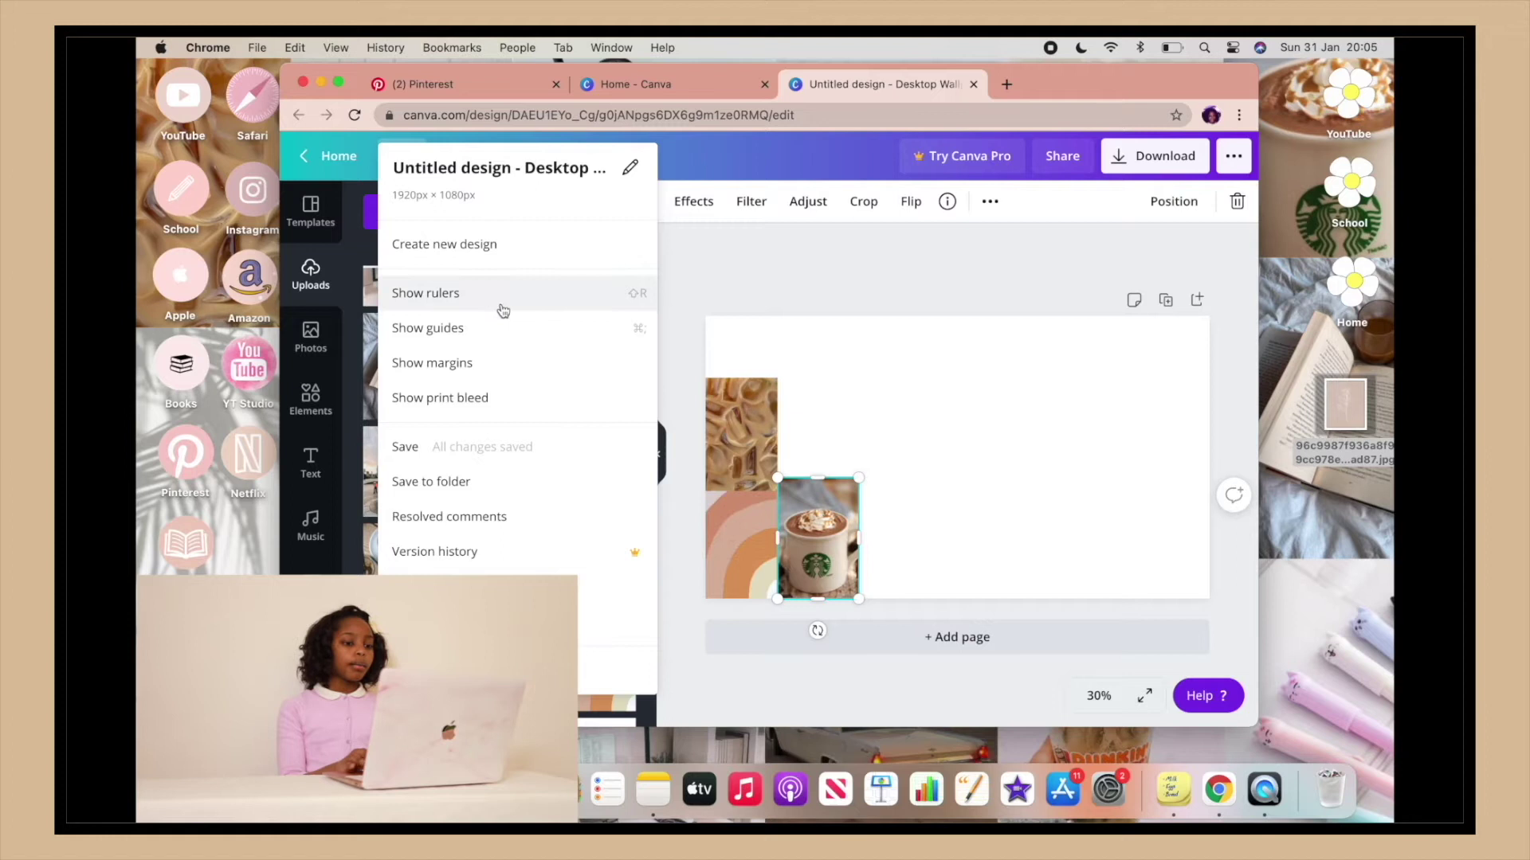
pyautogui.click(930, 267)
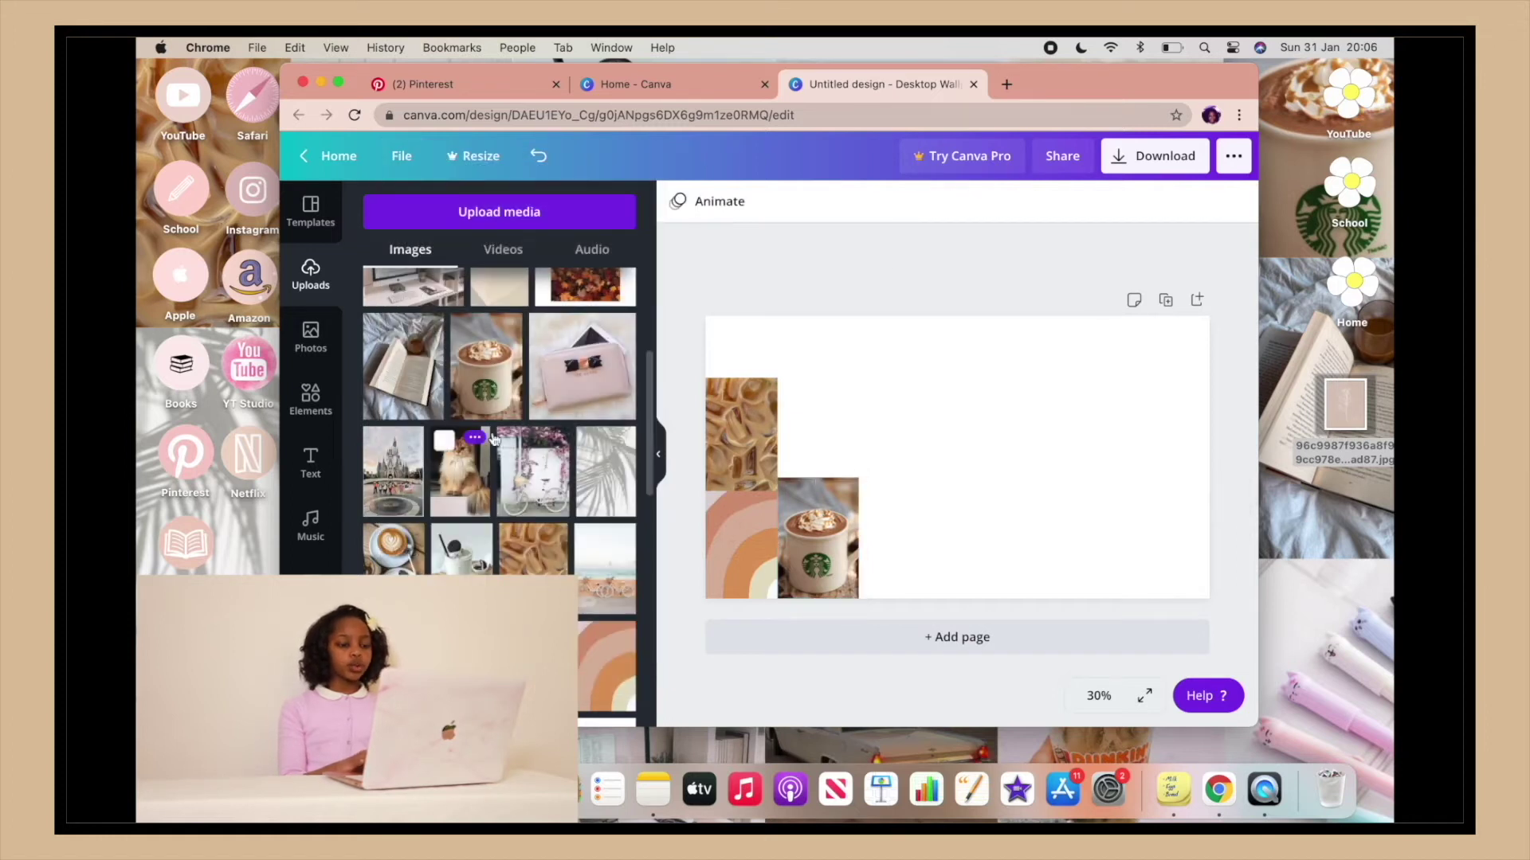
# Step: Add the uploaded palm-leaf shadow image, shrink it, and fit it on the bottom edge beside the Starbucks mug image
pyautogui.moveTo(604, 474); pyautogui.dragTo(914, 415)
pyautogui.moveTo(1000, 372); pyautogui.dragTo(970, 410)
pyautogui.moveTo(903, 466); pyautogui.dragTo(880, 518)
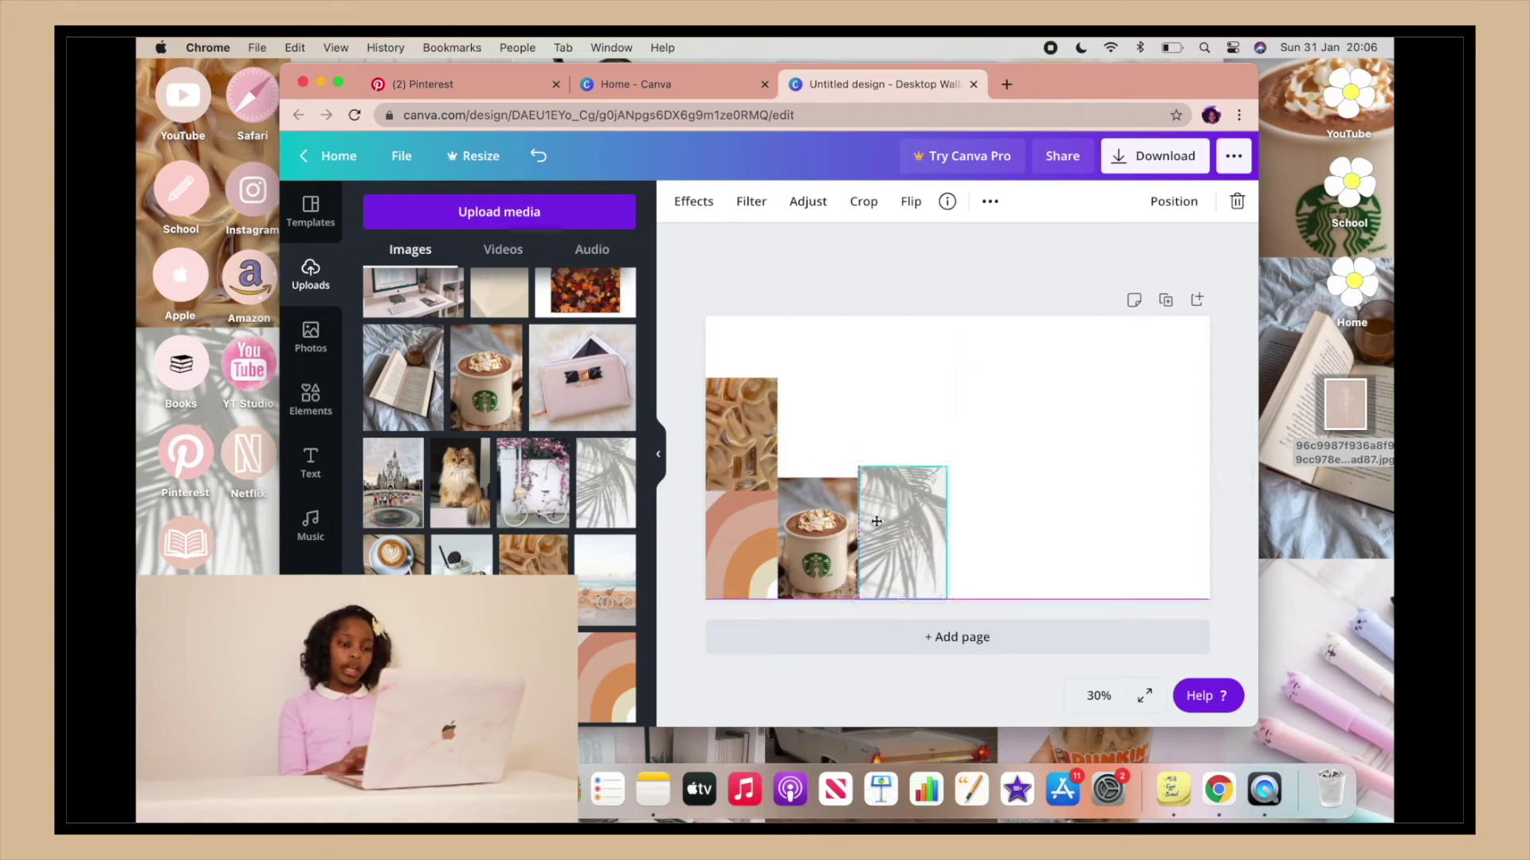
# Step: Complete the bottom row with the pink purse image beside the palm-leaf shadow and the open book image in the bottom-right corner
pyautogui.click(581, 385)
pyautogui.moveTo(975, 462); pyautogui.dragTo(1046, 530)
pyautogui.moveTo(1102, 445); pyautogui.dragTo(1071, 449)
pyautogui.click(943, 280)
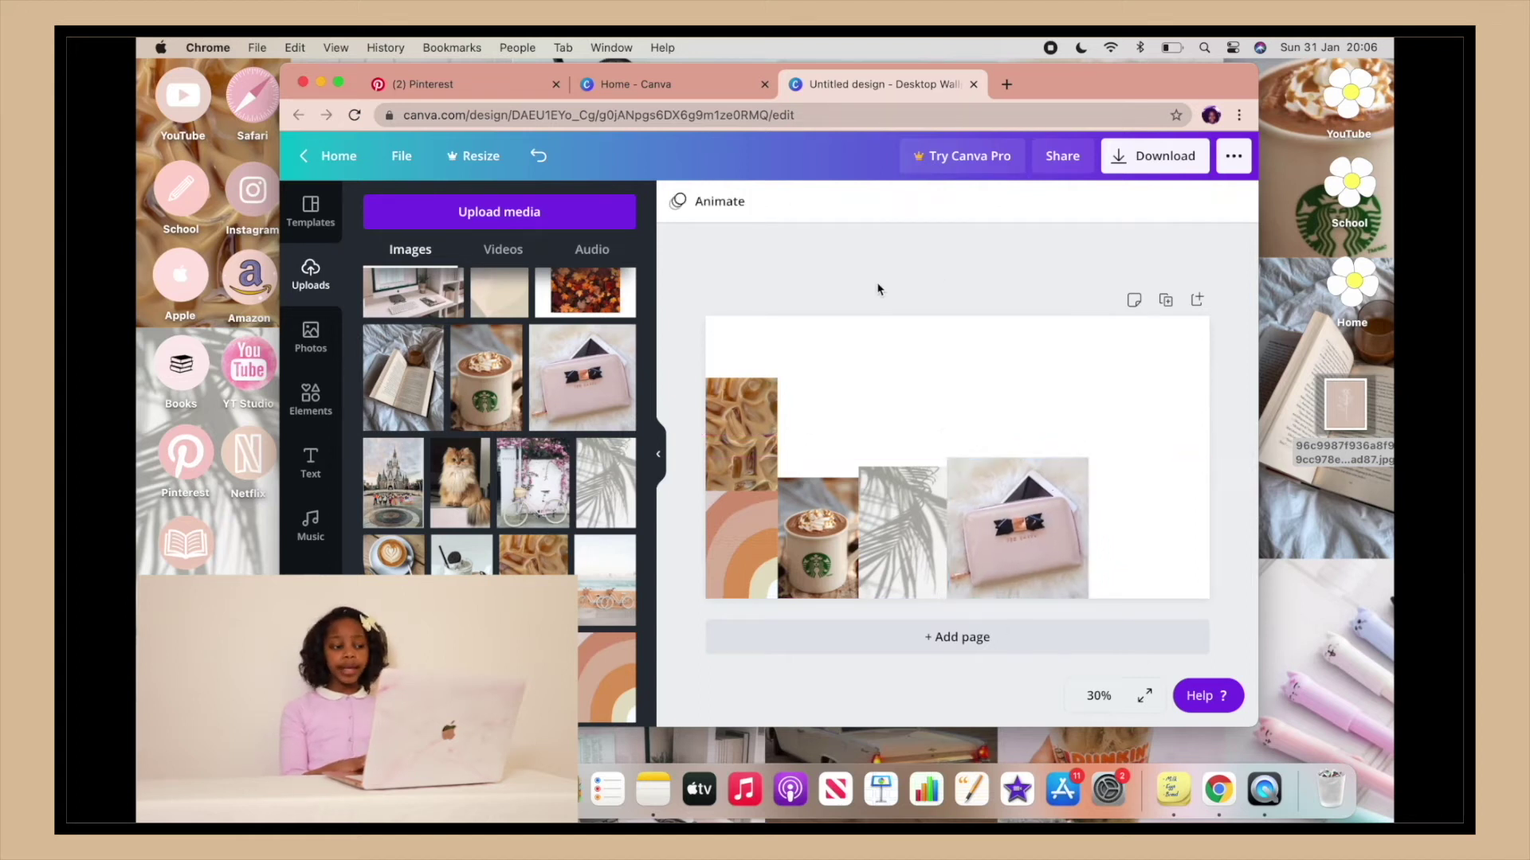
pyautogui.moveTo(433, 378); pyautogui.dragTo(1155, 500)
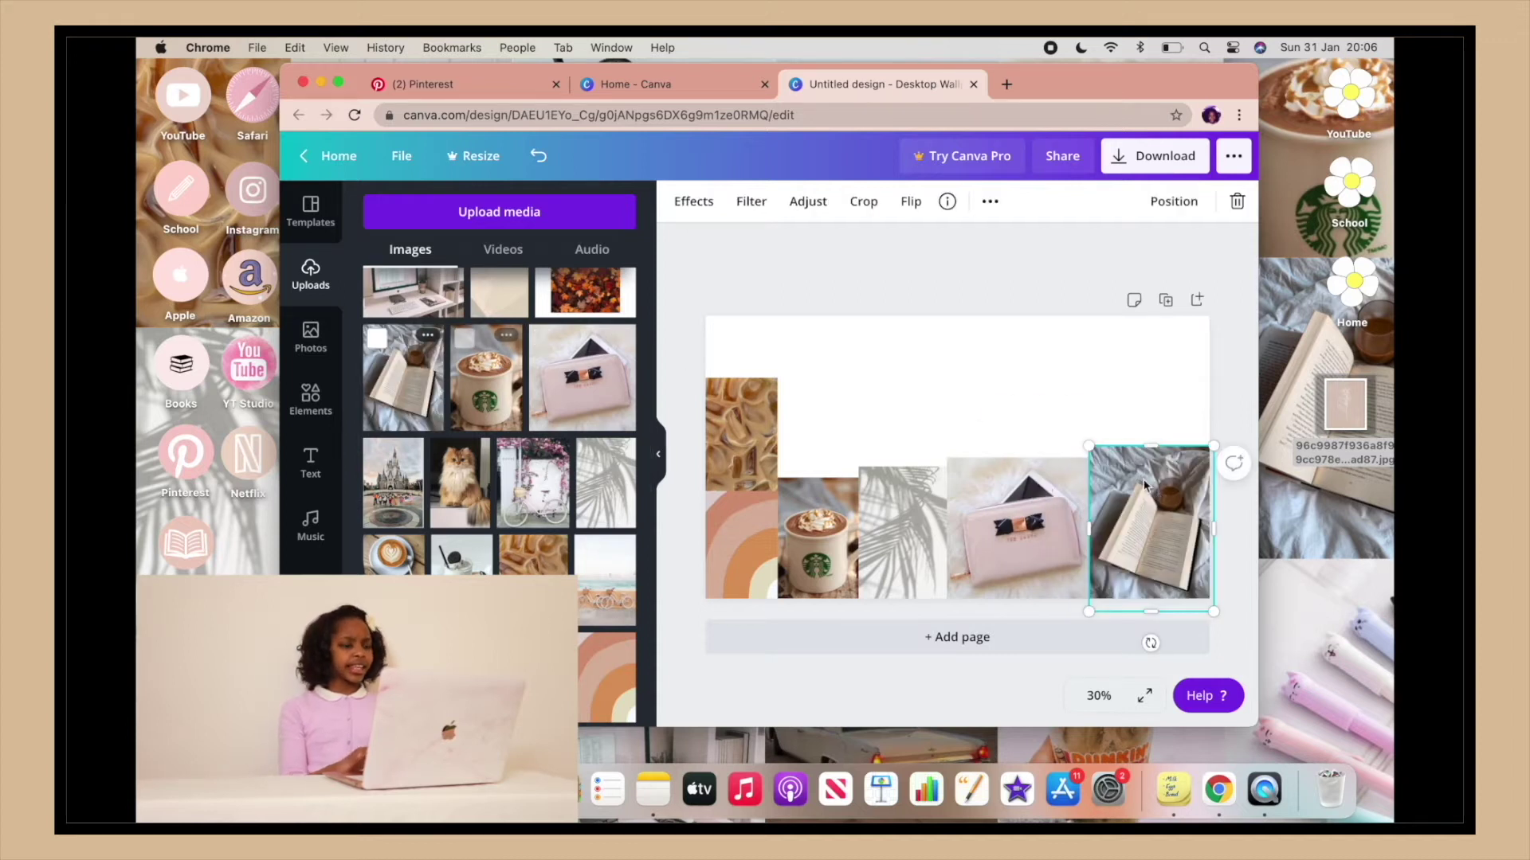
pyautogui.click(905, 381)
# Step: Fill the upper row from the right with the cat, castle and bicycle images, and cover the iced coffee with the latte image
pyautogui.moveTo(450, 462); pyautogui.dragTo(1163, 382)
pyautogui.moveTo(415, 500); pyautogui.dragTo(1067, 382)
pyautogui.moveTo(532, 482); pyautogui.dragTo(956, 389)
pyautogui.click(1067, 375)
pyautogui.moveTo(1070, 448); pyautogui.dragTo(1070, 456)
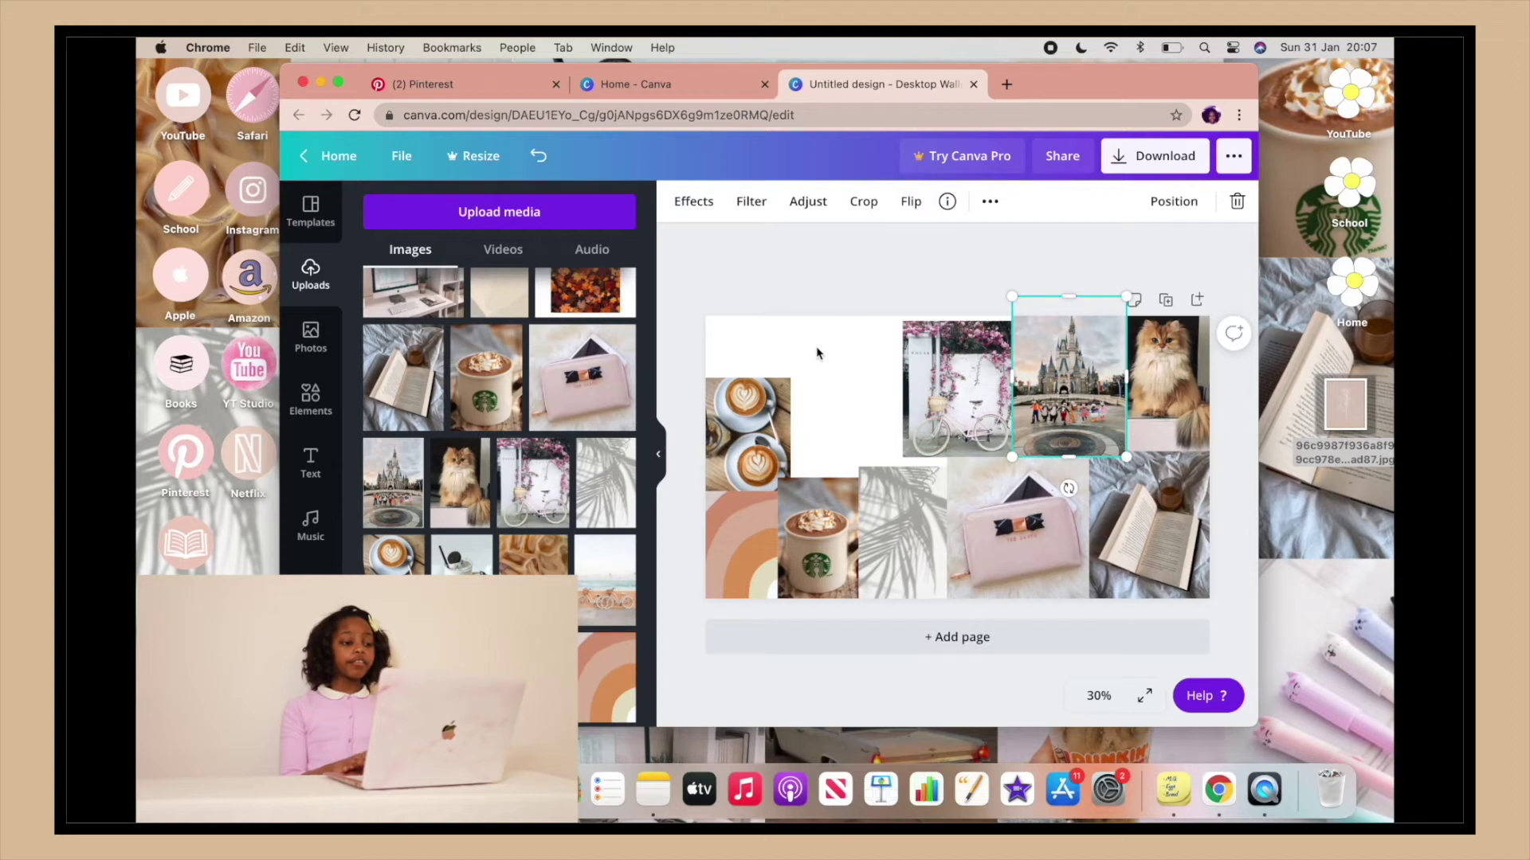
pyautogui.click(834, 294)
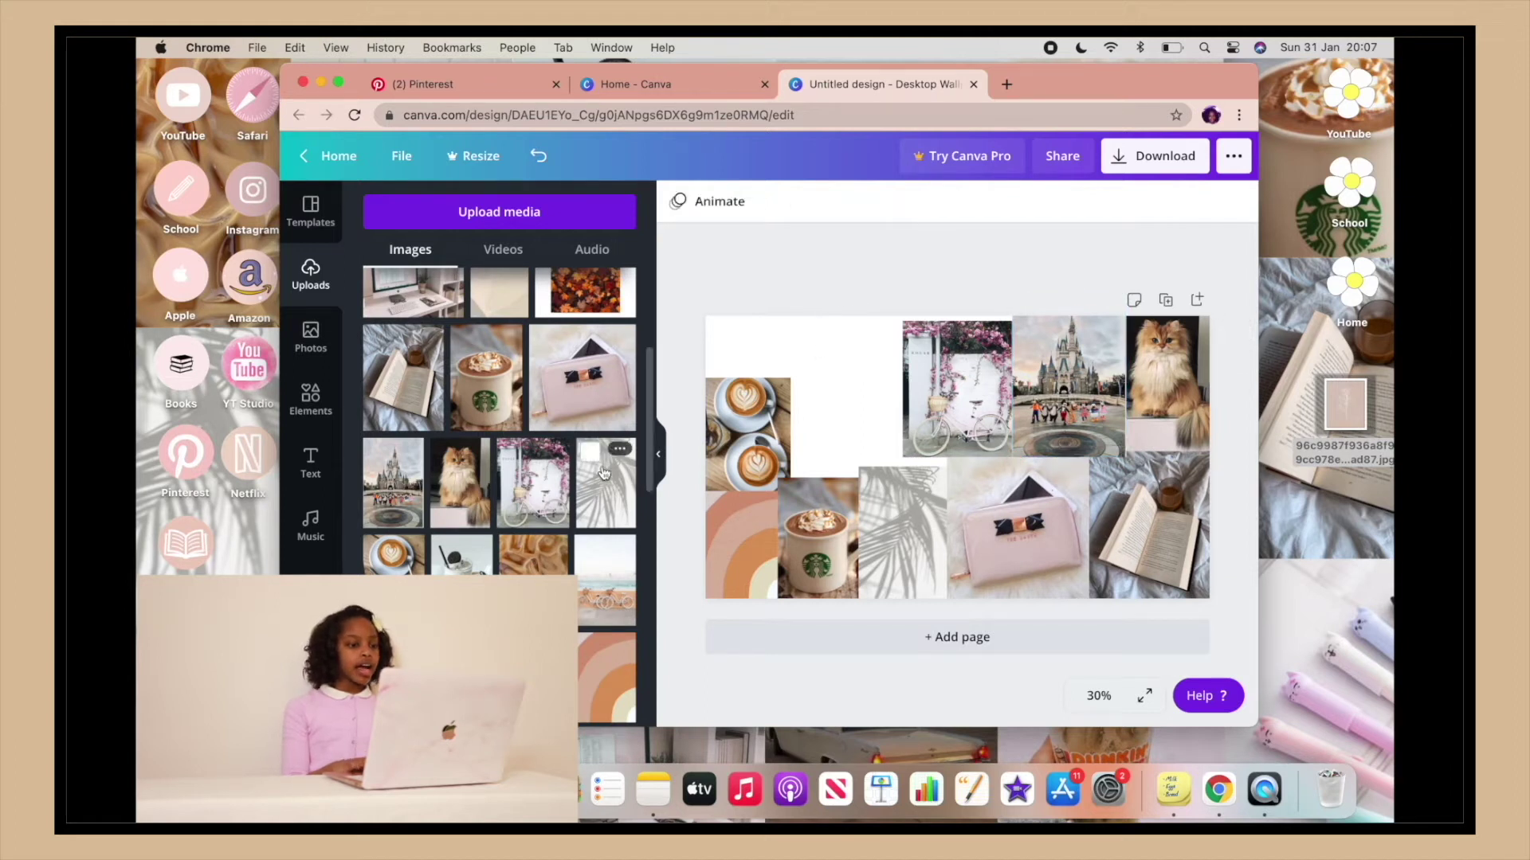
# Step: Add the uploaded HELLO neon sign image and fit it into the upper row between the latte and bicycle images
pyautogui.scroll(-1, 614, 427)
pyautogui.moveTo(685, 475); pyautogui.dragTo(852, 354)
pyautogui.moveTo(848, 436); pyautogui.dragTo(846, 467)
# Step: Fill the empty gap above the latte image with another uploaded image and adjust the HELLO image in the collage
pyautogui.scroll(-2, 498, 438)
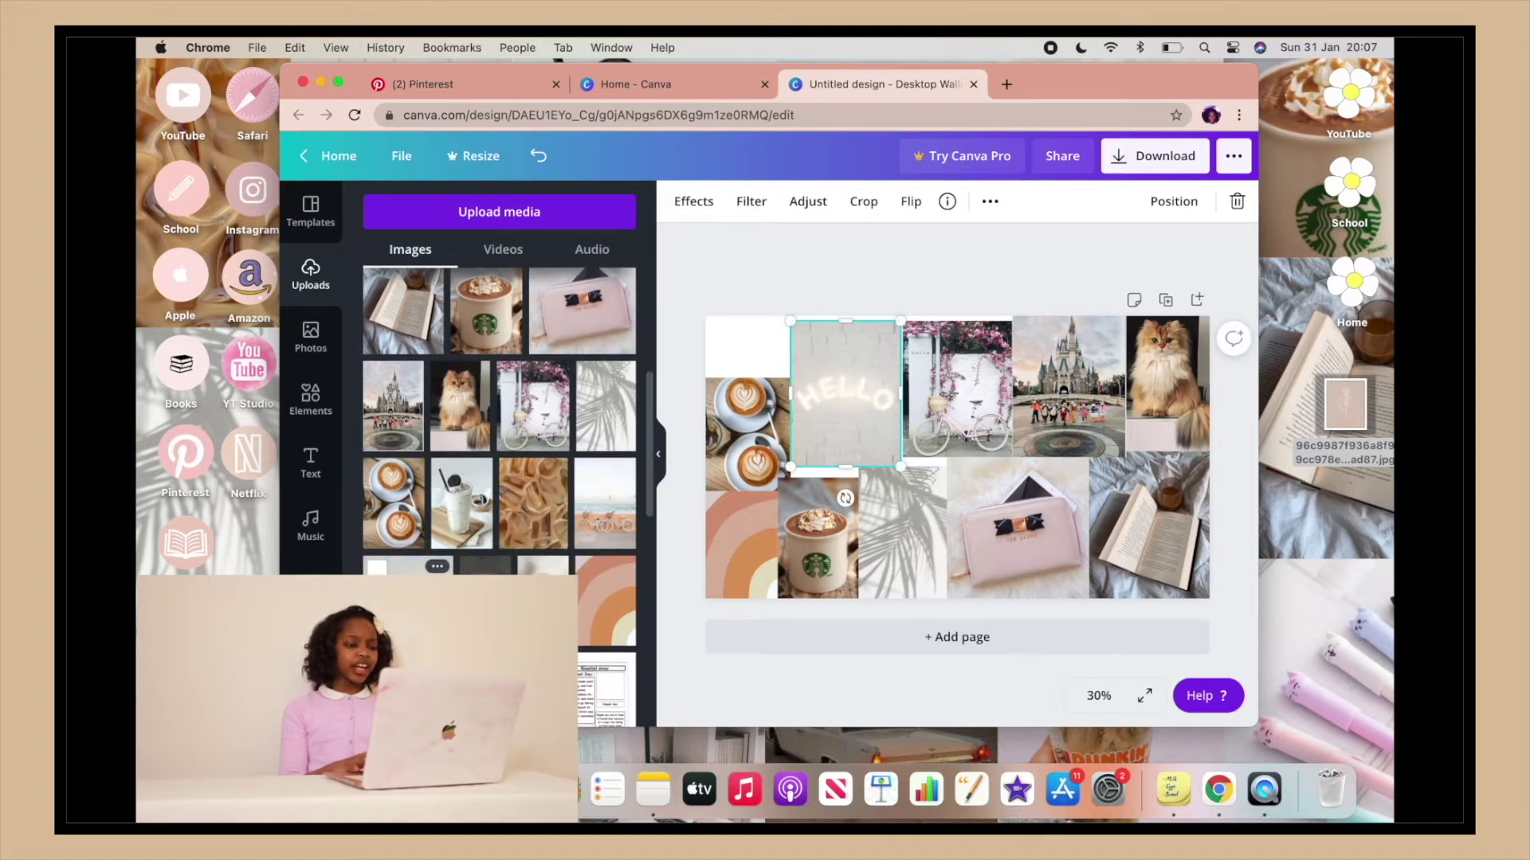
pyautogui.moveTo(406, 564); pyautogui.dragTo(747, 328)
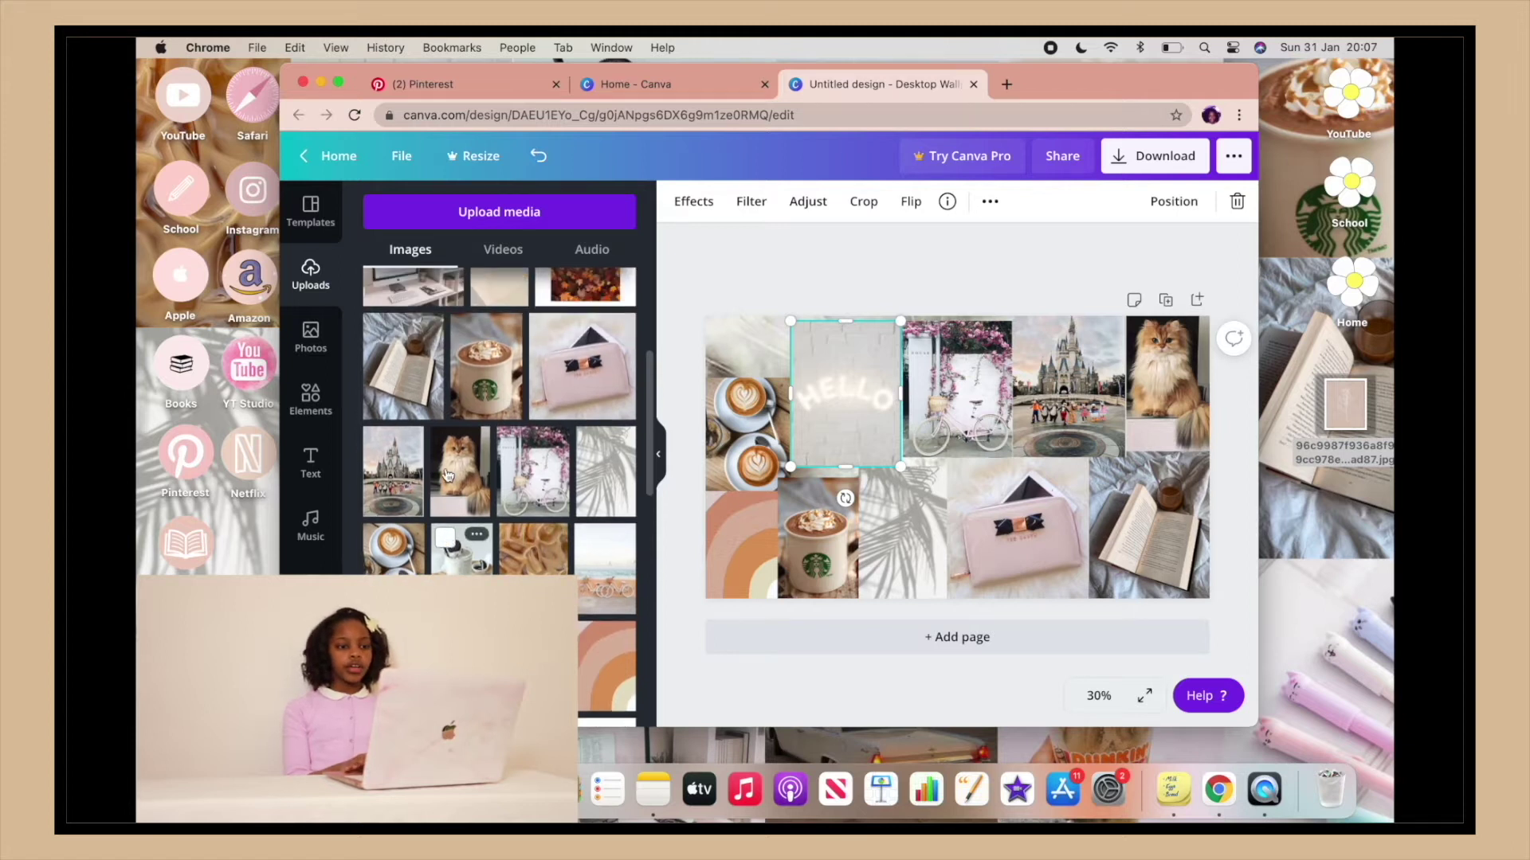
pyautogui.click(908, 287)
pyautogui.click(851, 439)
pyautogui.moveTo(851, 466)
pyautogui.mouseDown()
pyautogui.moveTo(843, 408)
pyautogui.moveTo(860, 474)
pyautogui.mouseUp()
pyautogui.click(901, 271)
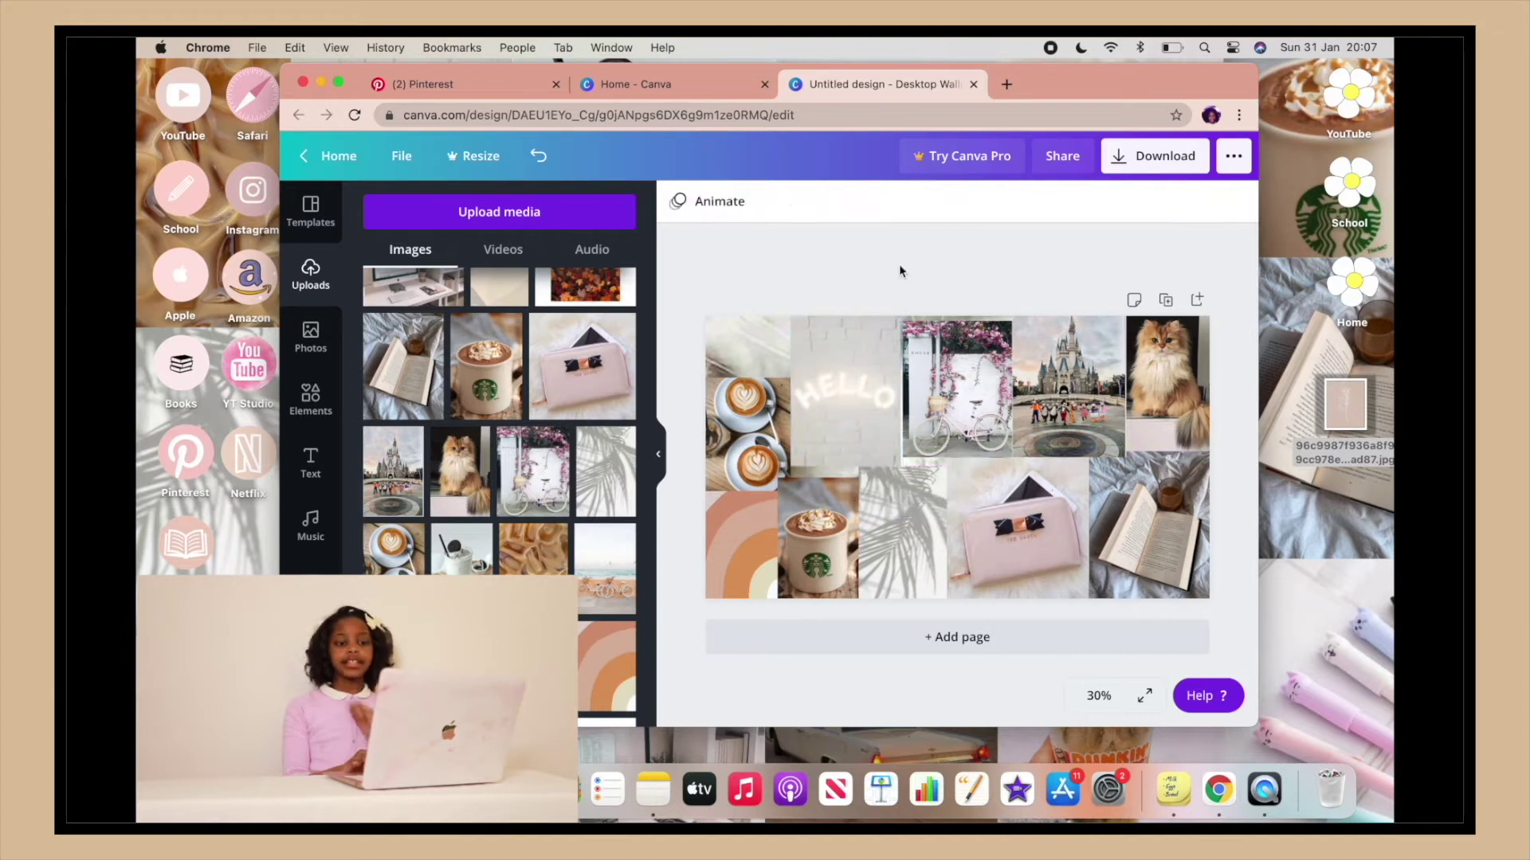
# Step: Download the finished collage as a PNG file
pyautogui.click(1166, 159)
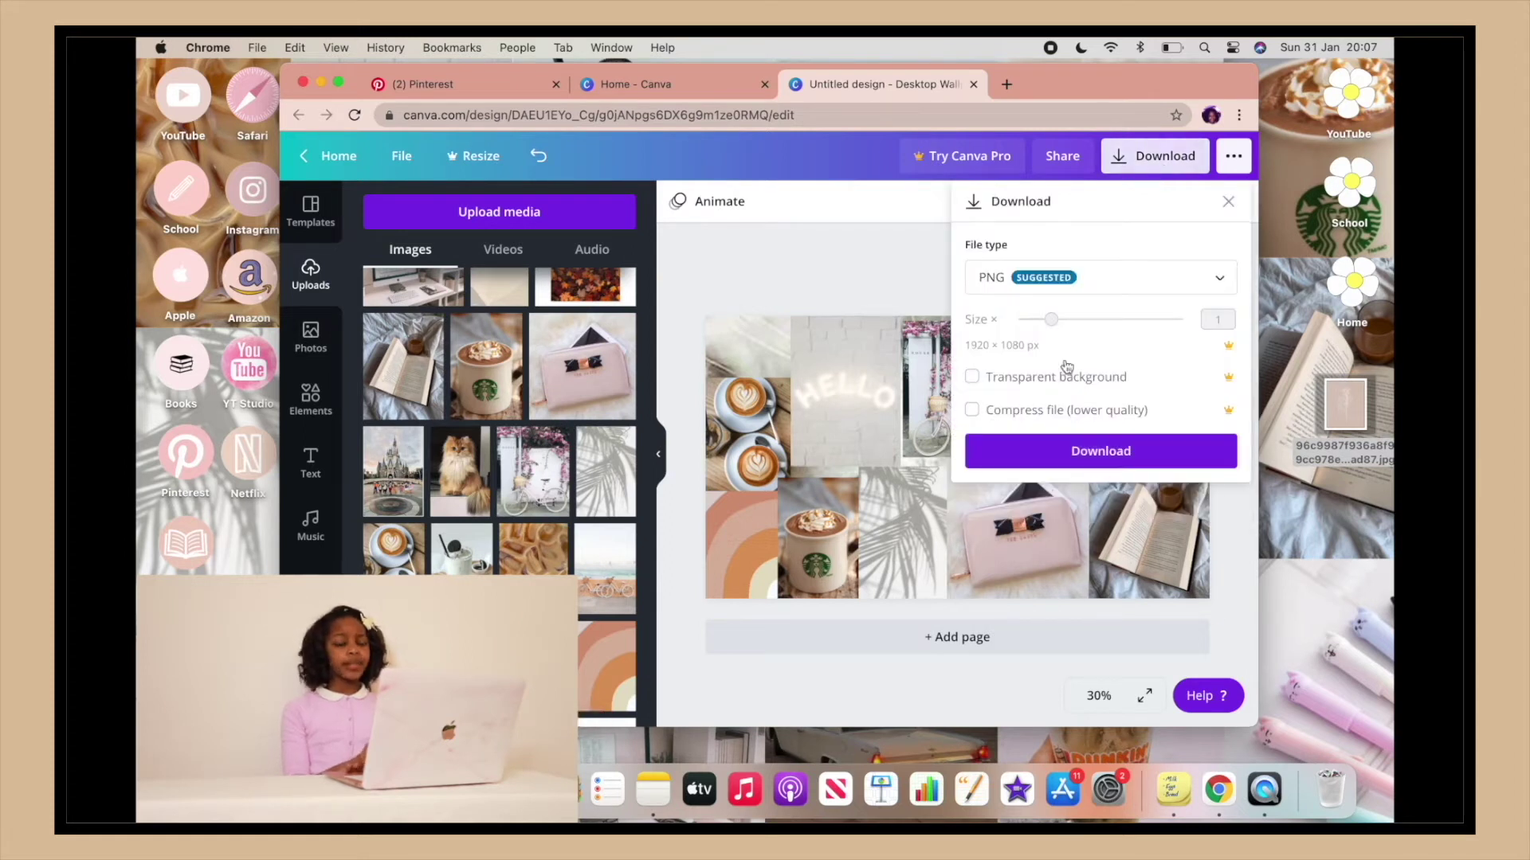
pyautogui.click(1006, 277)
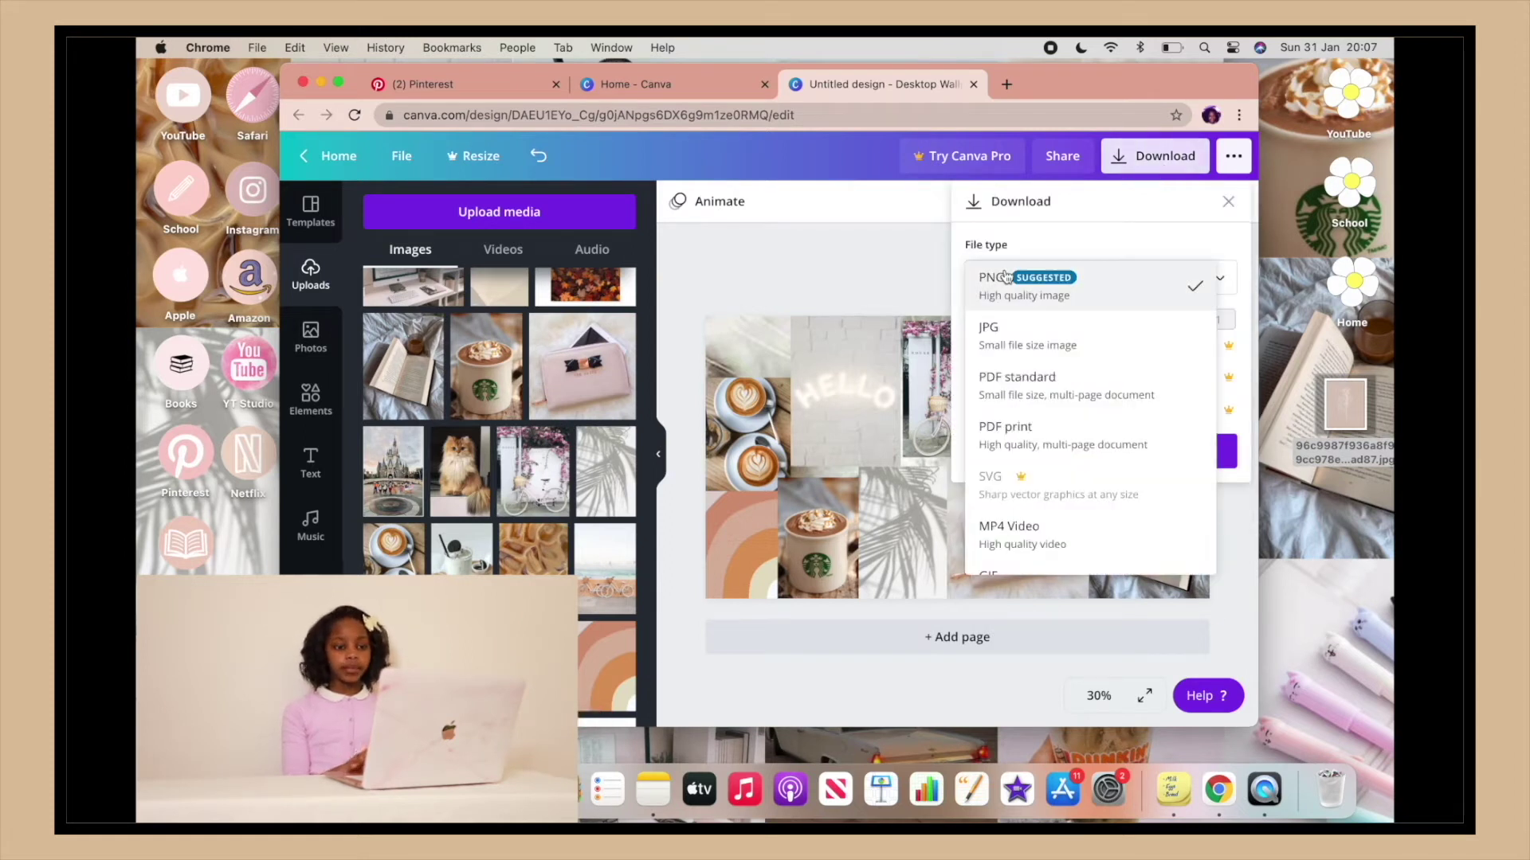
pyautogui.click(1007, 276)
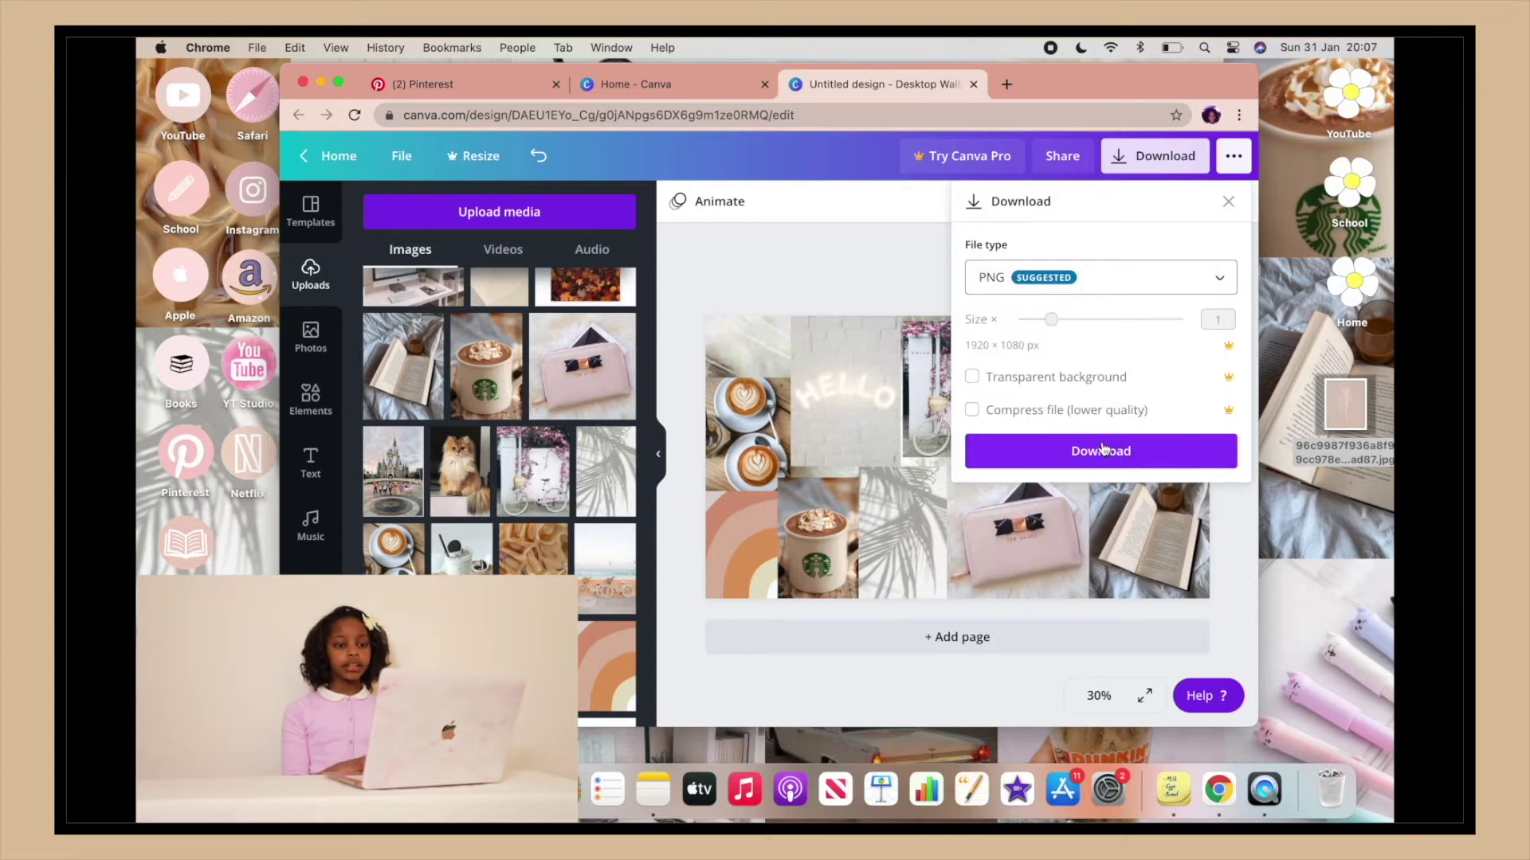
pyautogui.click(1103, 448)
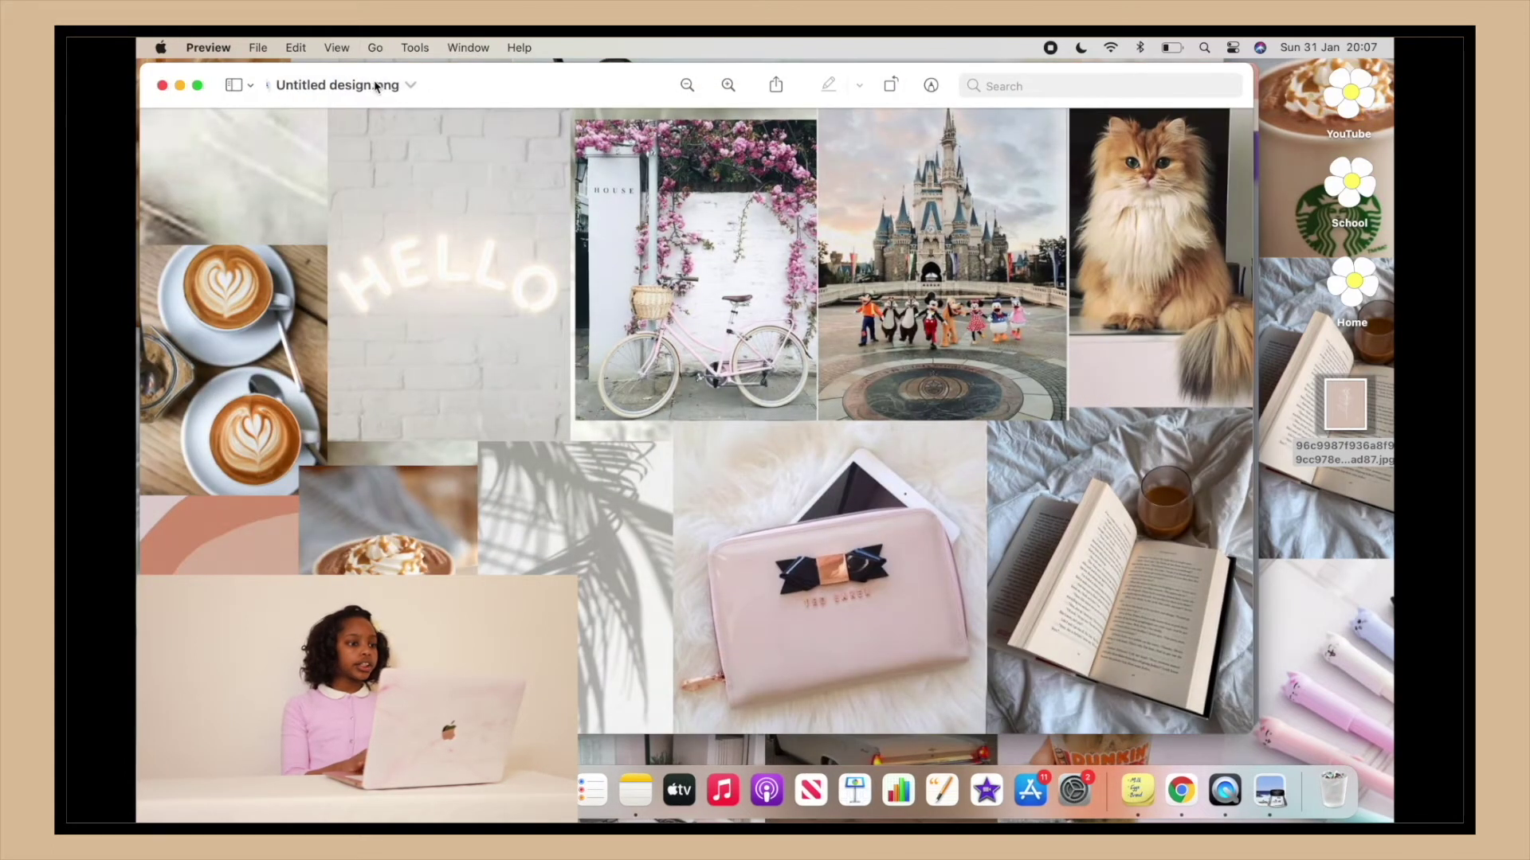
# Step: Move the downloaded Untitled design.png from Downloads to the Desktop folder and close its preview window
pyautogui.click(387, 88)
pyautogui.click(423, 165)
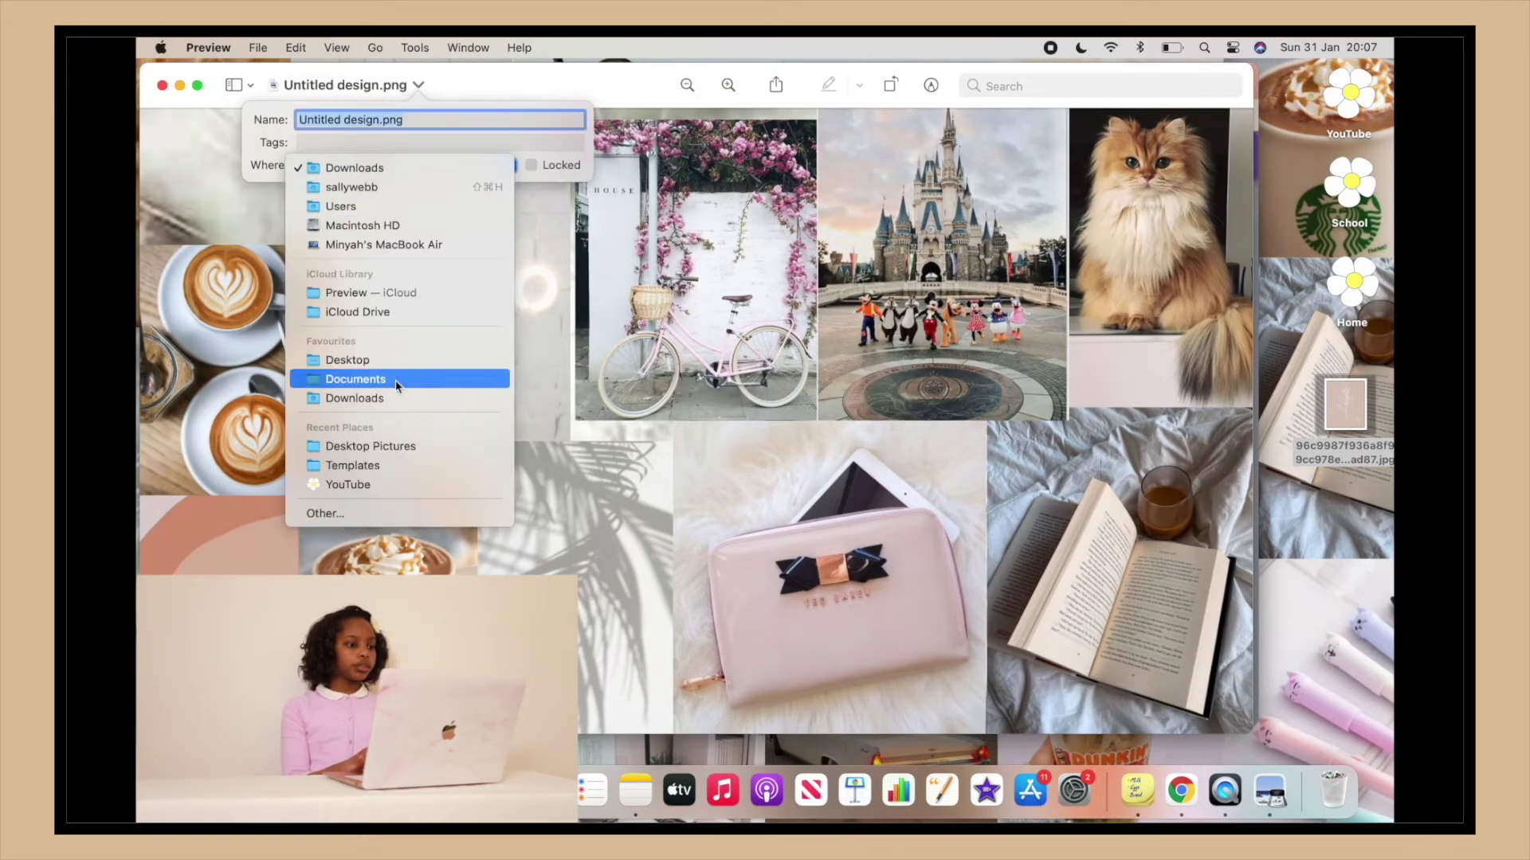
pyautogui.click(398, 360)
pyautogui.click(163, 88)
pyautogui.click(163, 88)
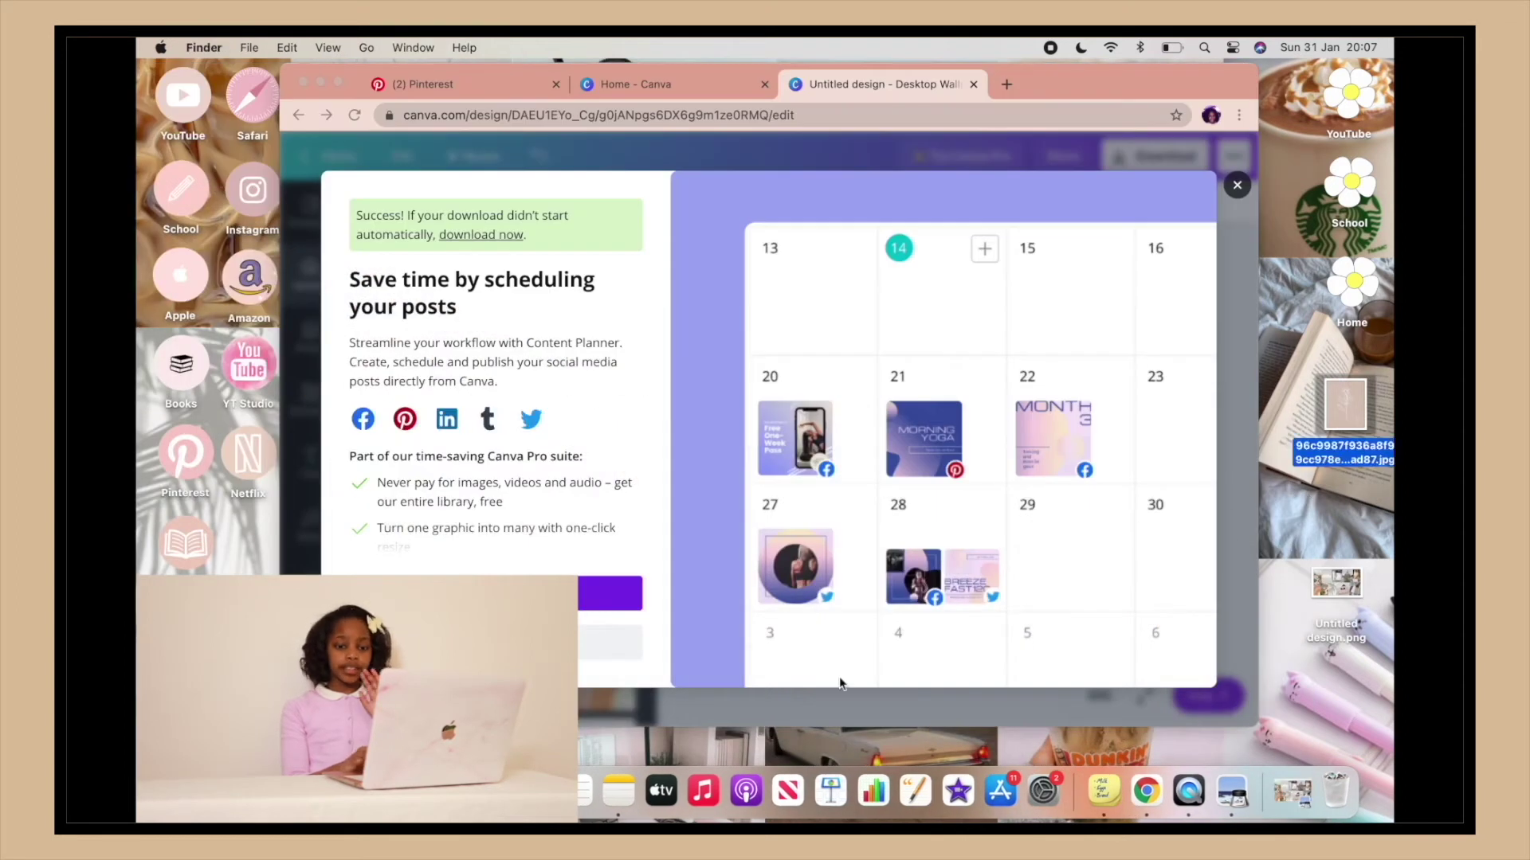
# Step: Add the Untitled design.png file on the desktop to the Photos library
pyautogui.click(1328, 618)
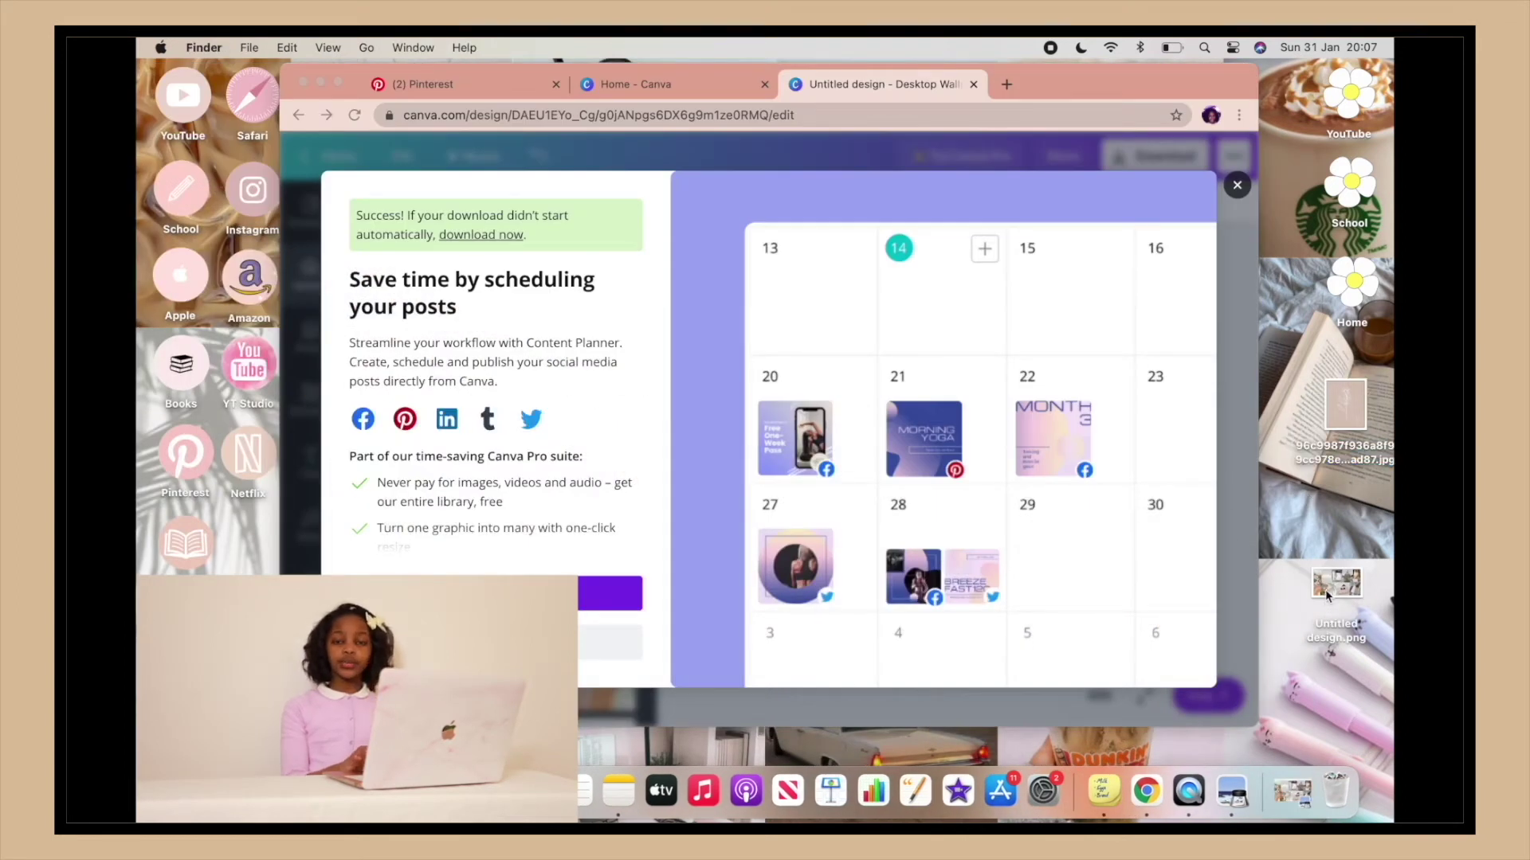
pyautogui.click(1327, 596)
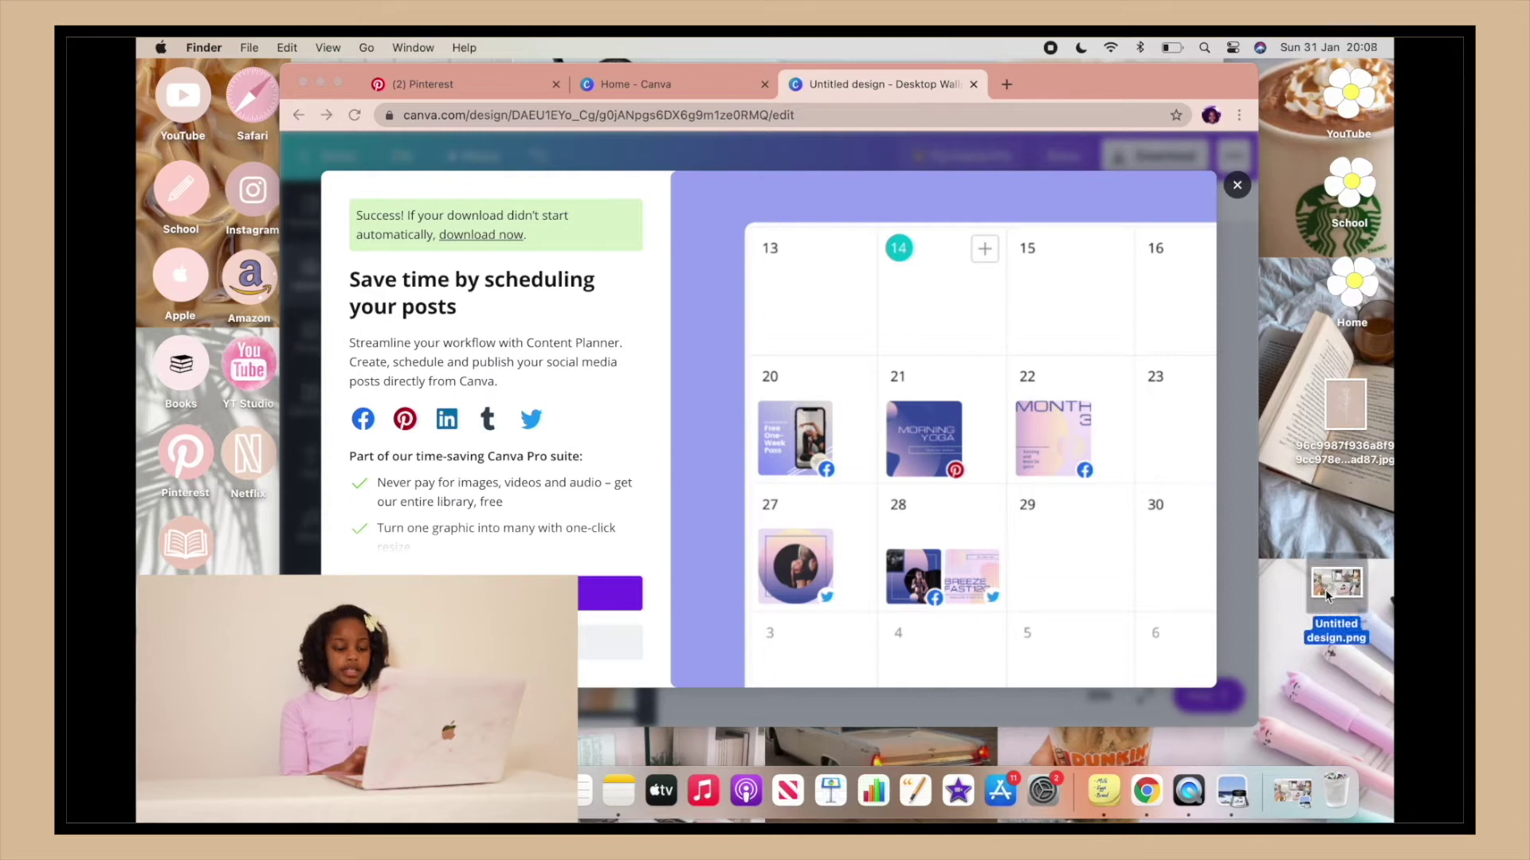
pyautogui.rightClick(1327, 596)
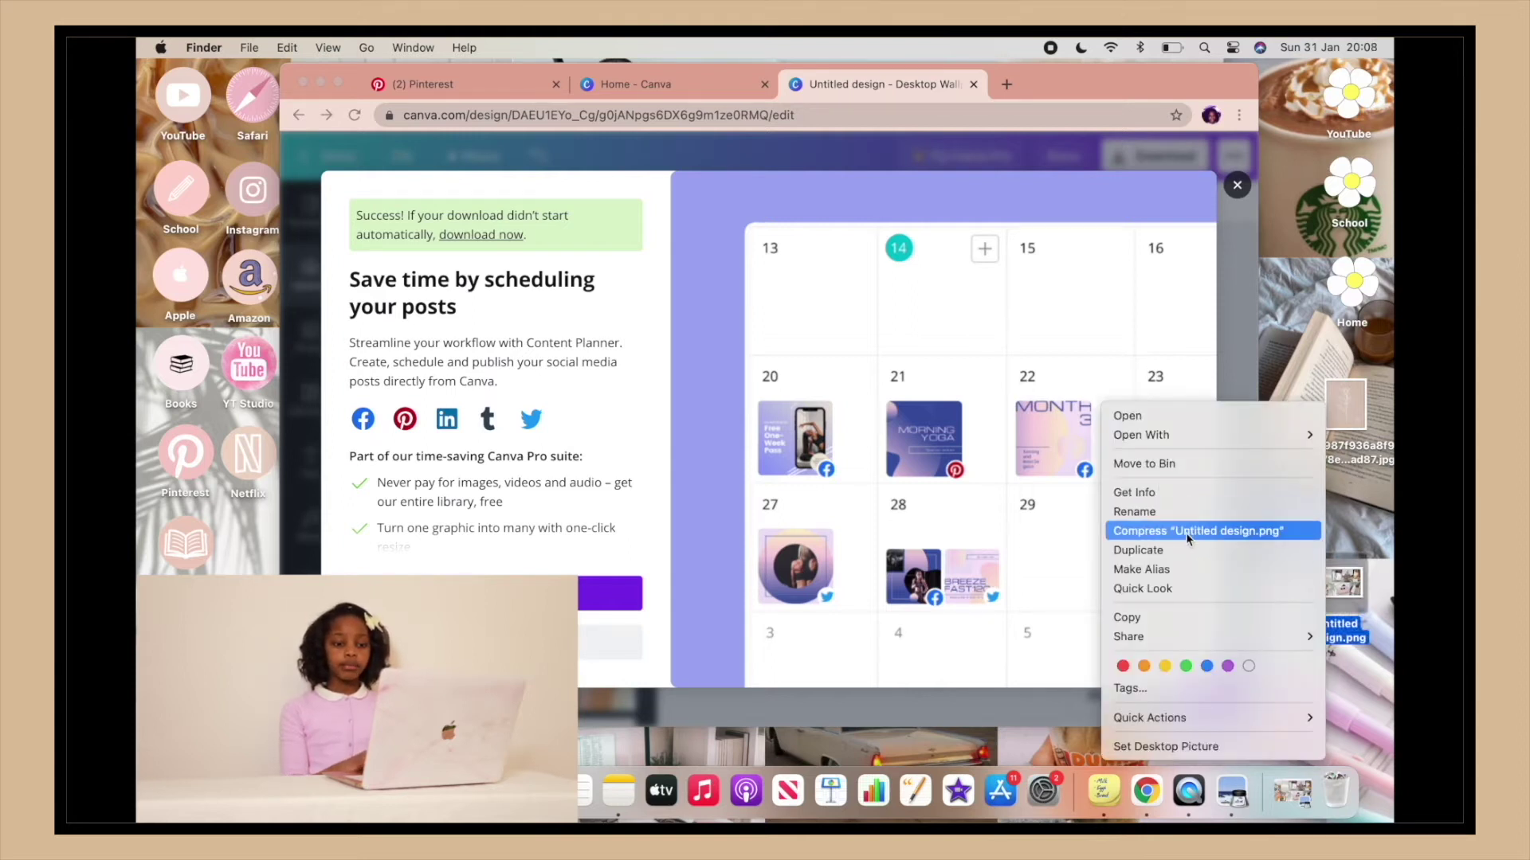
pyautogui.moveTo(1191, 636)
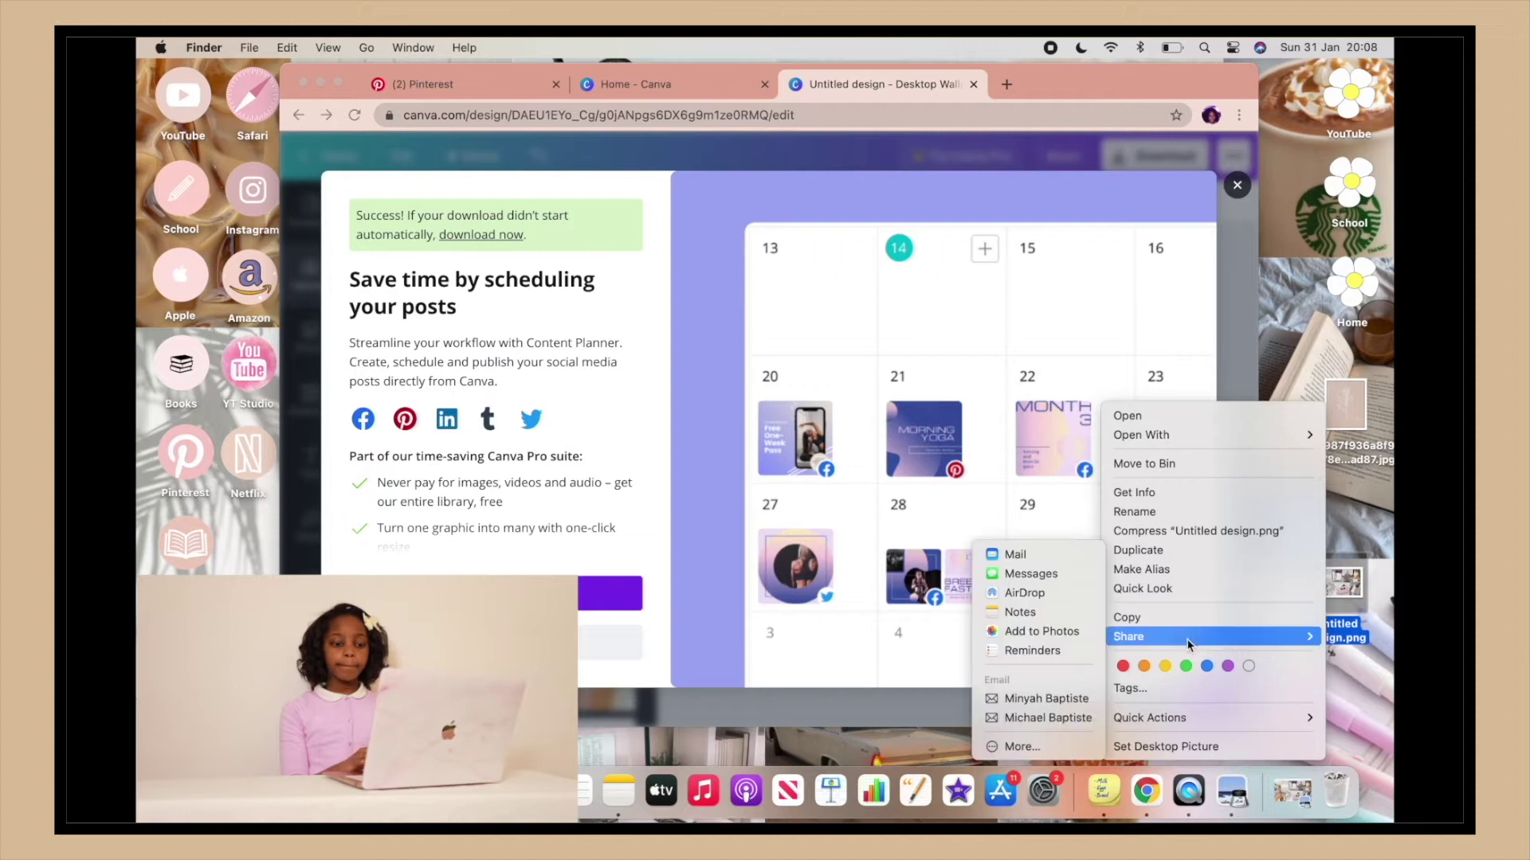
pyautogui.click(1074, 631)
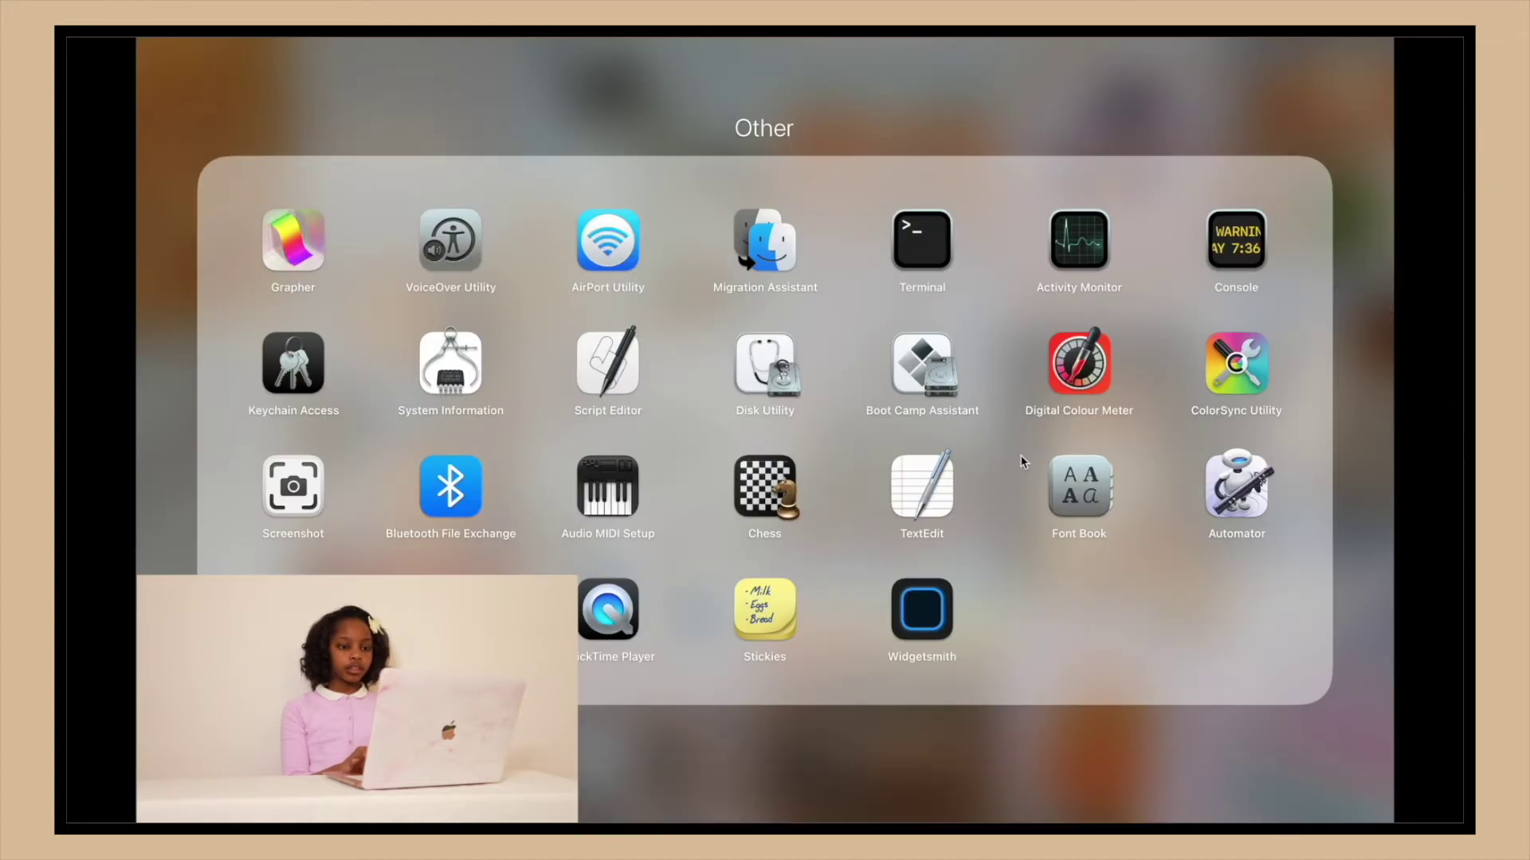
# Step: Switch to the Photos app and open the newly imported collage image at full size
pyautogui.click(1076, 704)
pyautogui.click(1078, 315)
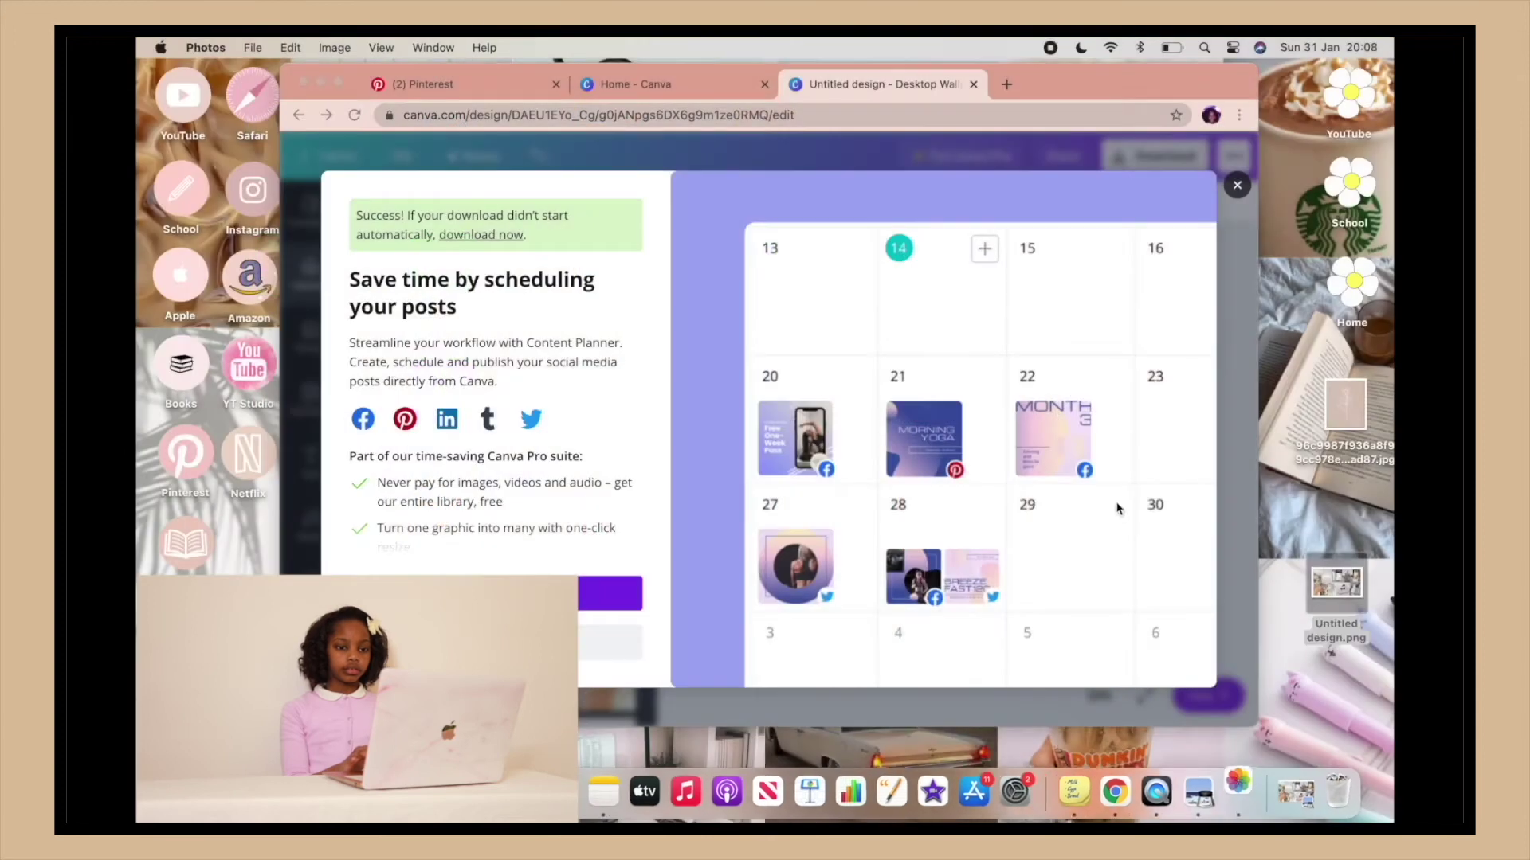
pyautogui.doubleClick(1114, 669)
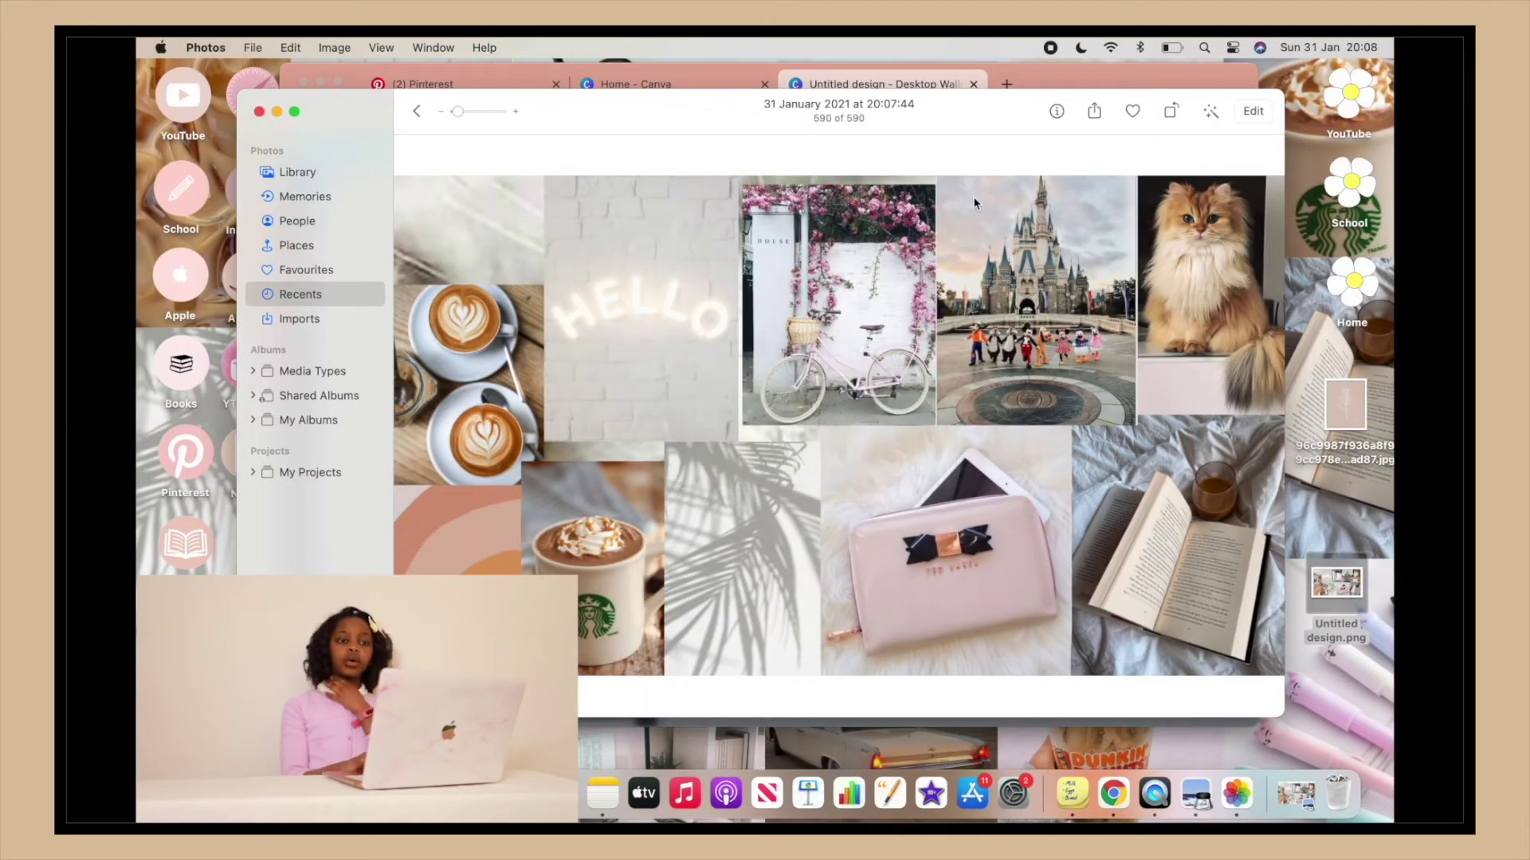
# Step: Set the new collage as the desktop picture and minimise the Photos and browser windows to reveal the desktop
pyautogui.click(1096, 112)
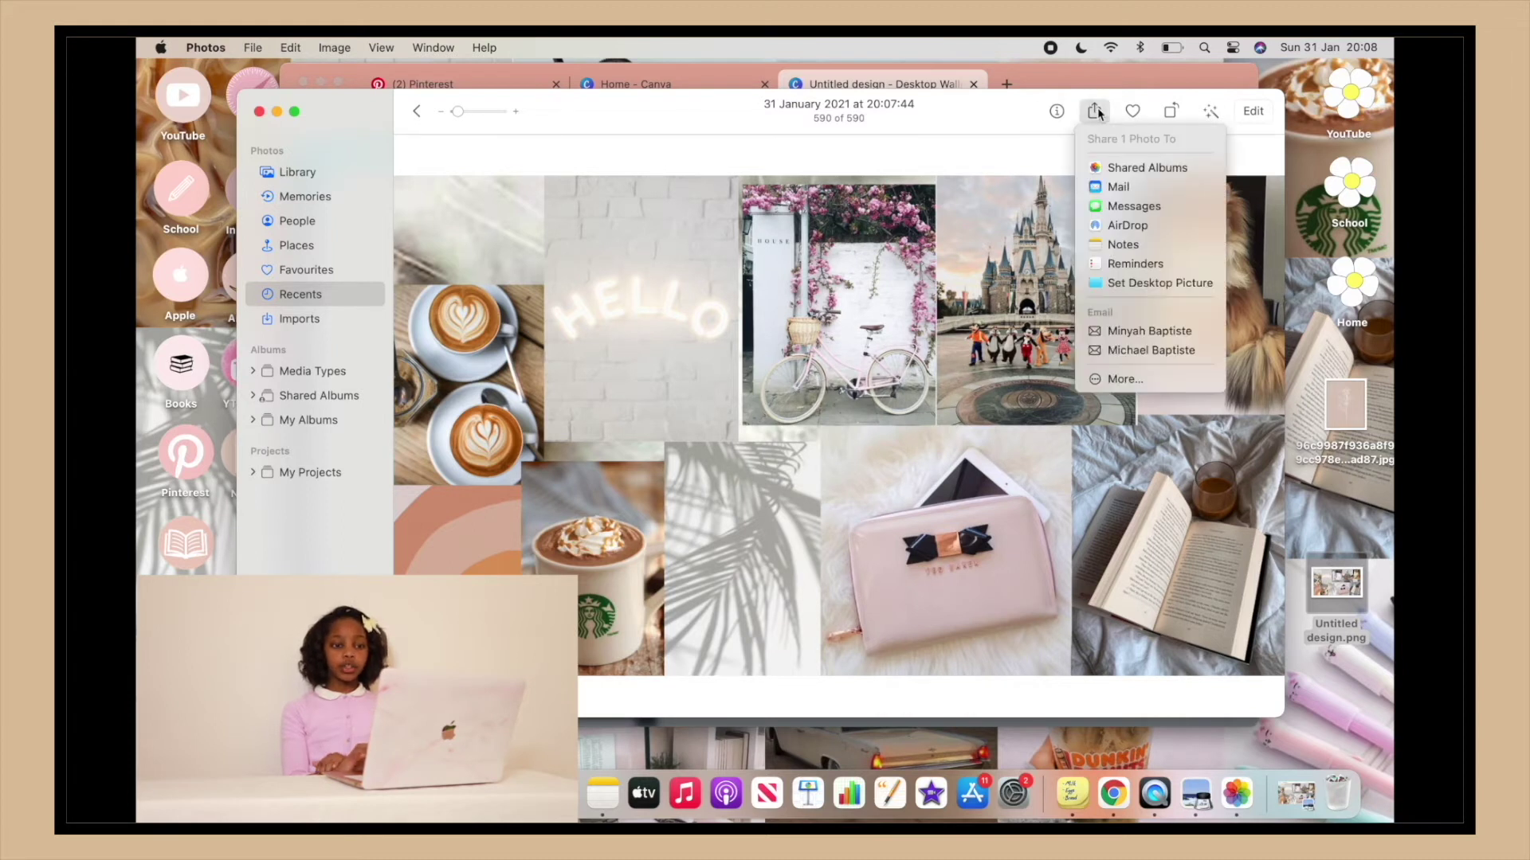
pyautogui.click(1102, 285)
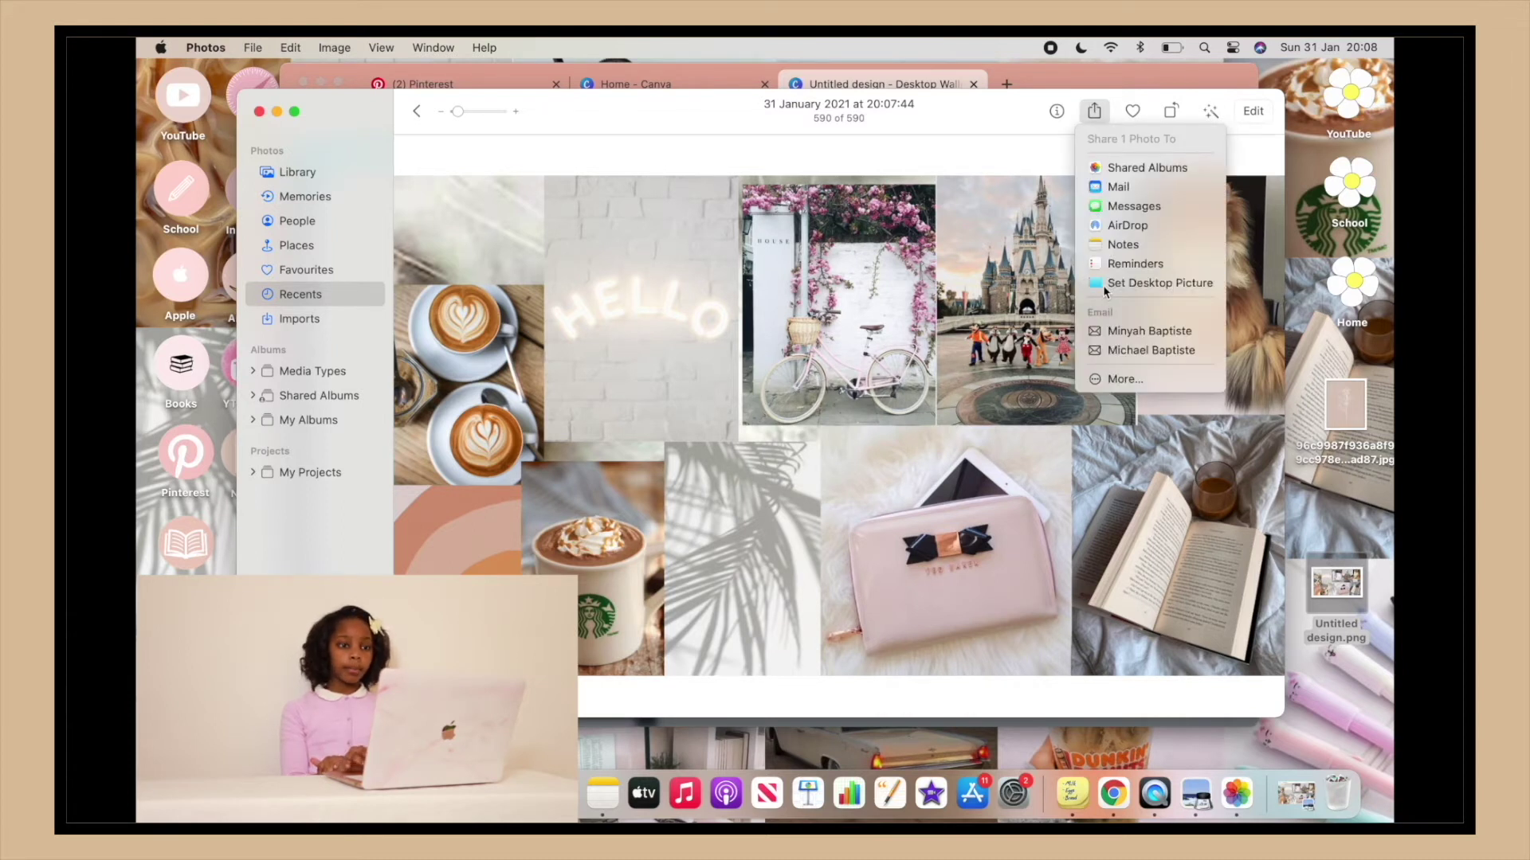
pyautogui.click(276, 112)
pyautogui.click(320, 84)
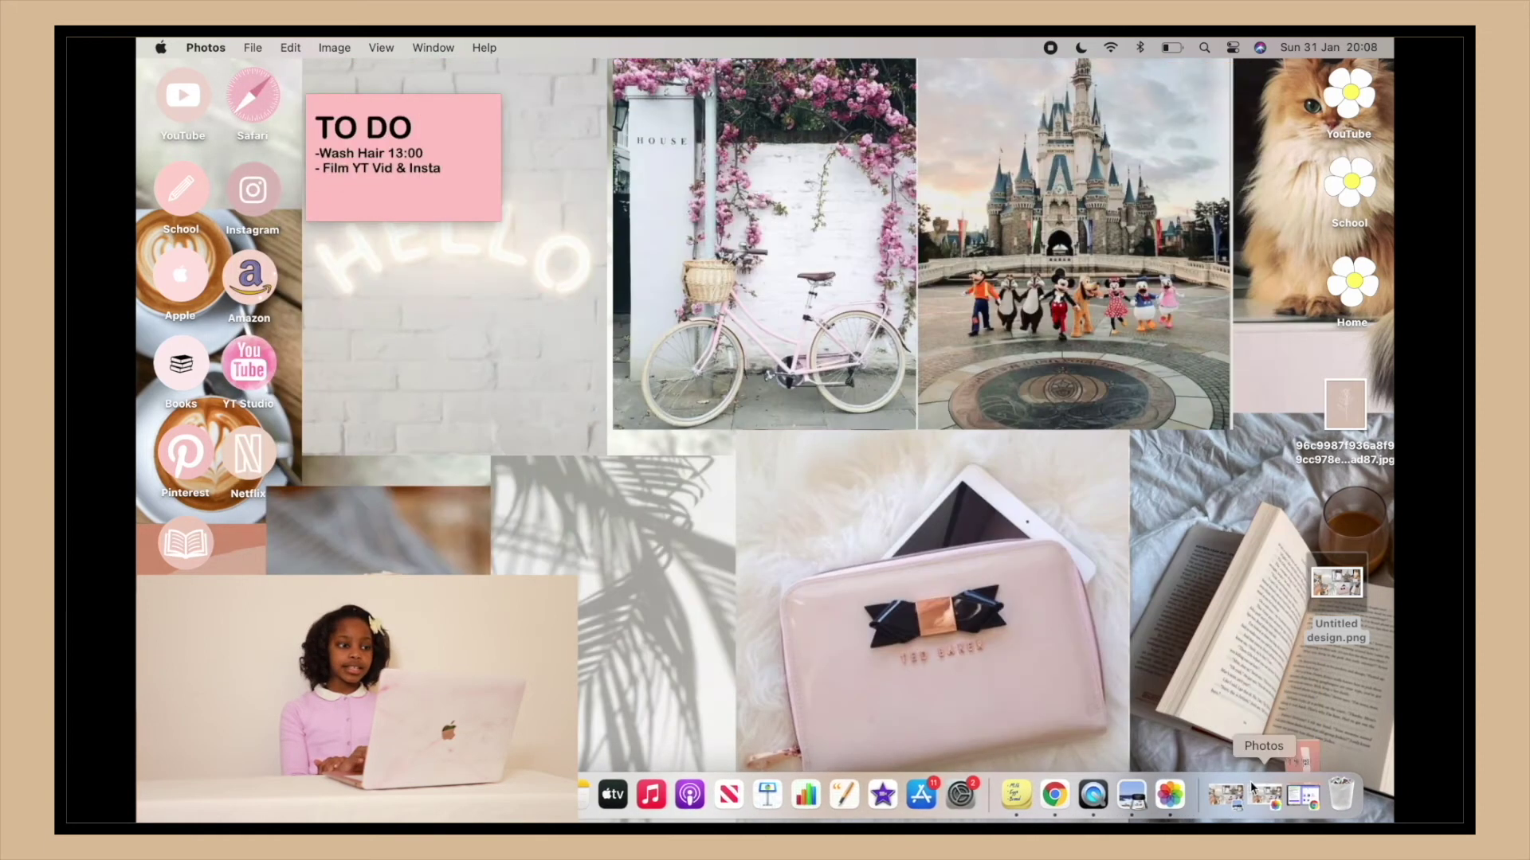
# Step: Restore Photos, set the earlier collage dated 20 January 2021 as the desktop picture, and close the Photos window
pyautogui.click(1225, 794)
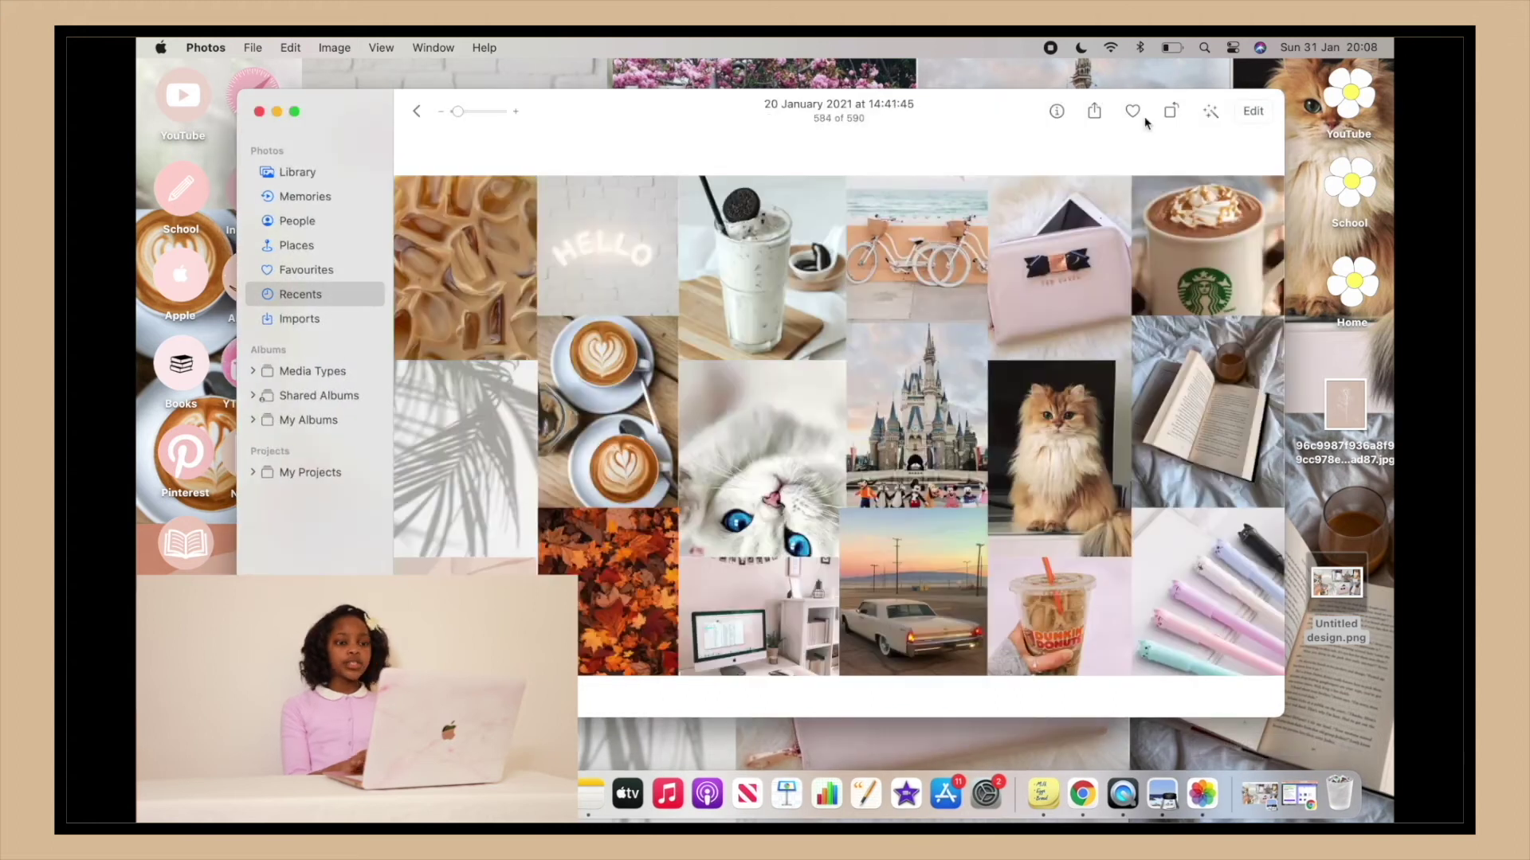
pyautogui.click(1095, 111)
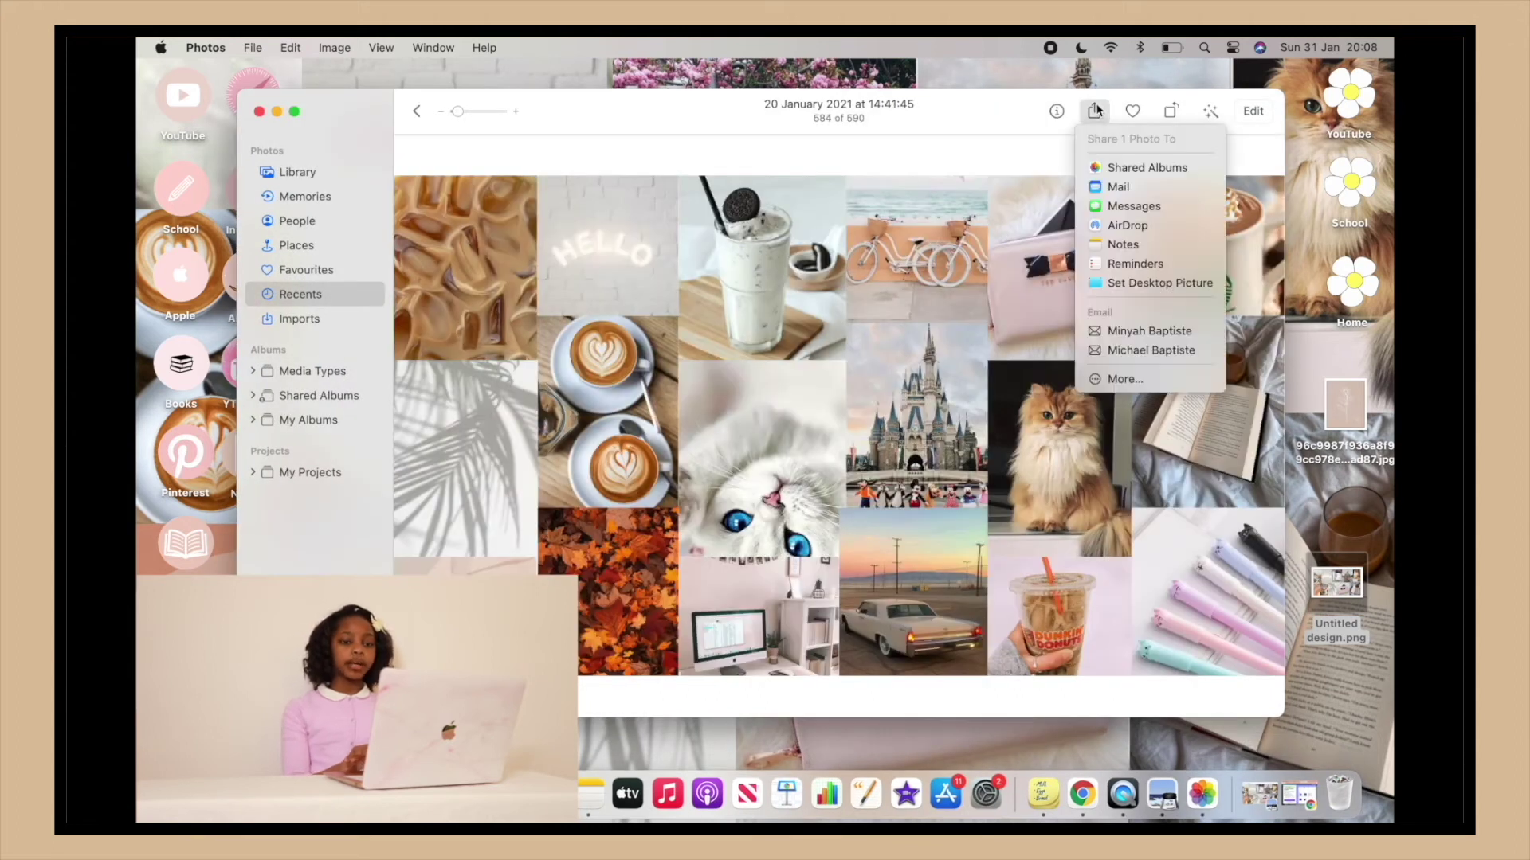
pyautogui.click(1135, 280)
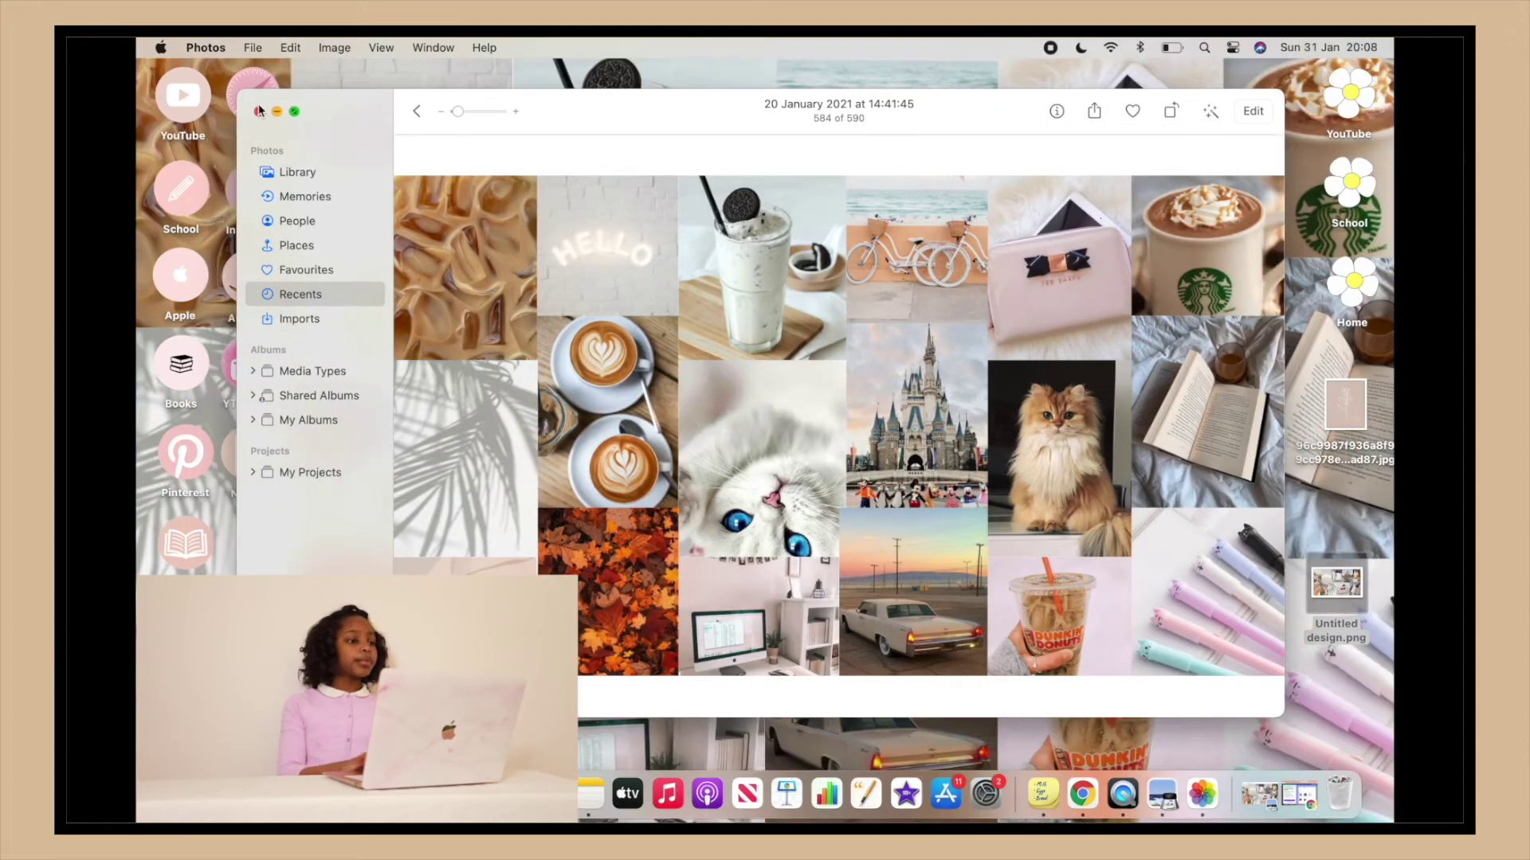
pyautogui.click(259, 113)
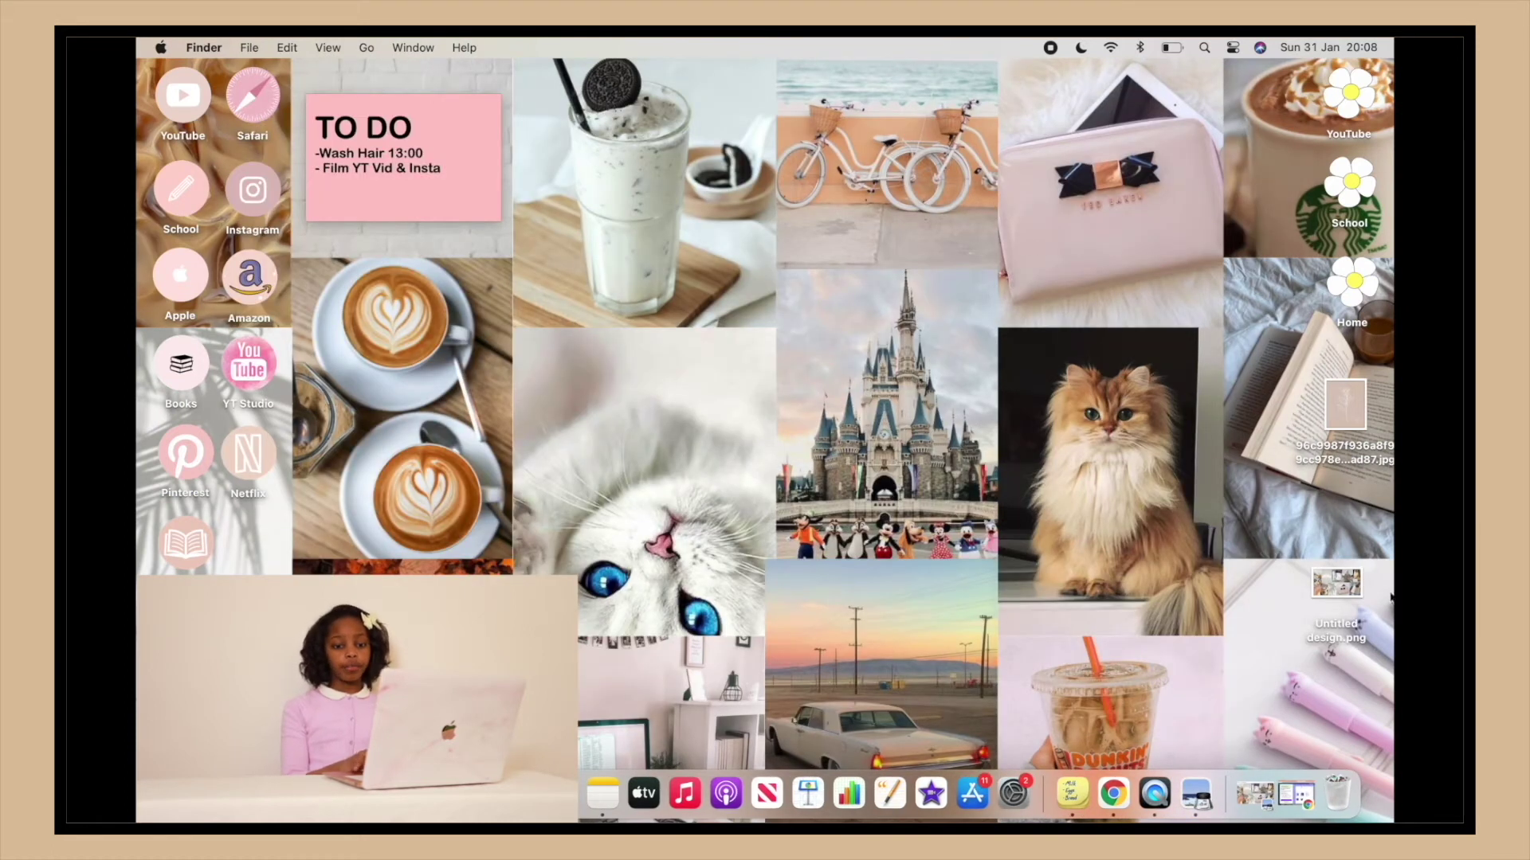
# Step: Move Untitled design.png on the desktop to directly below the flower JPG file
pyautogui.moveTo(1342, 603); pyautogui.dragTo(1346, 497)
pyautogui.click(1164, 500)
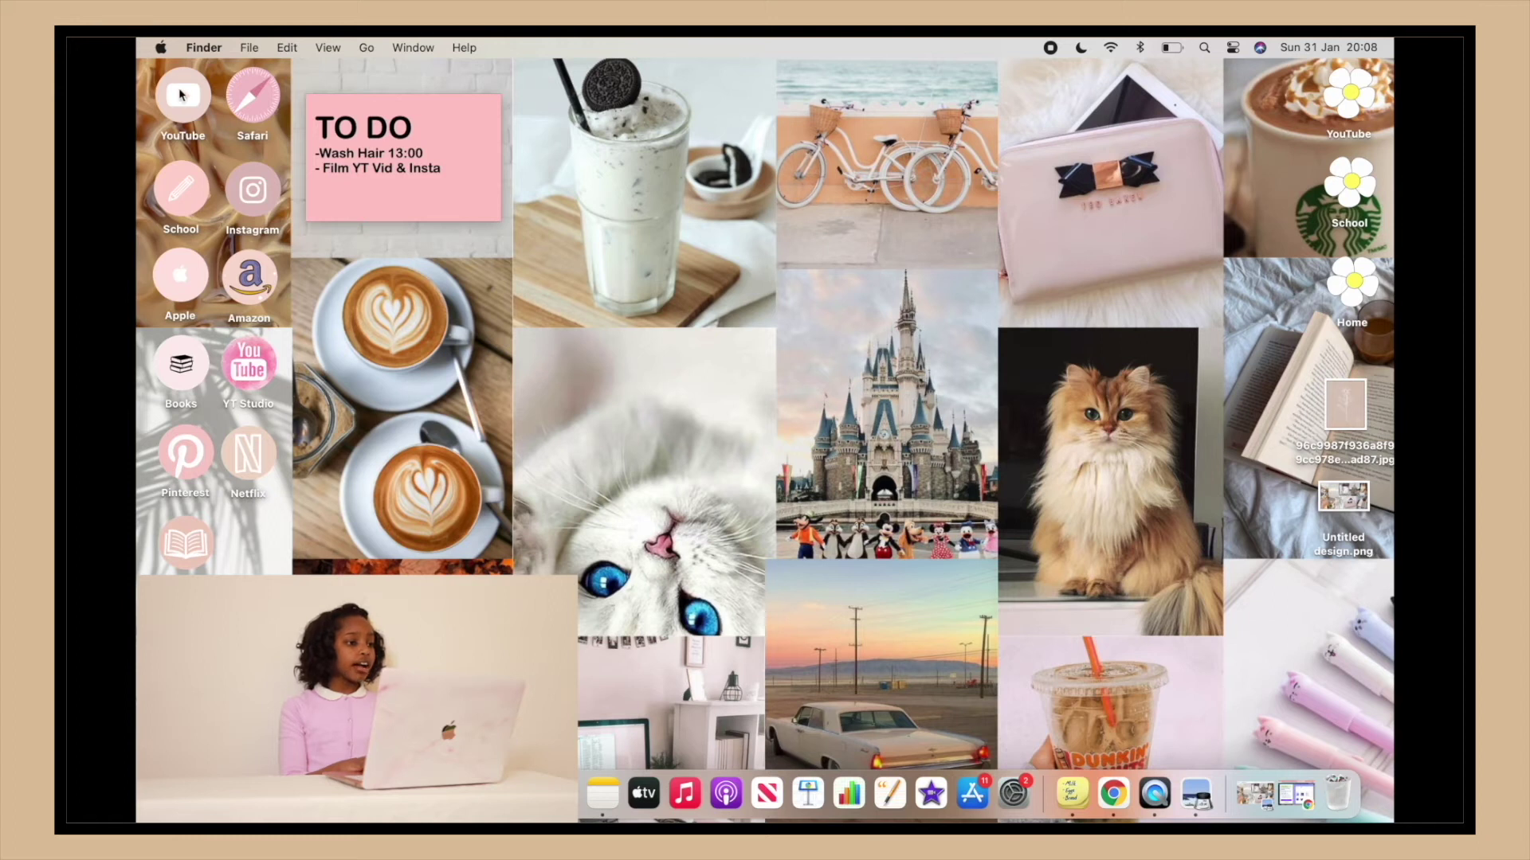
pyautogui.moveTo(140, 71); pyautogui.dragTo(269, 548)
pyautogui.click(488, 398)
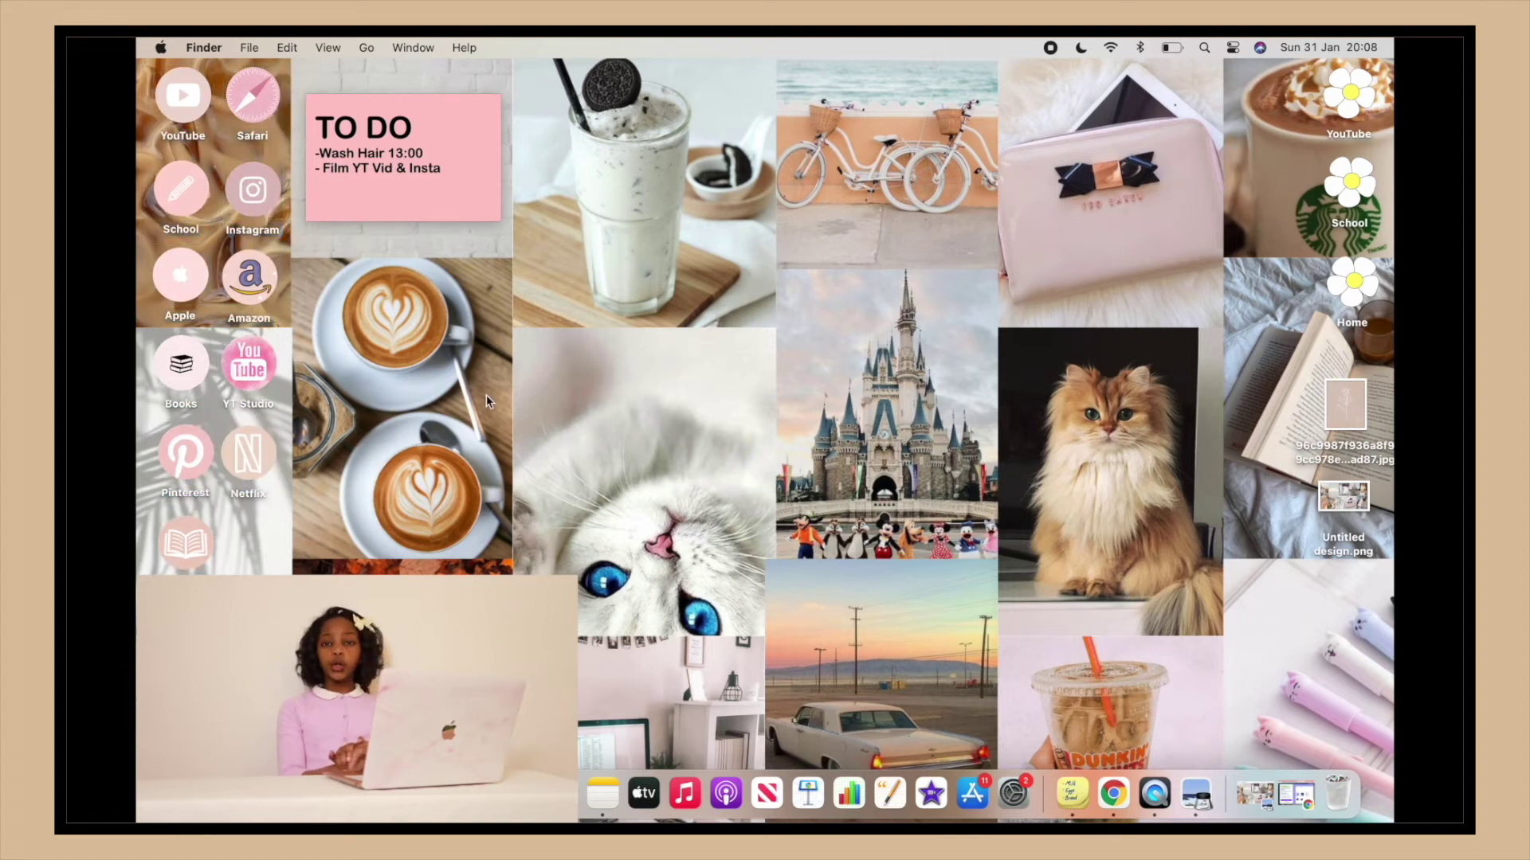
pyautogui.press('Tab')
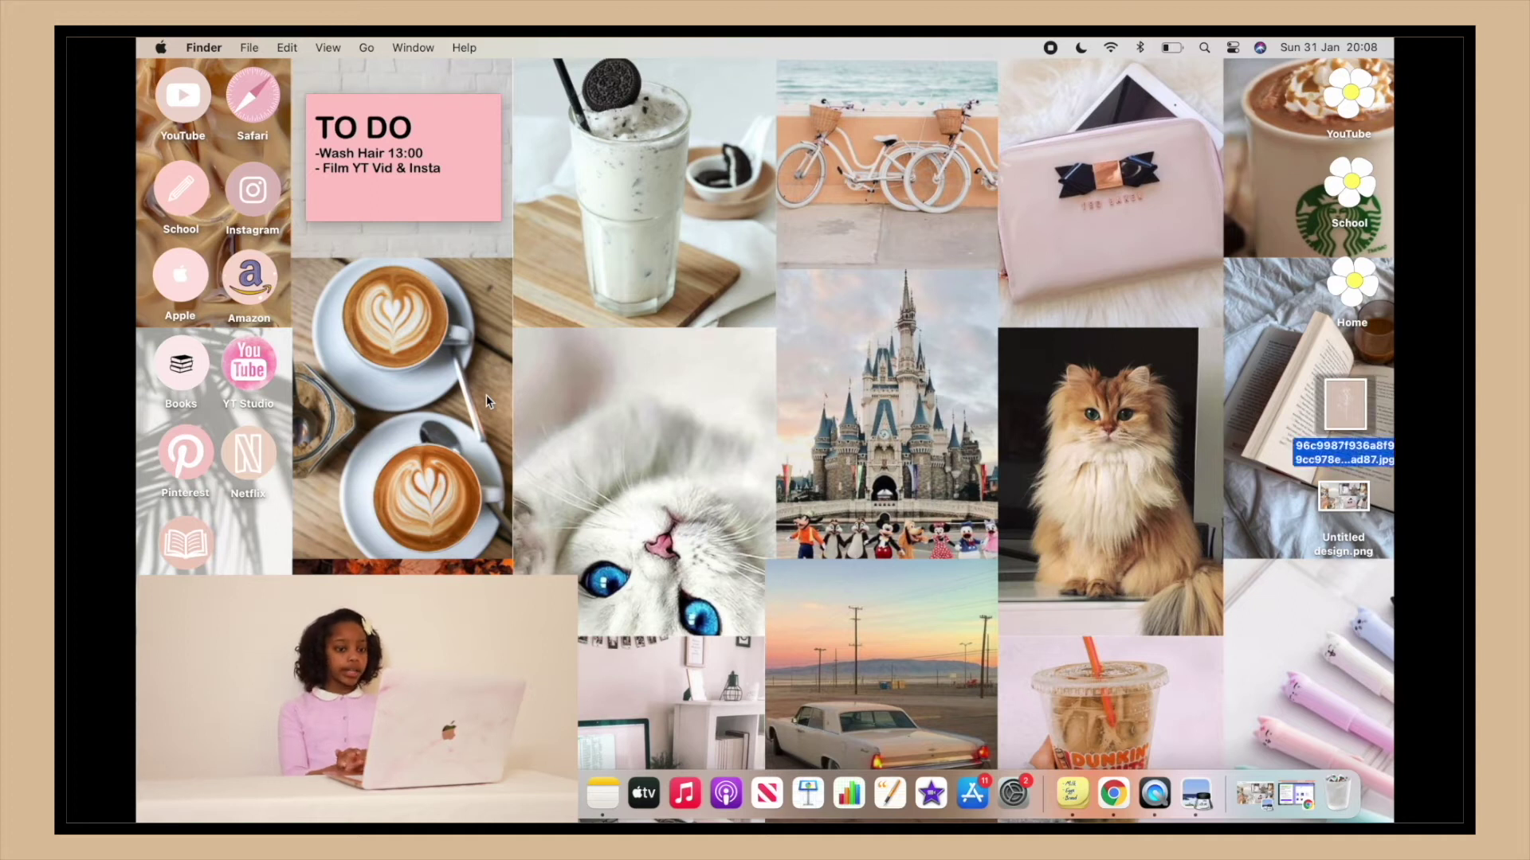
pyautogui.click(781, 389)
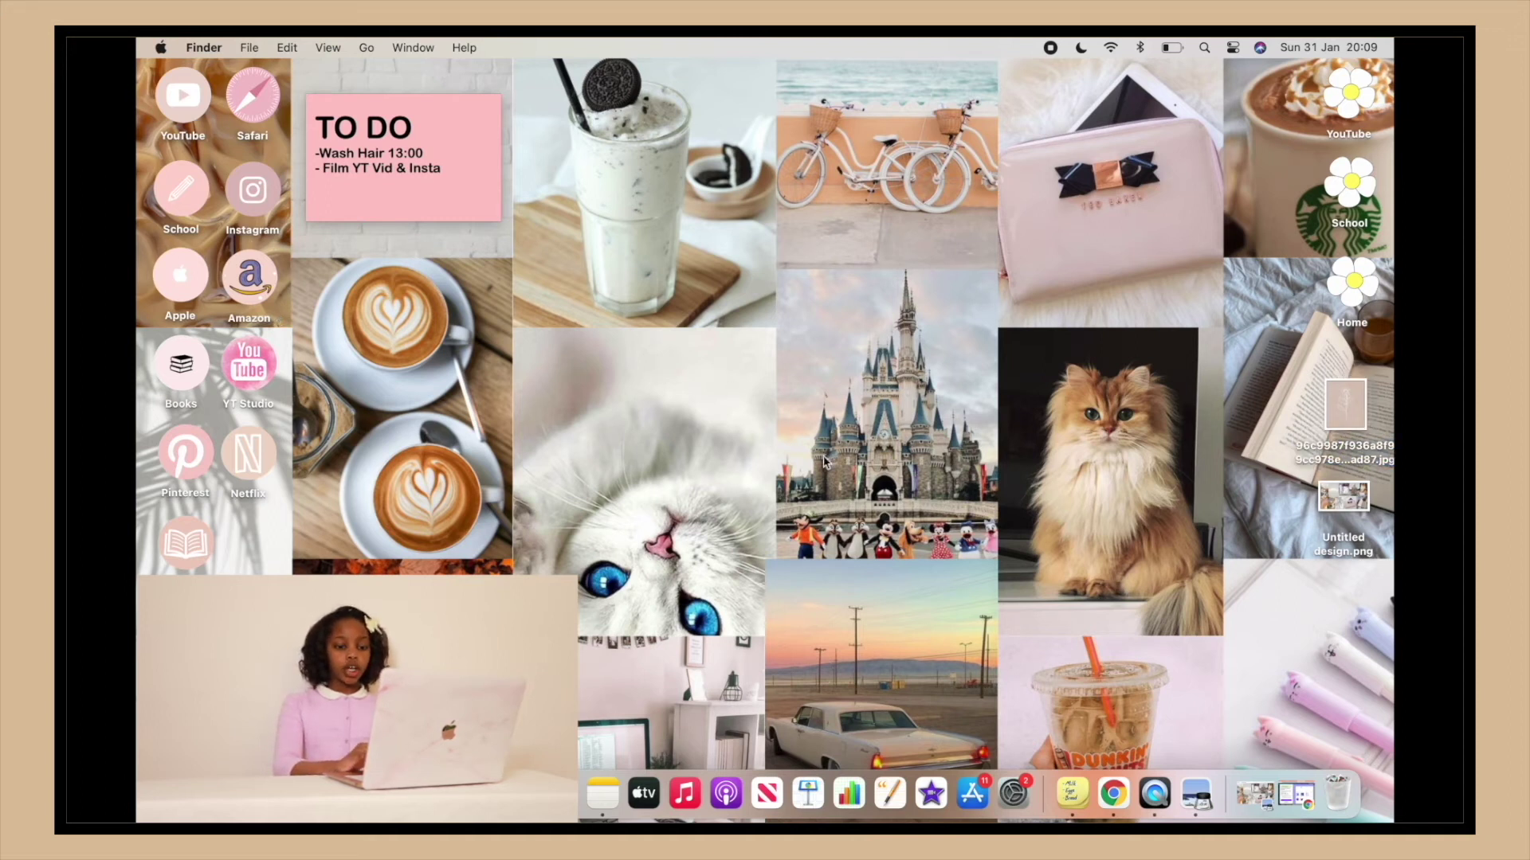
# Step: Switch to Chrome, open amazon.co.uk in a new tab and copy its web address
pyautogui.click(1126, 797)
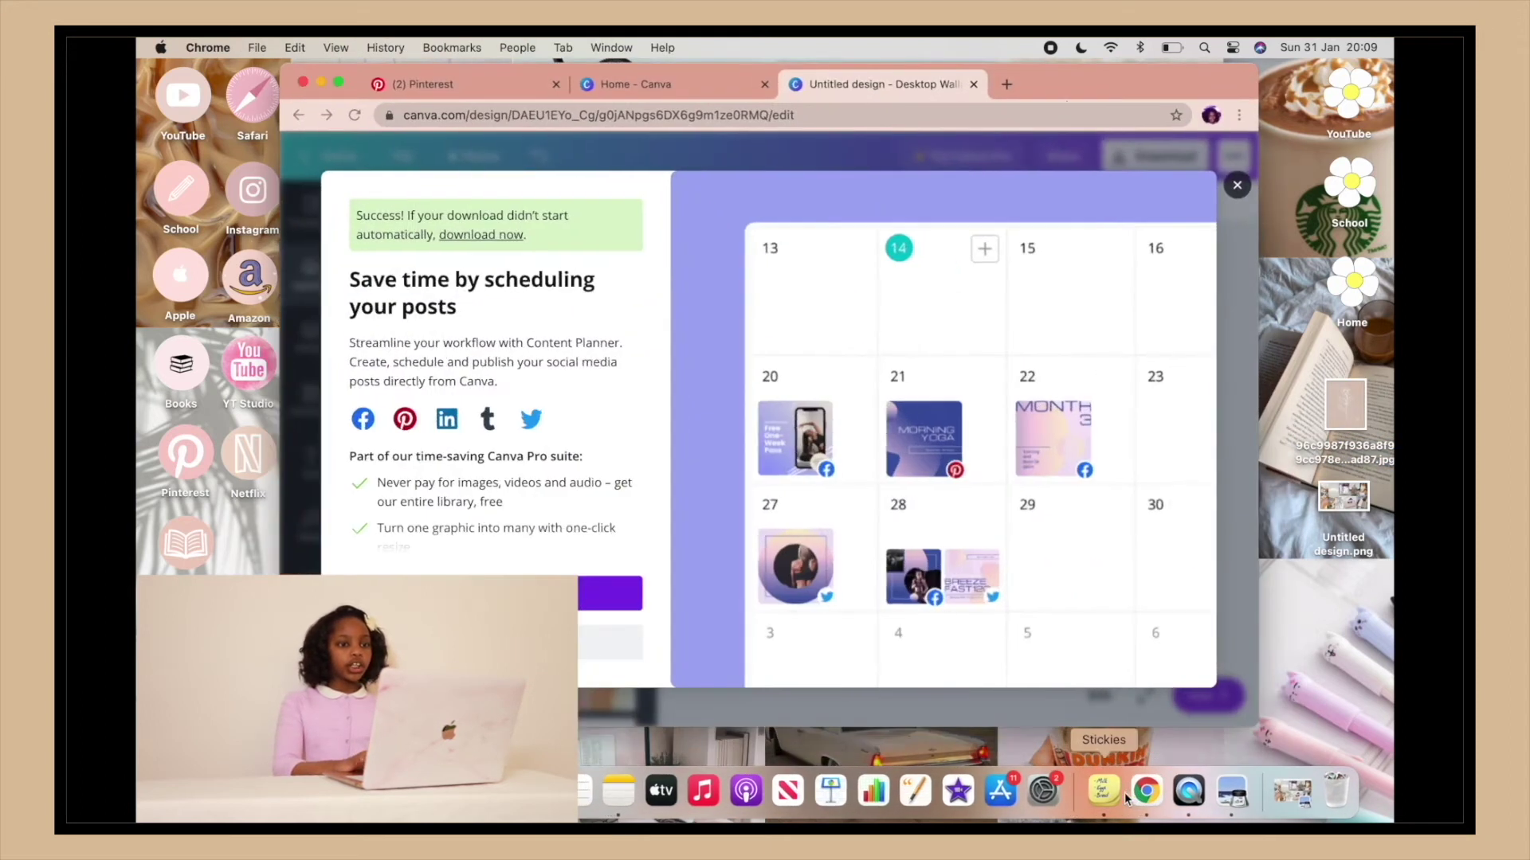
pyautogui.click(1007, 84)
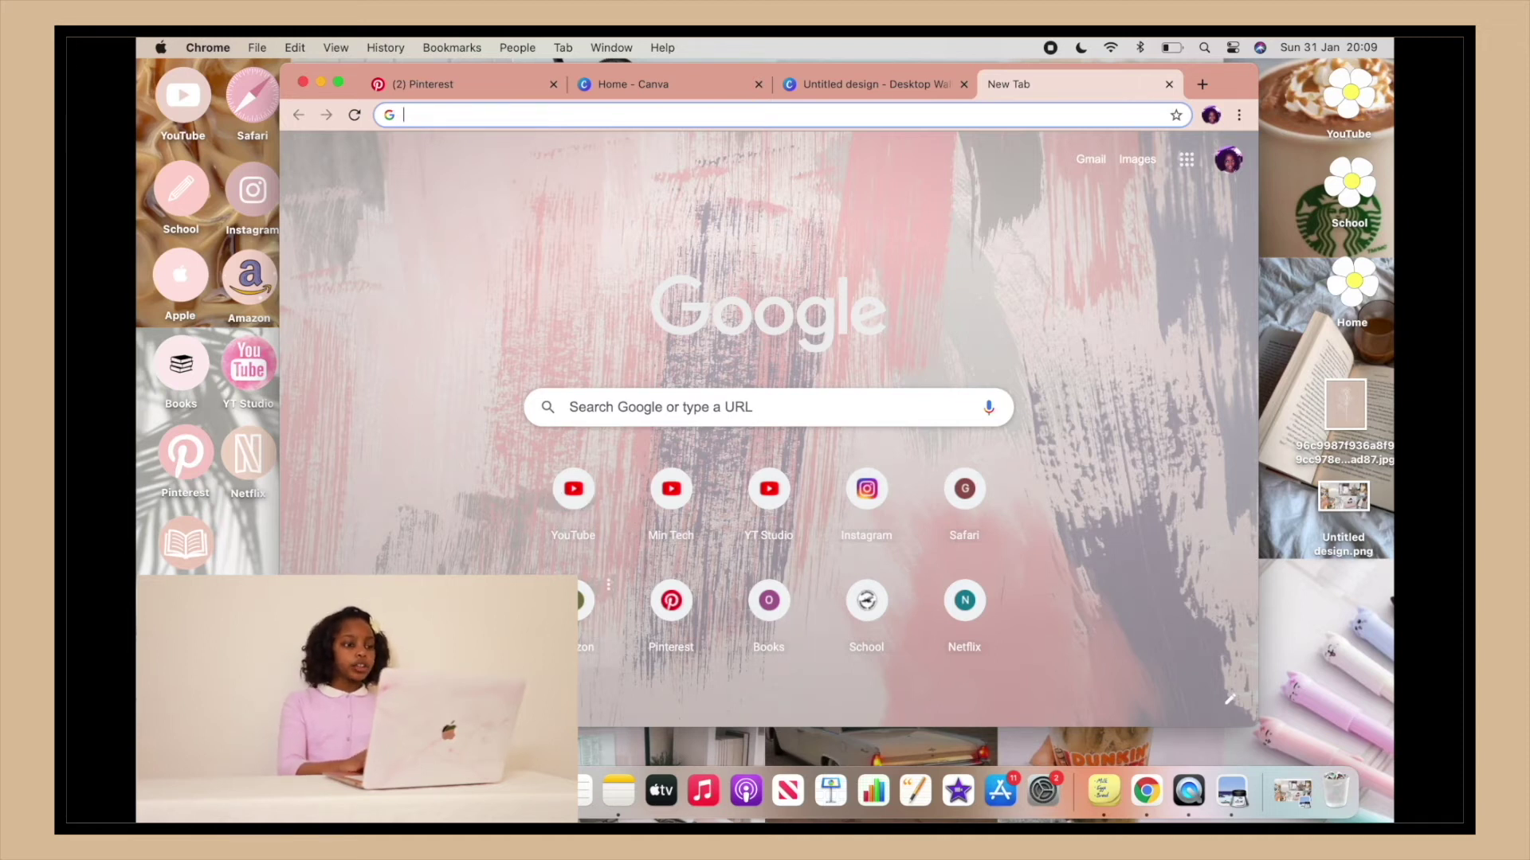
pyautogui.write('amazon.co.uk')
pyautogui.press('Return')
pyautogui.click(784, 114)
pyautogui.press('super+c')
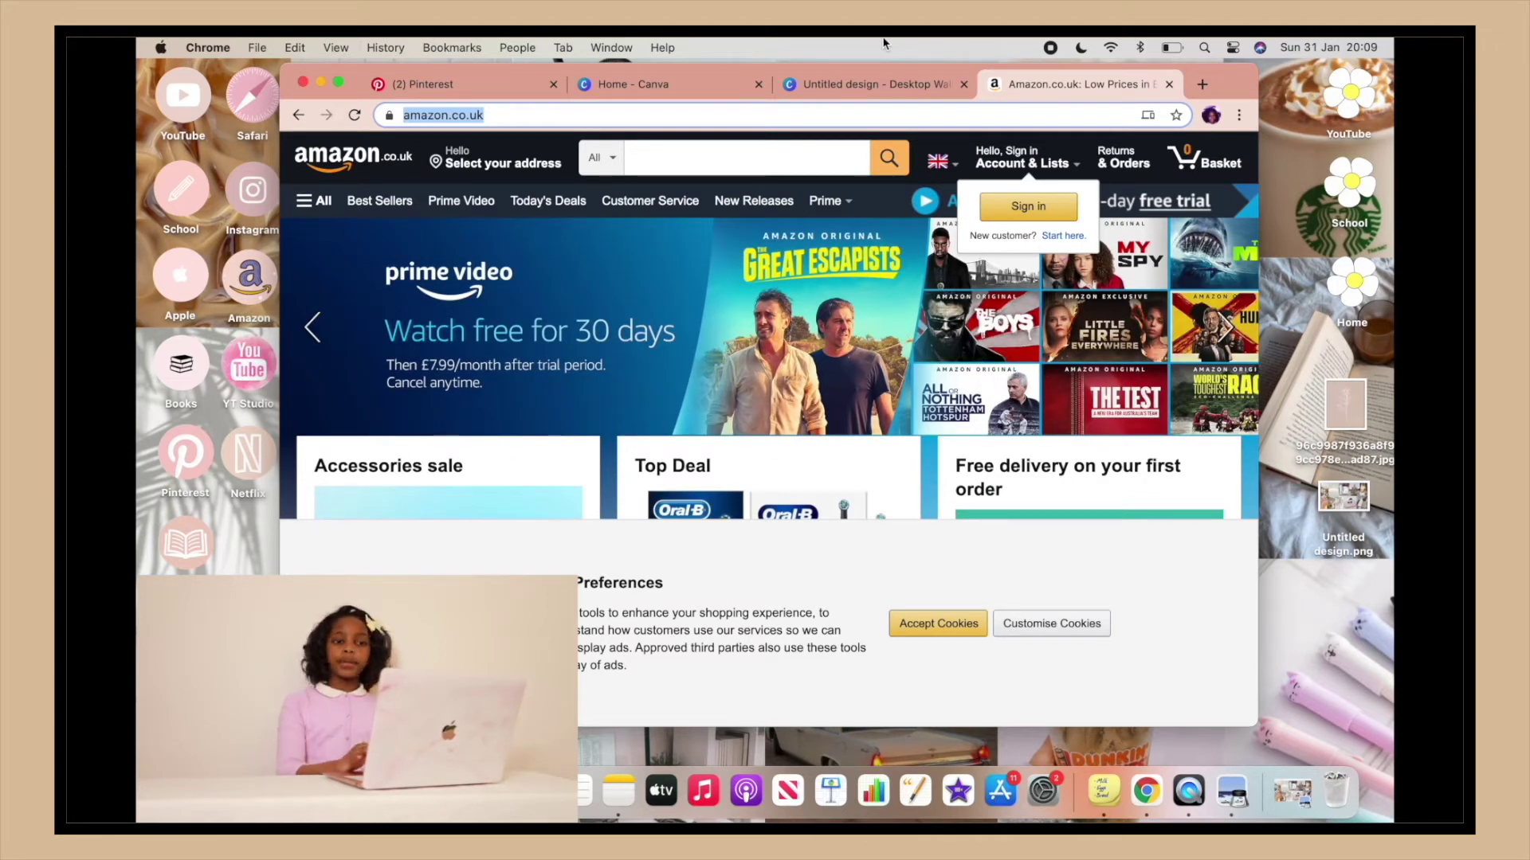
# Step: In a new tab, remove the School shortcut and add one named Amazon 2 with the copied web address
pyautogui.click(1202, 85)
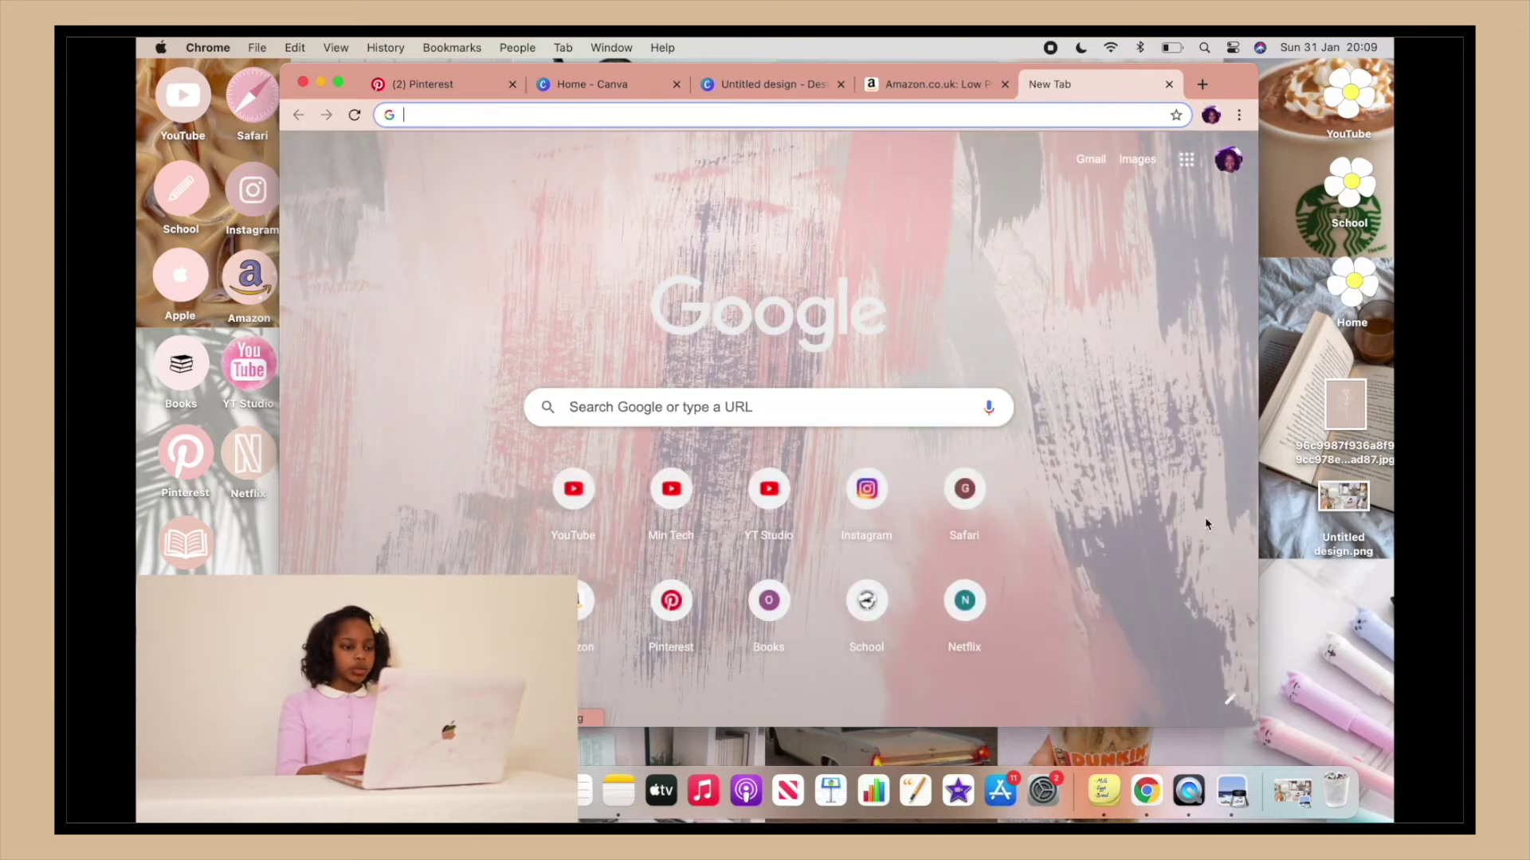
pyautogui.click(882, 585)
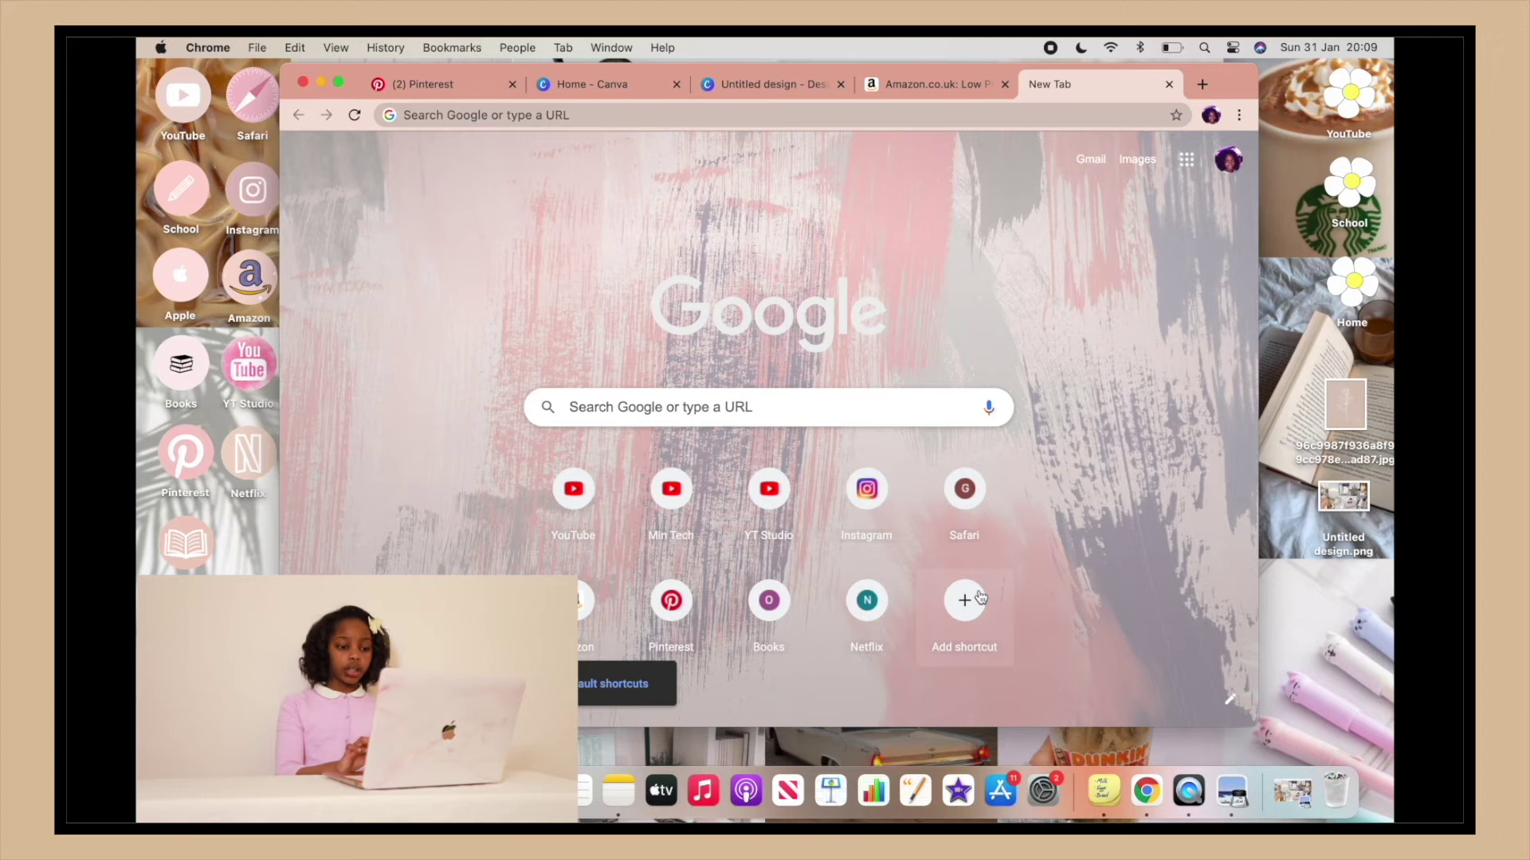
pyautogui.click(980, 596)
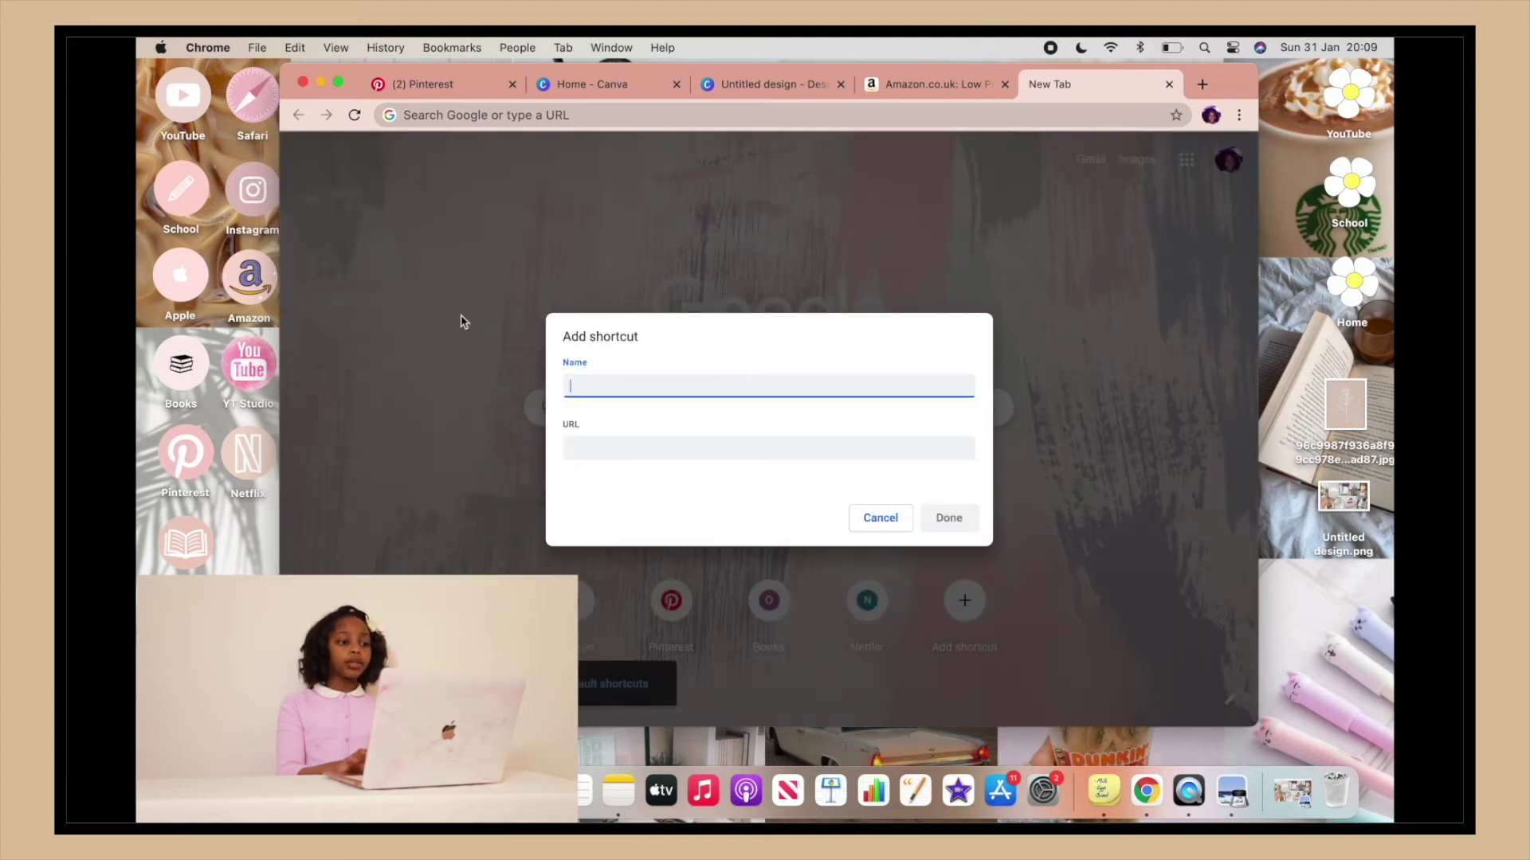
pyautogui.write('Amazon 2')
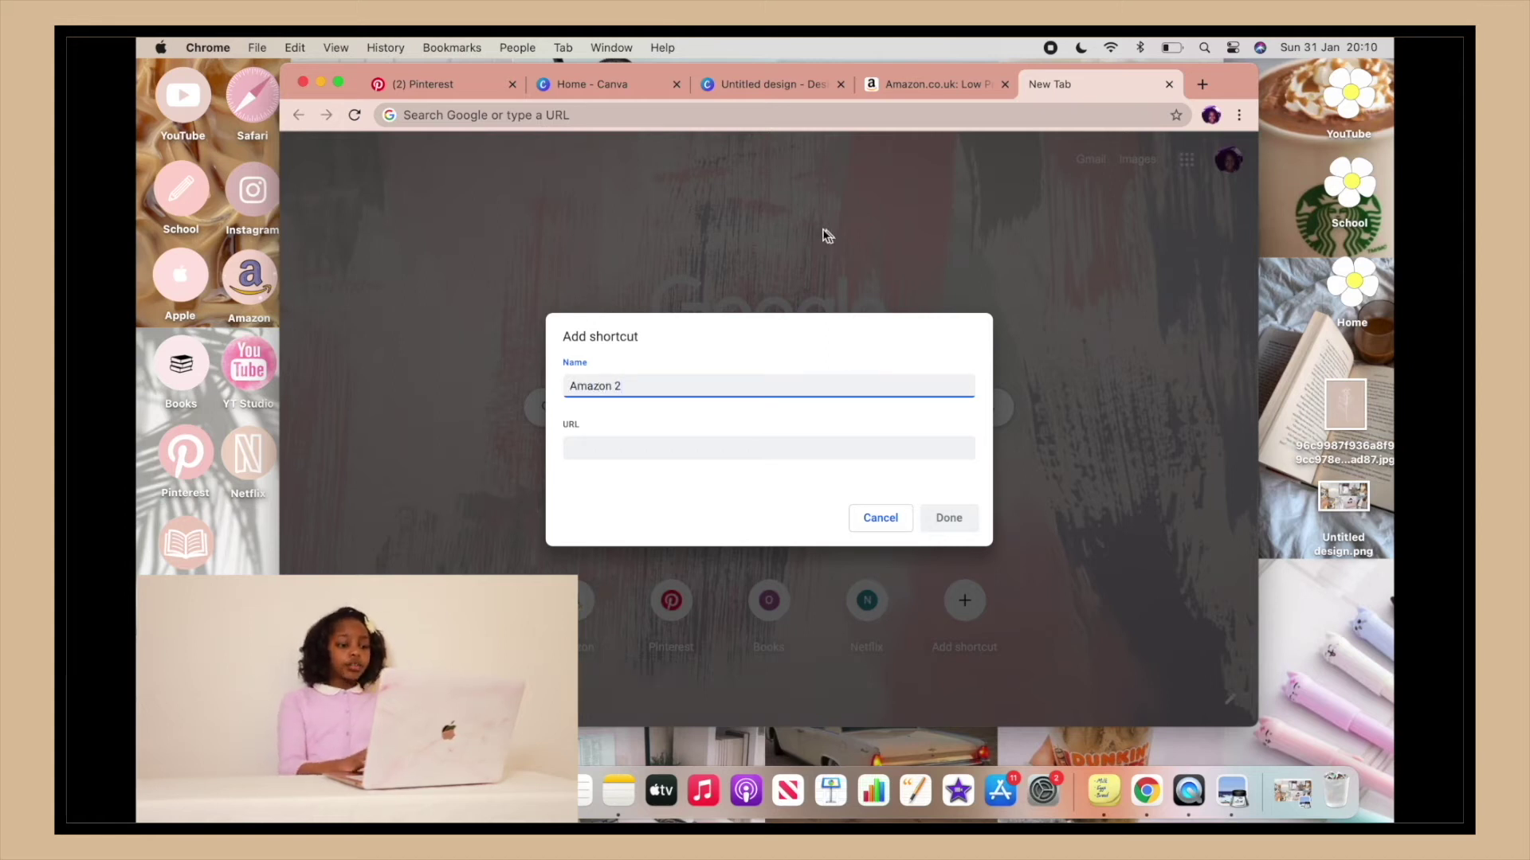
pyautogui.click(715, 450)
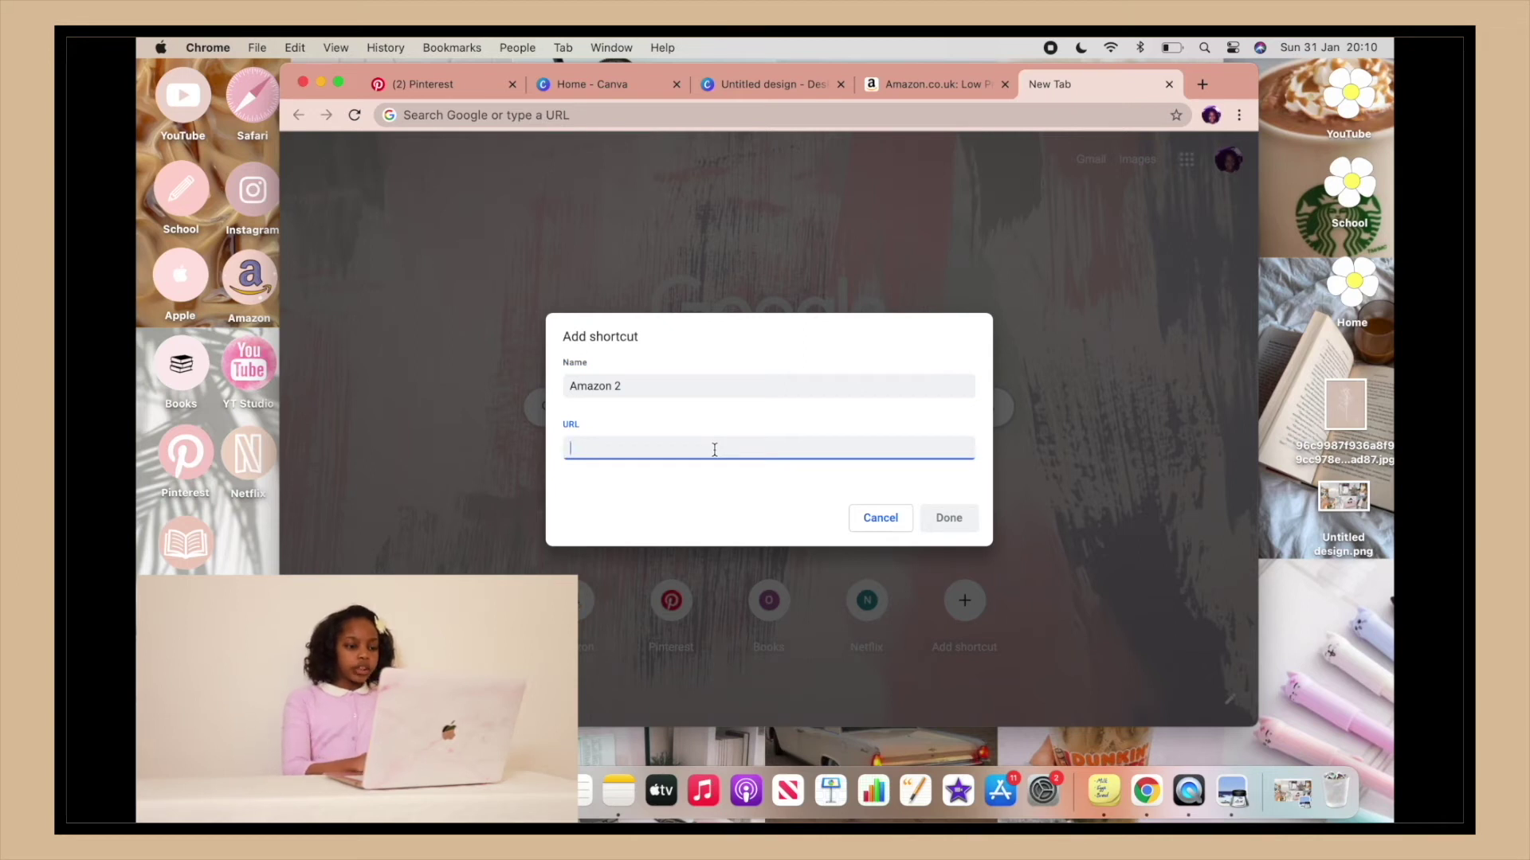
pyautogui.press('super+v')
pyautogui.click(948, 518)
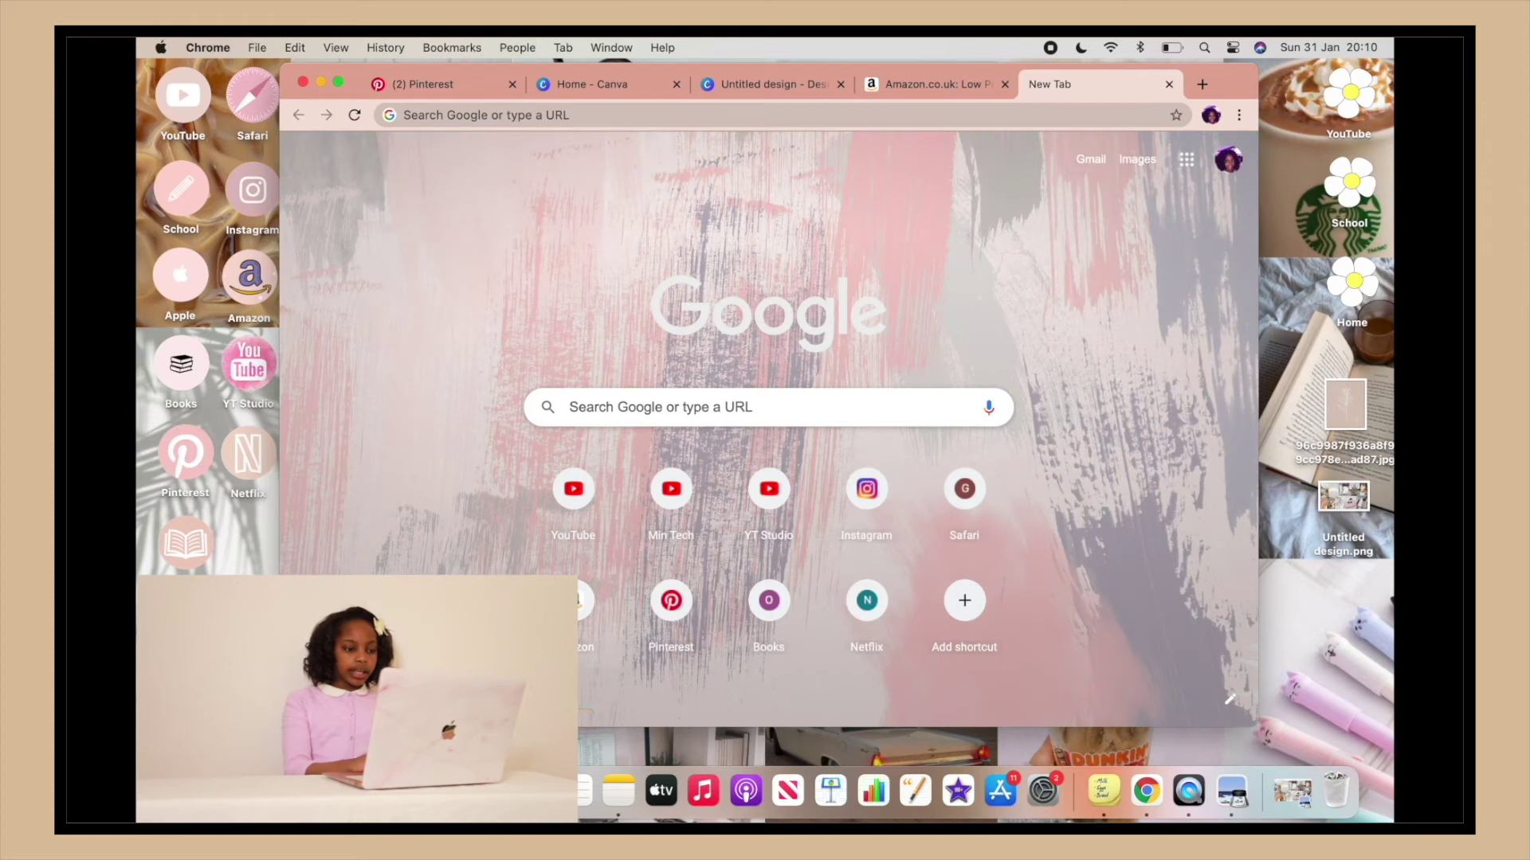
# Step: Test the Amazon shortcut, return to the new tab page and pull that shortcut out of the grid
pyautogui.click(577, 626)
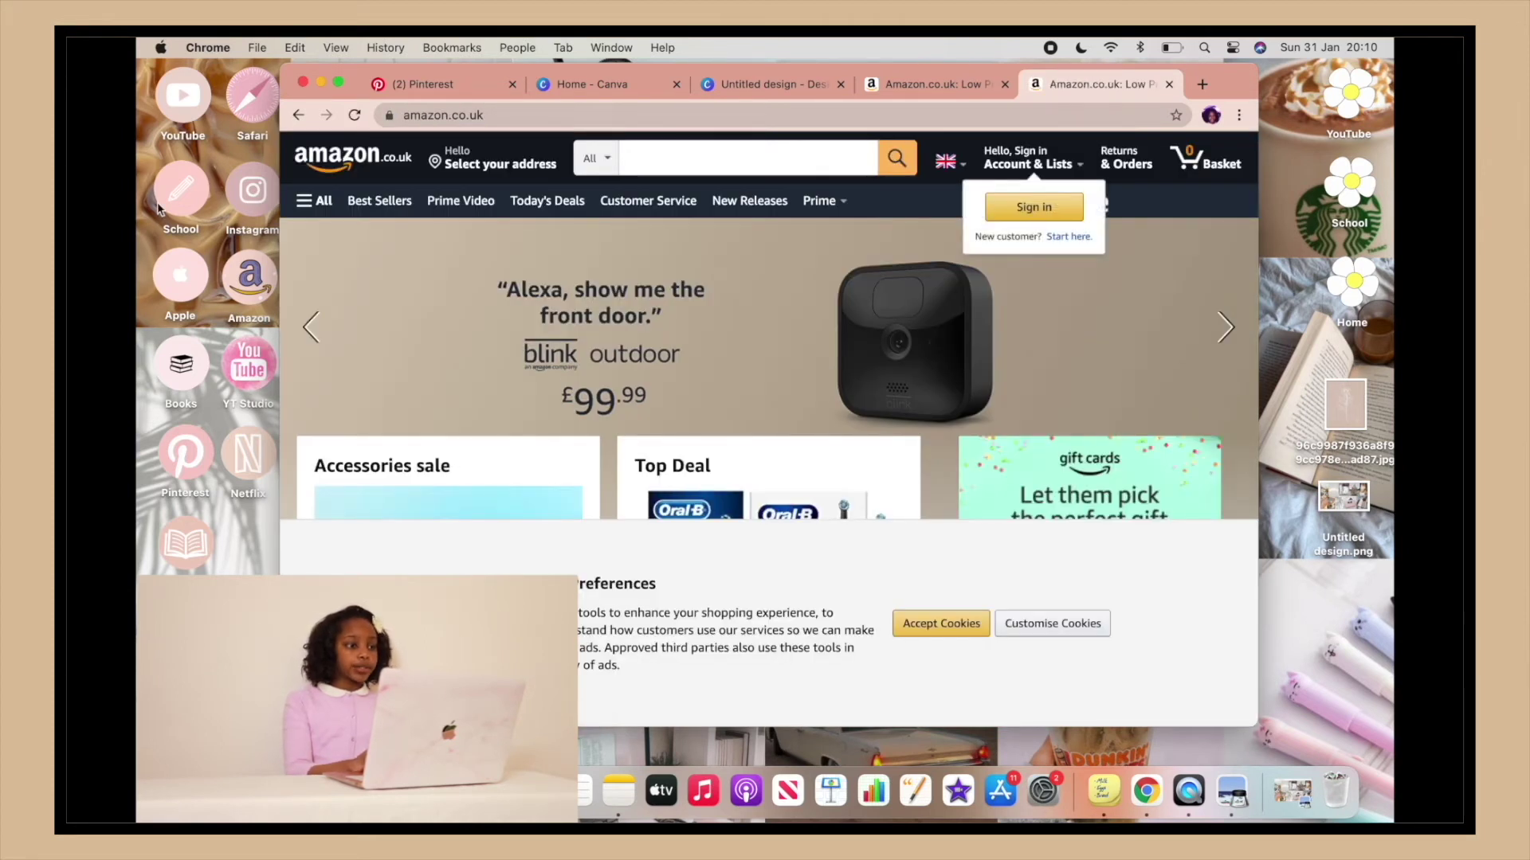
pyautogui.click(298, 114)
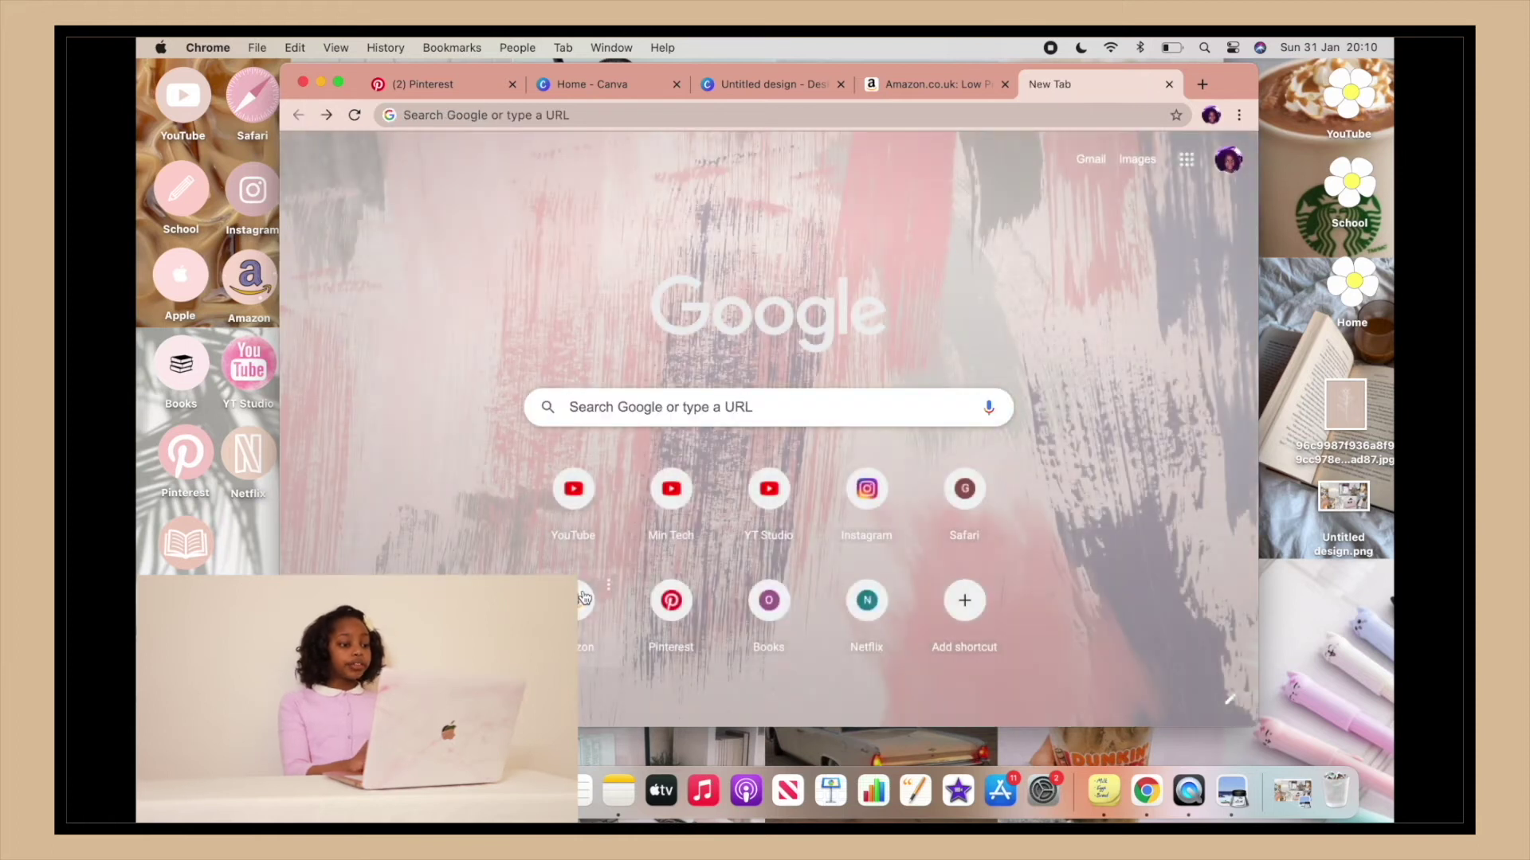
pyautogui.moveTo(584, 598); pyautogui.dragTo(558, 602)
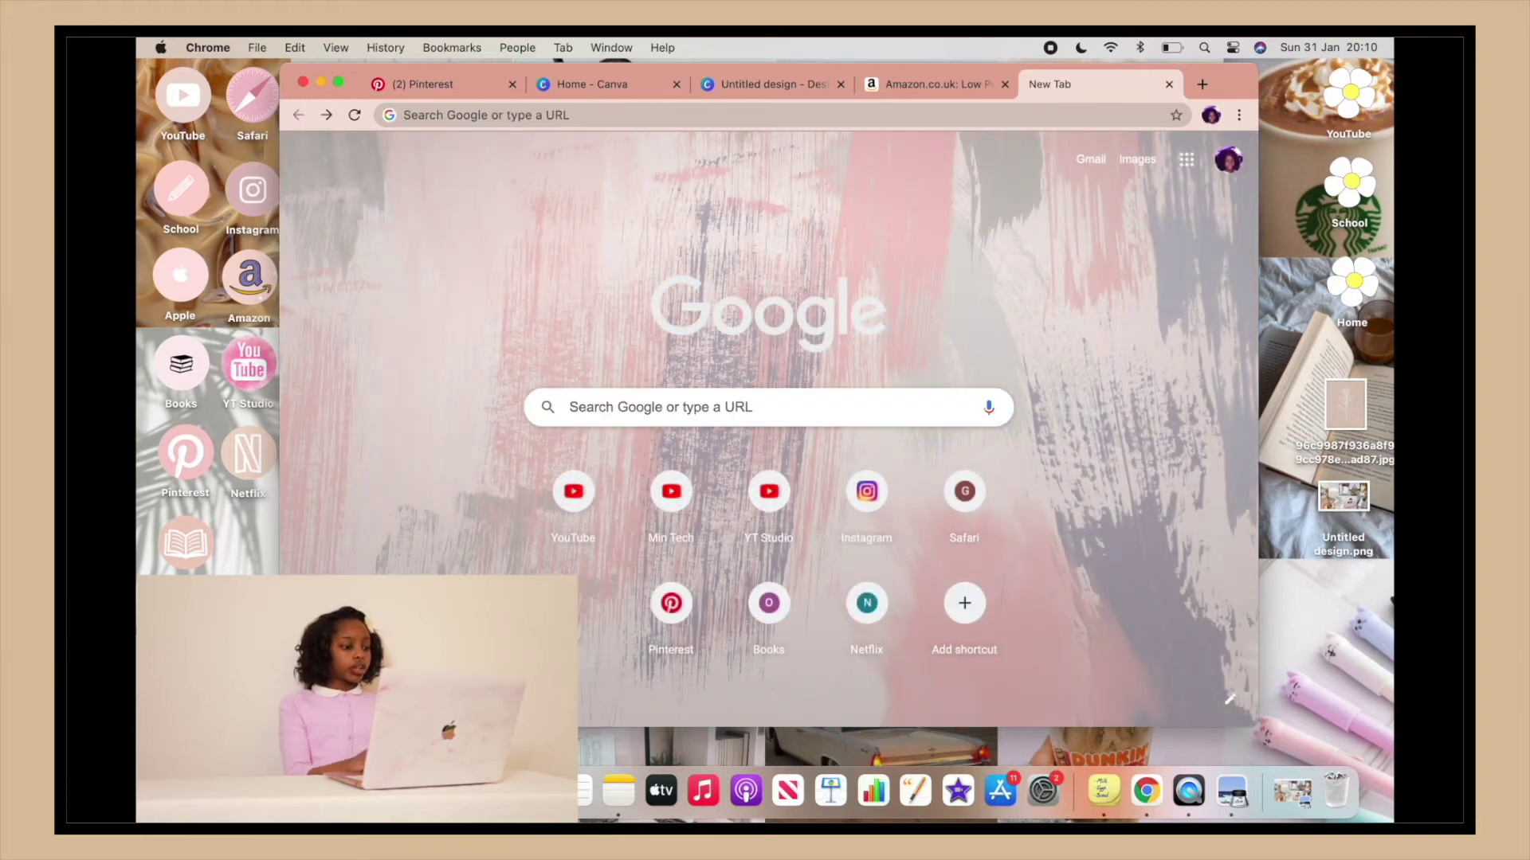
# Step: Search Google for "aesthetic amazon logo" and open the image results
pyautogui.click(722, 396)
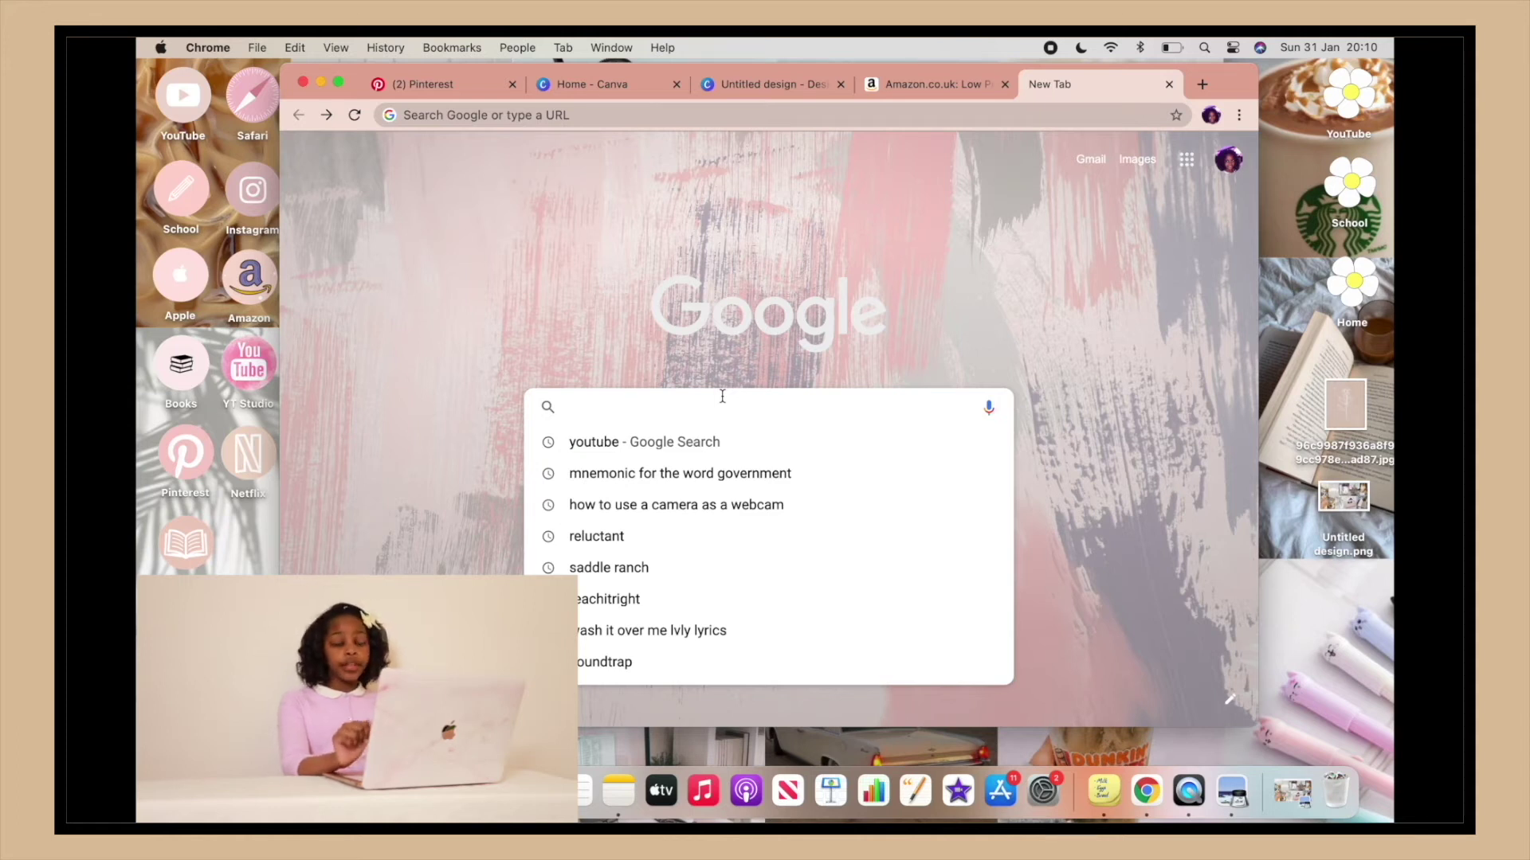
pyautogui.write('aes')
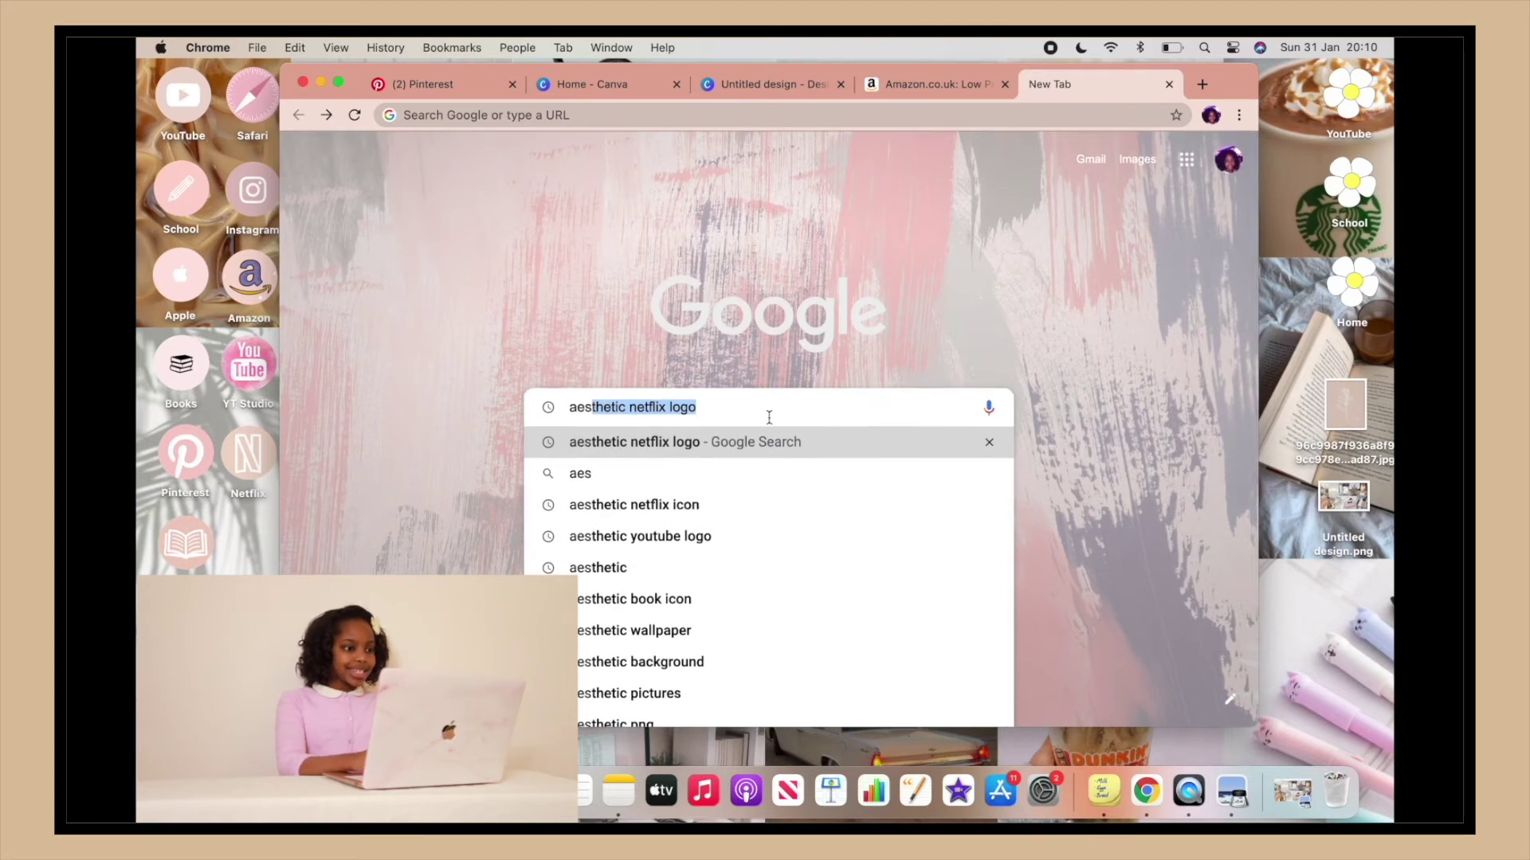
pyautogui.moveTo(629, 408); pyautogui.dragTo(725, 407)
pyautogui.write('ama')
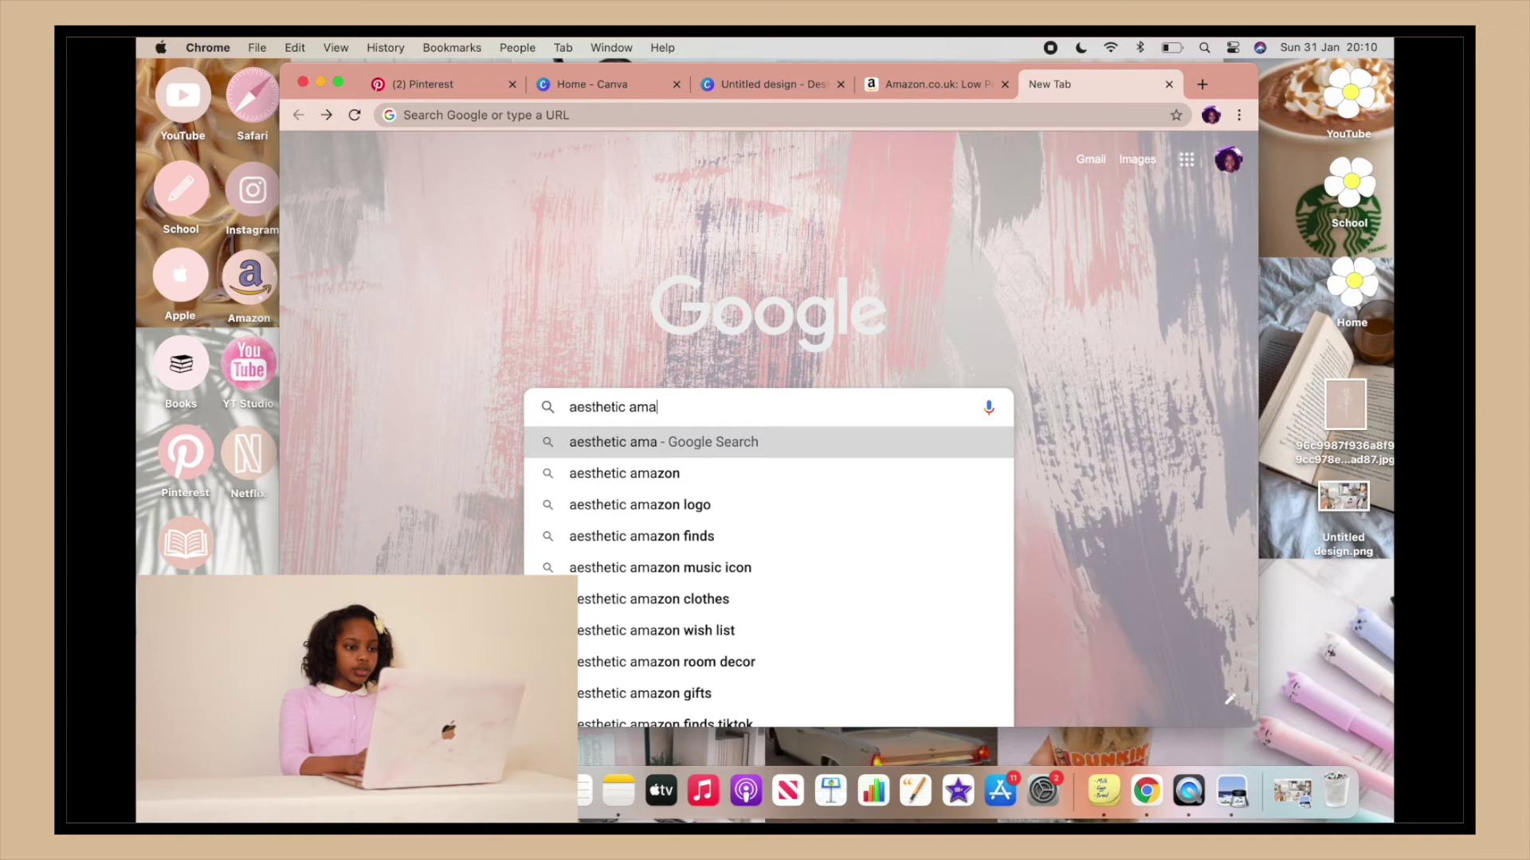
pyautogui.click(749, 504)
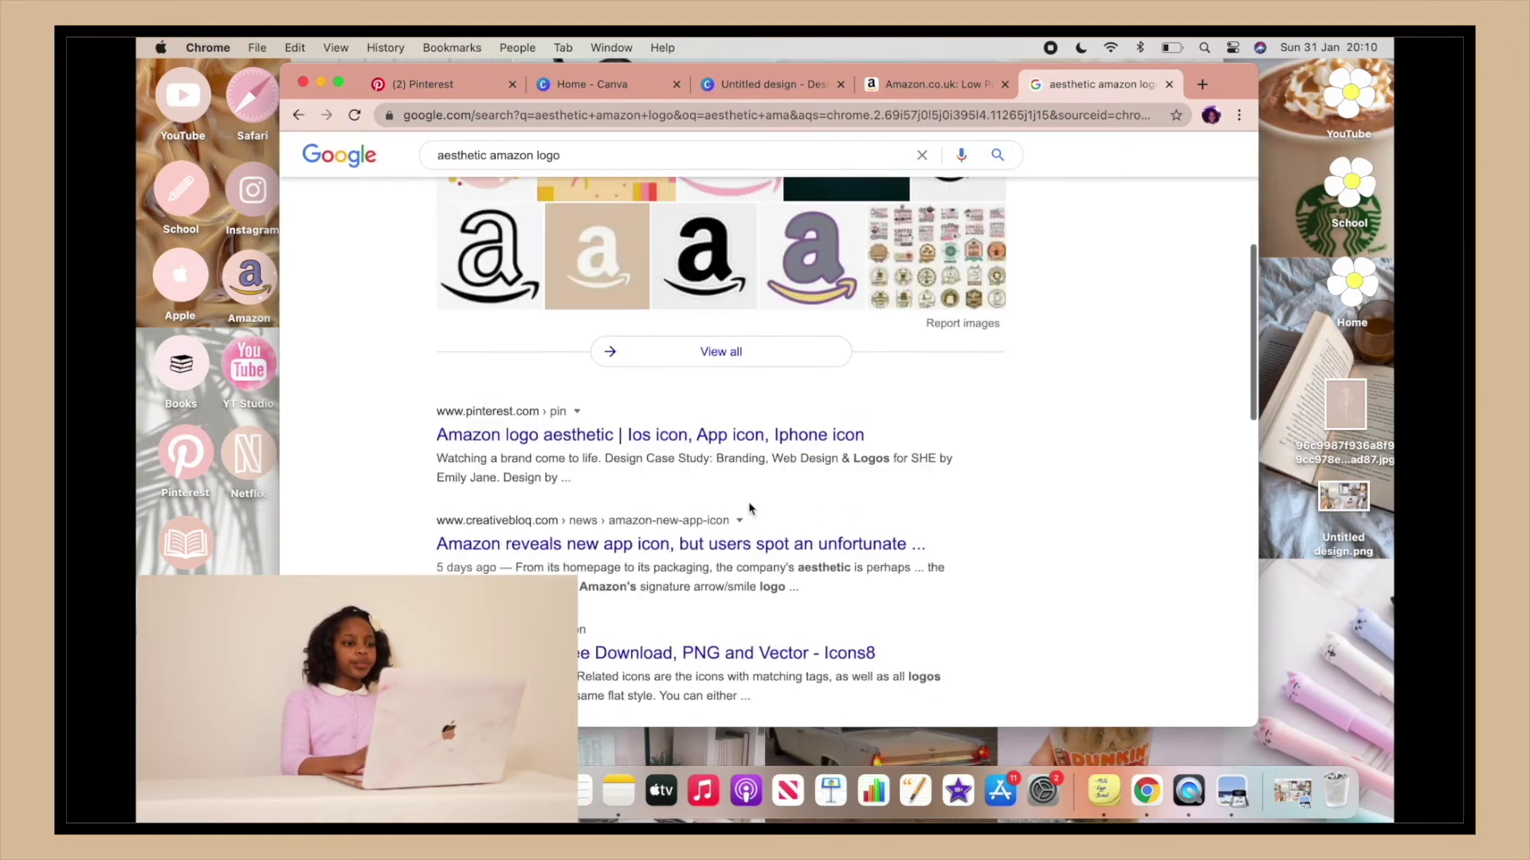
pyautogui.click(543, 223)
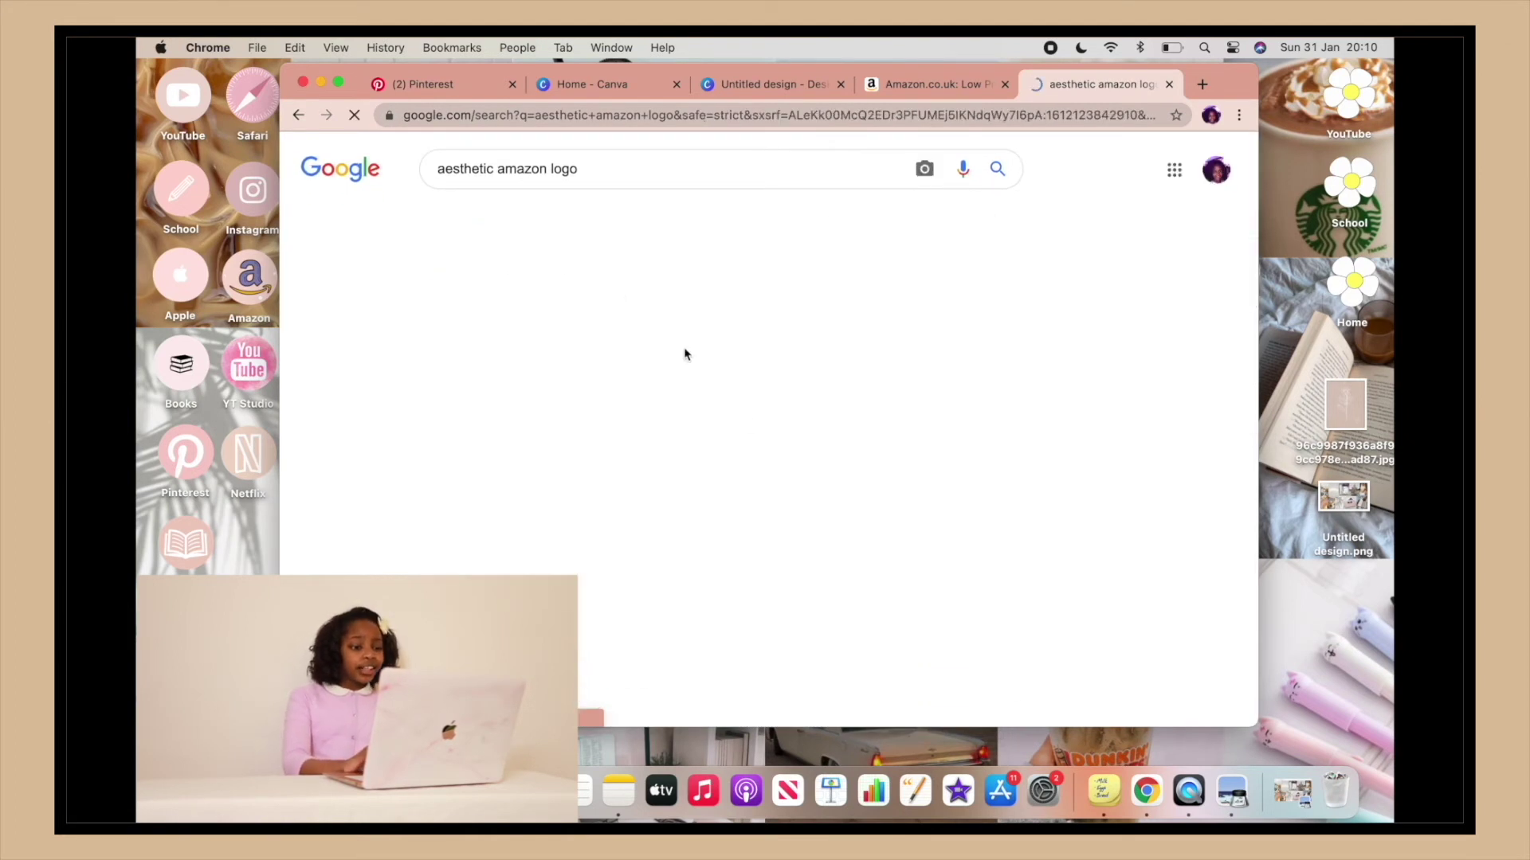
# Step: Browse the image results and save the dusty-pink Amazon logo with the cream outline to the desktop
pyautogui.scroll(-2, 704, 446)
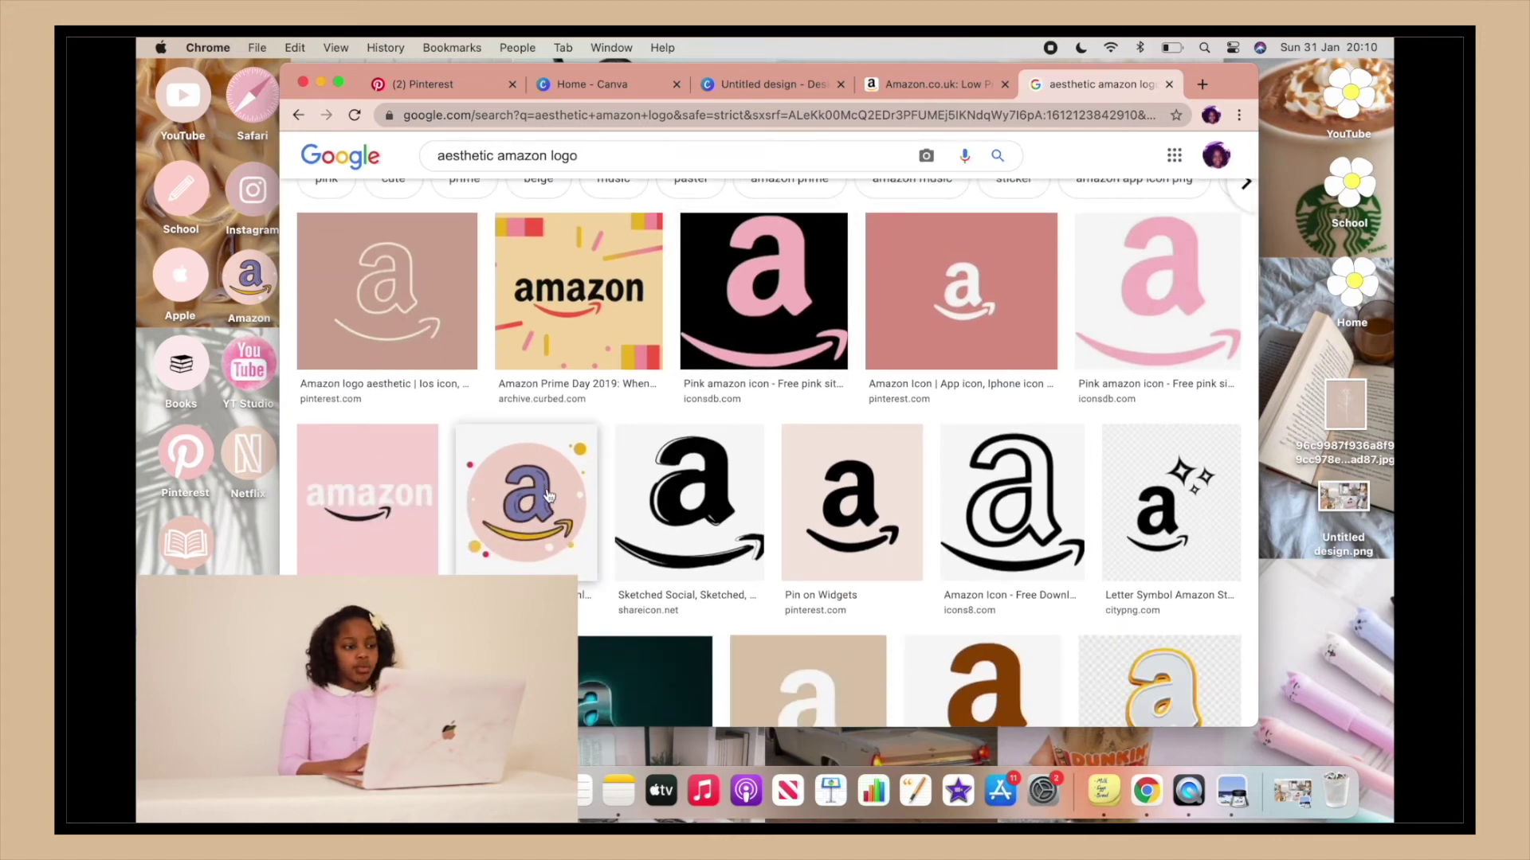
pyautogui.scroll(-10, 548, 496)
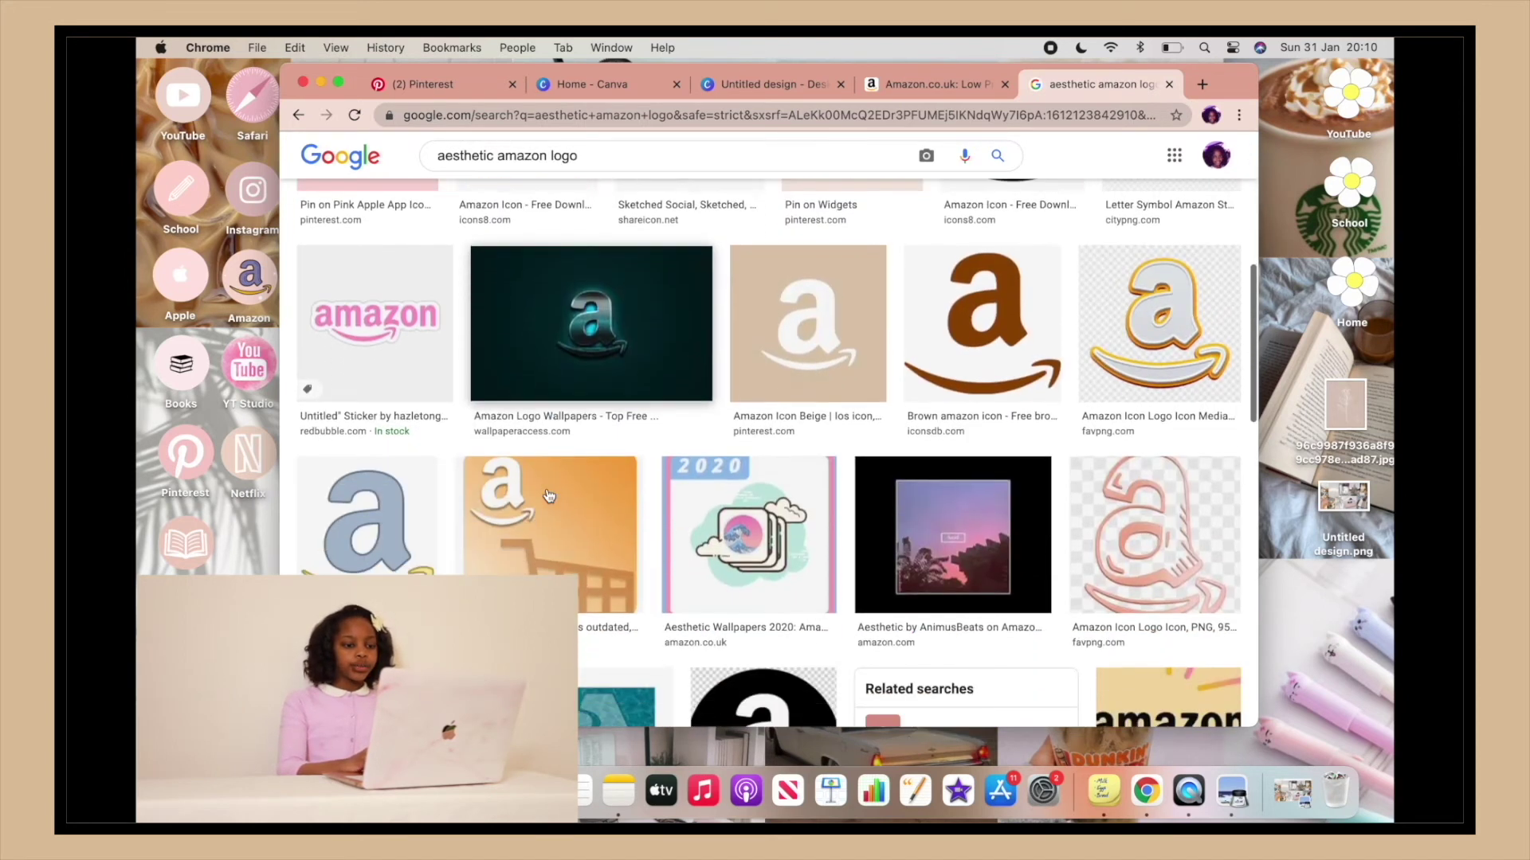
pyautogui.scroll(-15, 548, 496)
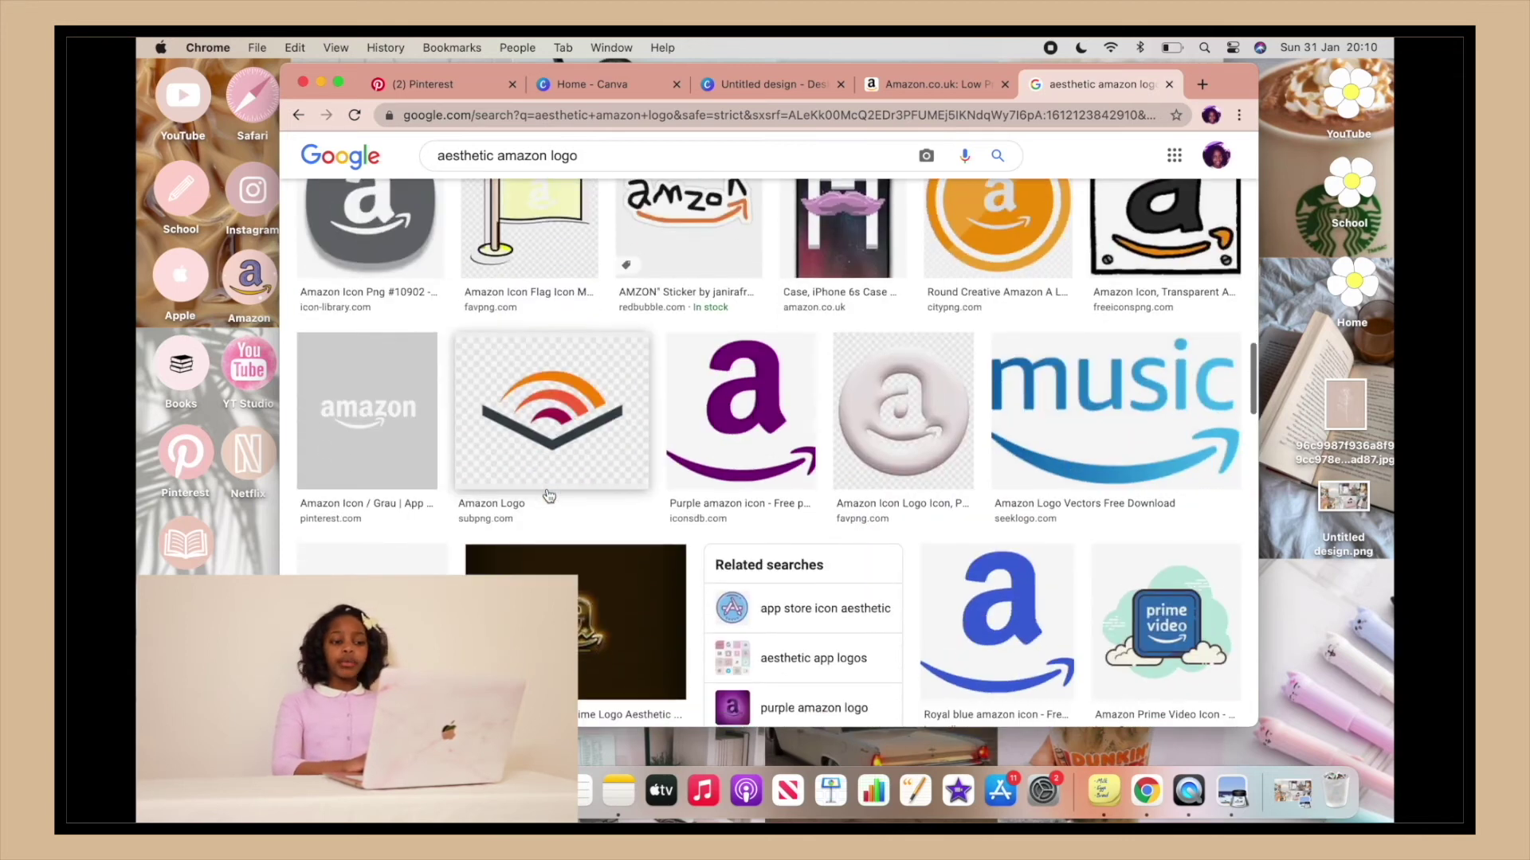
pyautogui.scroll(20, 548, 495)
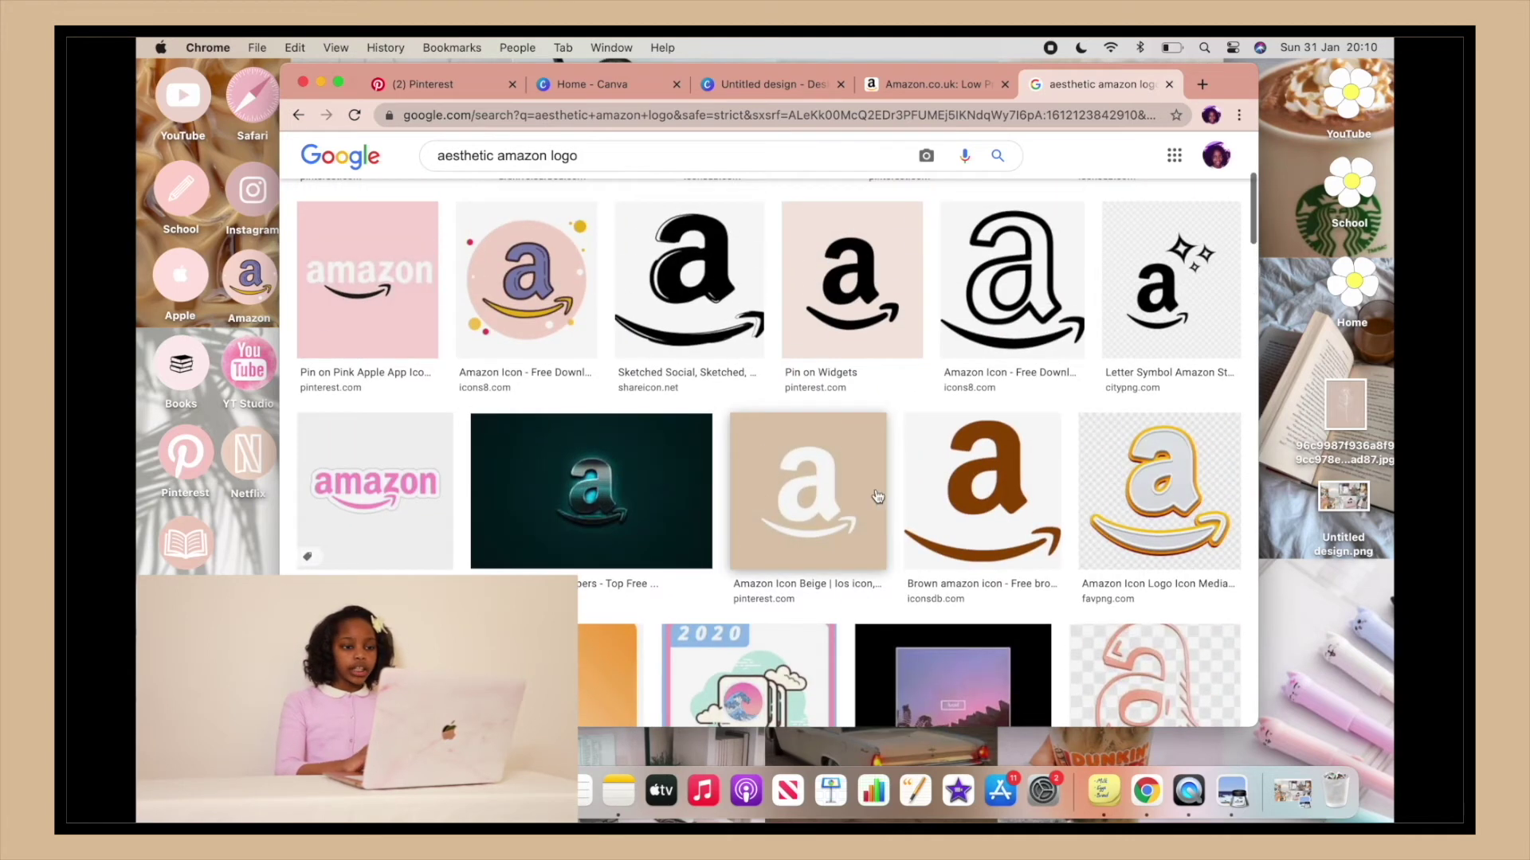
pyautogui.scroll(3, 845, 437)
pyautogui.click(409, 388)
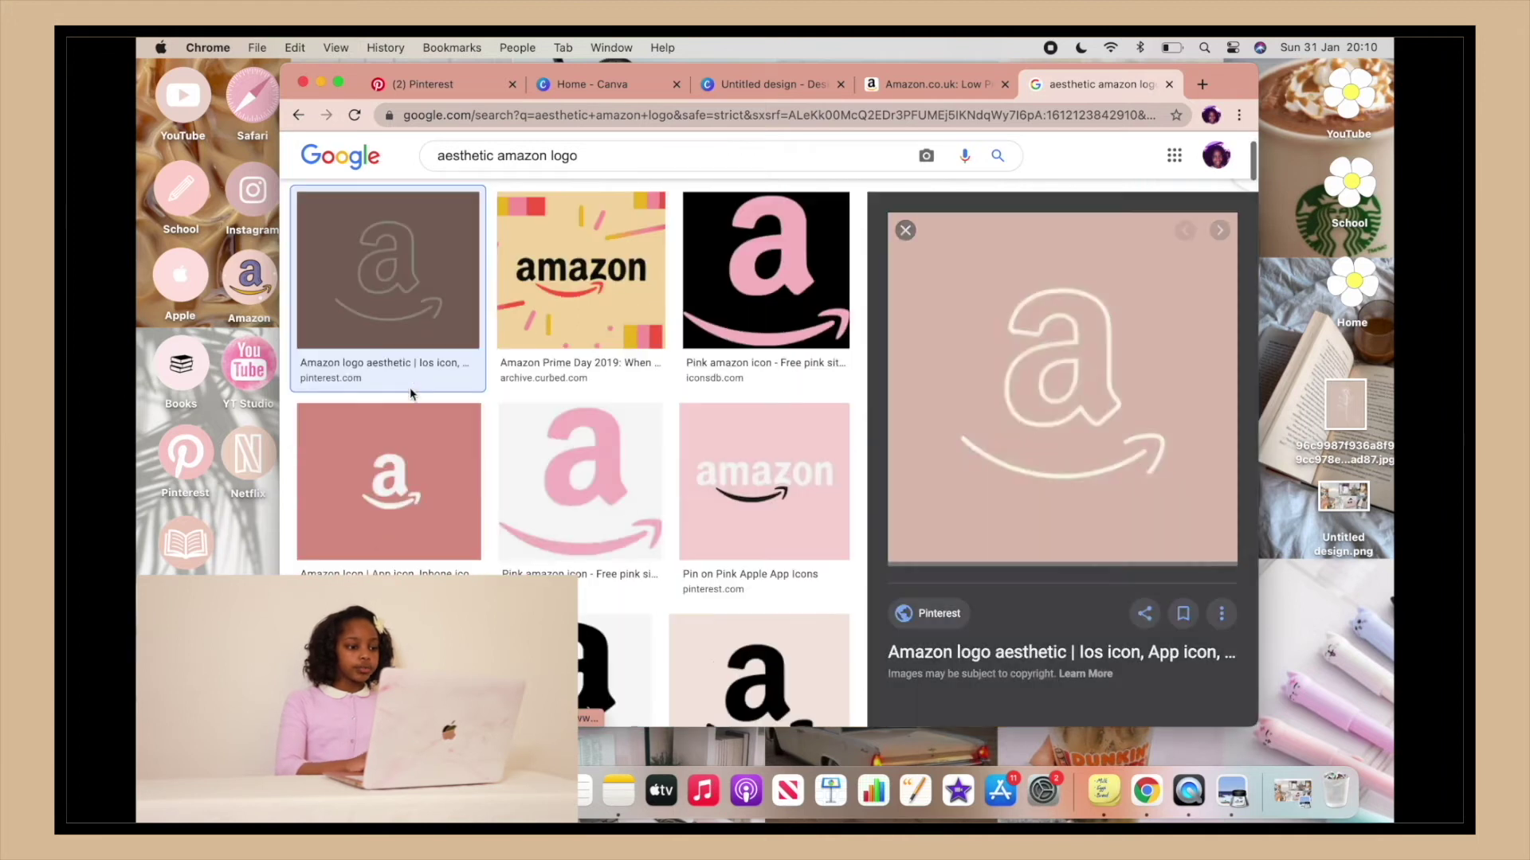
pyautogui.moveTo(1087, 341); pyautogui.dragTo(956, 180)
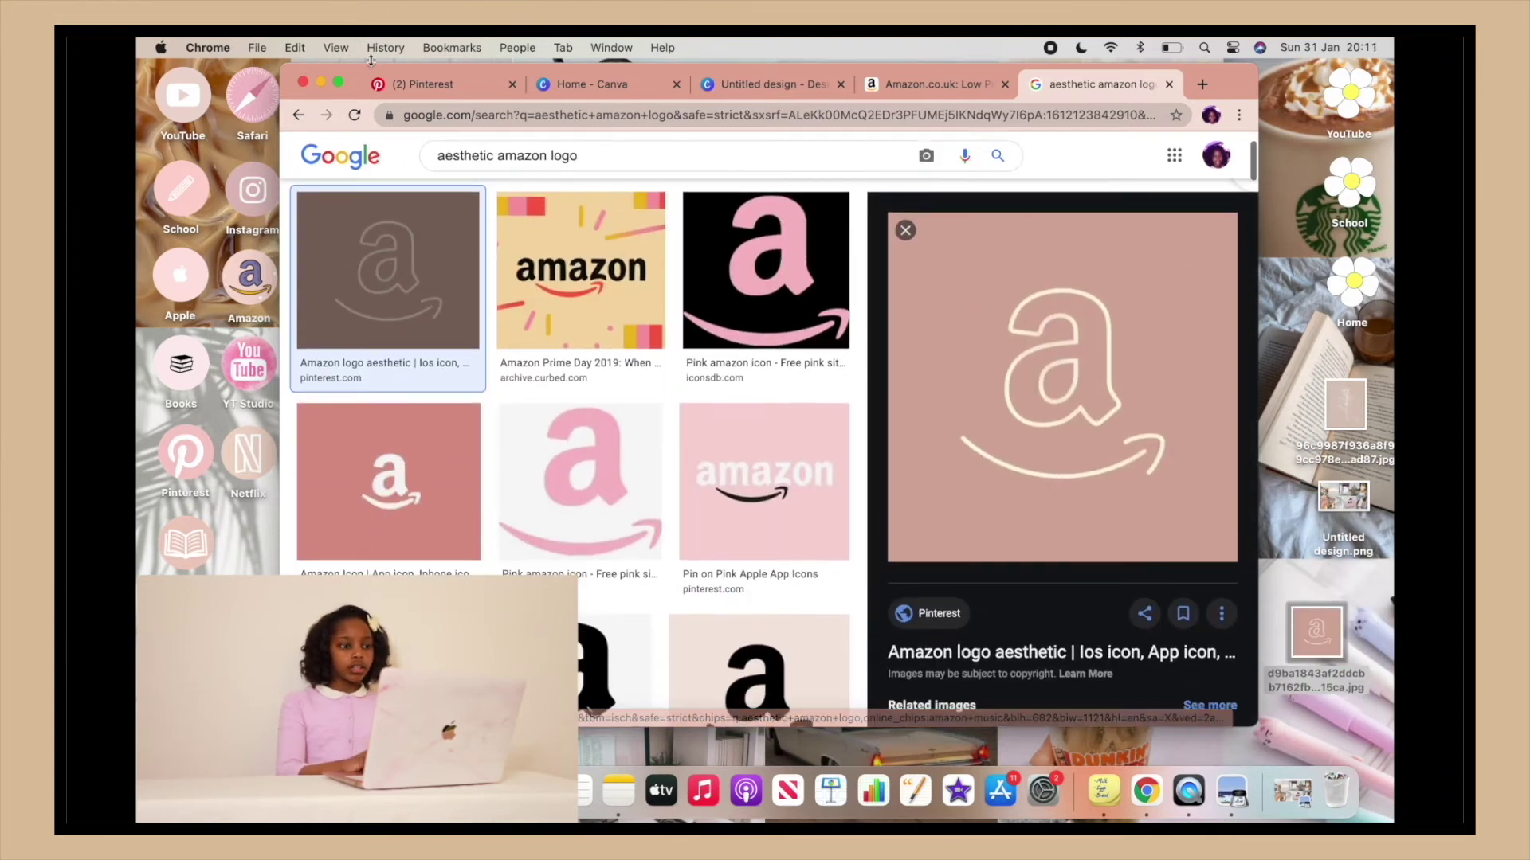
# Step: Close the browser window, open the saved Amazon logo in Preview and show the markup tools
pyautogui.click(305, 83)
pyautogui.doubleClick(1316, 631)
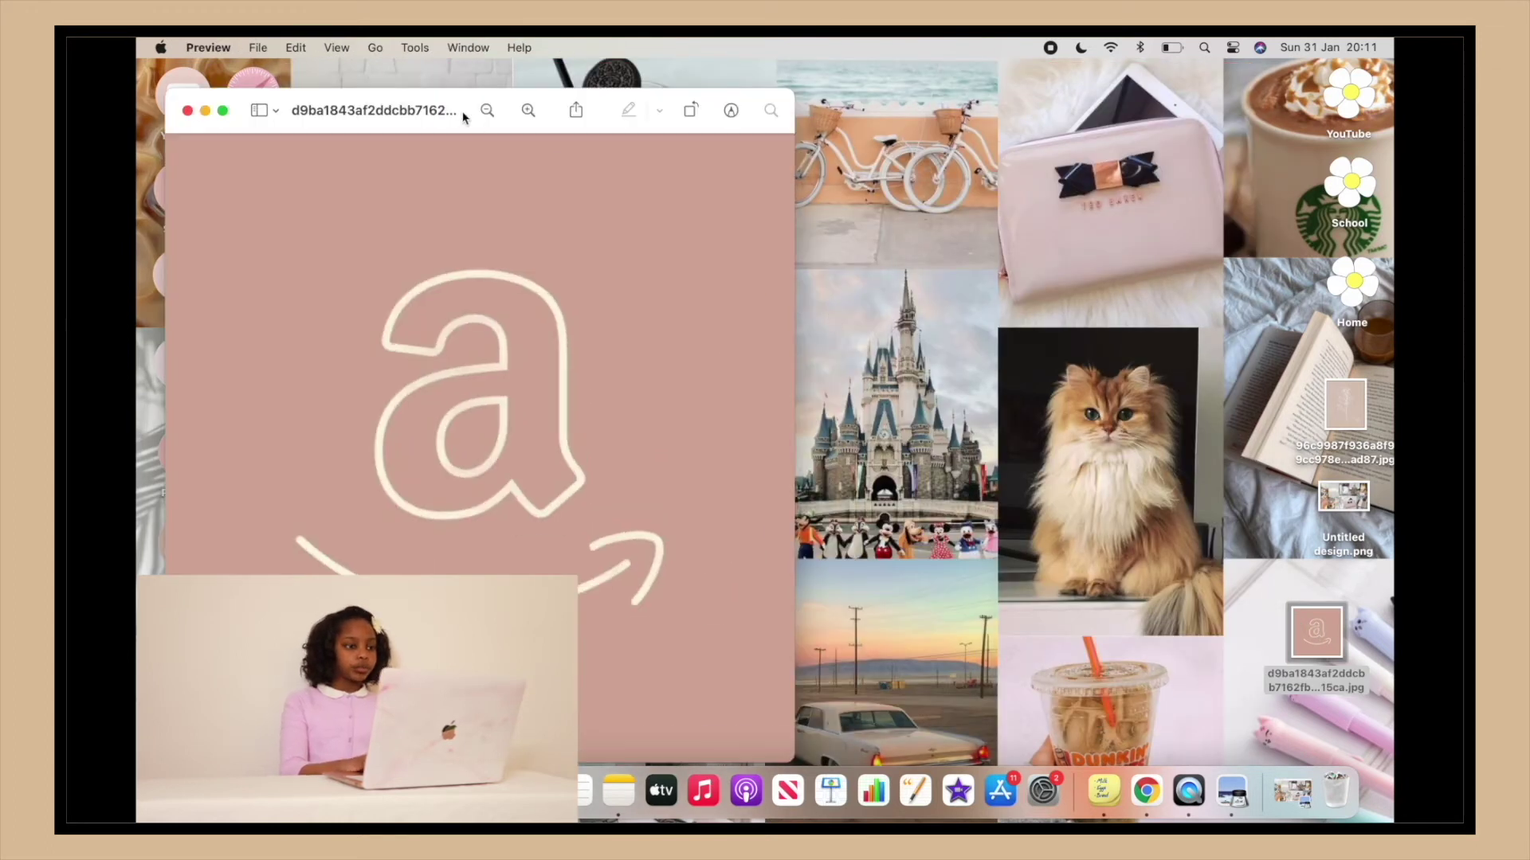
pyautogui.moveTo(463, 117); pyautogui.dragTo(479, 89)
pyautogui.click(747, 82)
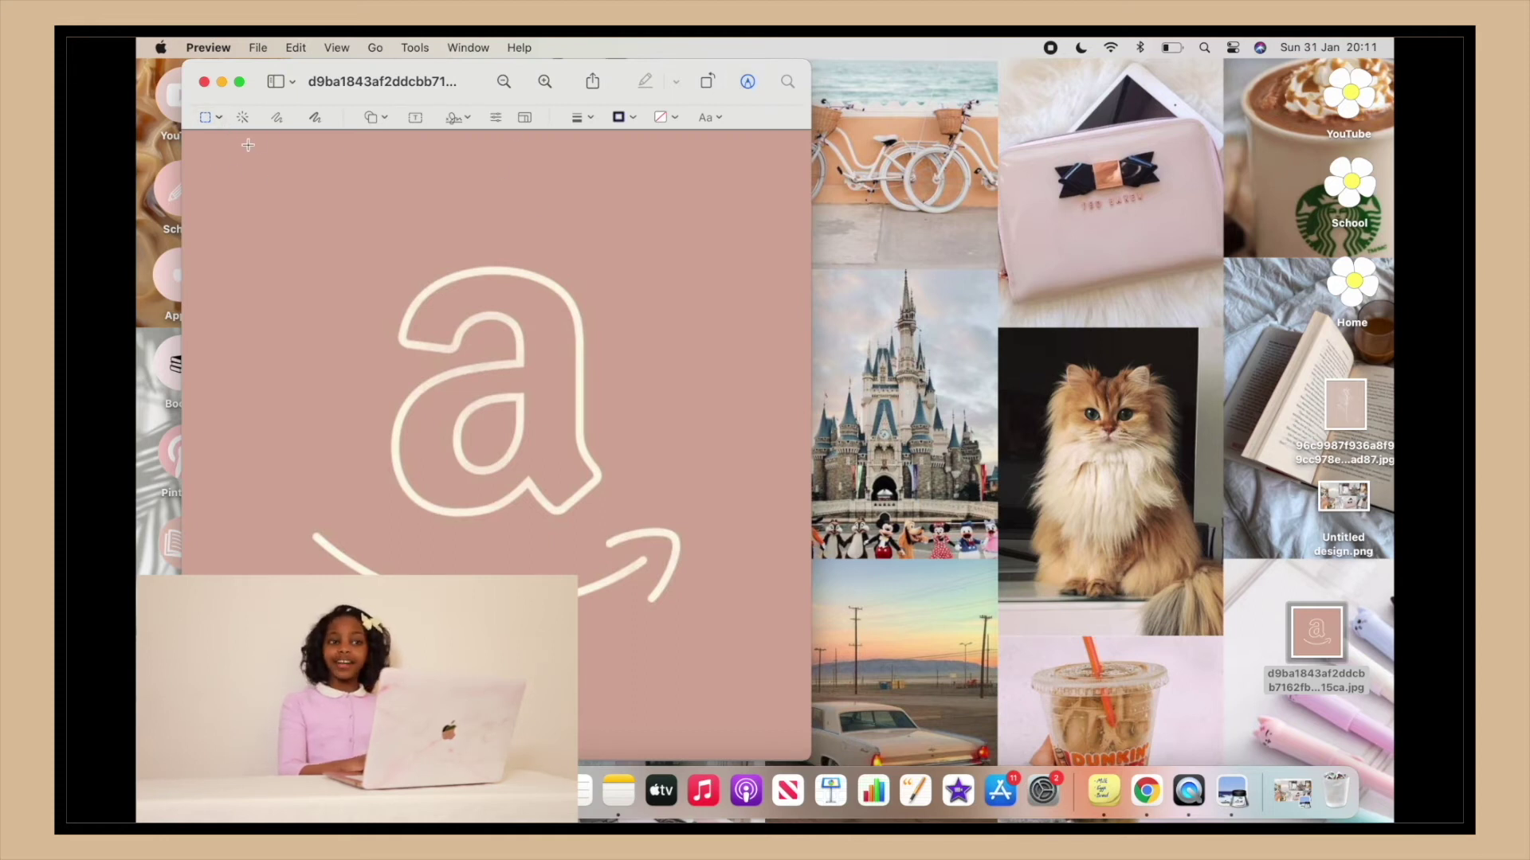
pyautogui.click(219, 119)
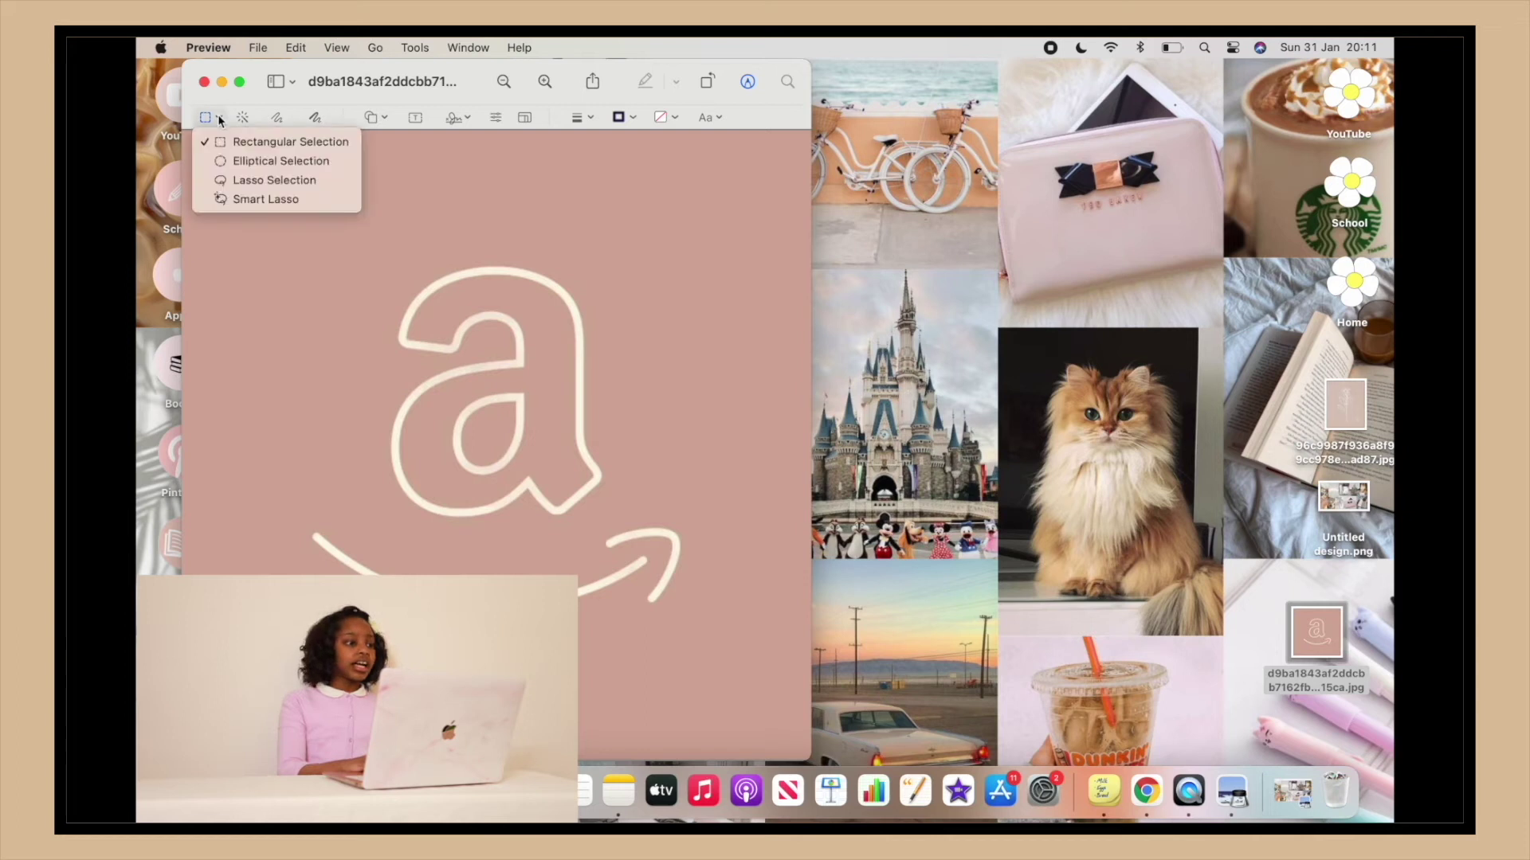
pyautogui.click(265, 162)
pyautogui.moveTo(250, 179); pyautogui.dragTo(758, 677)
pyautogui.moveTo(525, 490); pyautogui.dragTo(530, 515)
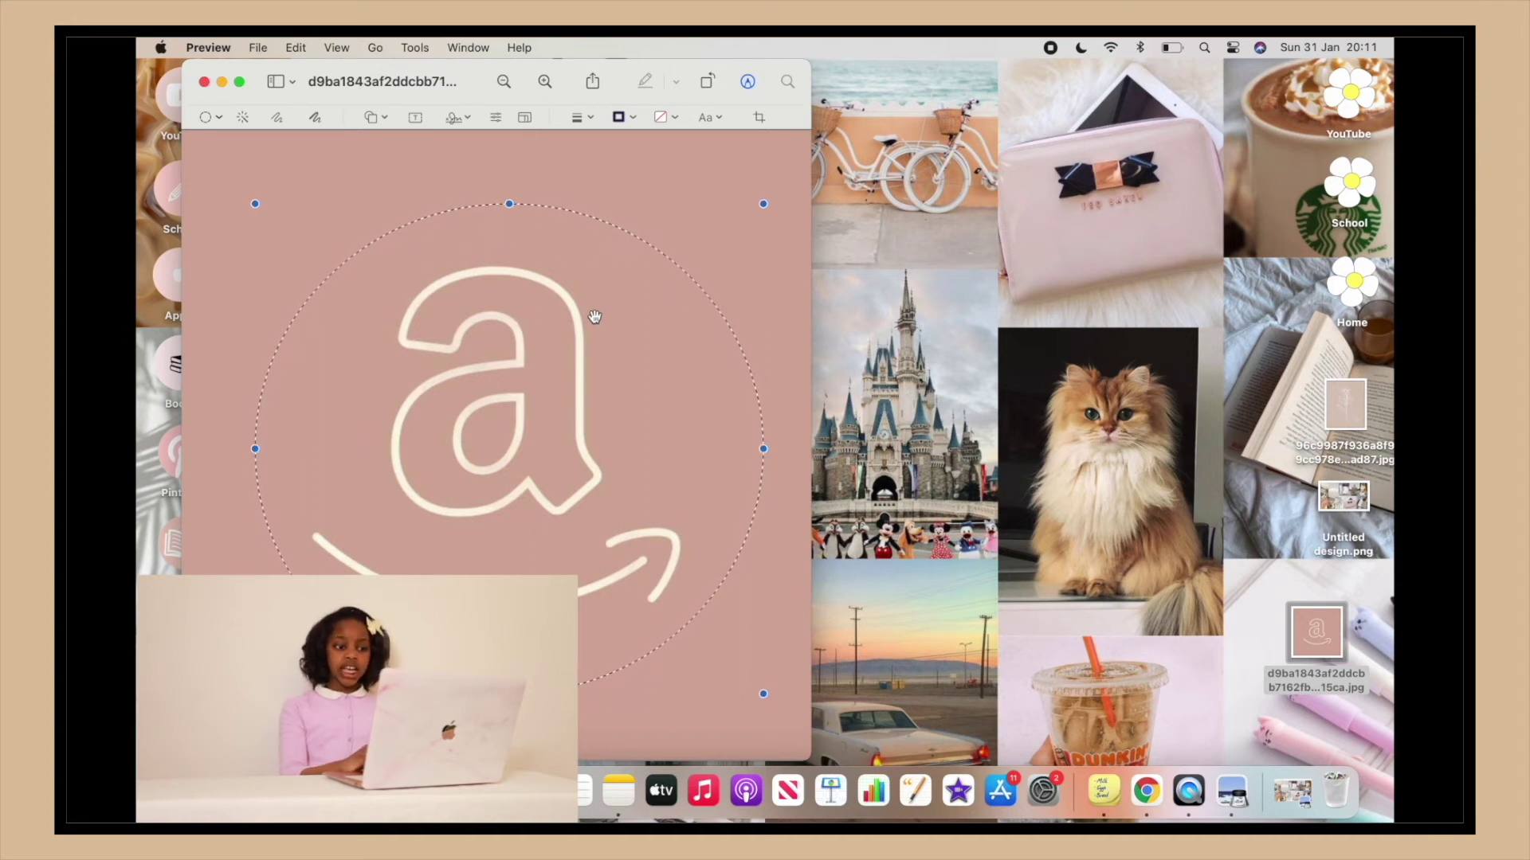
pyautogui.click(410, 133)
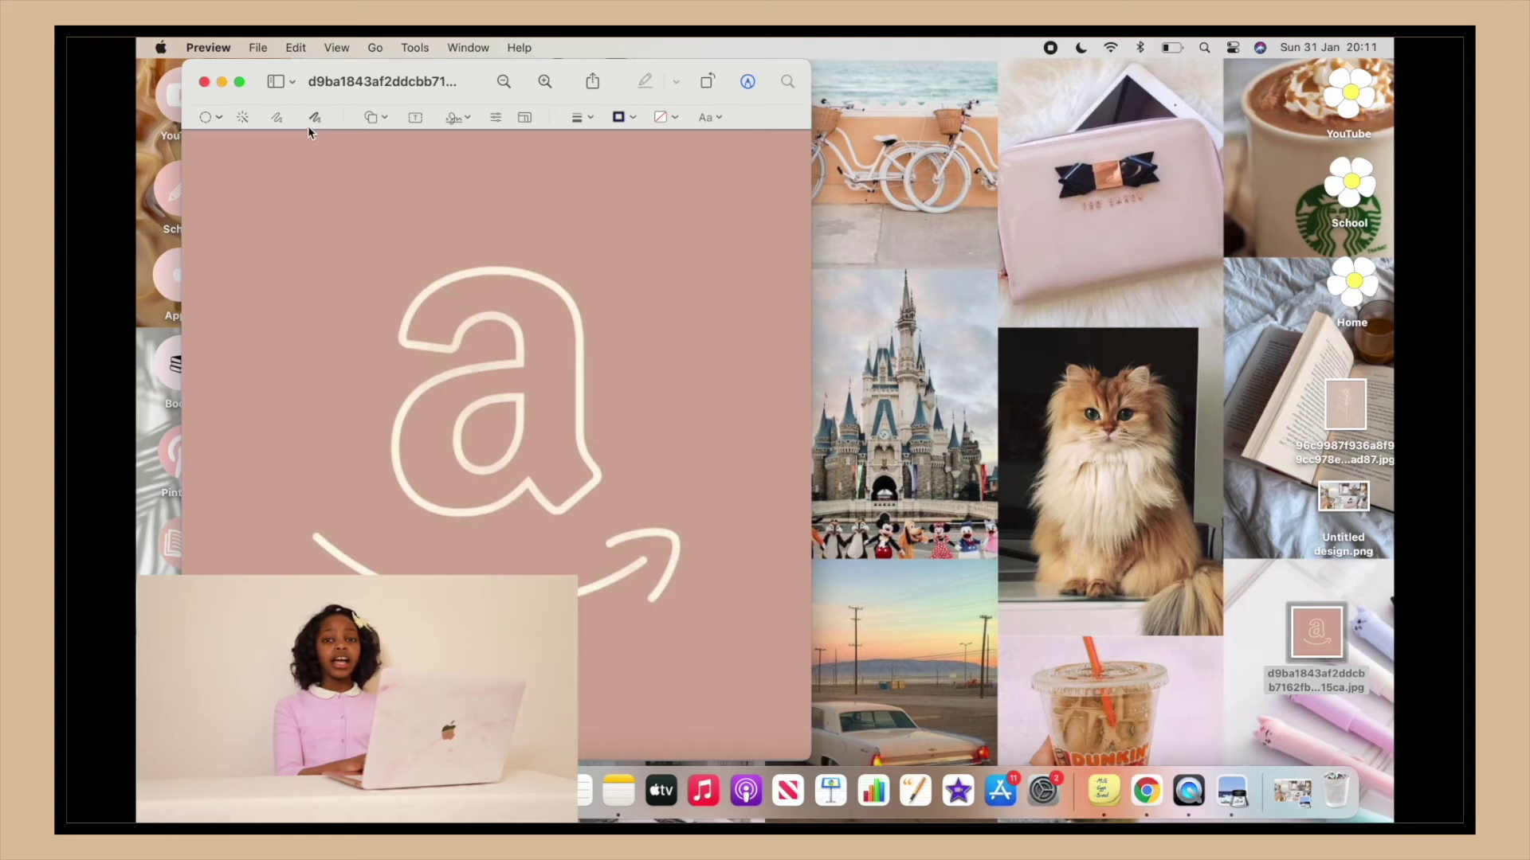
# Step: Draw a near-circular elliptical selection around the Amazon logo and adjust it so the whole letter and arrow are enclosed
pyautogui.click(210, 115)
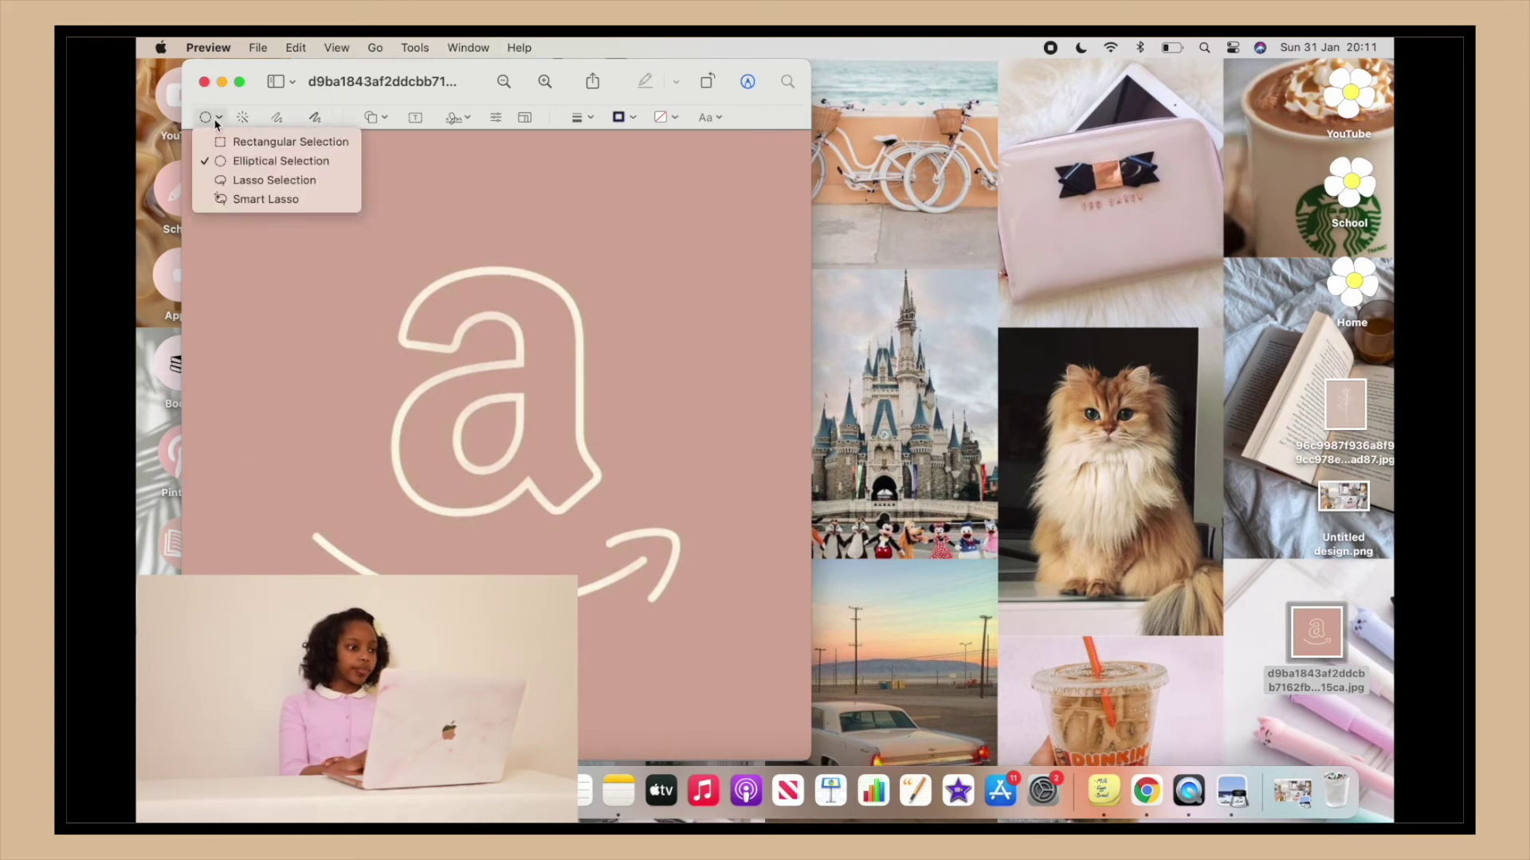
pyautogui.click(295, 163)
pyautogui.moveTo(297, 173); pyautogui.dragTo(772, 625)
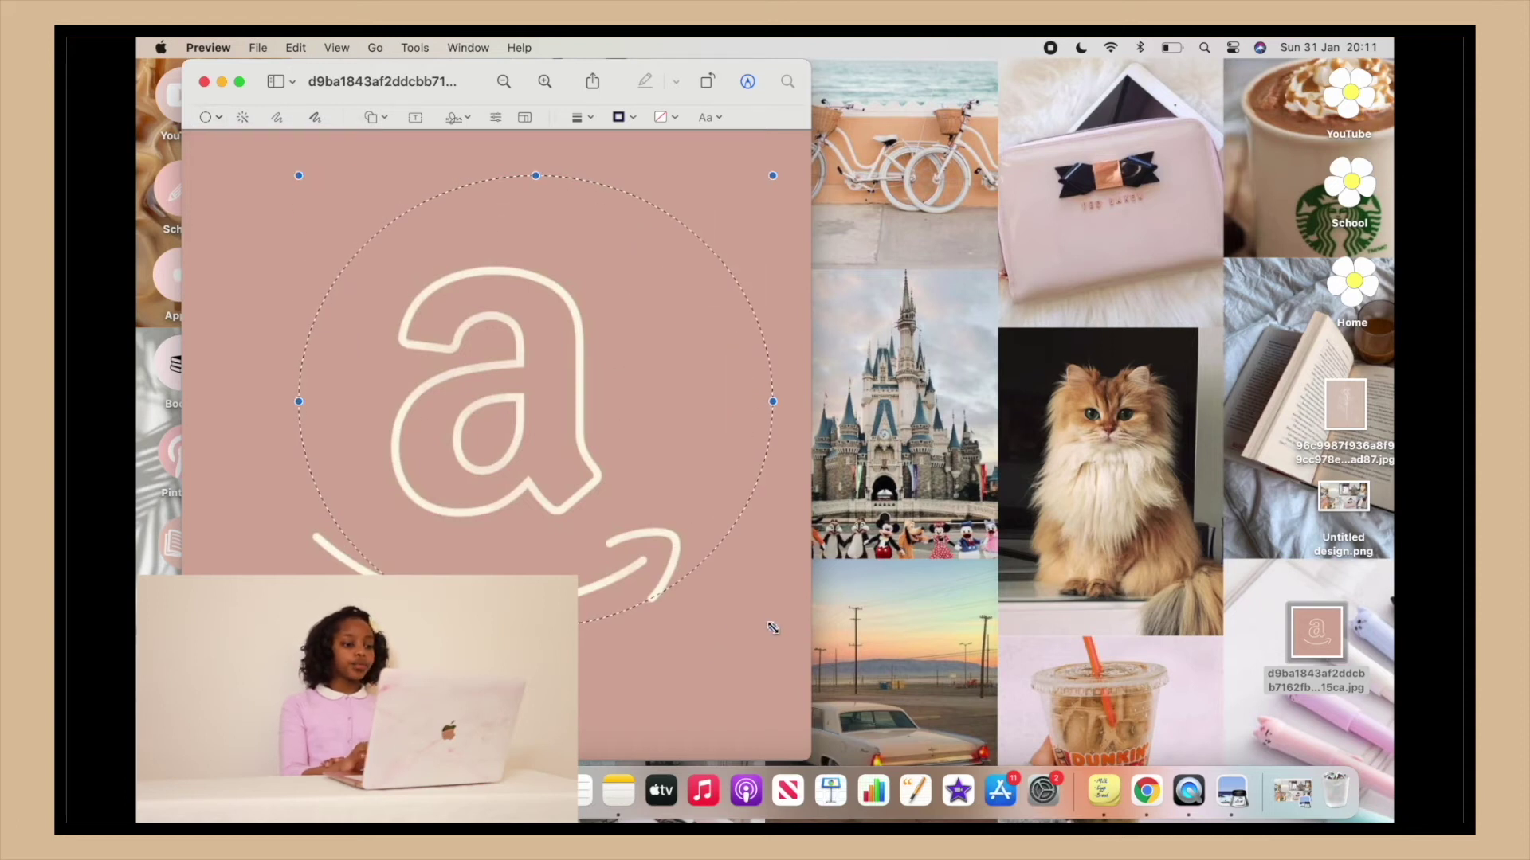
pyautogui.moveTo(614, 505); pyautogui.dragTo(580, 541)
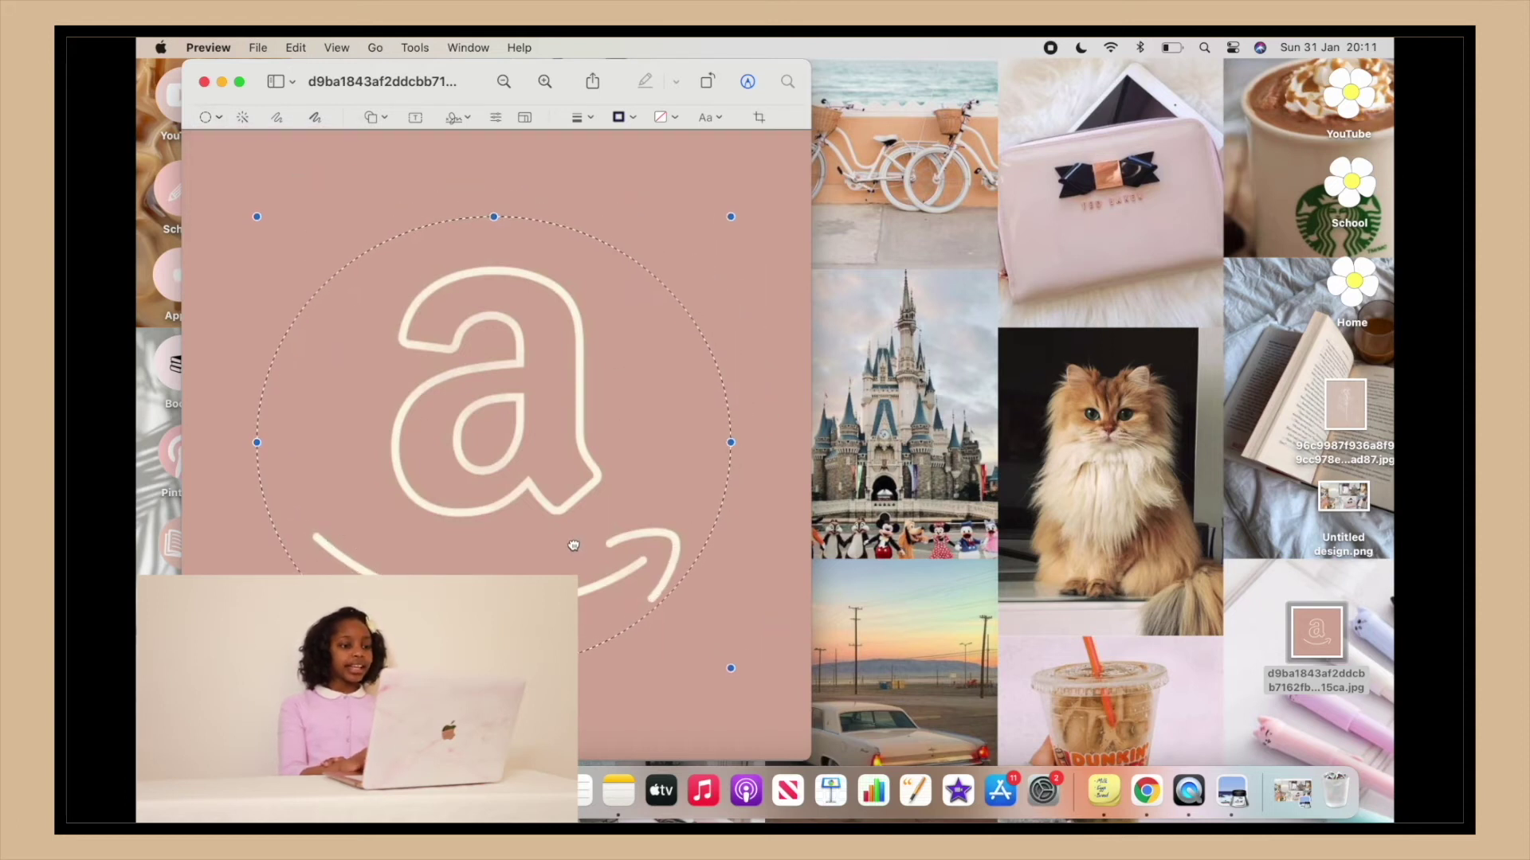
pyautogui.moveTo(737, 211); pyautogui.dragTo(739, 210)
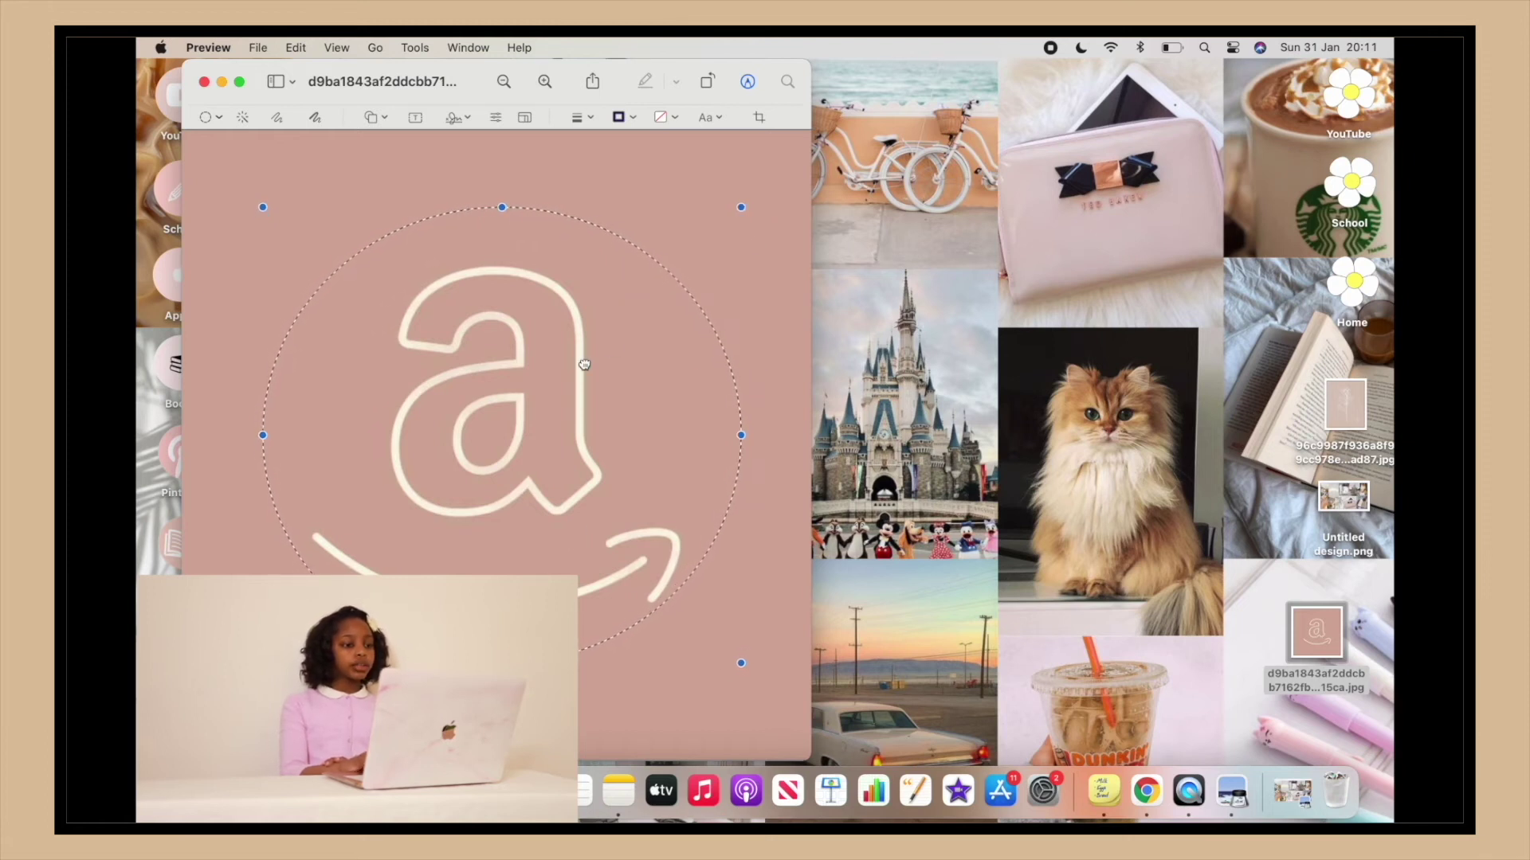
pyautogui.moveTo(603, 356); pyautogui.dragTo(603, 363)
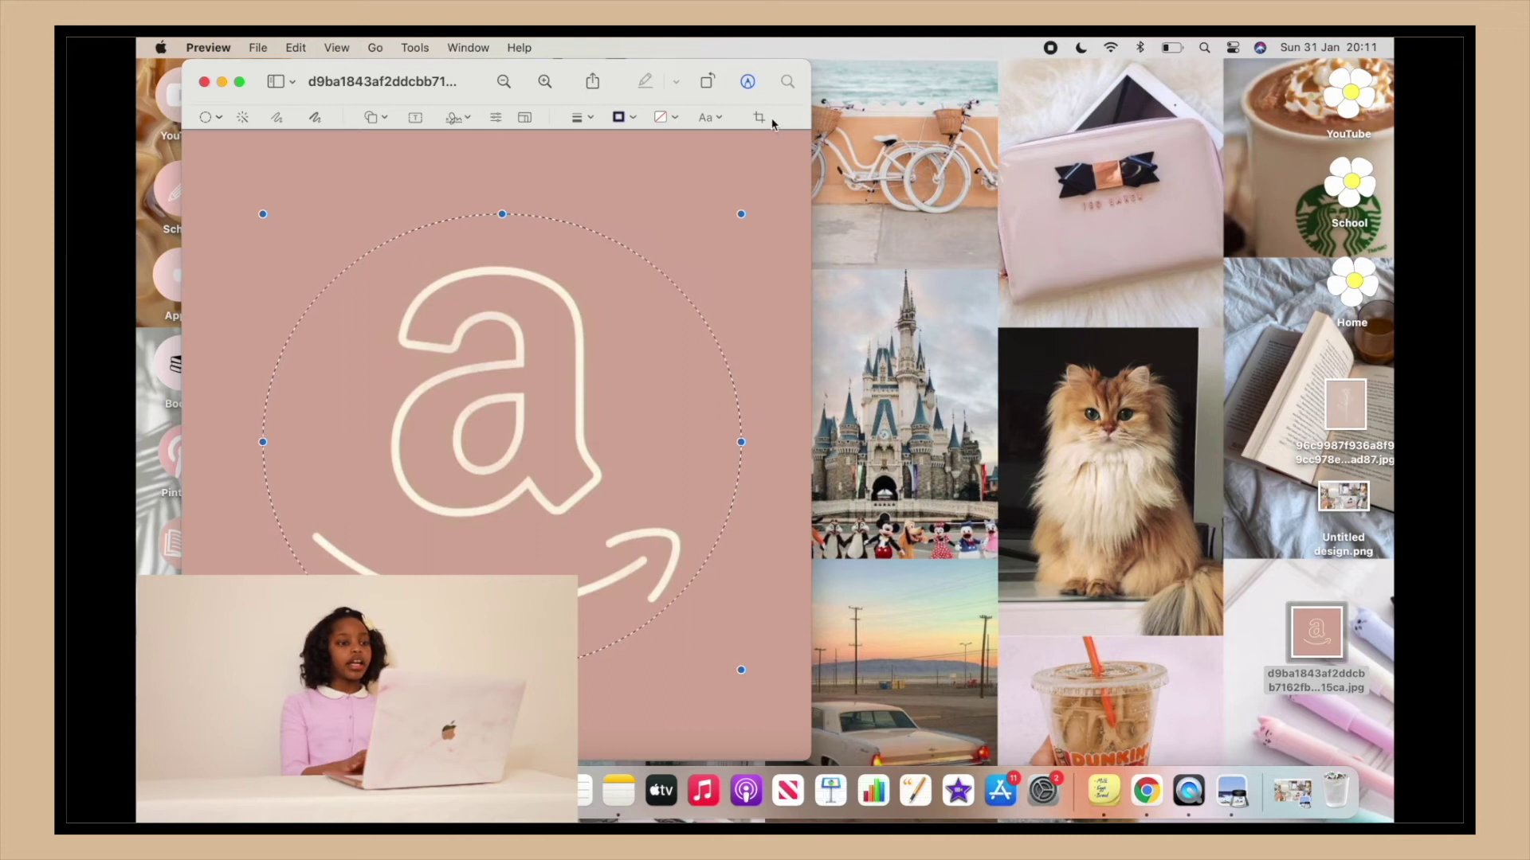
# Step: Crop the Amazon logo to its elliptical selection as a PNG and copy the whole circular image
pyautogui.press('BackSpace')
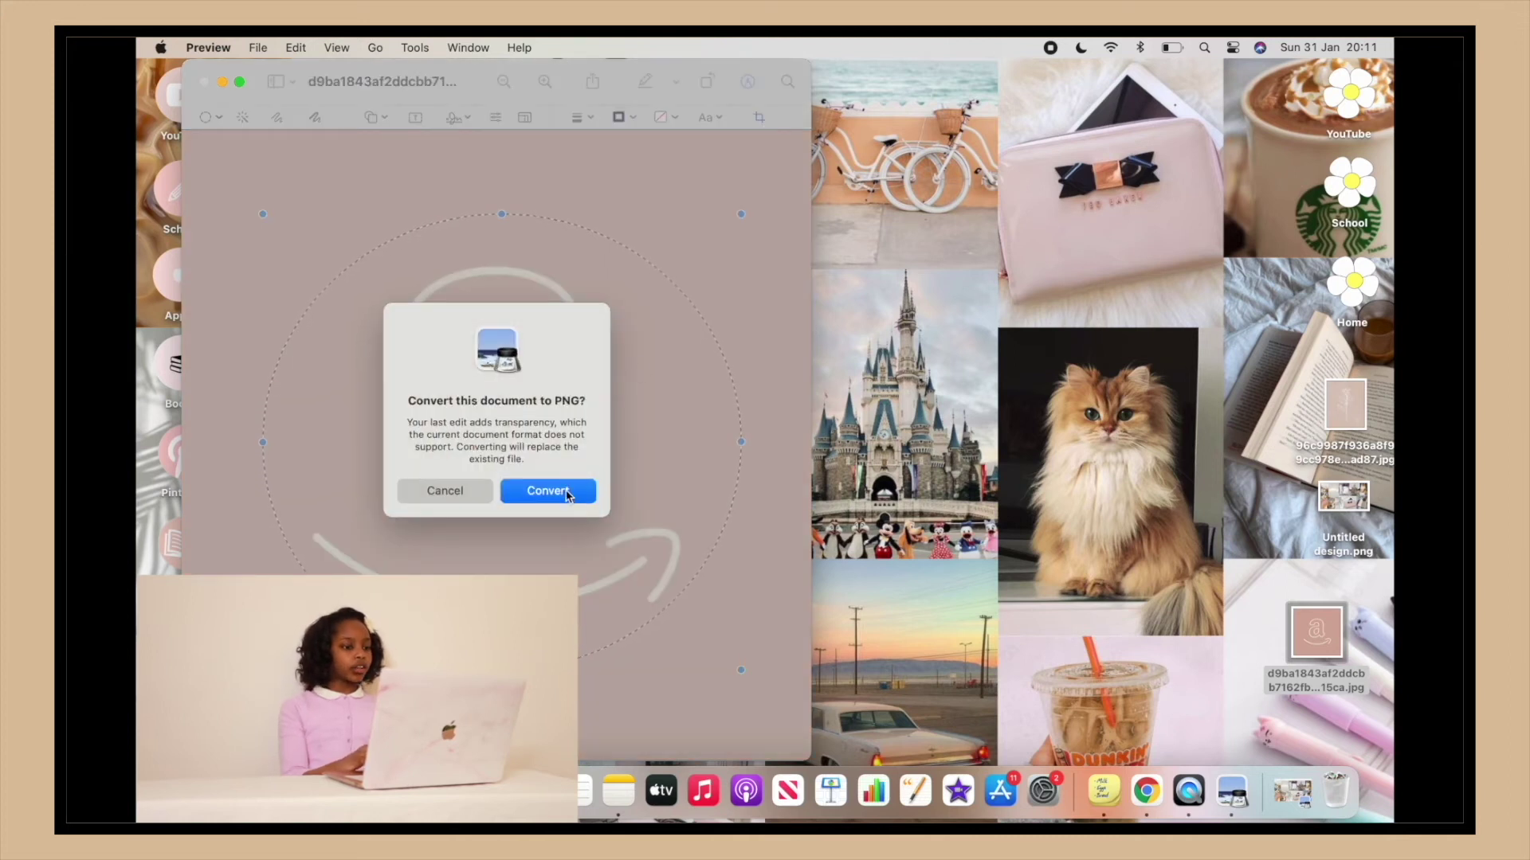
pyautogui.click(564, 491)
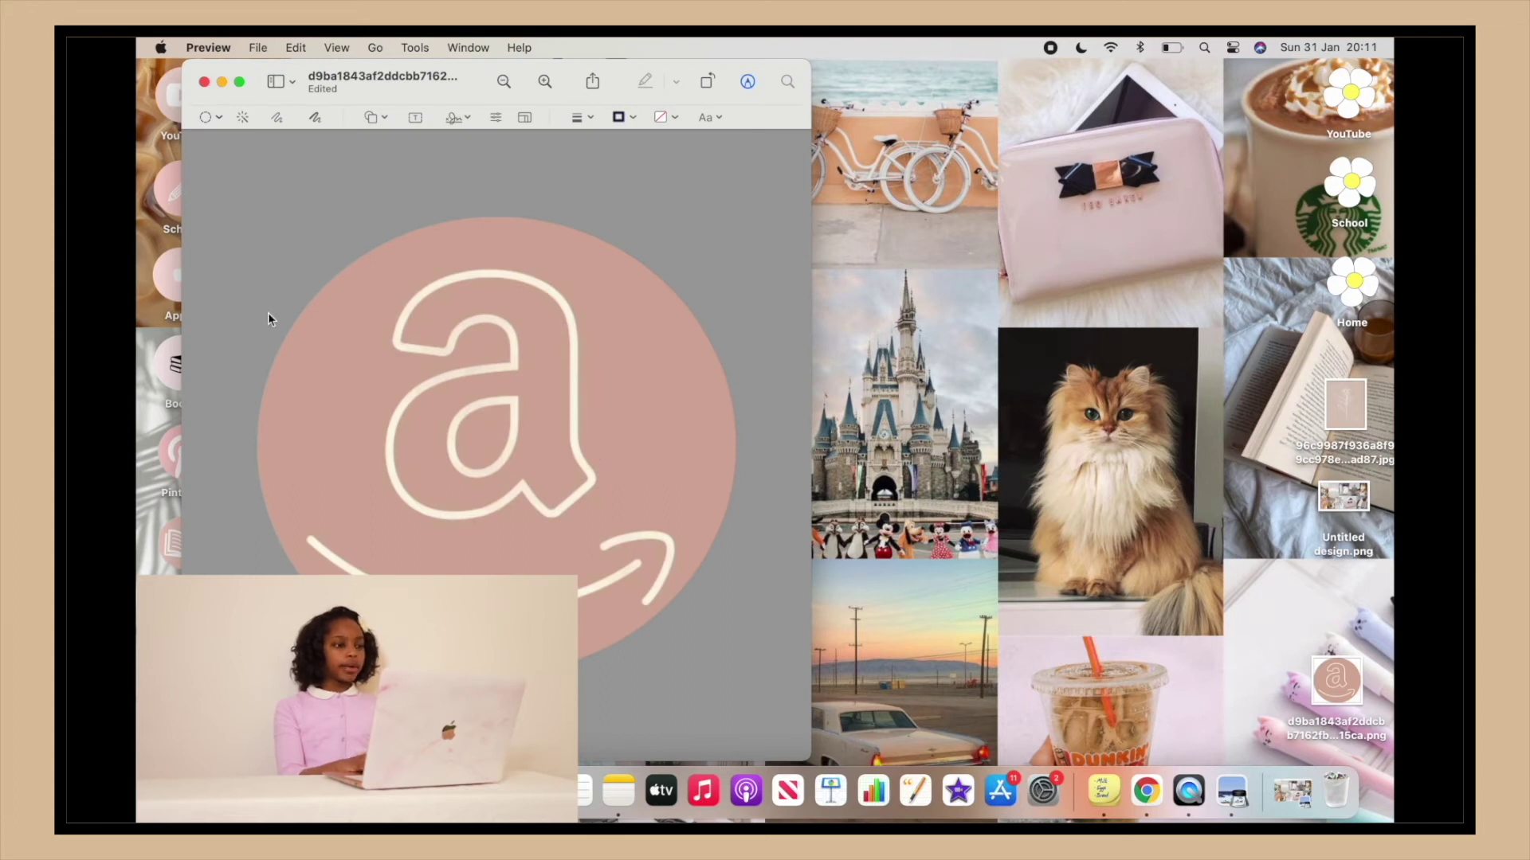
pyautogui.click(298, 47)
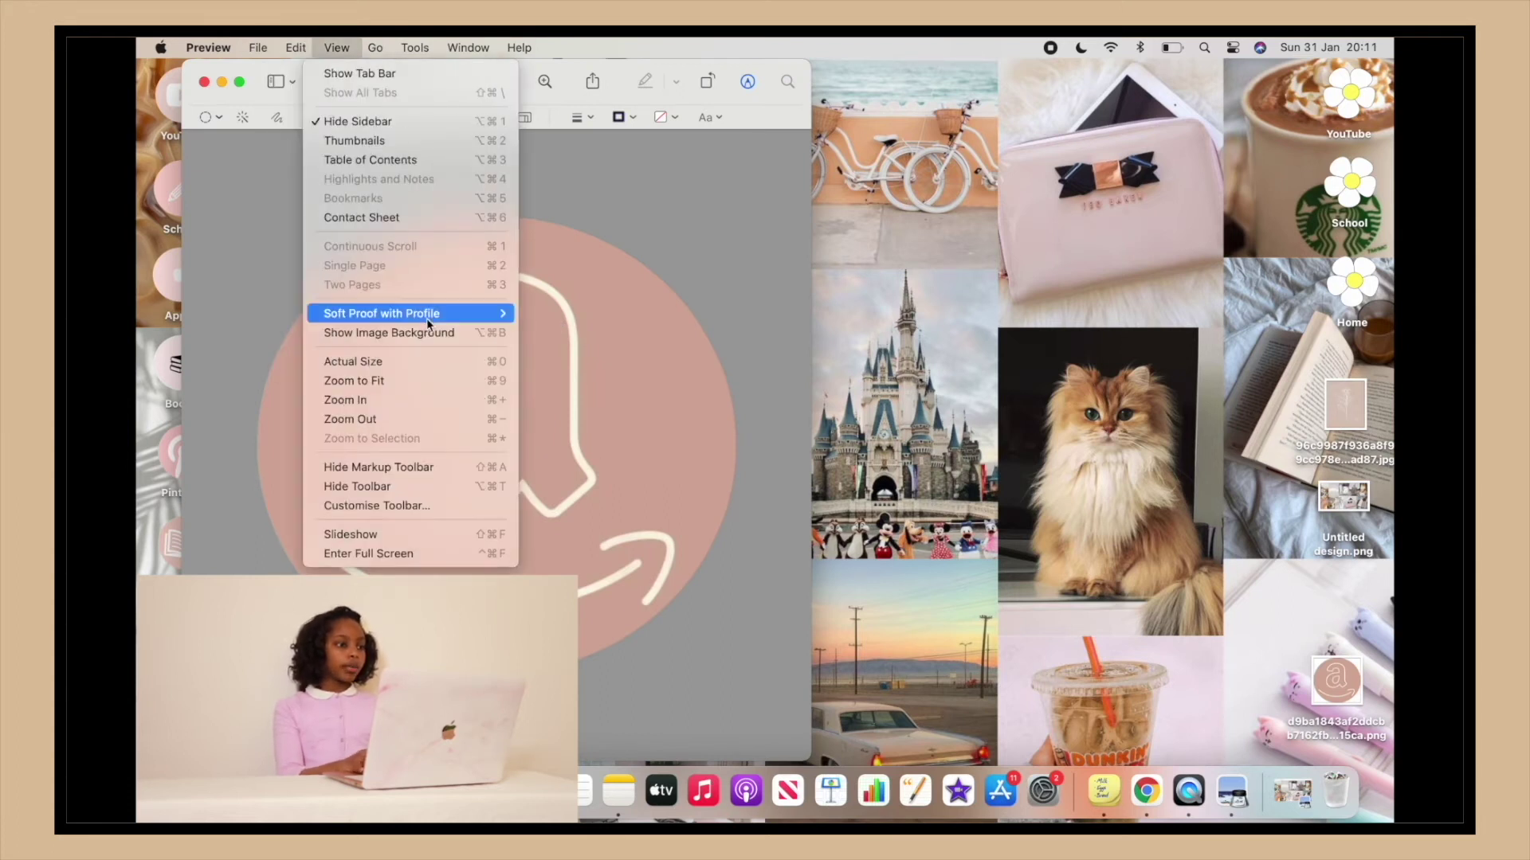
pyautogui.click(304, 198)
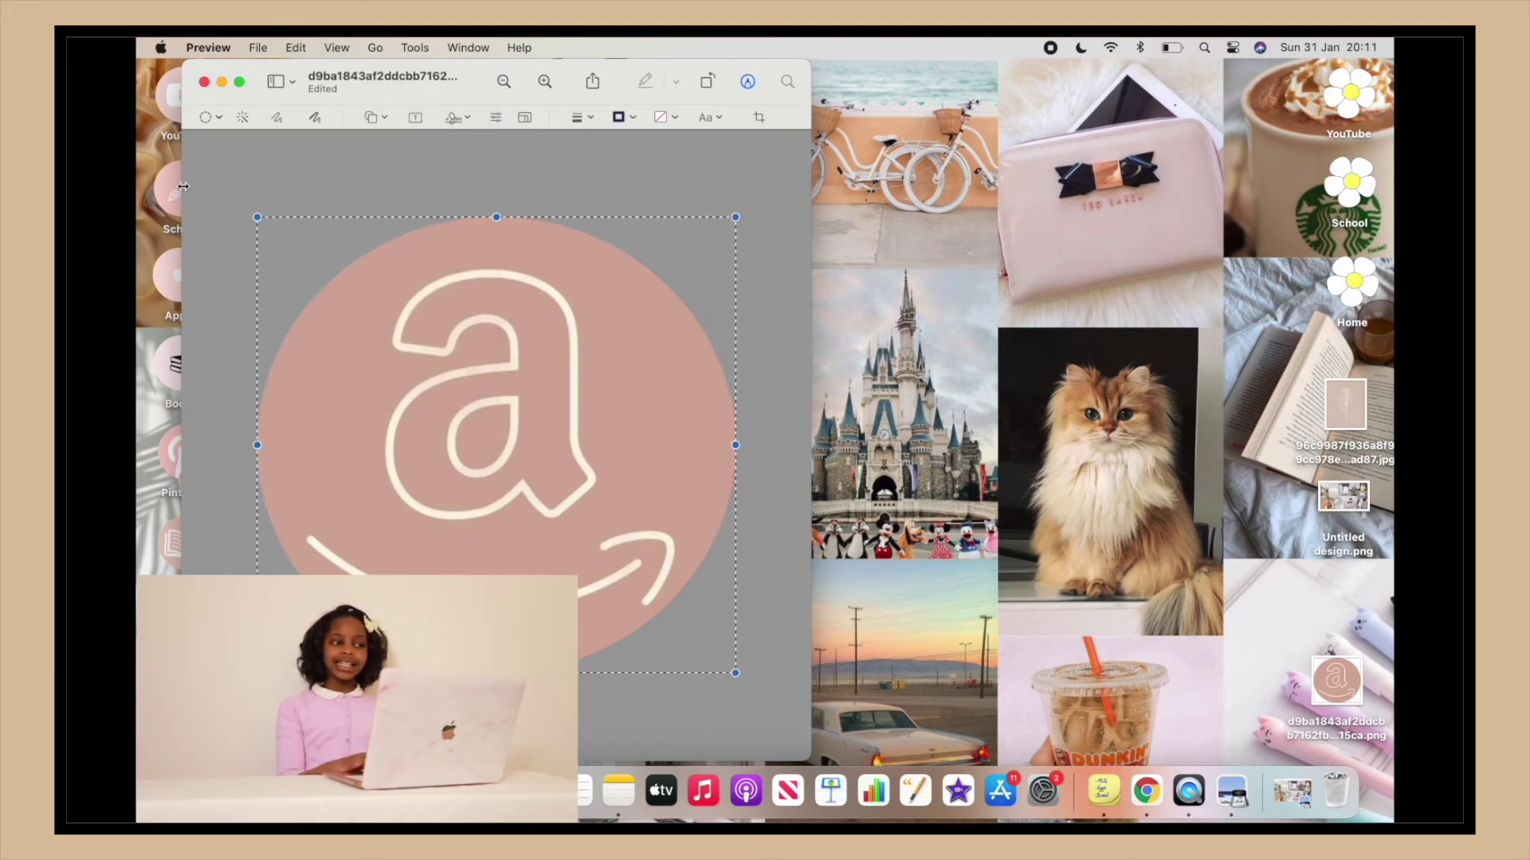
pyautogui.click(222, 83)
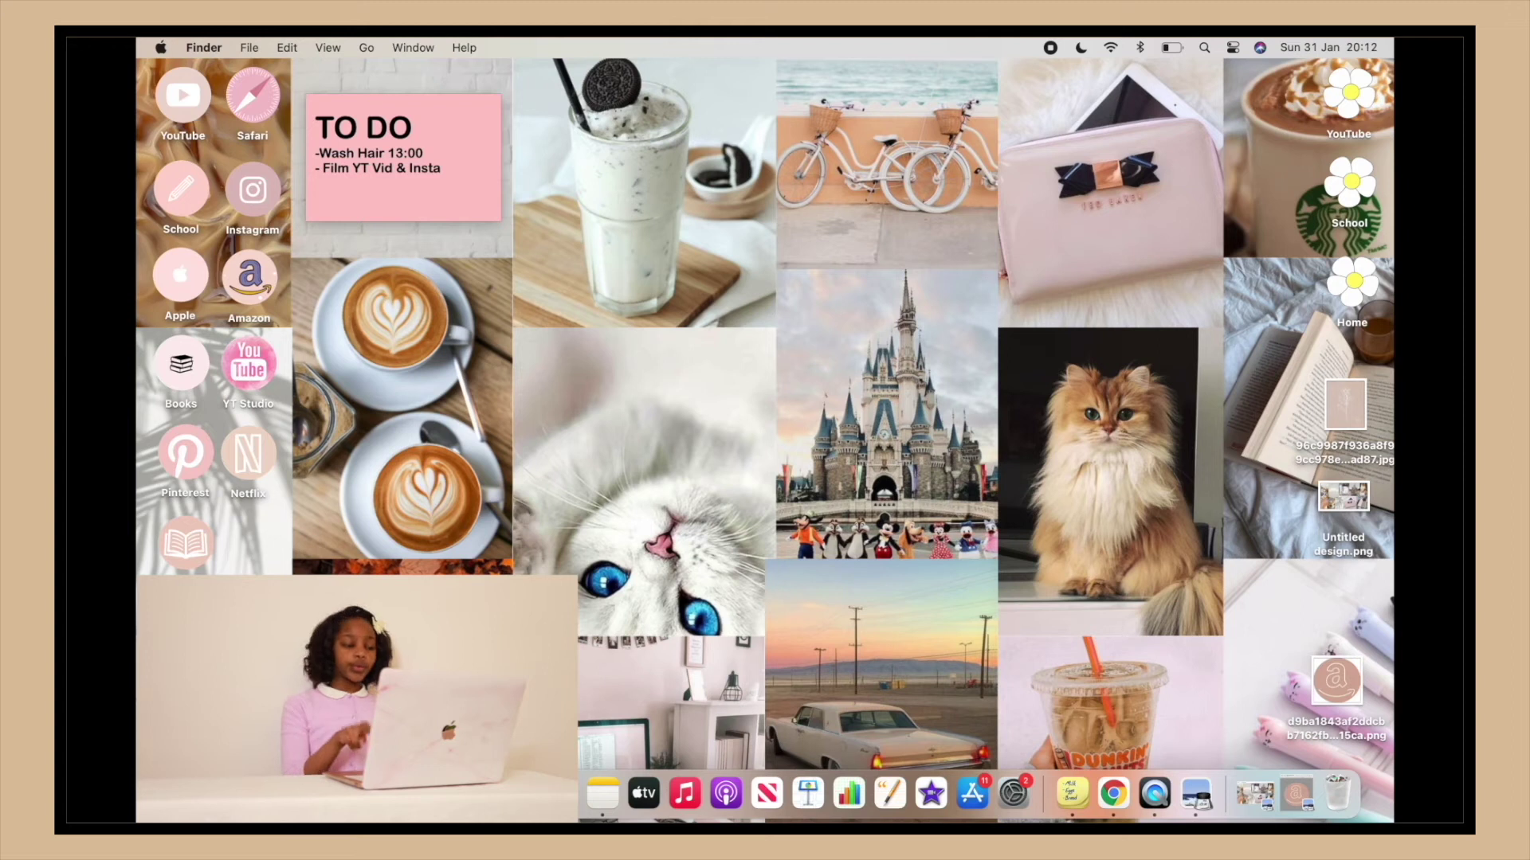
# Step: Replace the icon of the Amazon 2 web shortcut with the copied circular logo in its file info
pyautogui.rightClick(223, 442)
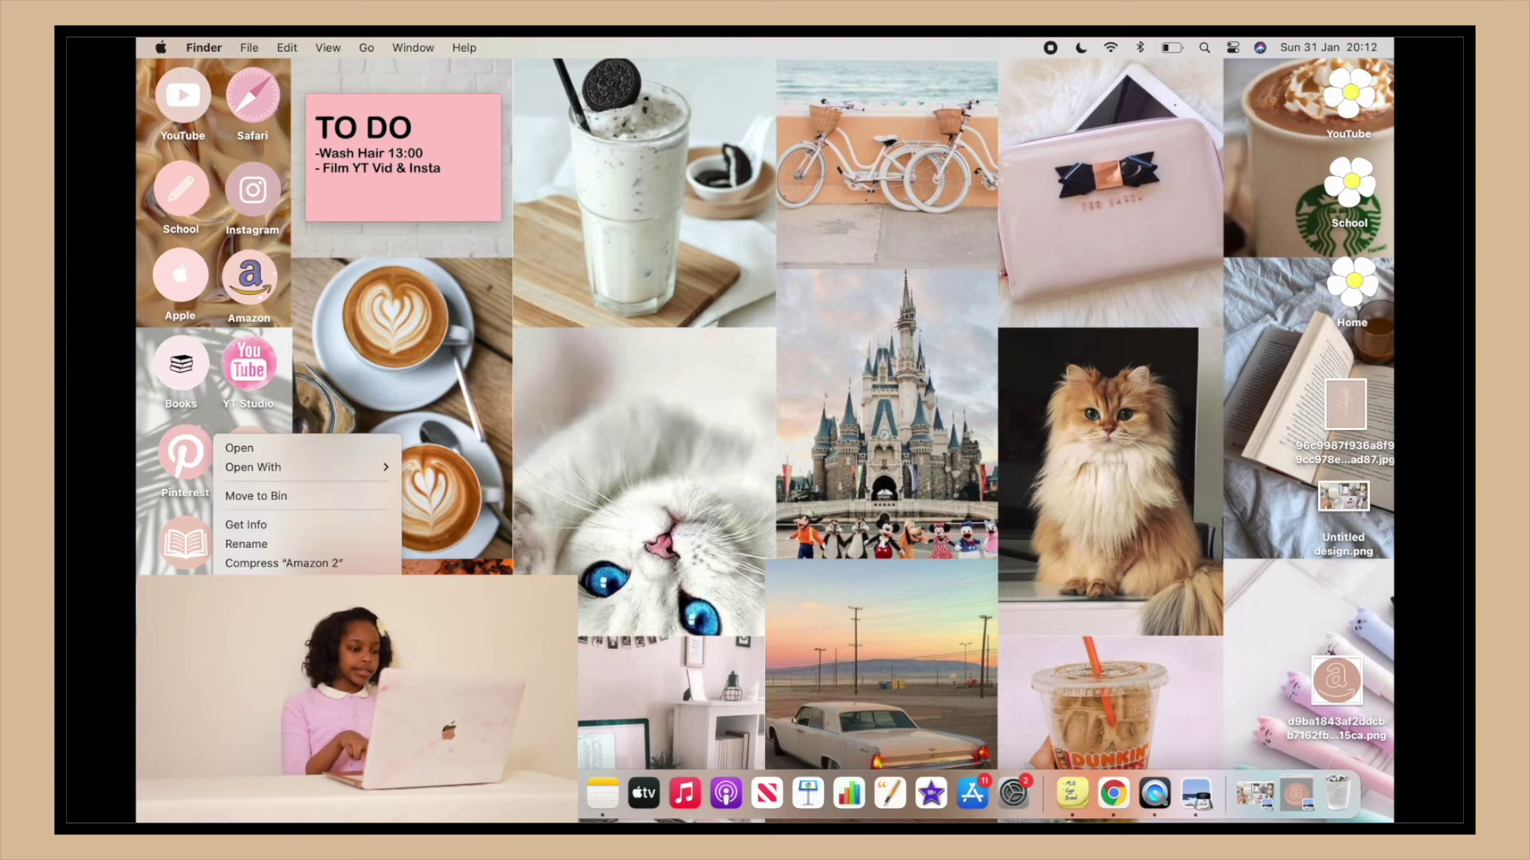
pyautogui.click(247, 524)
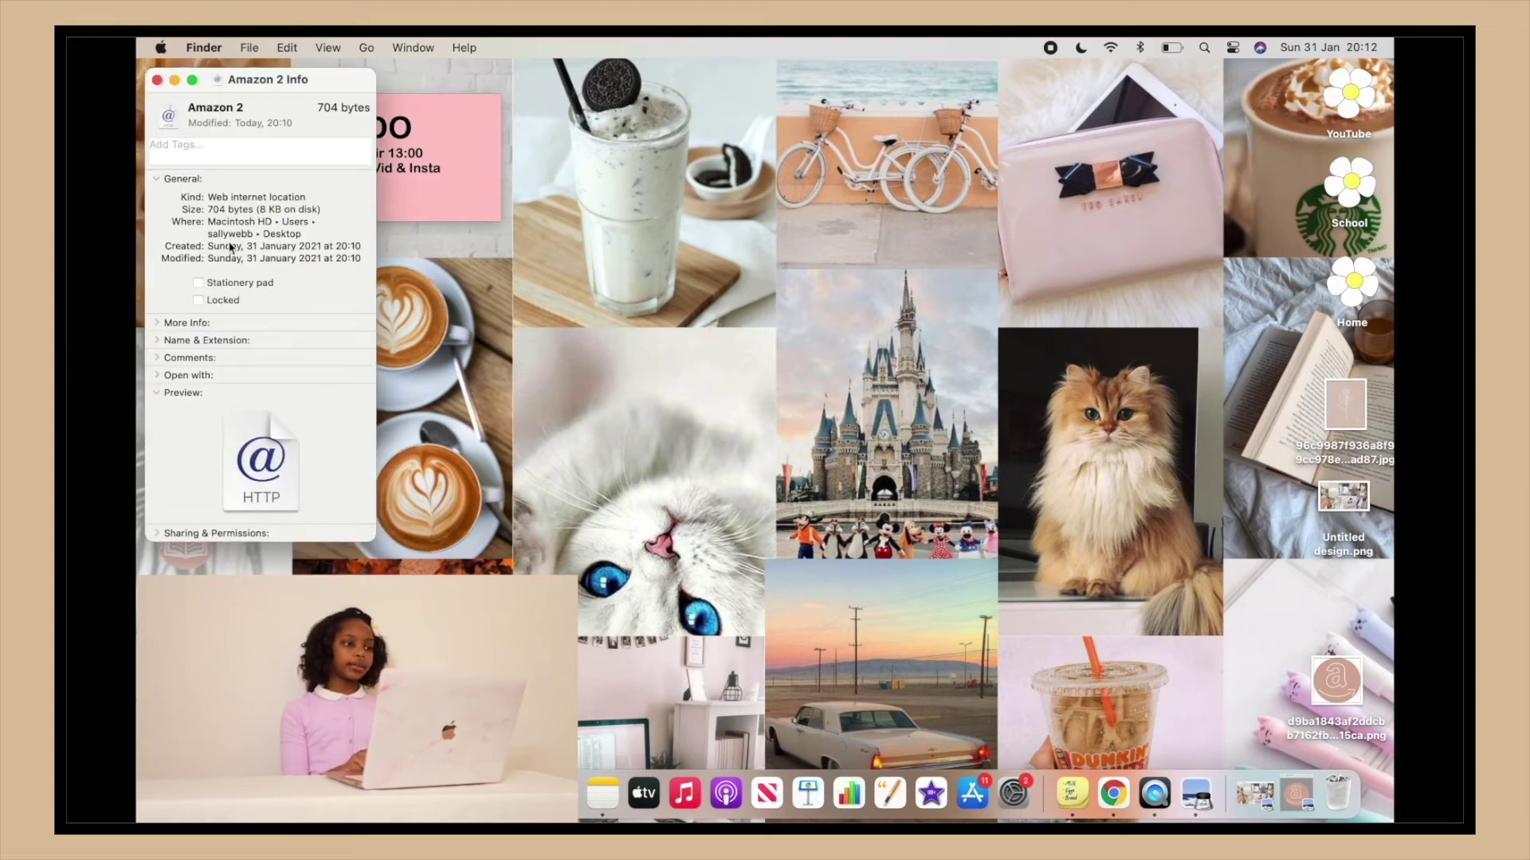
pyautogui.click(169, 116)
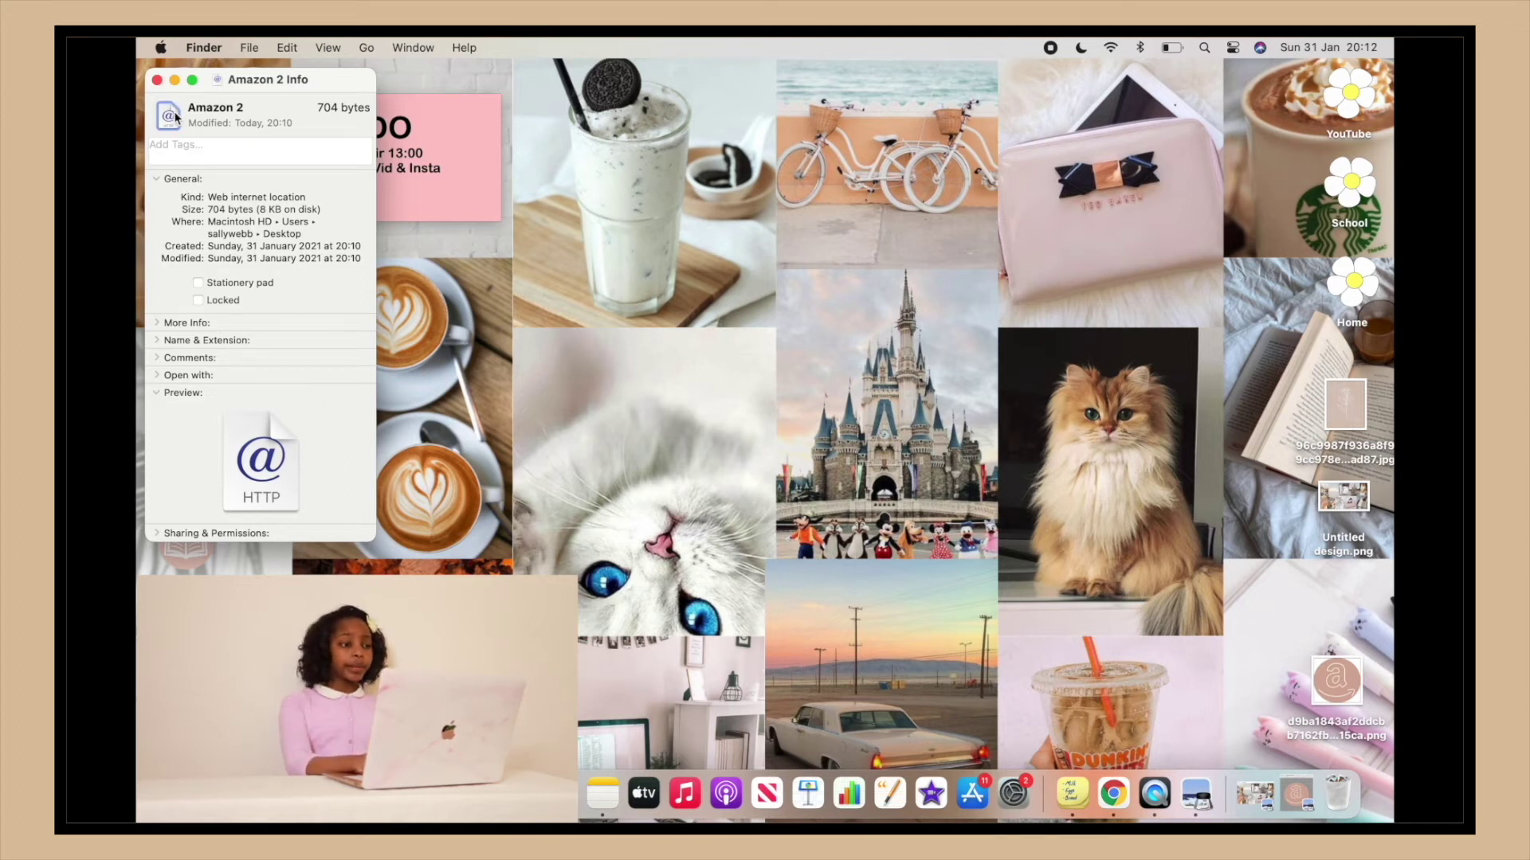
pyautogui.press('super+v')
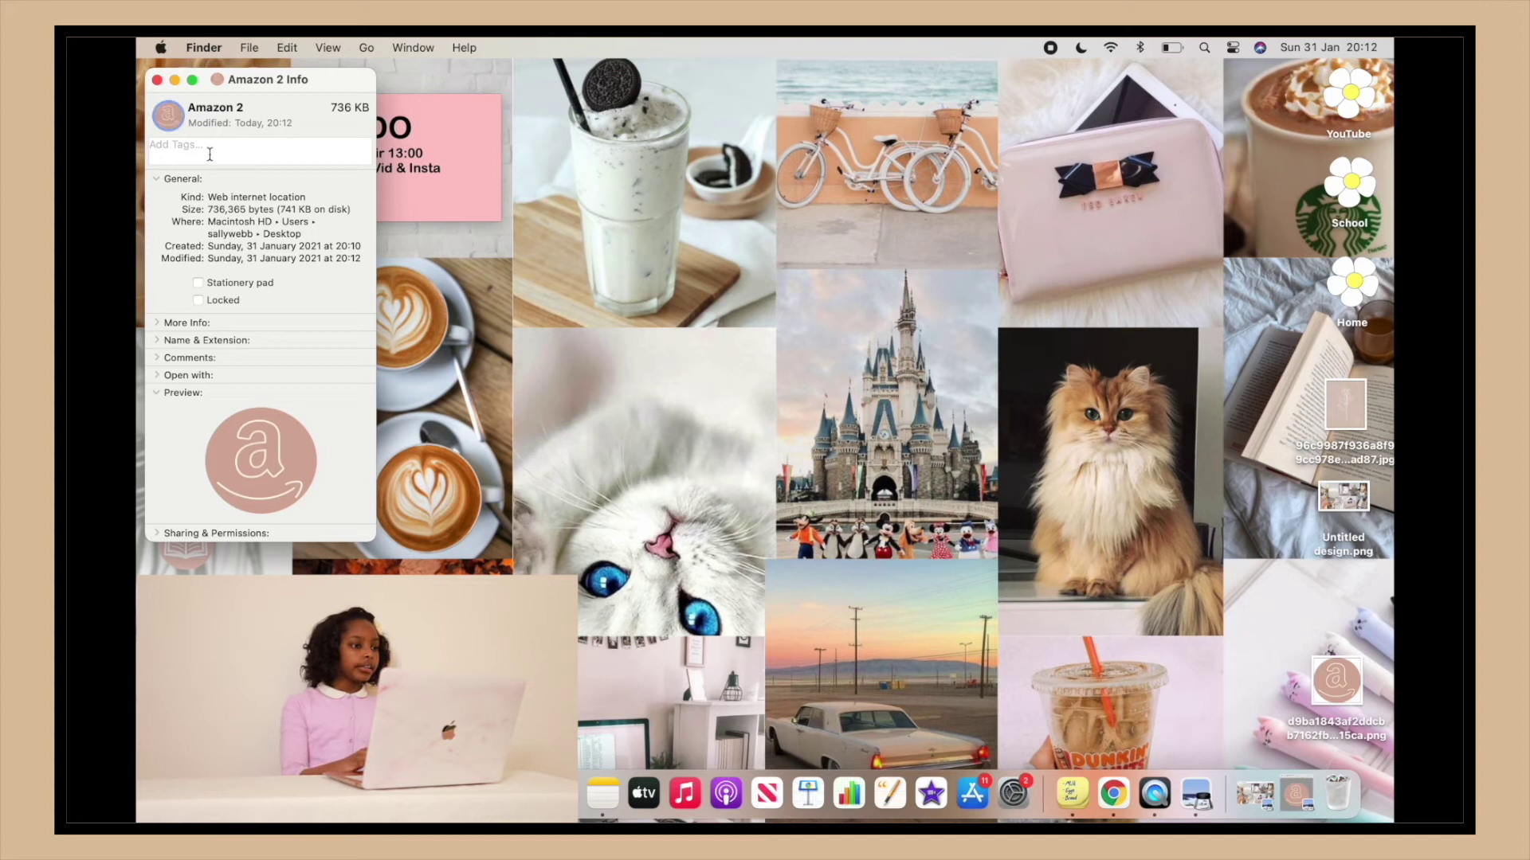
pyautogui.click(156, 81)
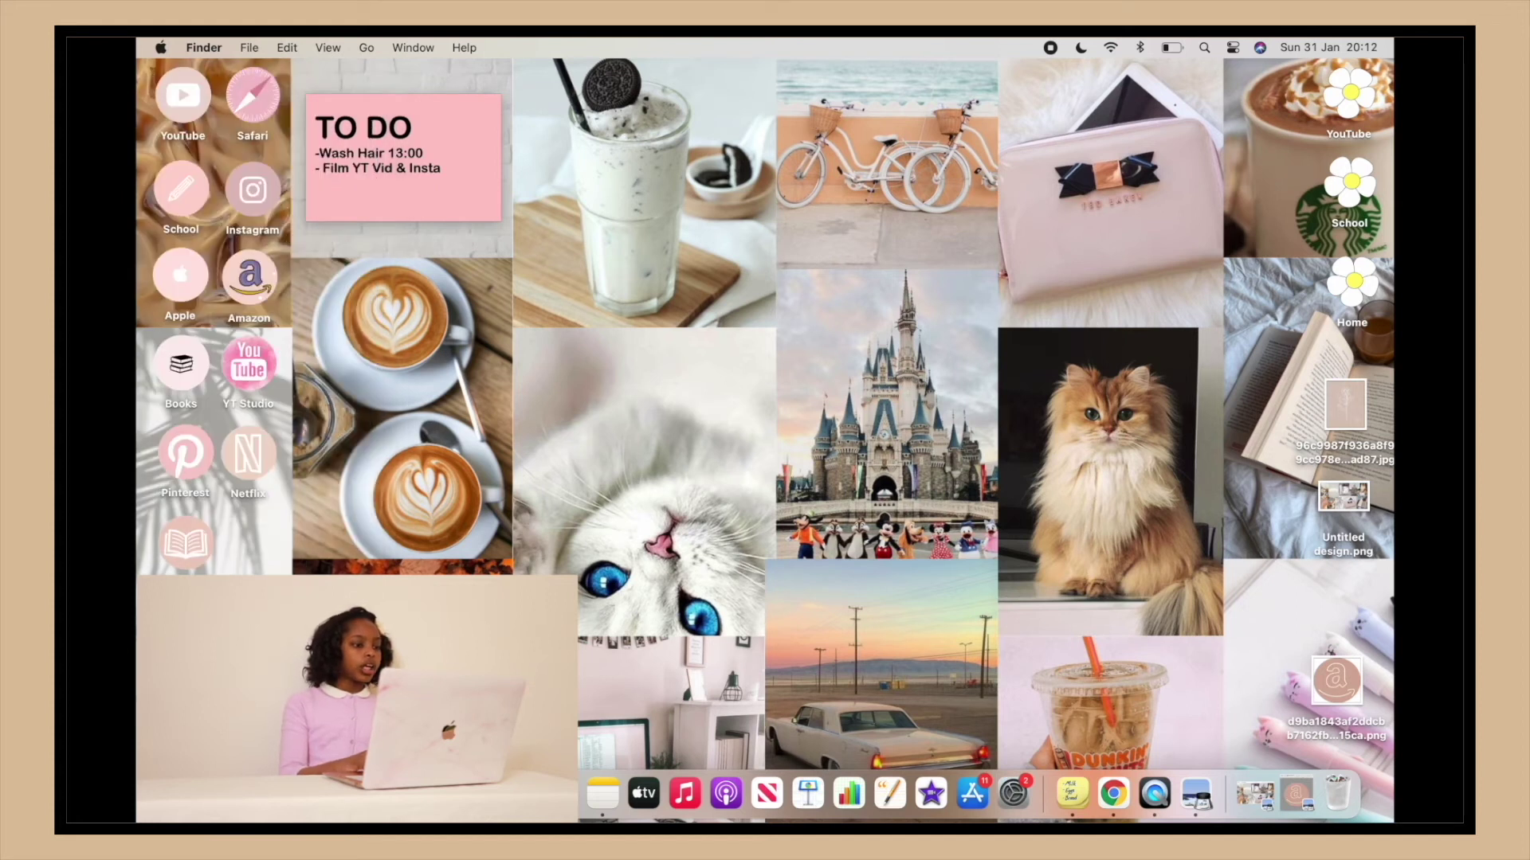
# Step: Open the new Amazon shortcut on the desktop to test it, and close the browser window
pyautogui.moveTo(253, 550)
pyautogui.mouseDown()
pyautogui.moveTo(687, 396)
pyautogui.moveTo(462, 526)
pyautogui.moveTo(274, 556)
pyautogui.mouseUp()
pyautogui.doubleClick(263, 550)
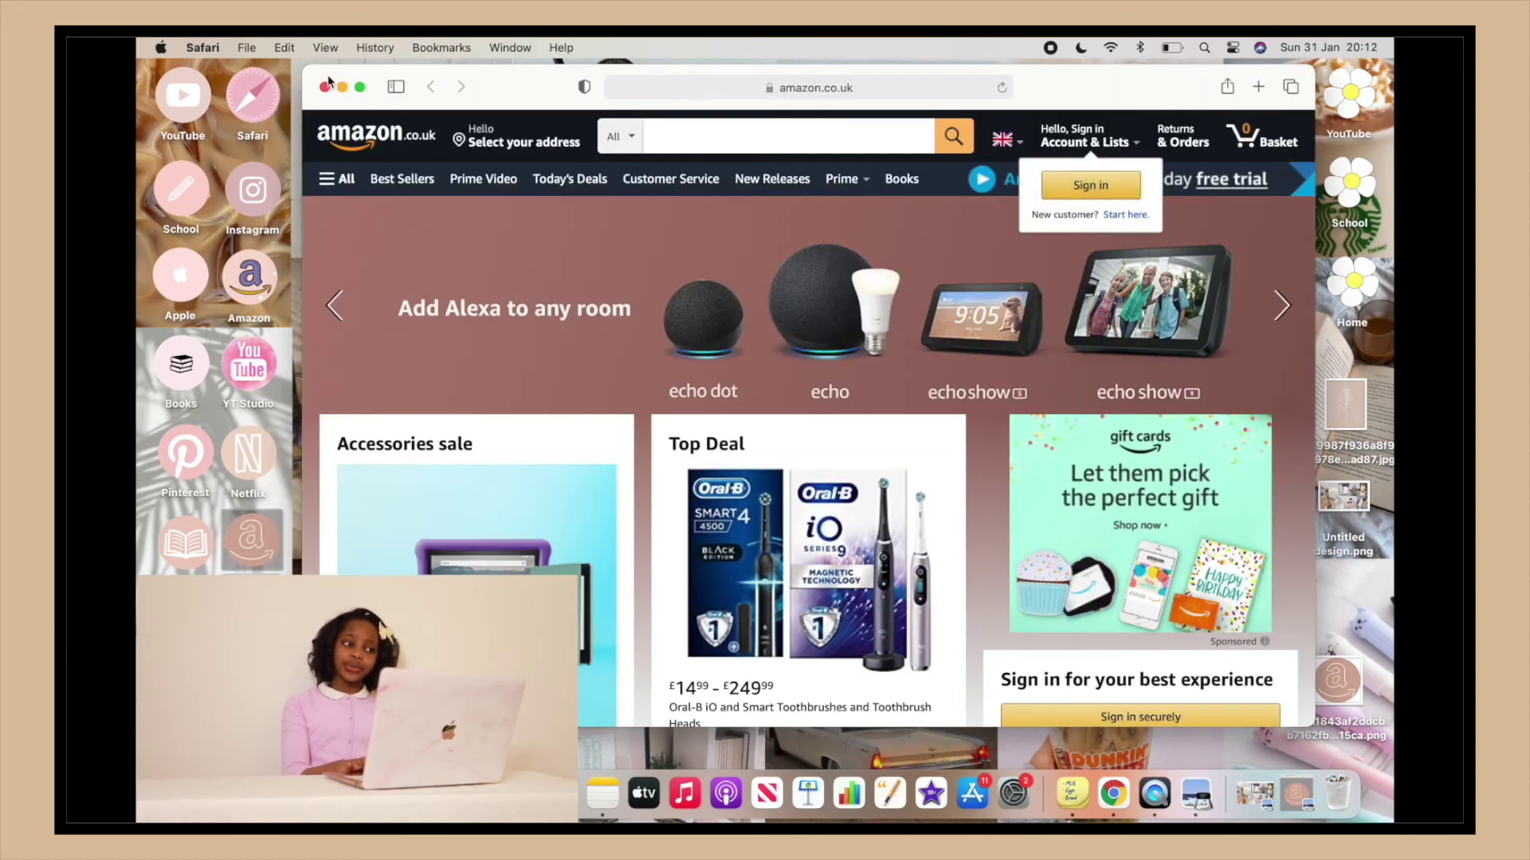
pyautogui.click(325, 86)
pyautogui.click(612, 518)
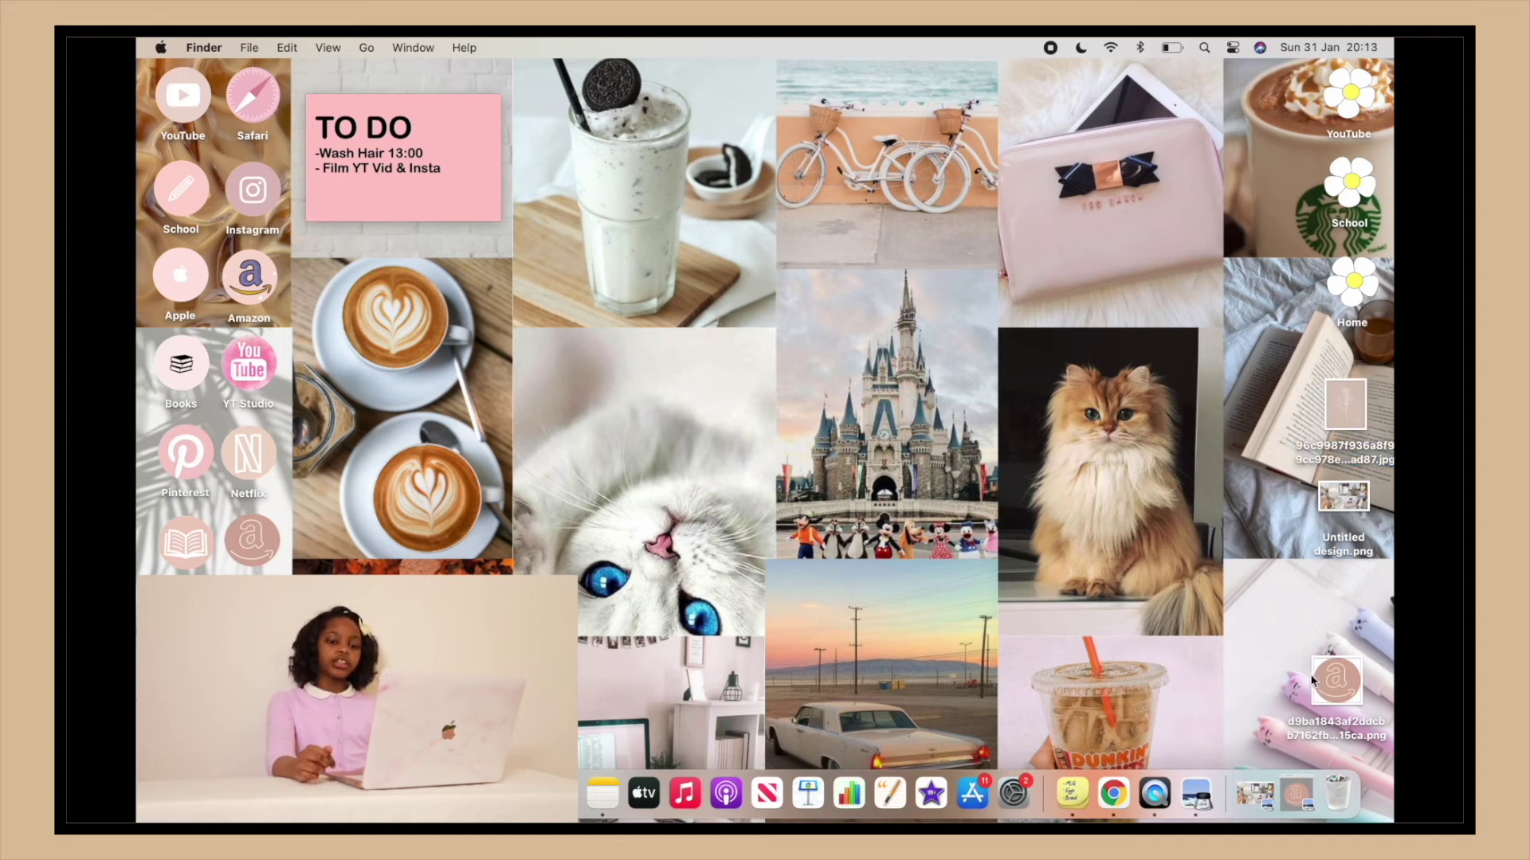
# Step: Move the circular Amazon logo PNG on the desktop up to just beneath Untitled design.png
pyautogui.moveTo(1321, 676); pyautogui.dragTo(1324, 595)
pyautogui.click(1124, 563)
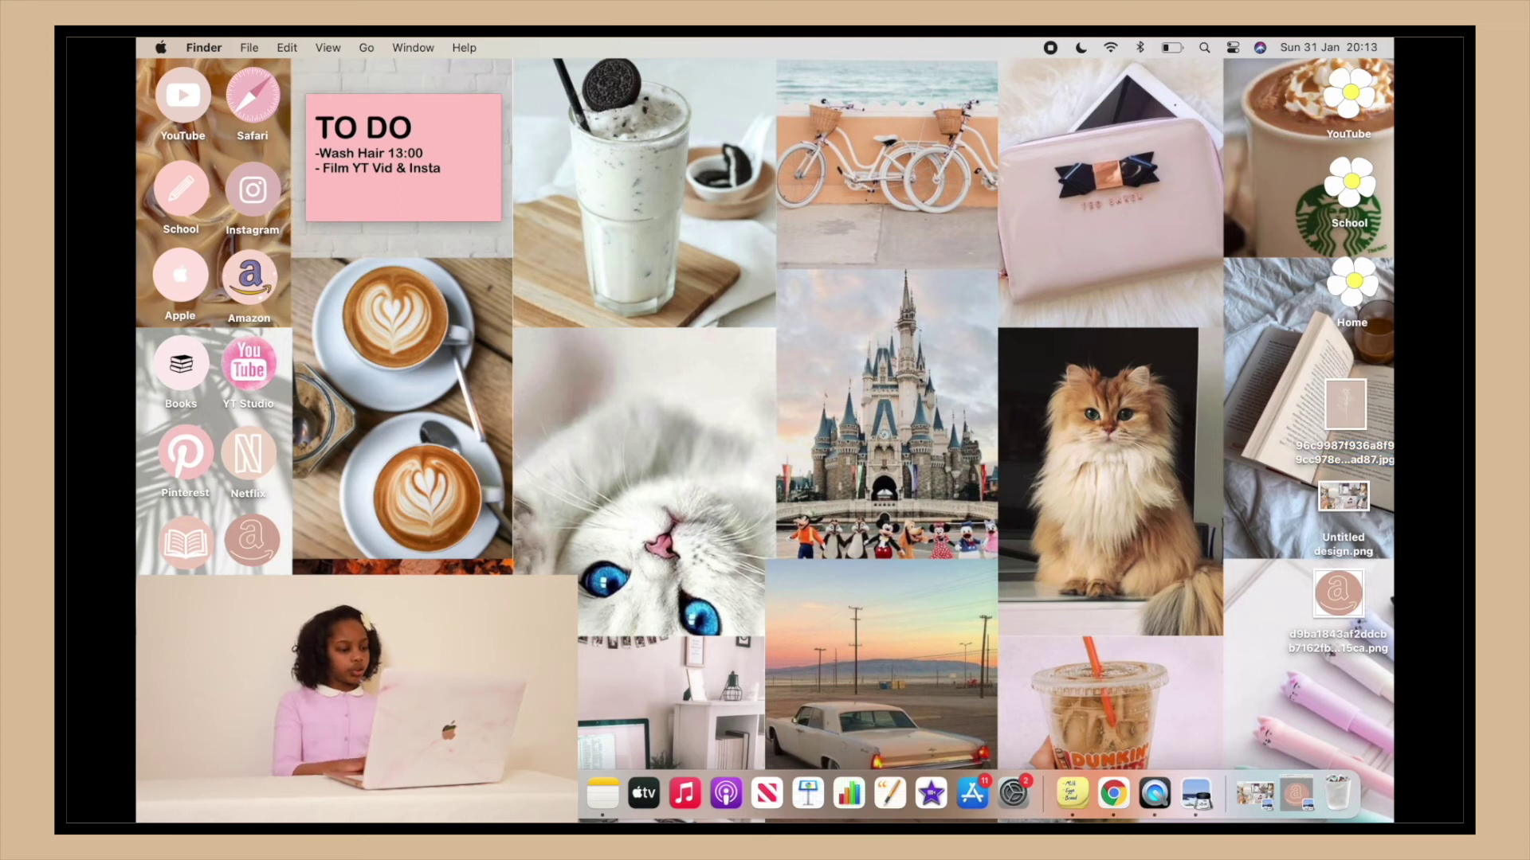
# Step: Open the Stickies app from the Other folder in Launchpad
pyautogui.press('F4')
pyautogui.hscroll(2, 722, 595)
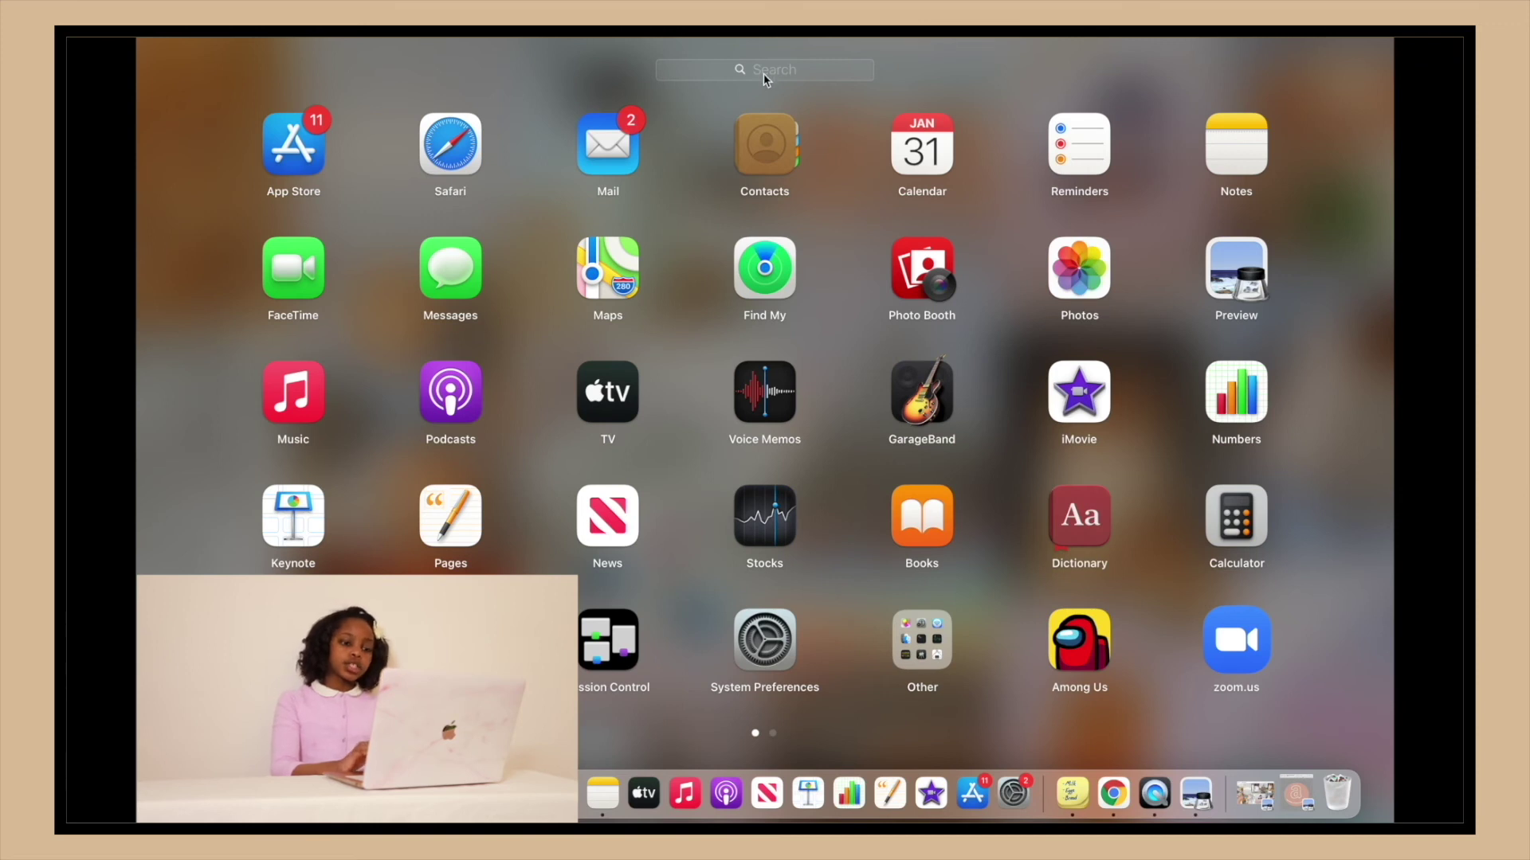
pyautogui.click(923, 653)
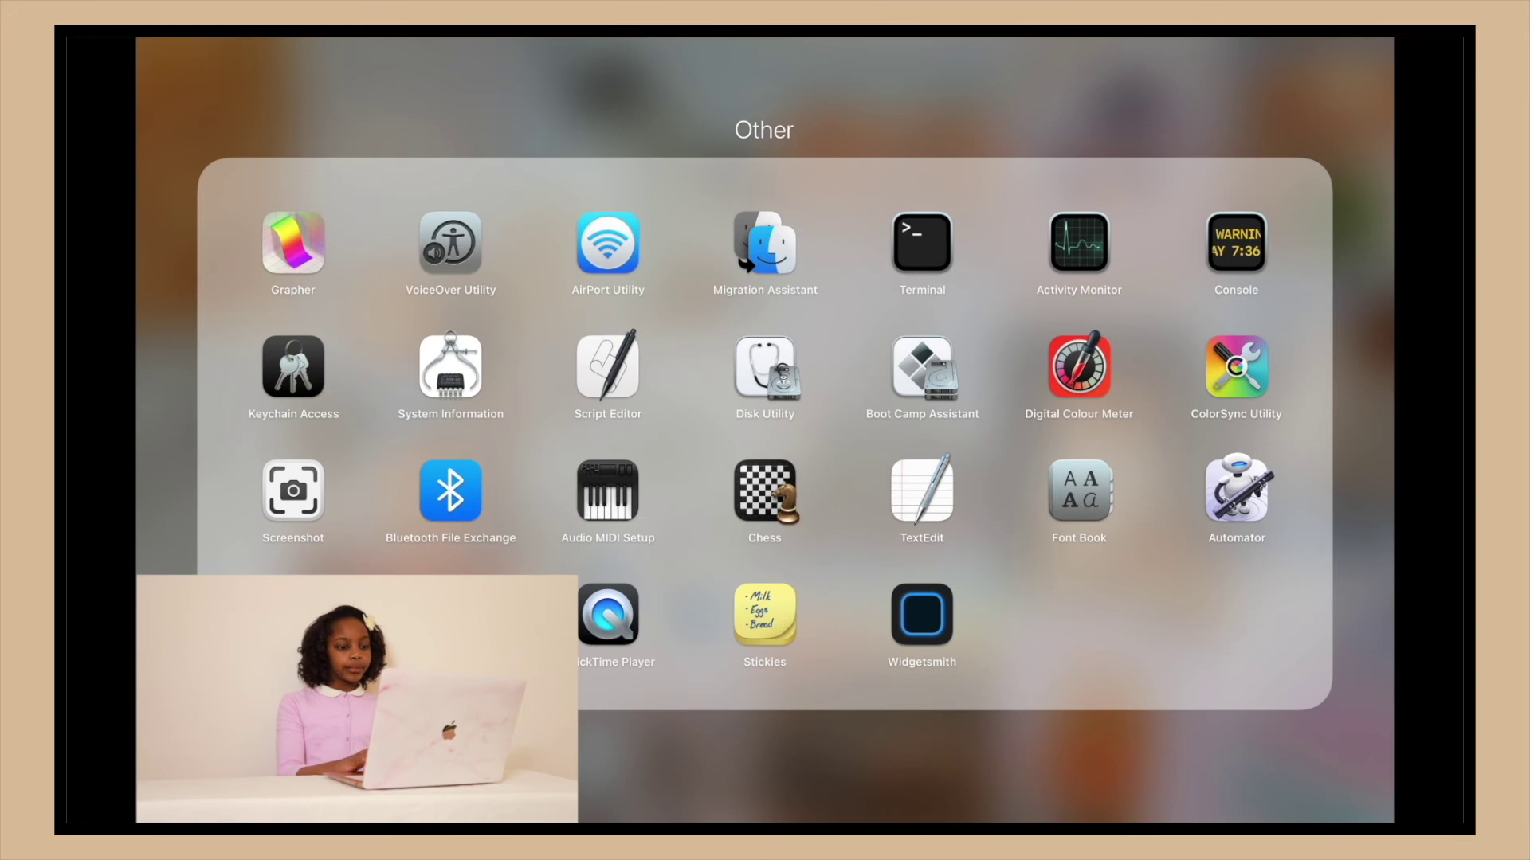
pyautogui.click(788, 642)
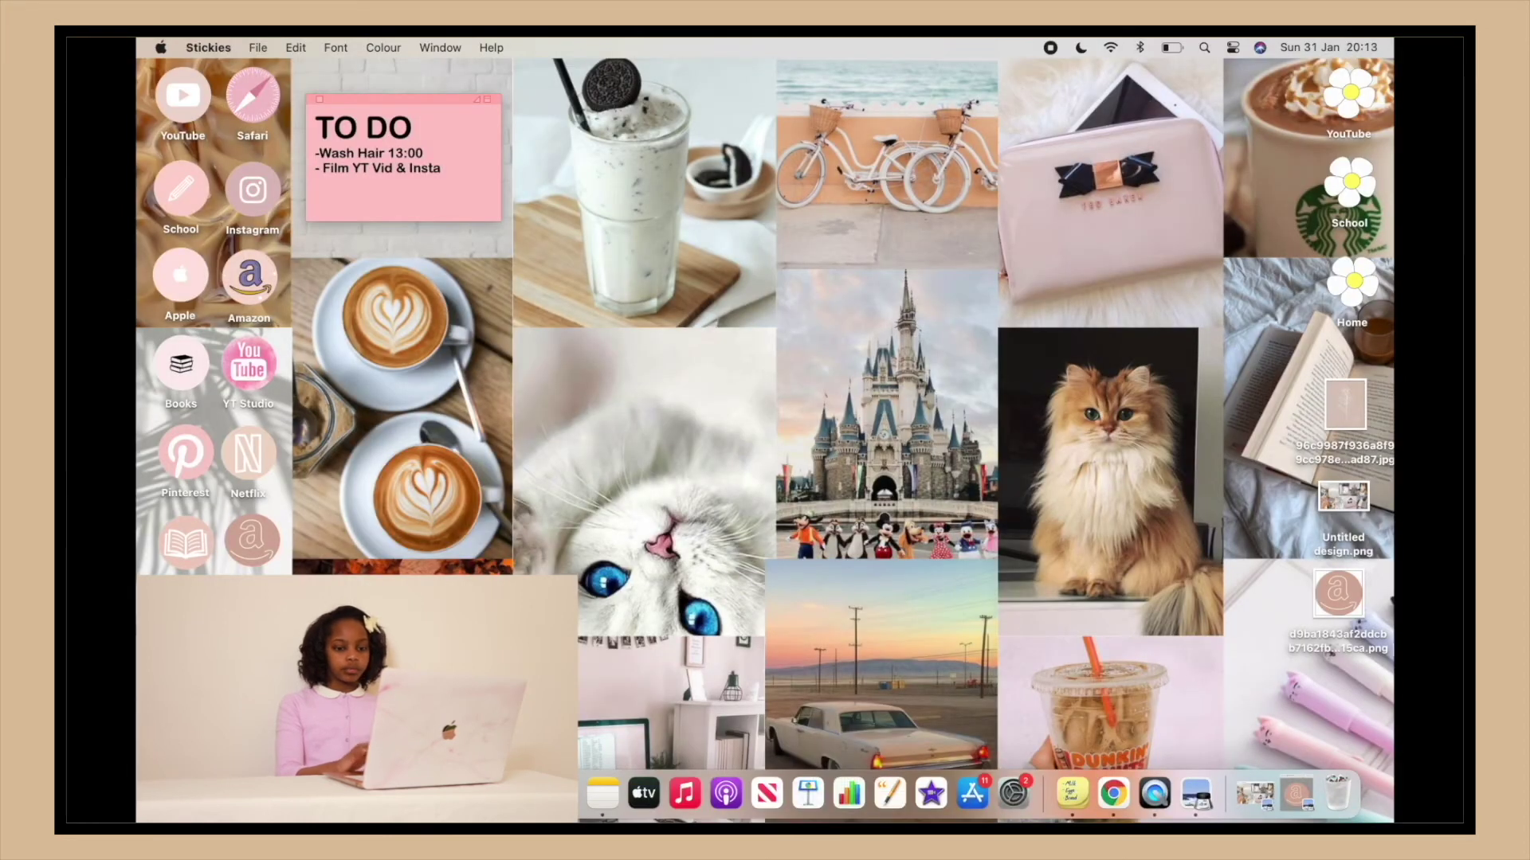
pyautogui.click(1074, 796)
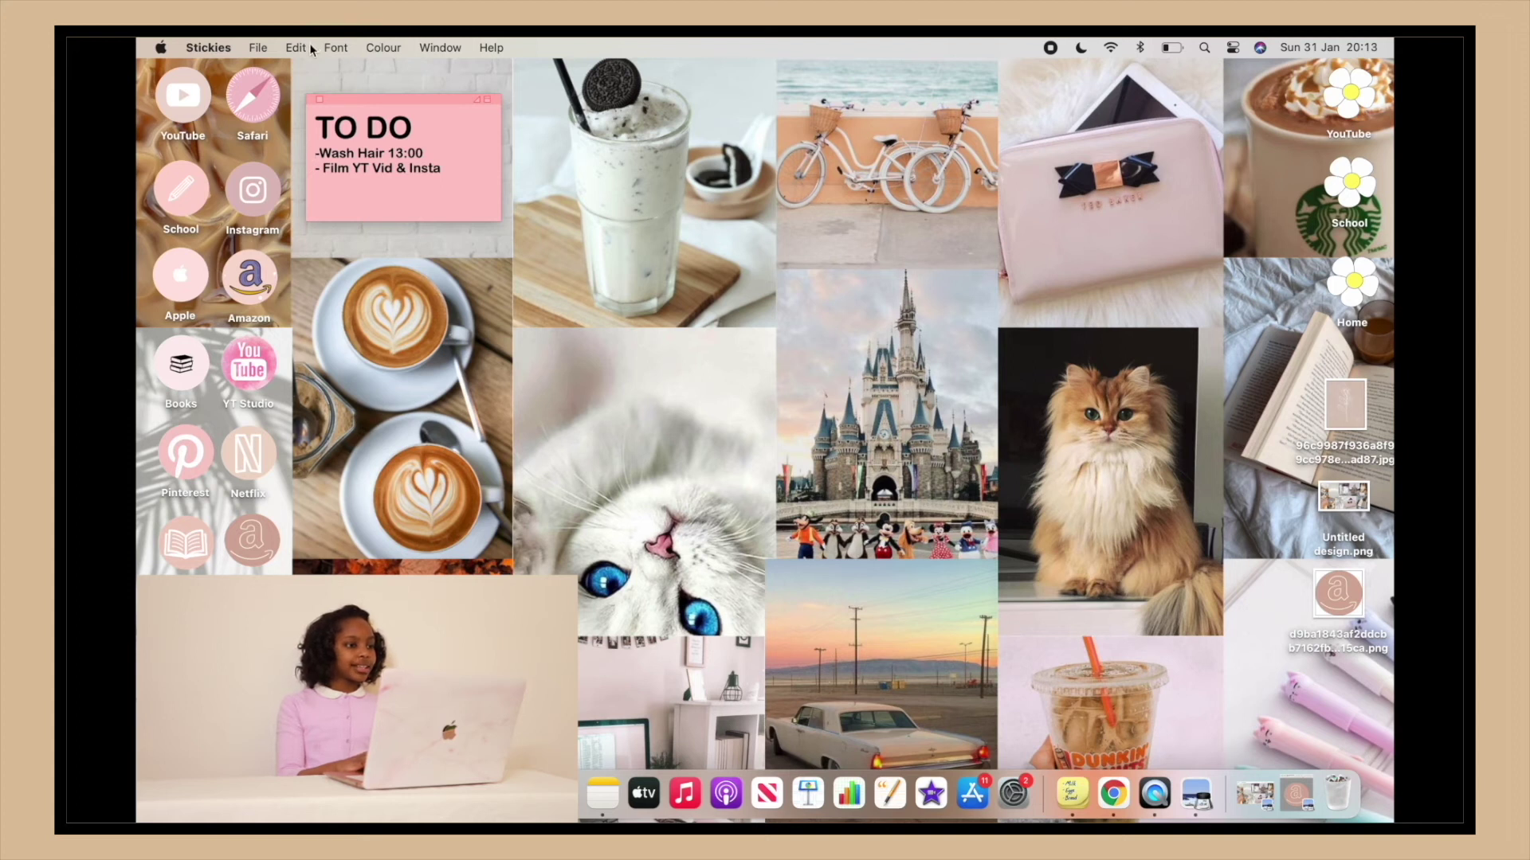
# Step: Create a new sticky note, move it away from the TO DO note and shrink it slightly
pyautogui.click(258, 48)
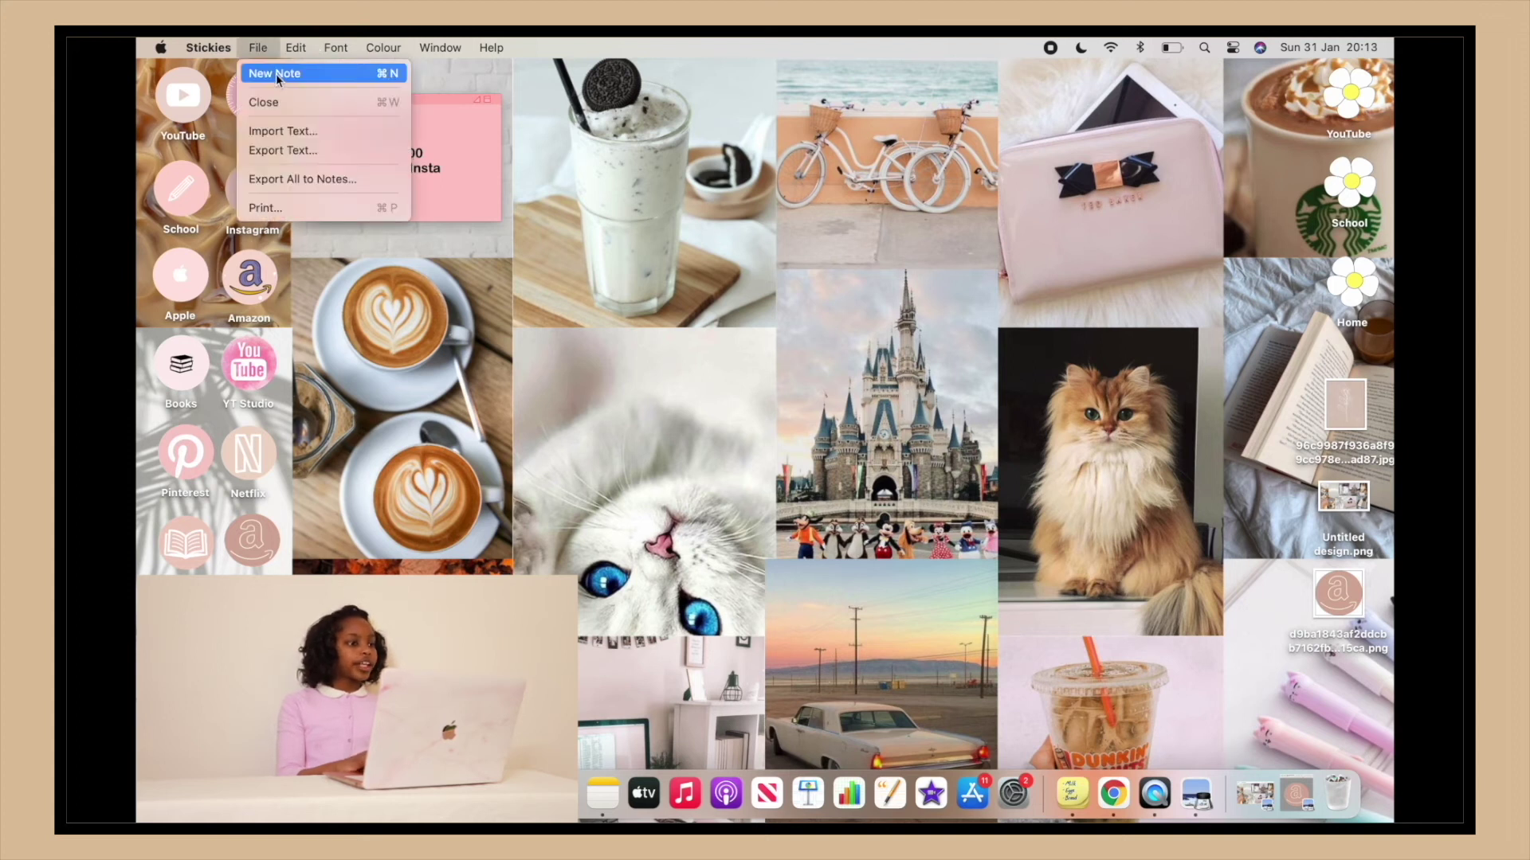
pyautogui.click(276, 74)
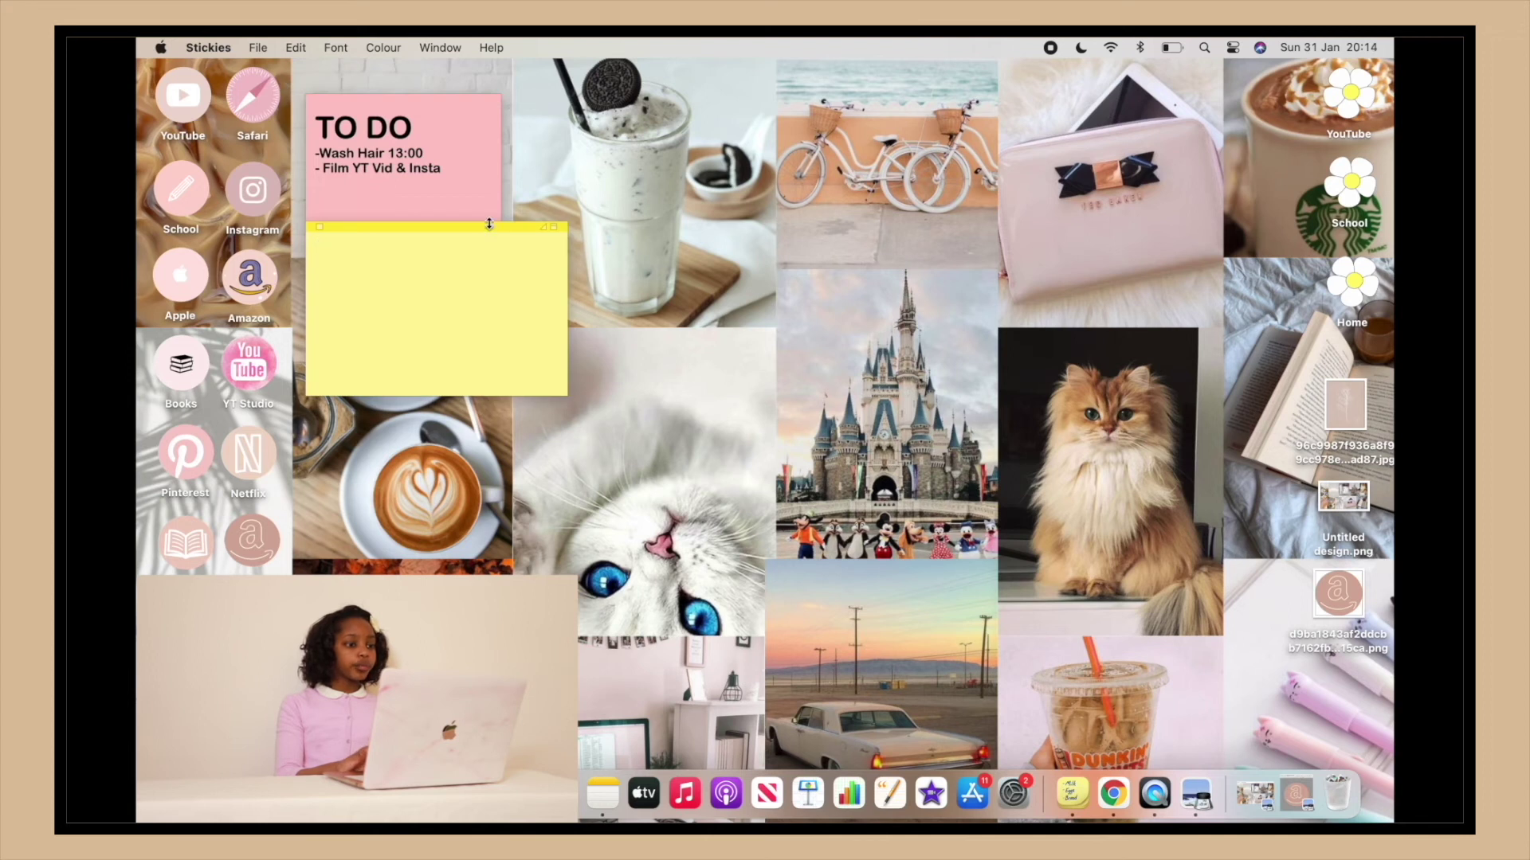
pyautogui.moveTo(496, 225); pyautogui.dragTo(820, 231)
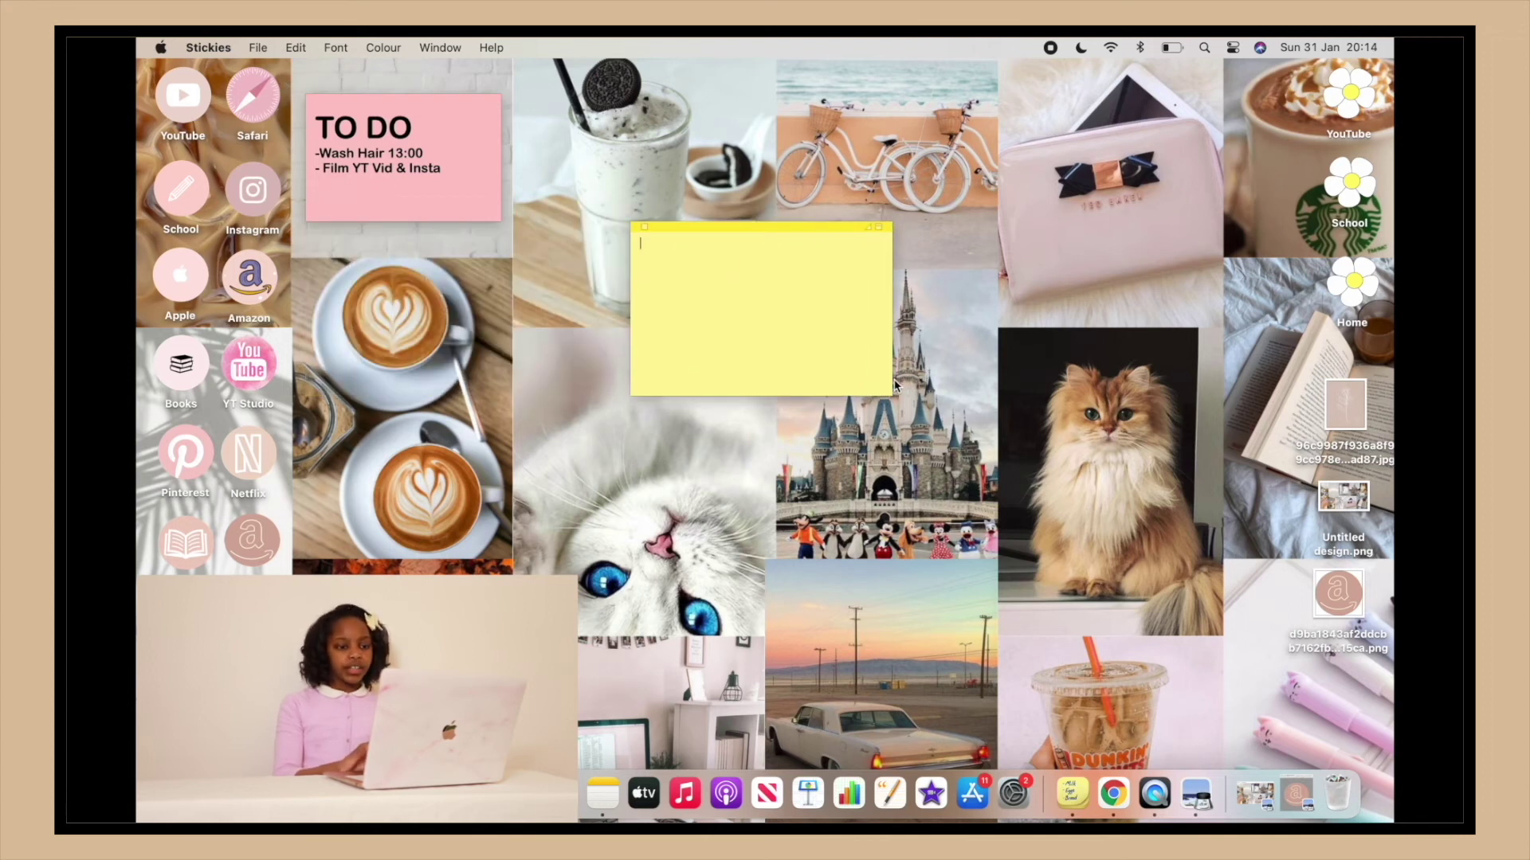
pyautogui.moveTo(890, 394)
pyautogui.mouseDown()
pyautogui.moveTo(813, 348)
pyautogui.moveTo(1020, 553)
pyautogui.moveTo(635, 116)
pyautogui.moveTo(819, 266)
pyautogui.moveTo(805, 328)
pyautogui.moveTo(883, 386)
pyautogui.mouseUp()
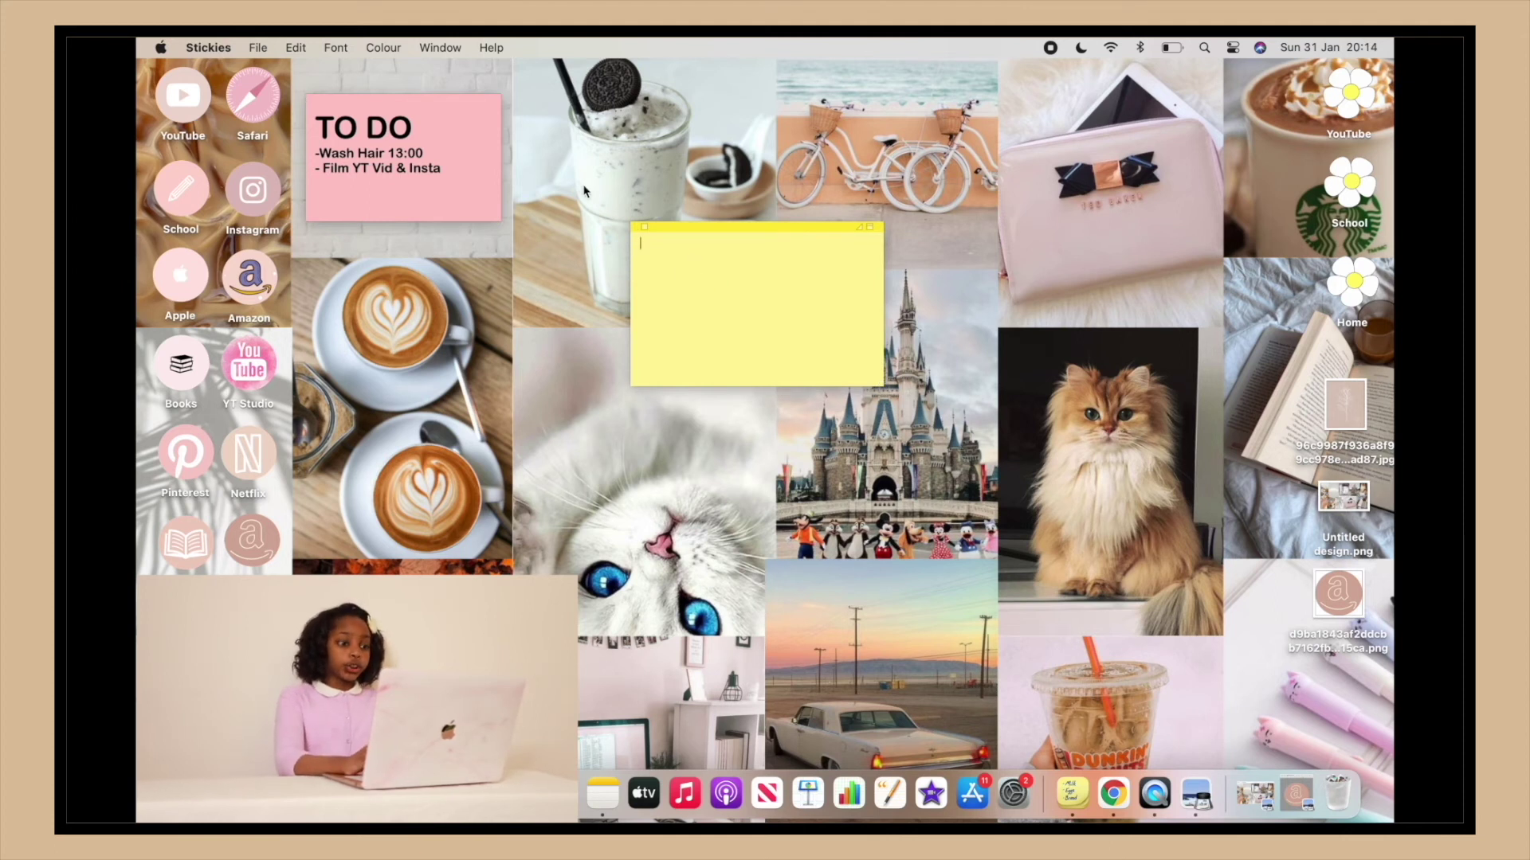
# Step: Write "Subscribe To Min Tech" in the yellow note and make the text one step bigger
pyautogui.write('Subscribe To Min ')
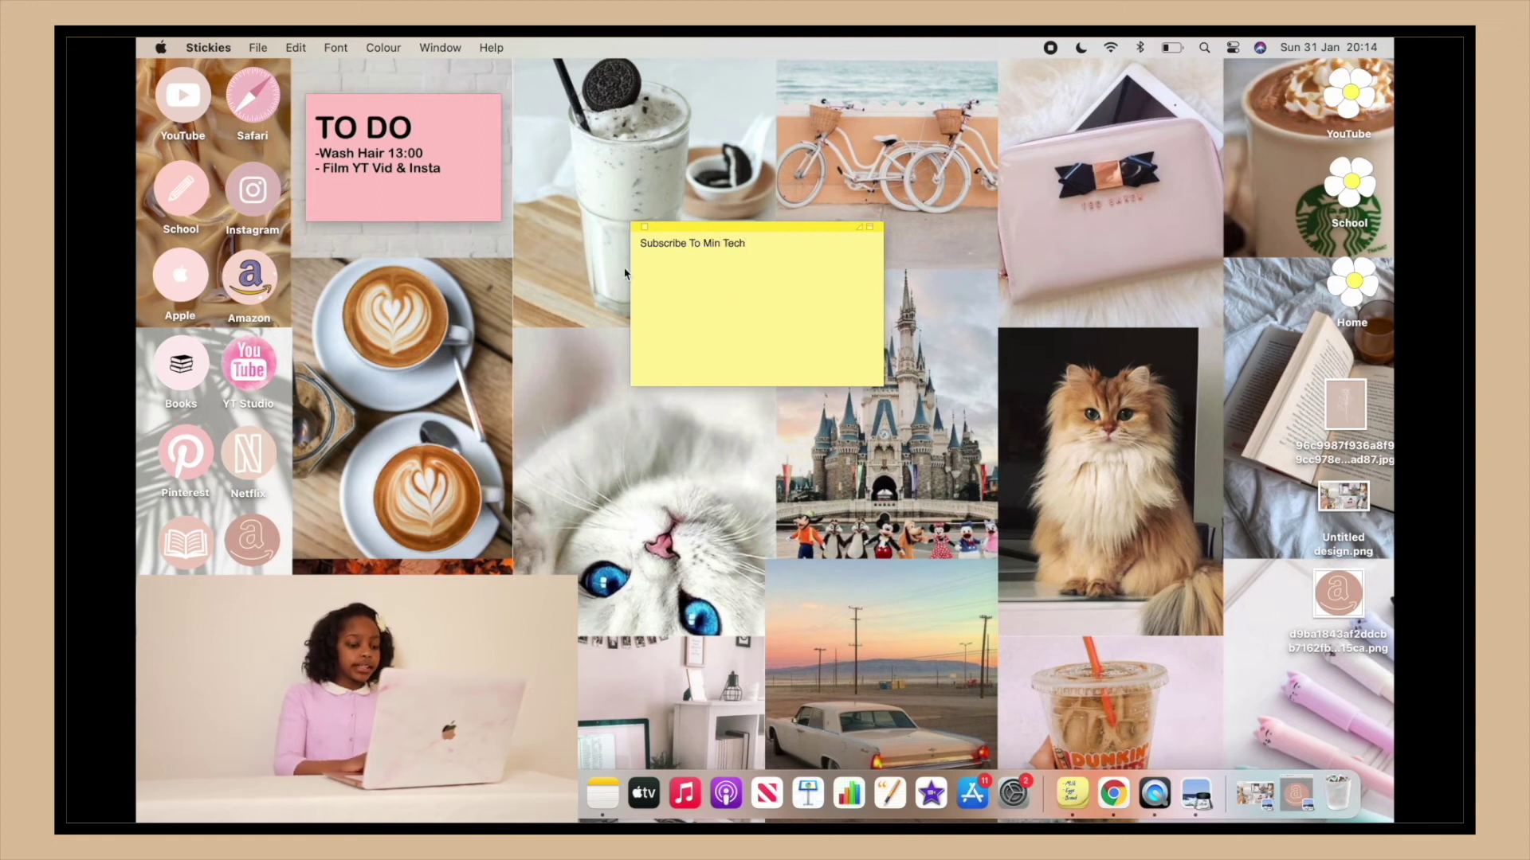
pyautogui.write('Tech')
pyautogui.moveTo(741, 243); pyautogui.dragTo(615, 239)
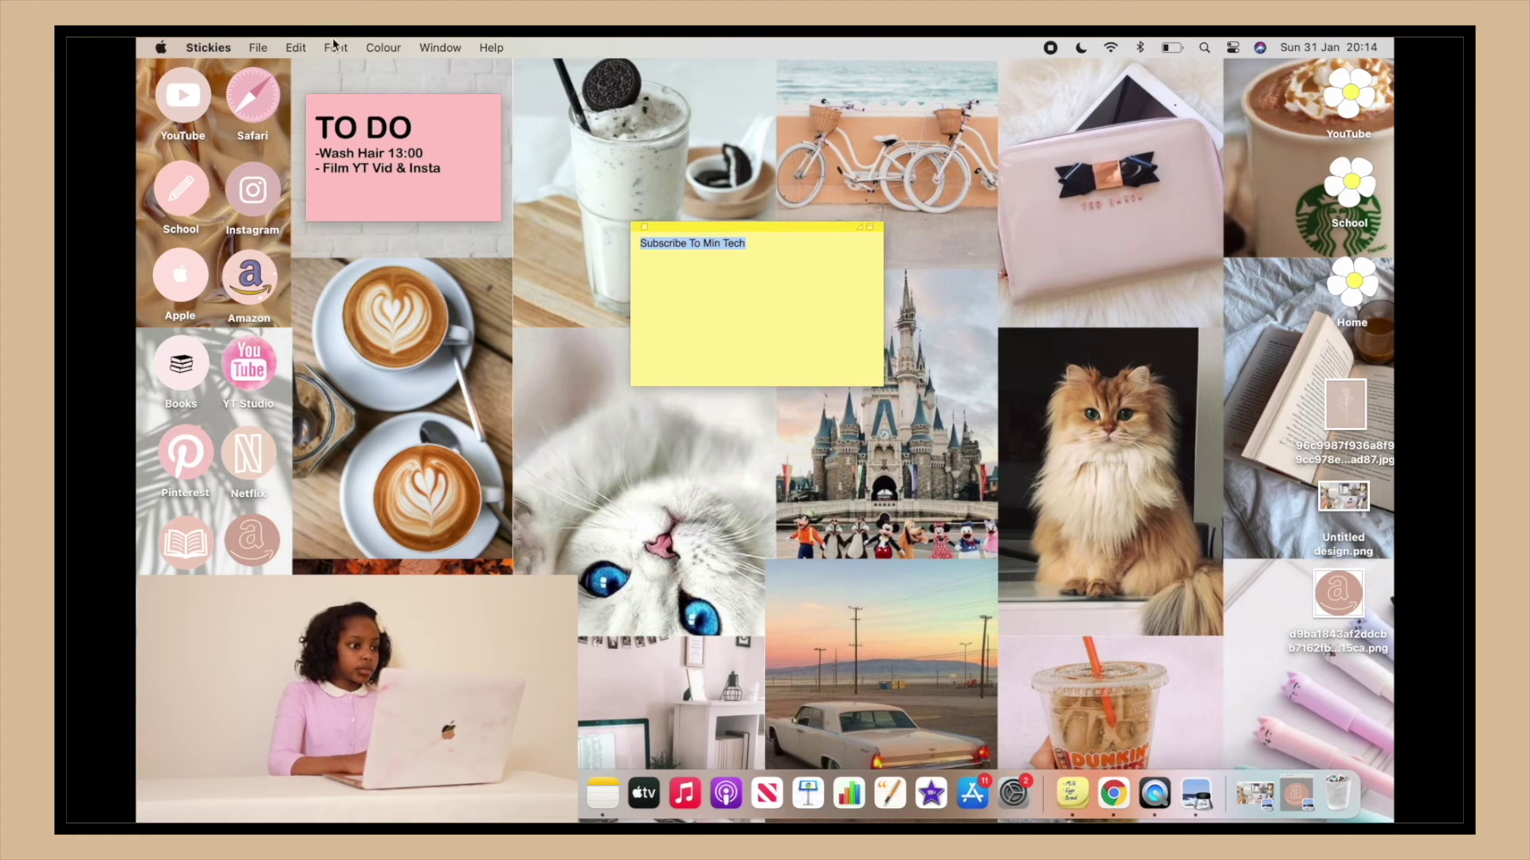
pyautogui.click(307, 45)
pyautogui.moveTo(352, 48)
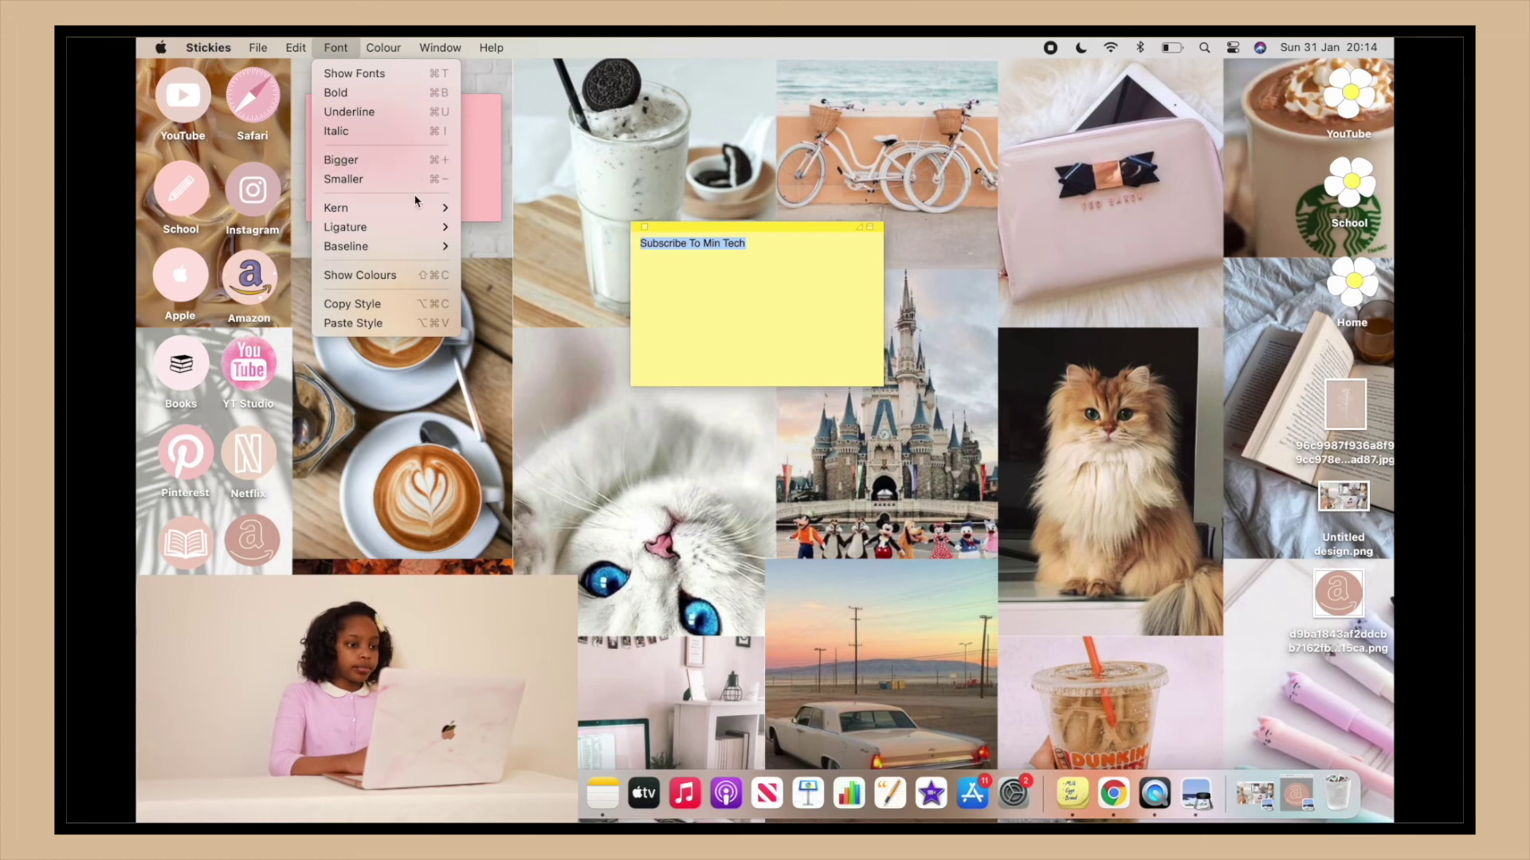
pyautogui.click(412, 171)
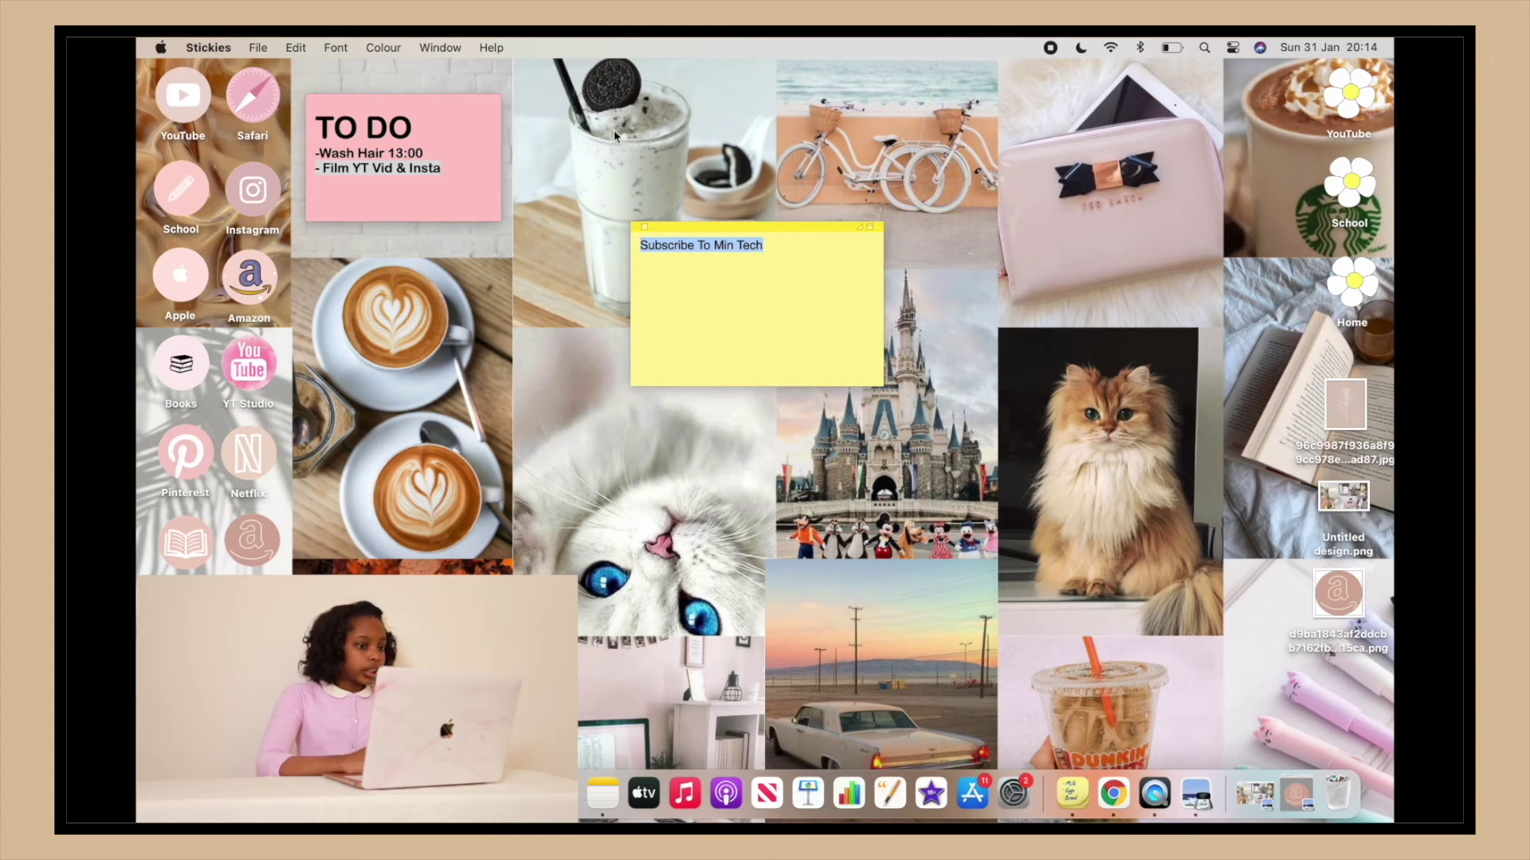
# Step: Enlarge the "Subscribe To Min Tech" text in the yellow note to size 24
pyautogui.click(301, 48)
pyautogui.moveTo(349, 44)
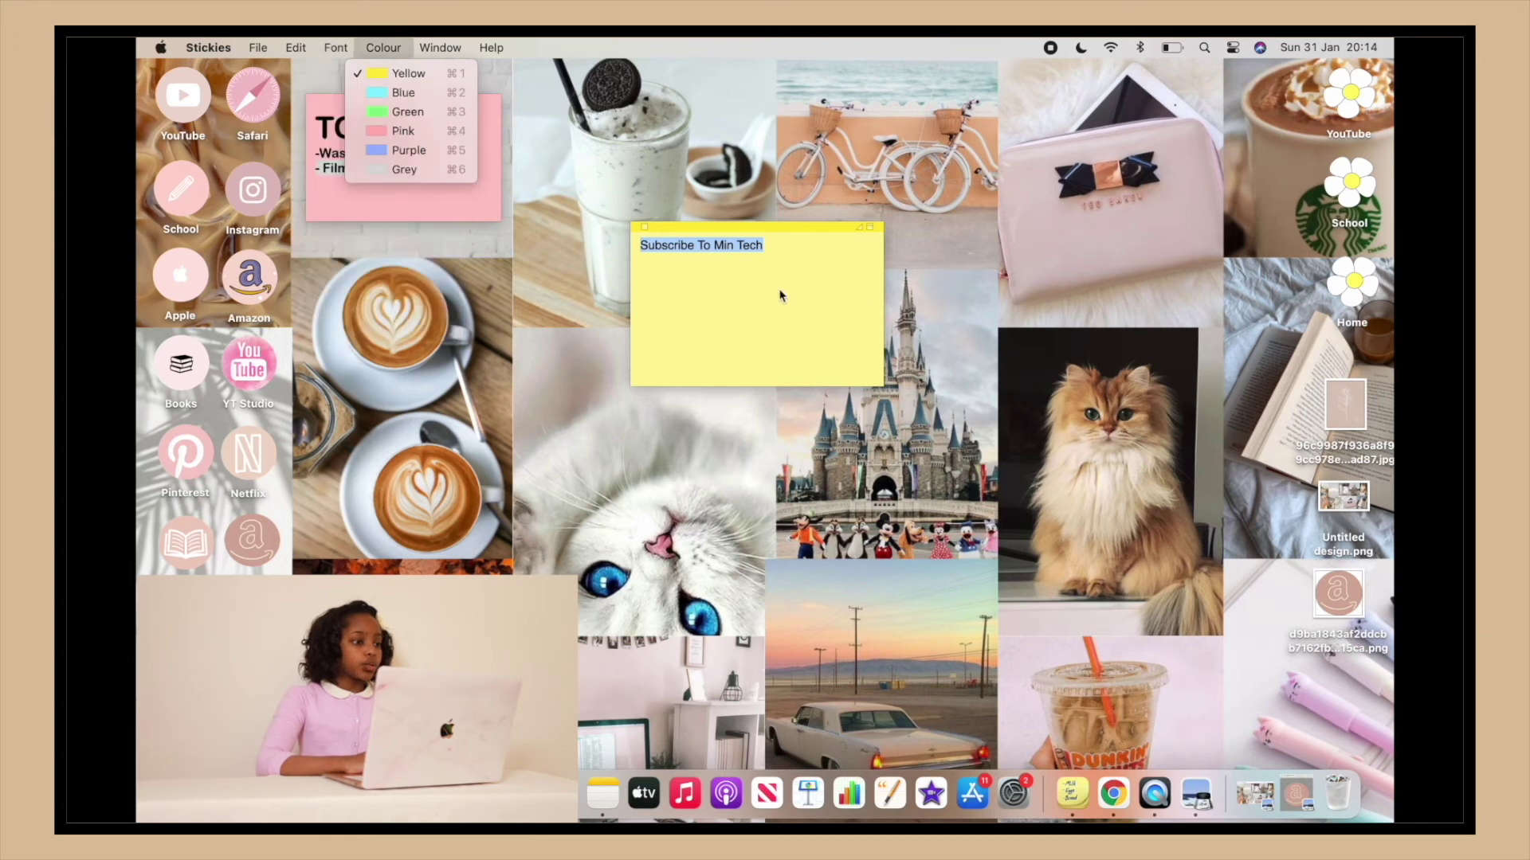
pyautogui.moveTo(779, 249); pyautogui.dragTo(654, 249)
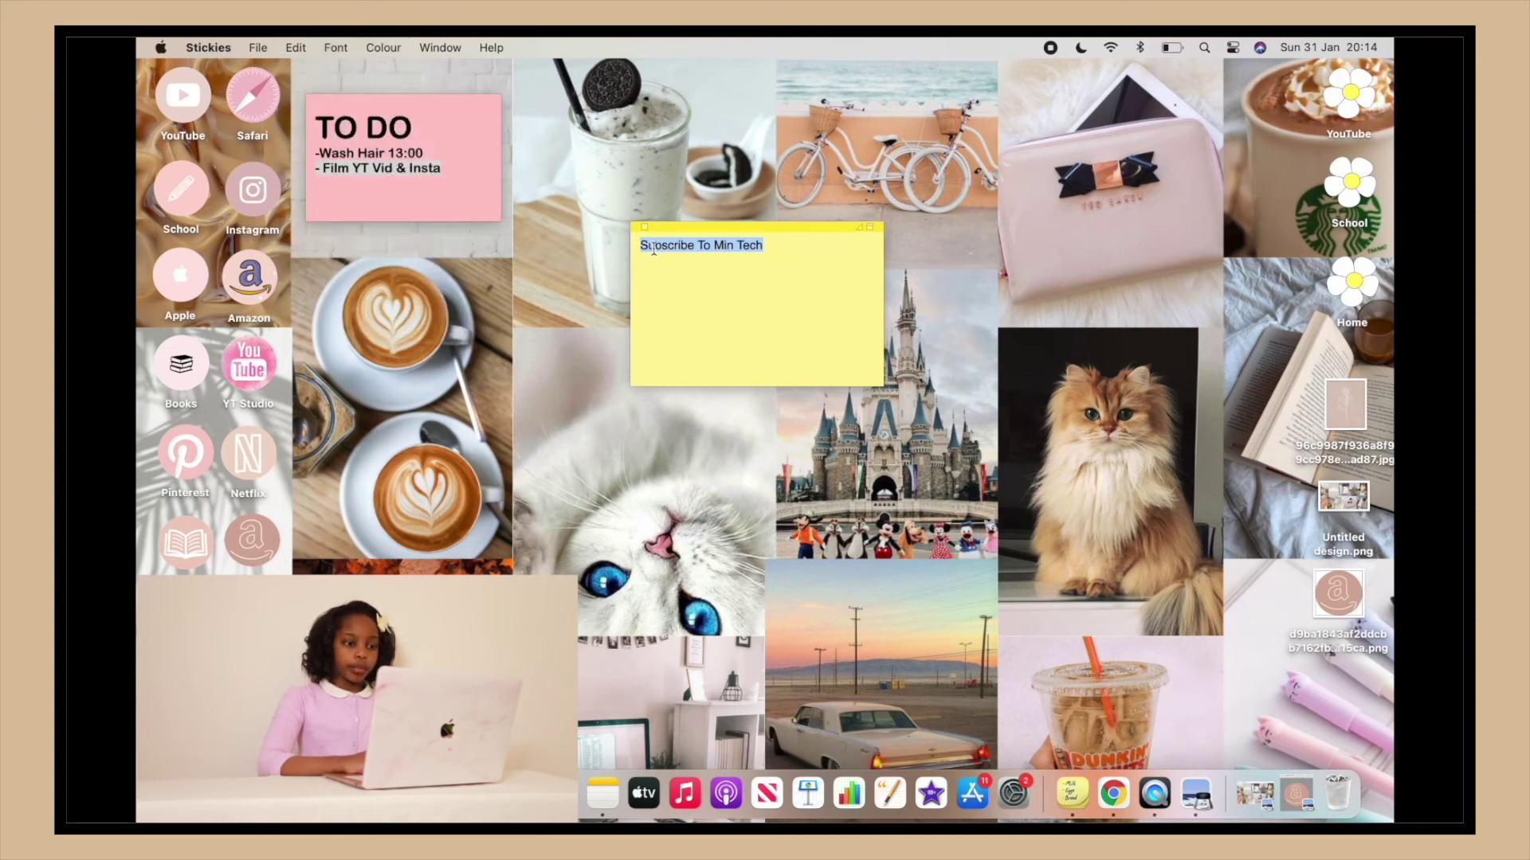
pyautogui.press('super+plus')
pyautogui.press('super+plus')
pyautogui.press('super+plus')
pyautogui.press('super+plus')
pyautogui.press('super+plus')
pyautogui.press('super+plus')
pyautogui.press('super+plus')
pyautogui.press('super+plus')
# Step: Show the font settings, place them clear of the note's text and apply Brush Script MT to it
pyautogui.click(333, 46)
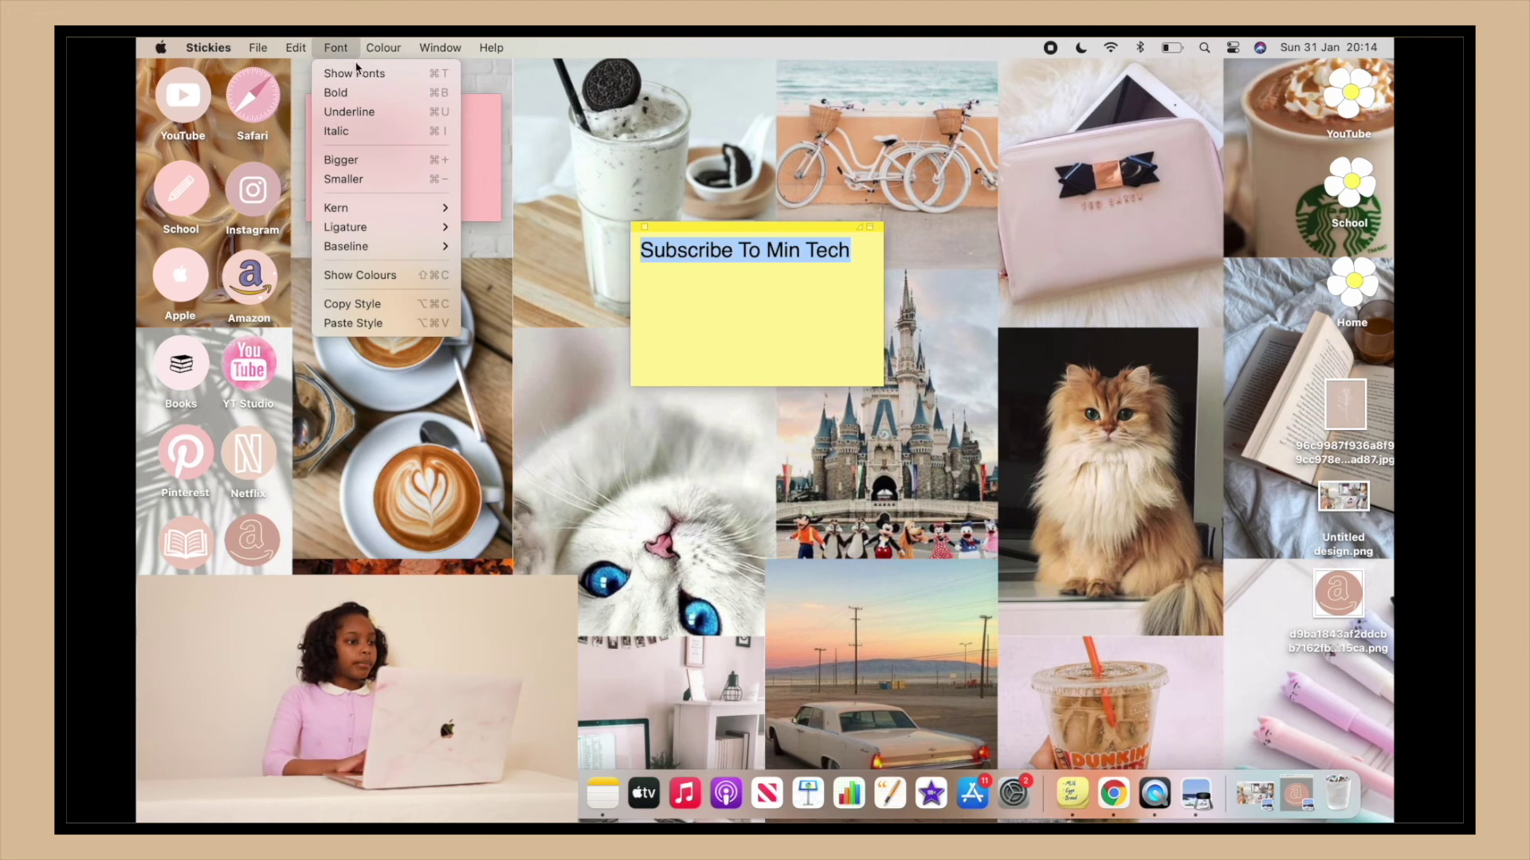
pyautogui.click(356, 70)
pyautogui.scroll(5, 721, 341)
pyautogui.moveTo(664, 228)
pyautogui.mouseDown()
pyautogui.moveTo(952, 321)
pyautogui.moveTo(961, 340)
pyautogui.mouseUp()
pyautogui.click(965, 400)
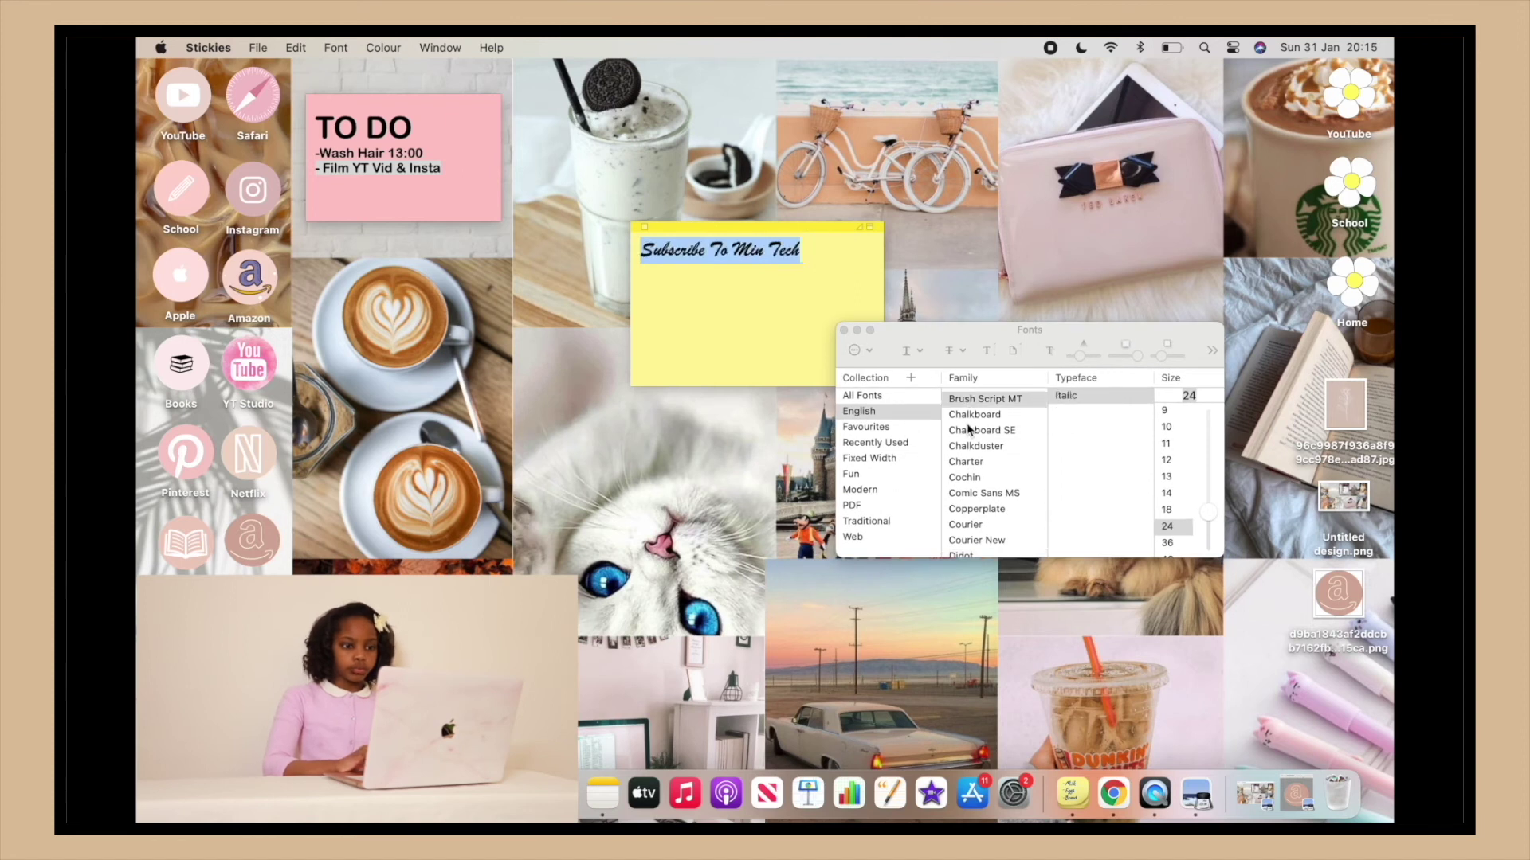
# Step: Try Bradley Hand, Bodoni 72 Smallcaps, Bodoni 72 Oldstyle, Big Caslon, Avenir Next and Avenir on the note's text
pyautogui.scroll(3, 969, 429)
pyautogui.click(999, 475)
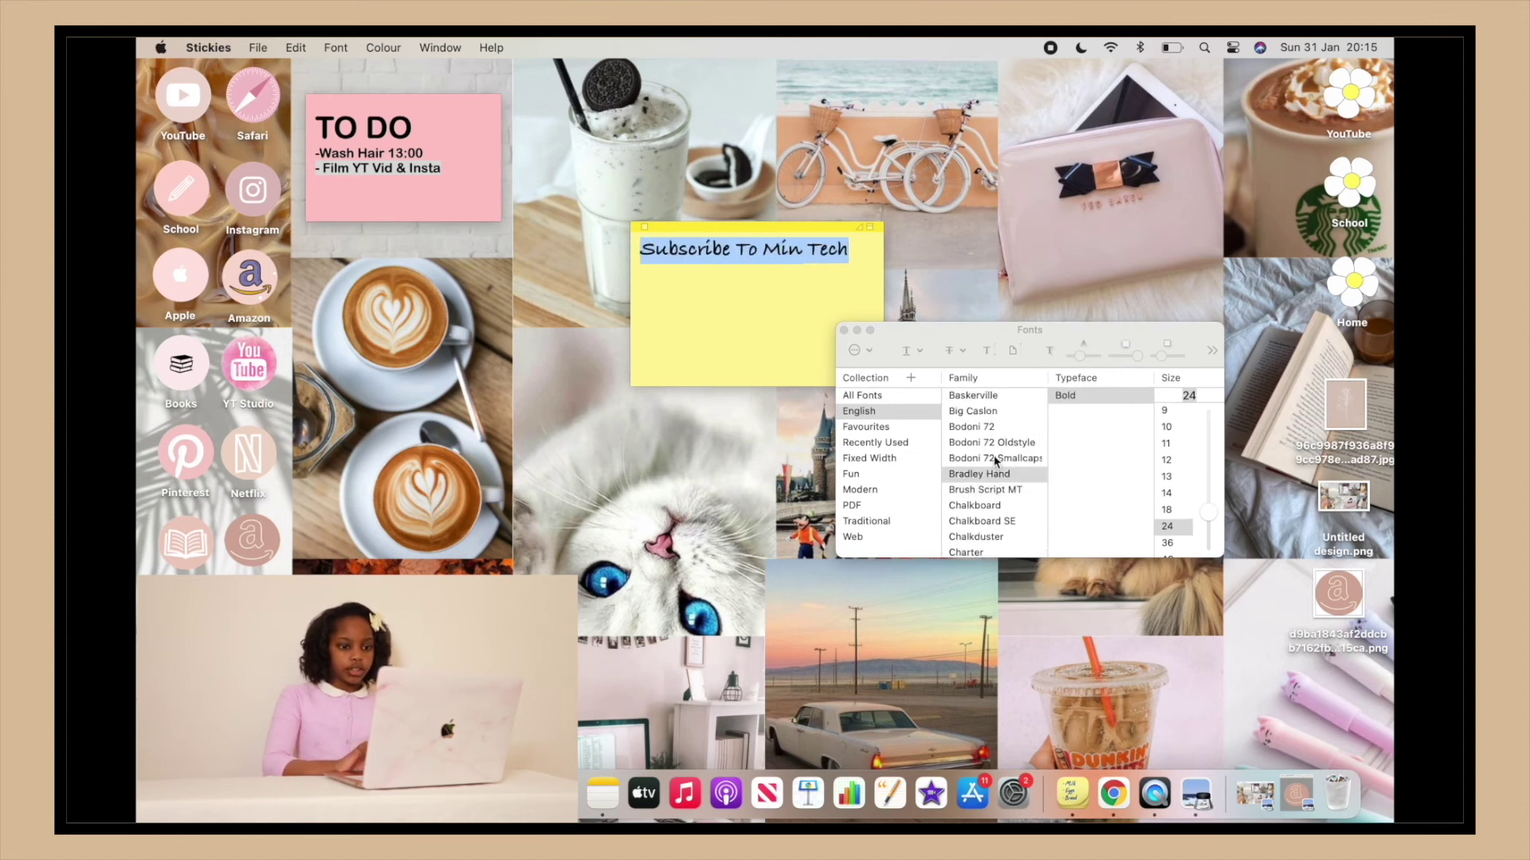
pyautogui.click(995, 459)
pyautogui.click(992, 442)
pyautogui.scroll(3, 990, 470)
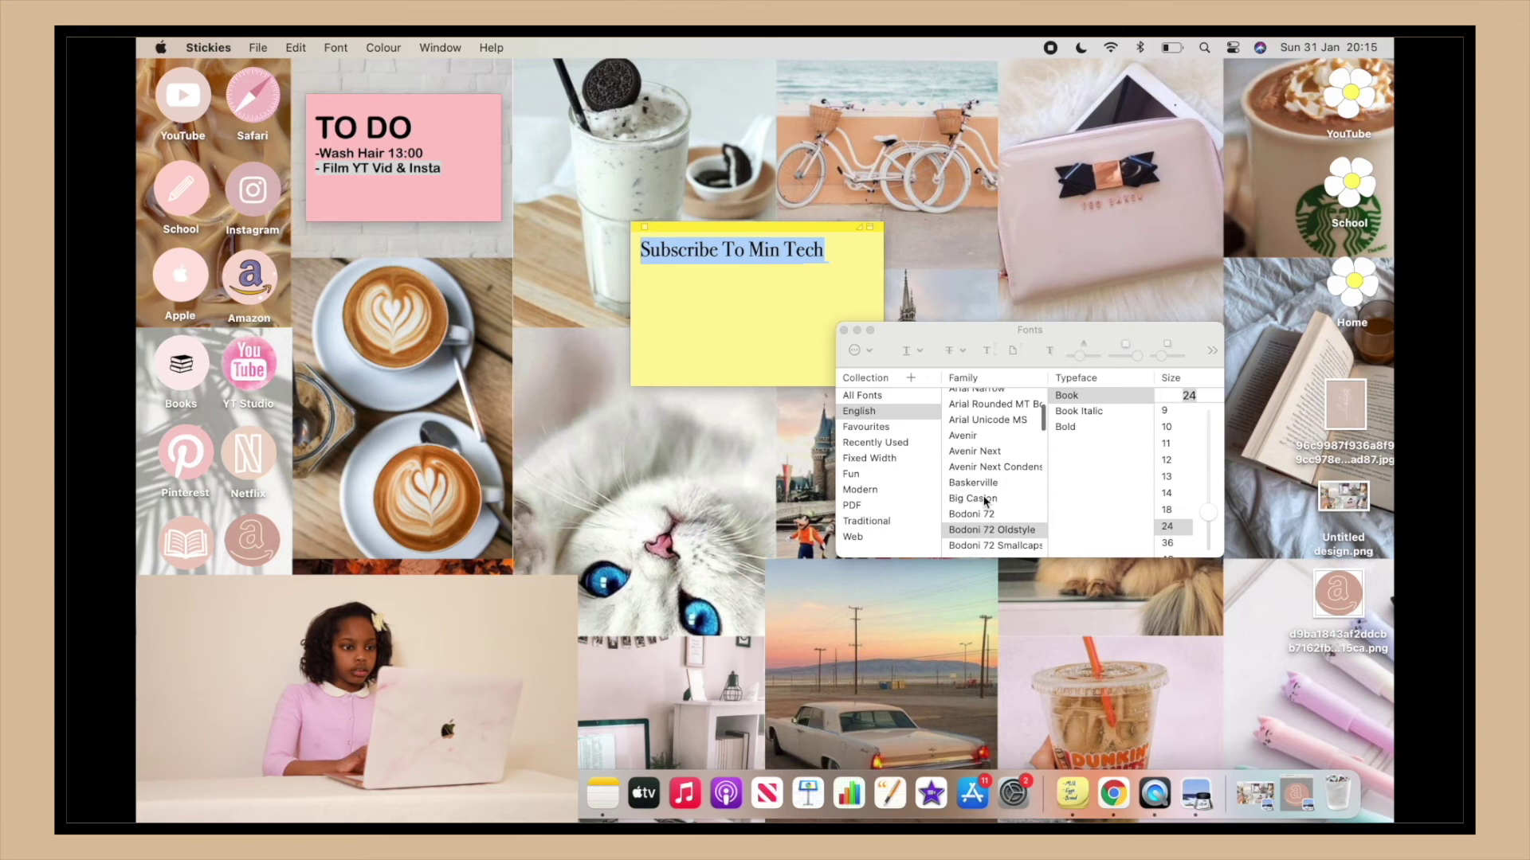
pyautogui.click(986, 500)
pyautogui.click(984, 451)
pyautogui.scroll(3, 988, 478)
pyautogui.click(987, 521)
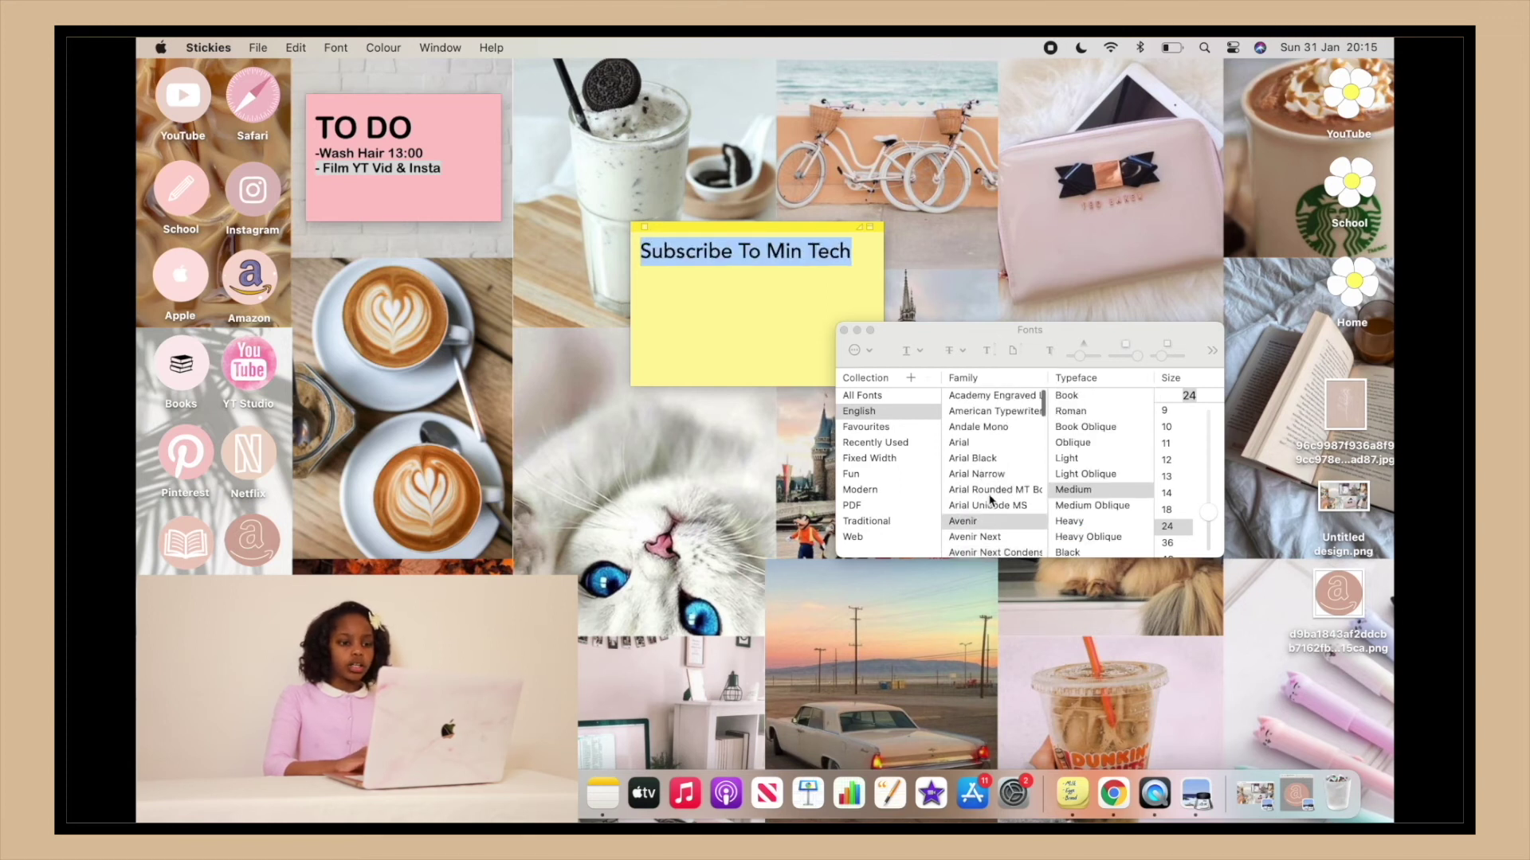
# Step: Try Arial Rounded MT Bold, Arial Narrow, Arial Black, Arial and American Typewriter on the note's text
pyautogui.click(990, 494)
pyautogui.click(993, 474)
pyautogui.click(992, 460)
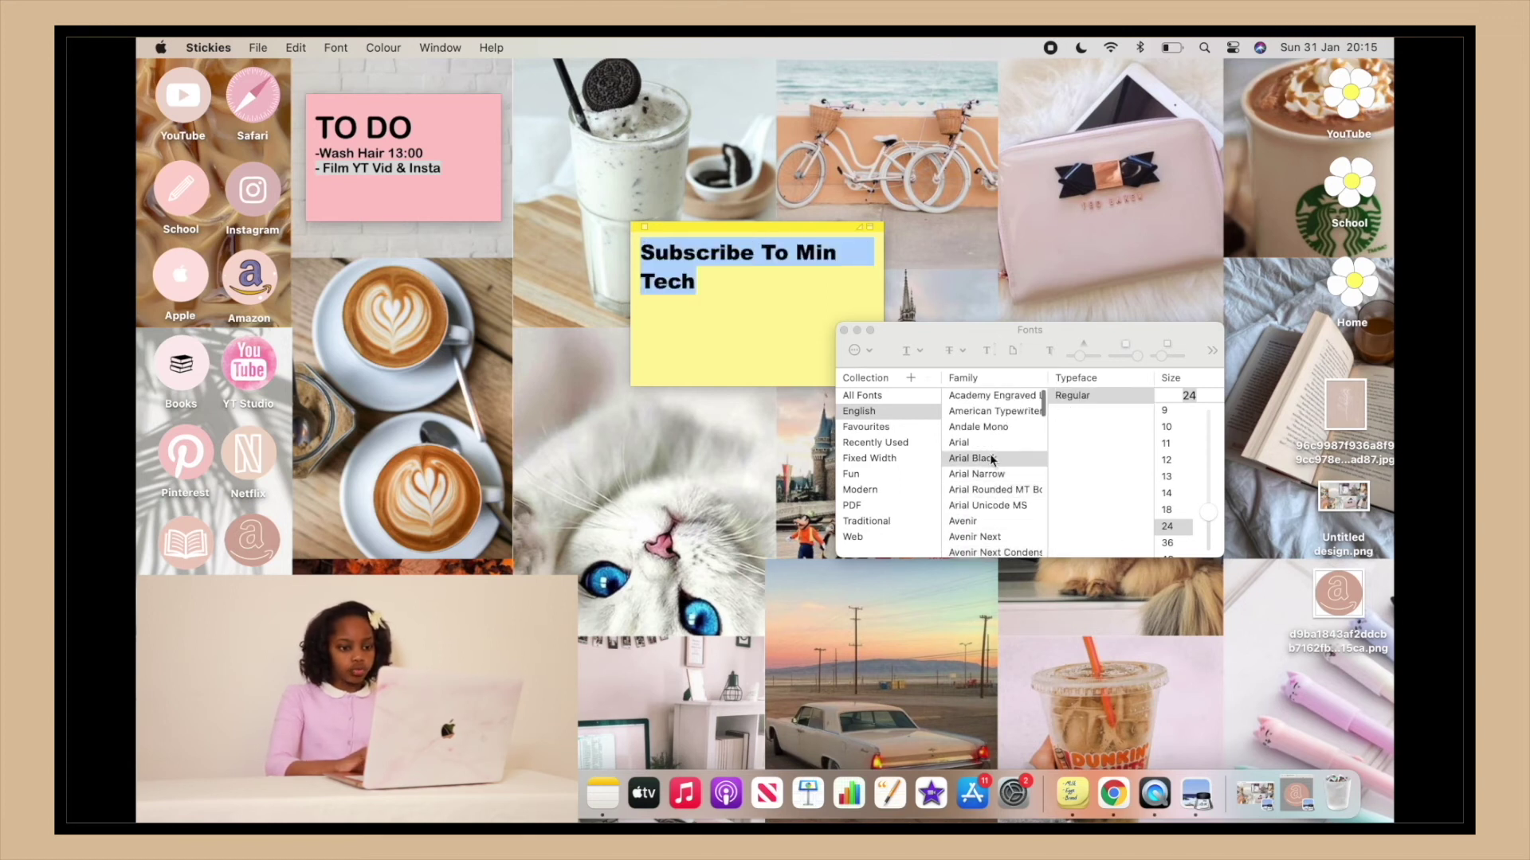
pyautogui.click(992, 442)
pyautogui.click(997, 410)
# Step: Try Big Caslon, Bodoni 72 Oldstyle, Brush Script MT, Chalkduster and Copperplate on the yellow note's text
pyautogui.scroll(-3, 1000, 470)
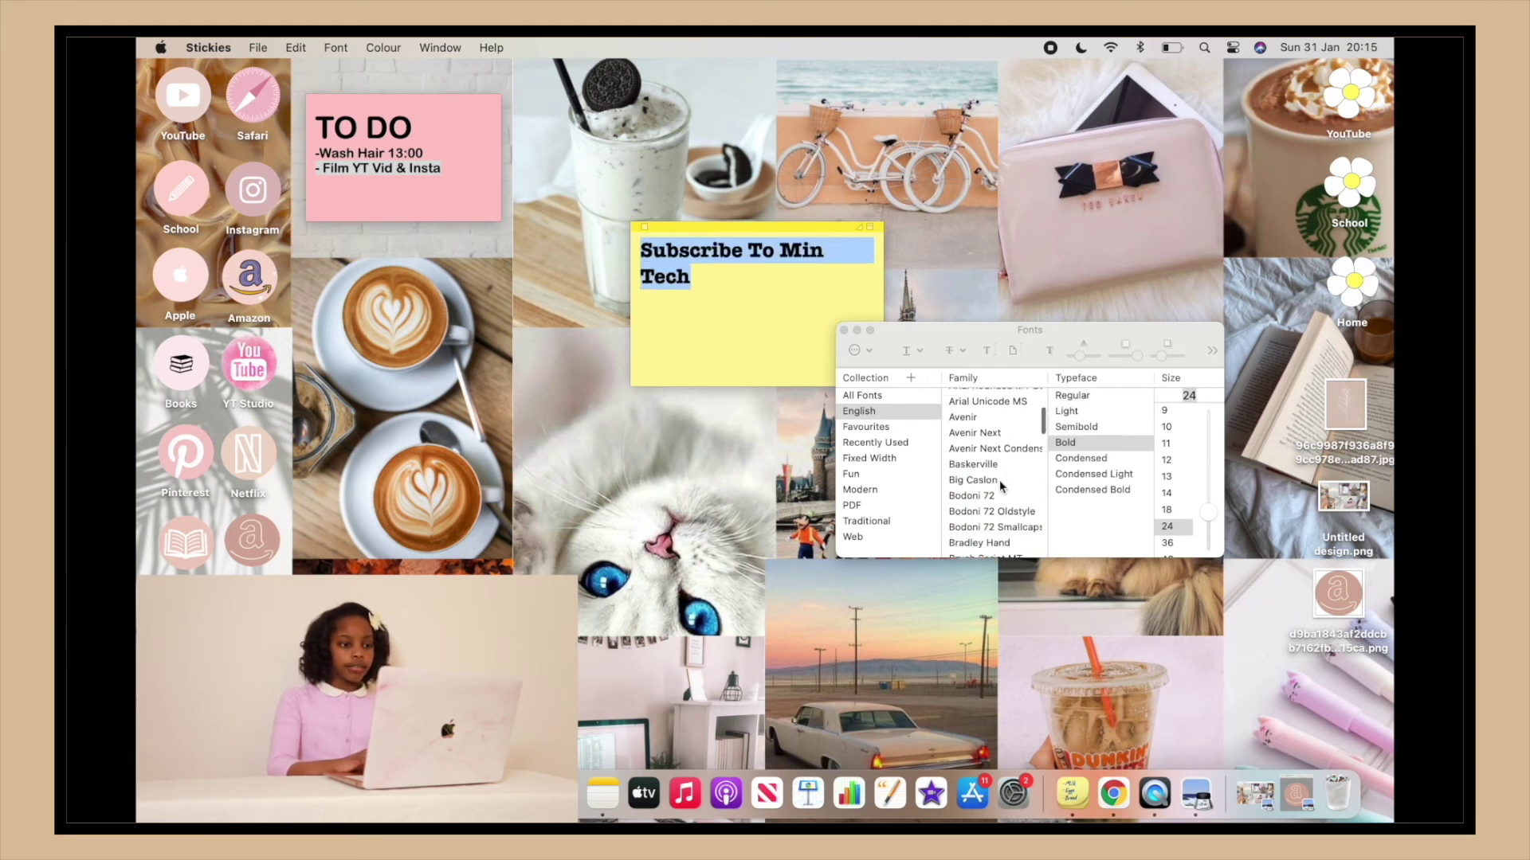
pyautogui.click(1001, 483)
pyautogui.click(999, 511)
pyautogui.scroll(-2, 1001, 500)
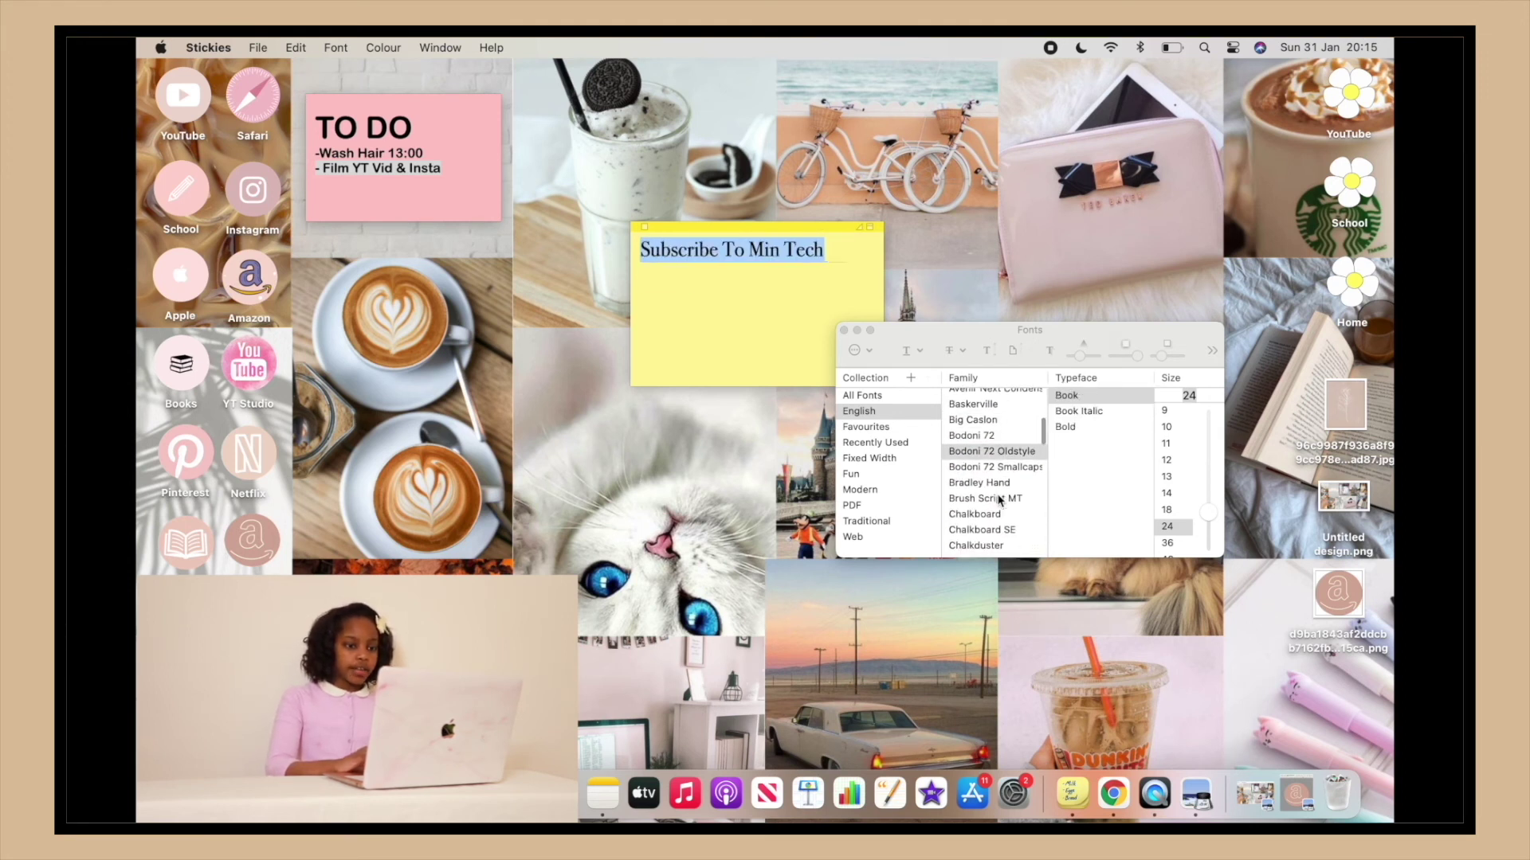
pyautogui.click(1000, 500)
pyautogui.scroll(-3, 999, 478)
pyautogui.click(995, 461)
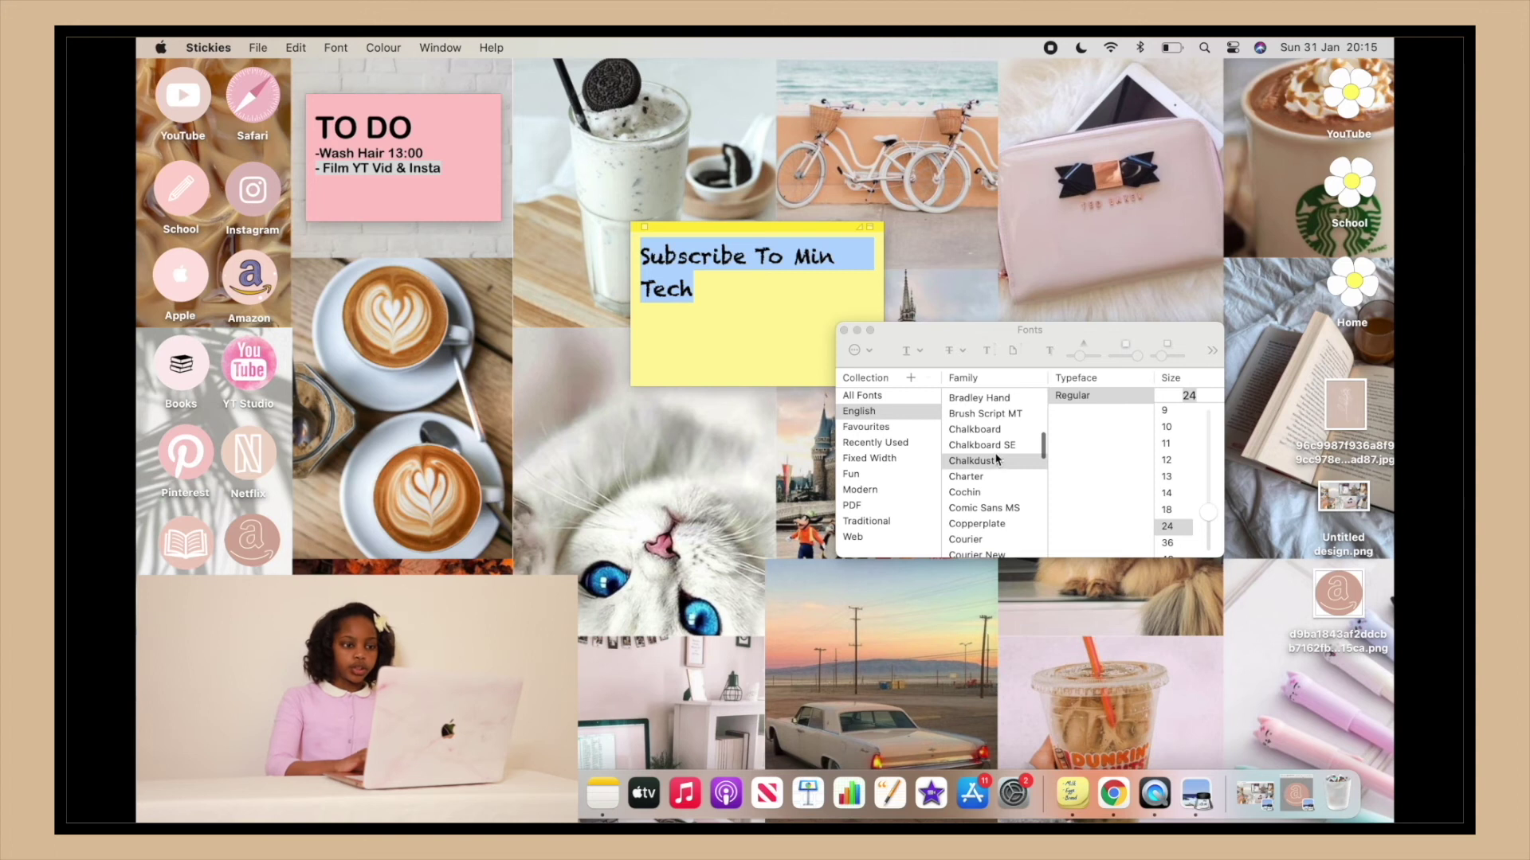
pyautogui.click(983, 523)
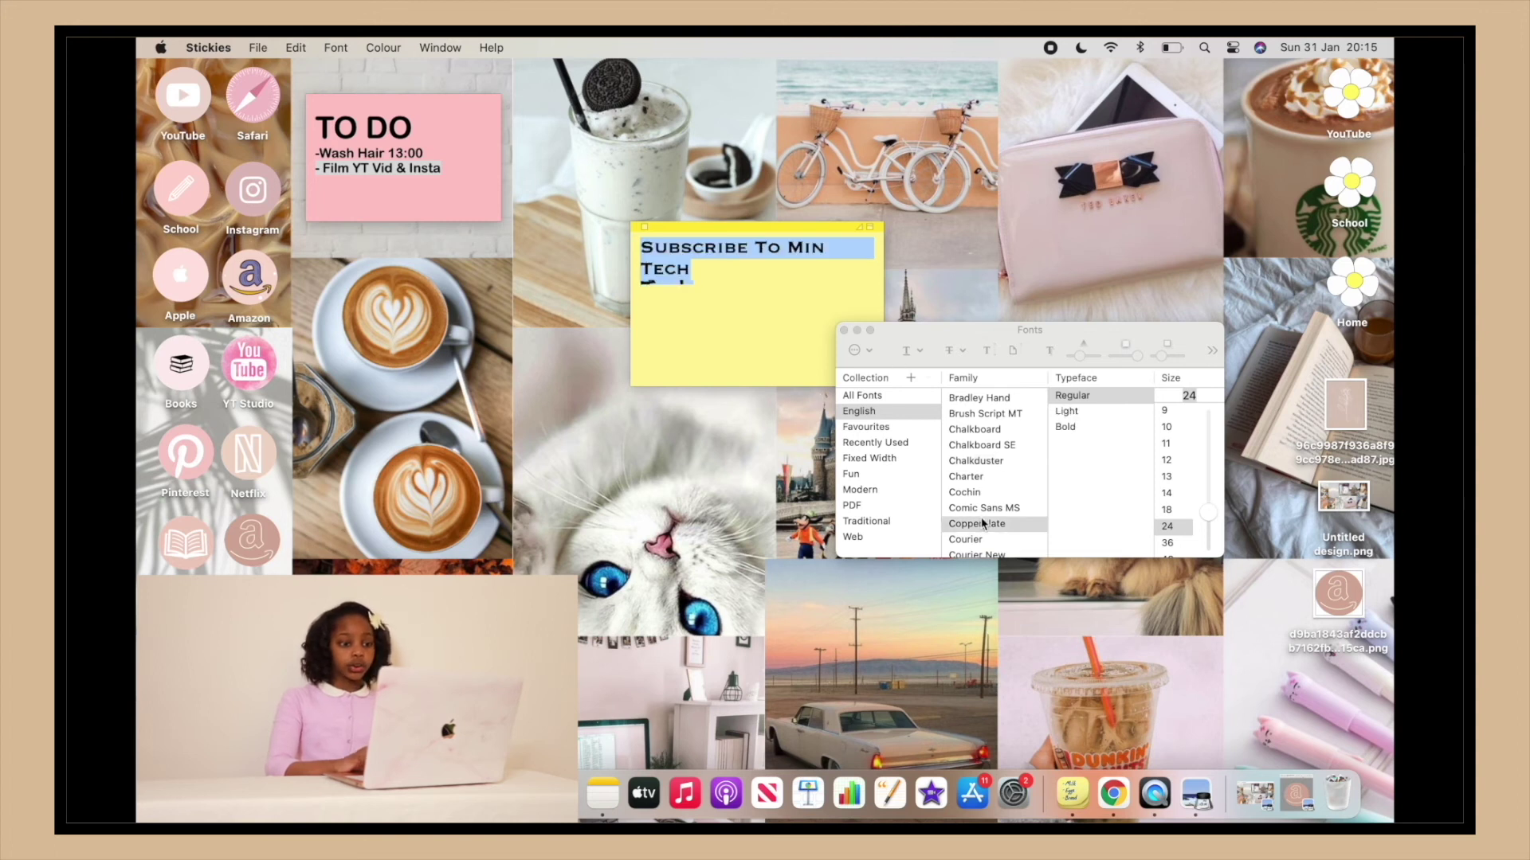
# Step: Try Hoefler Text and several other font families further down the list on the note's text
pyautogui.scroll(-5, 983, 510)
pyautogui.click(972, 501)
pyautogui.click(996, 547)
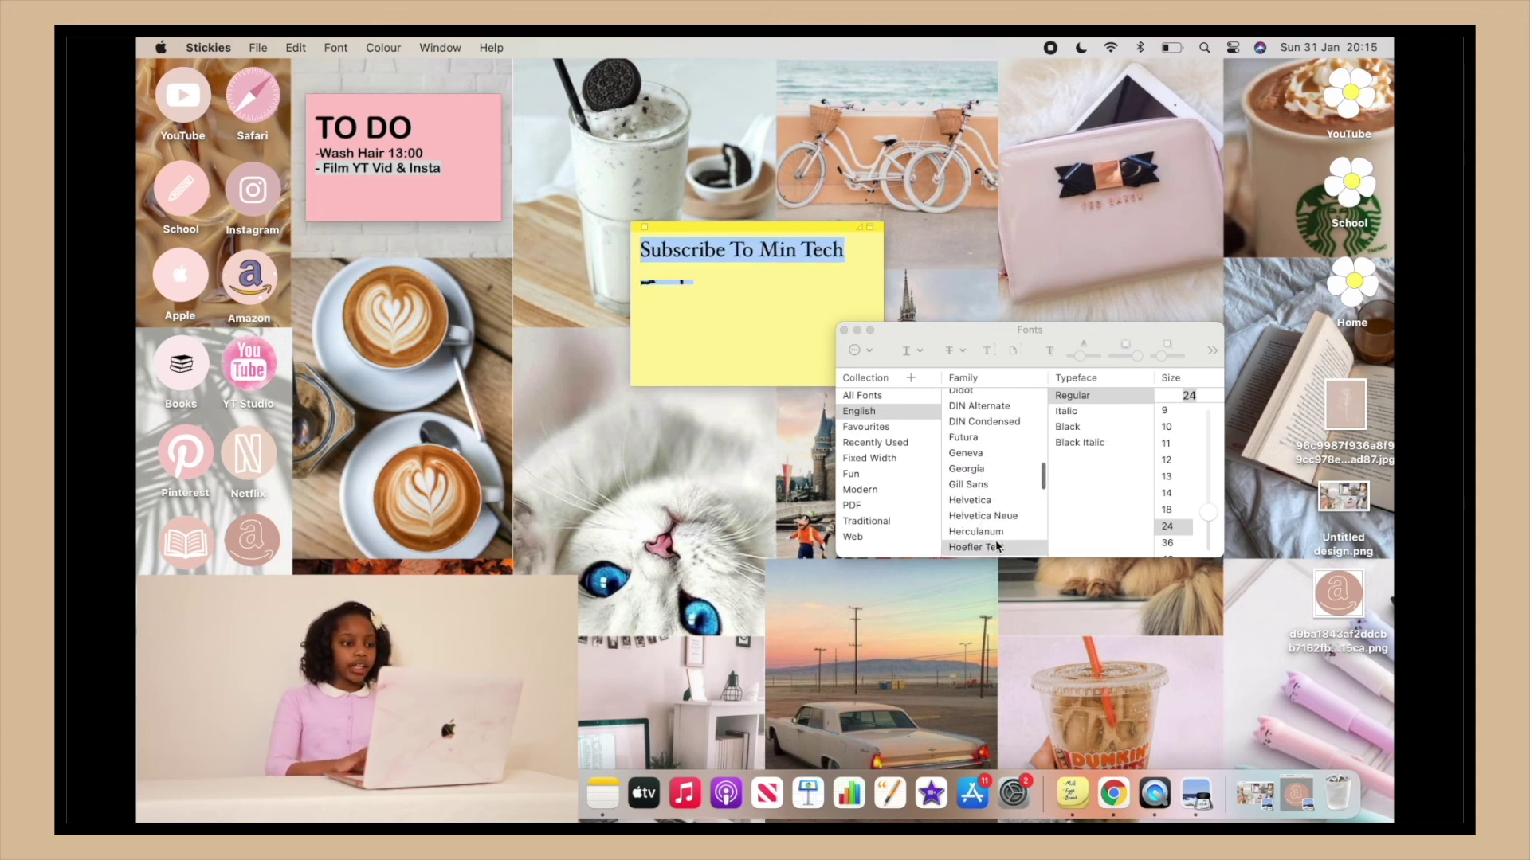
pyautogui.scroll(-3, 992, 536)
pyautogui.click(976, 527)
pyautogui.scroll(-3, 973, 526)
pyautogui.click(971, 529)
# Step: Try Avenir on the note's text, apply Baskerville instead and close the font settings
pyautogui.scroll(10, 980, 510)
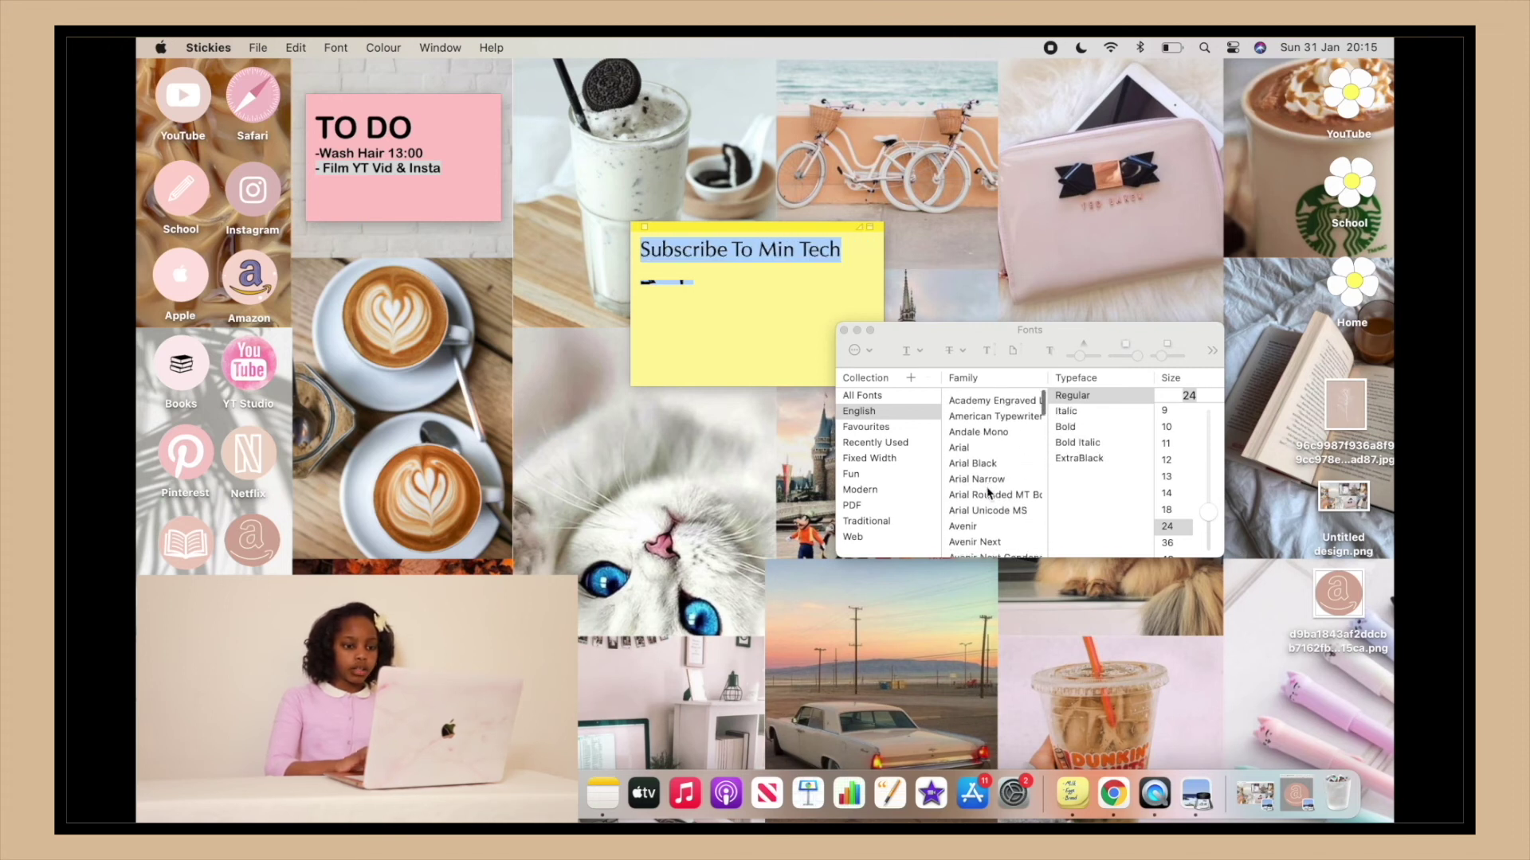
pyautogui.click(964, 526)
pyautogui.scroll(-3, 972, 518)
pyautogui.click(970, 530)
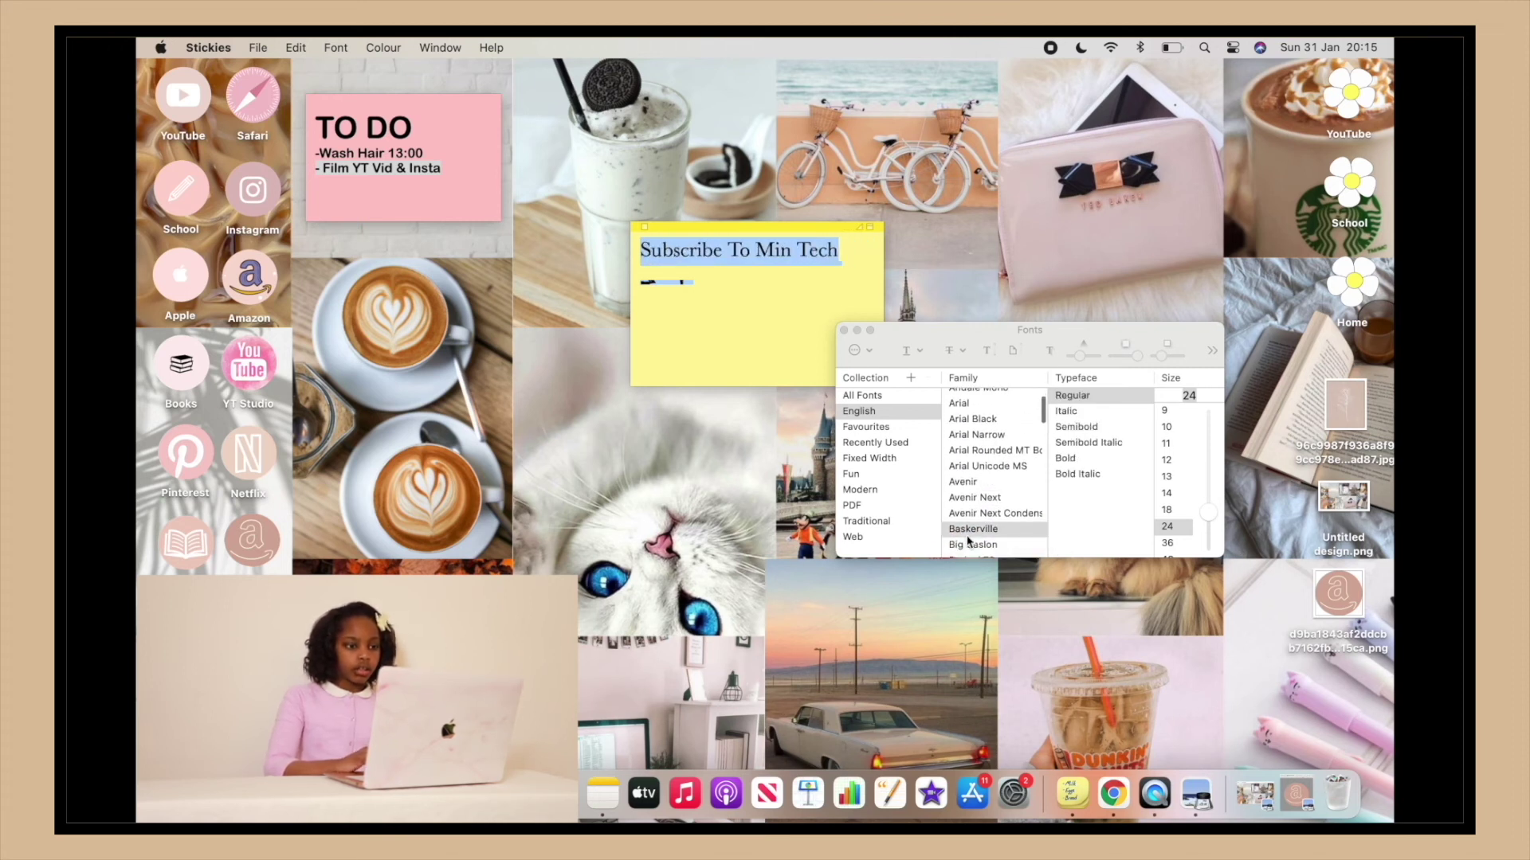
pyautogui.click(844, 331)
pyautogui.click(810, 286)
pyautogui.press('Return')
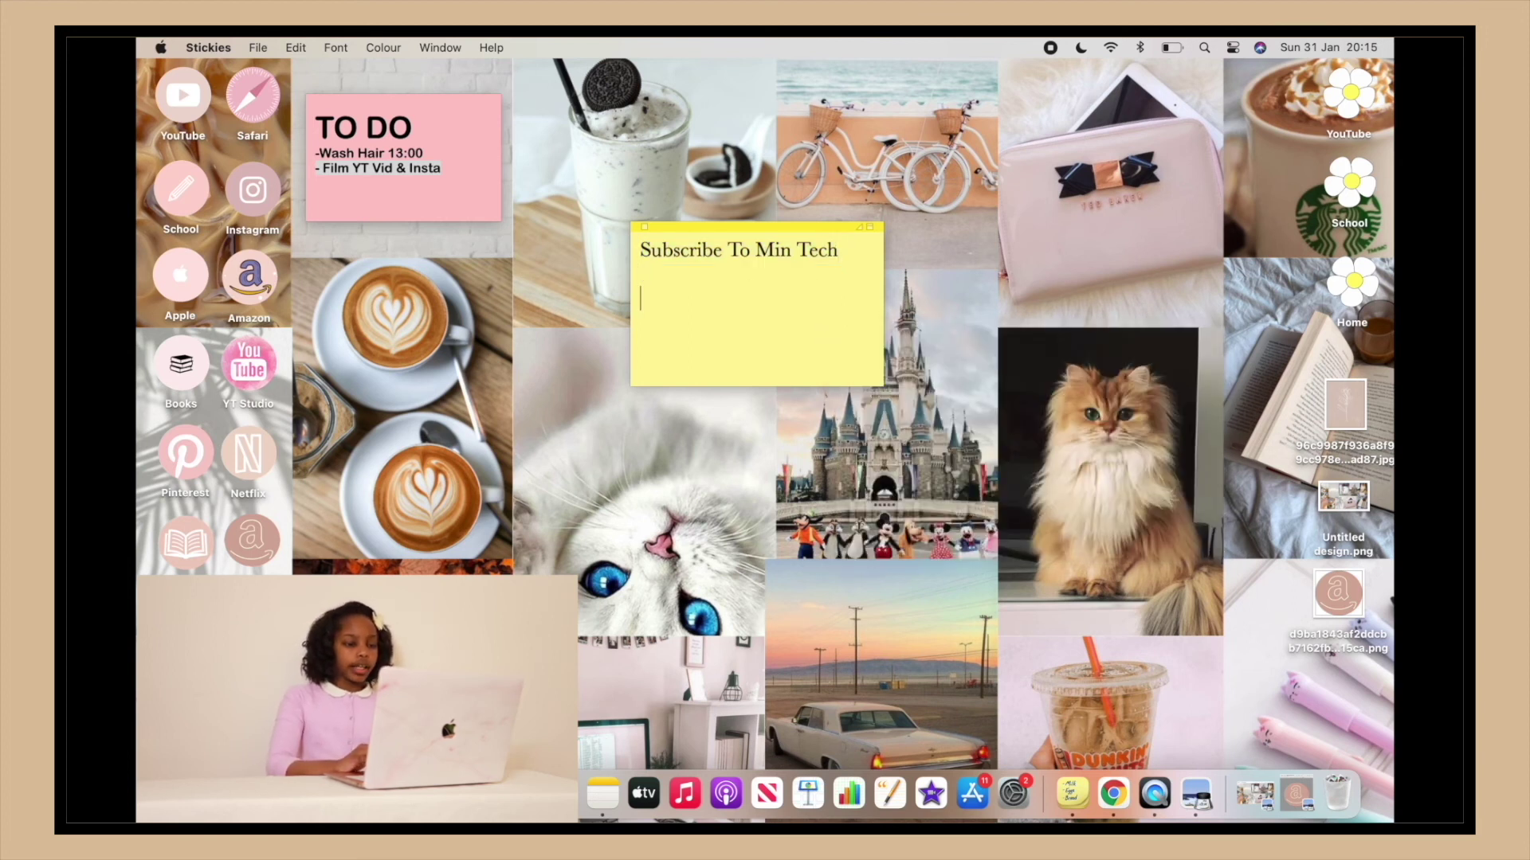
pyautogui.write('a')
pyautogui.press('BackSpace')
# Step: Colour the "Subscribe To Min Tech" note purple and shrink it to roughly the size of the pink TO DO note
pyautogui.click(371, 44)
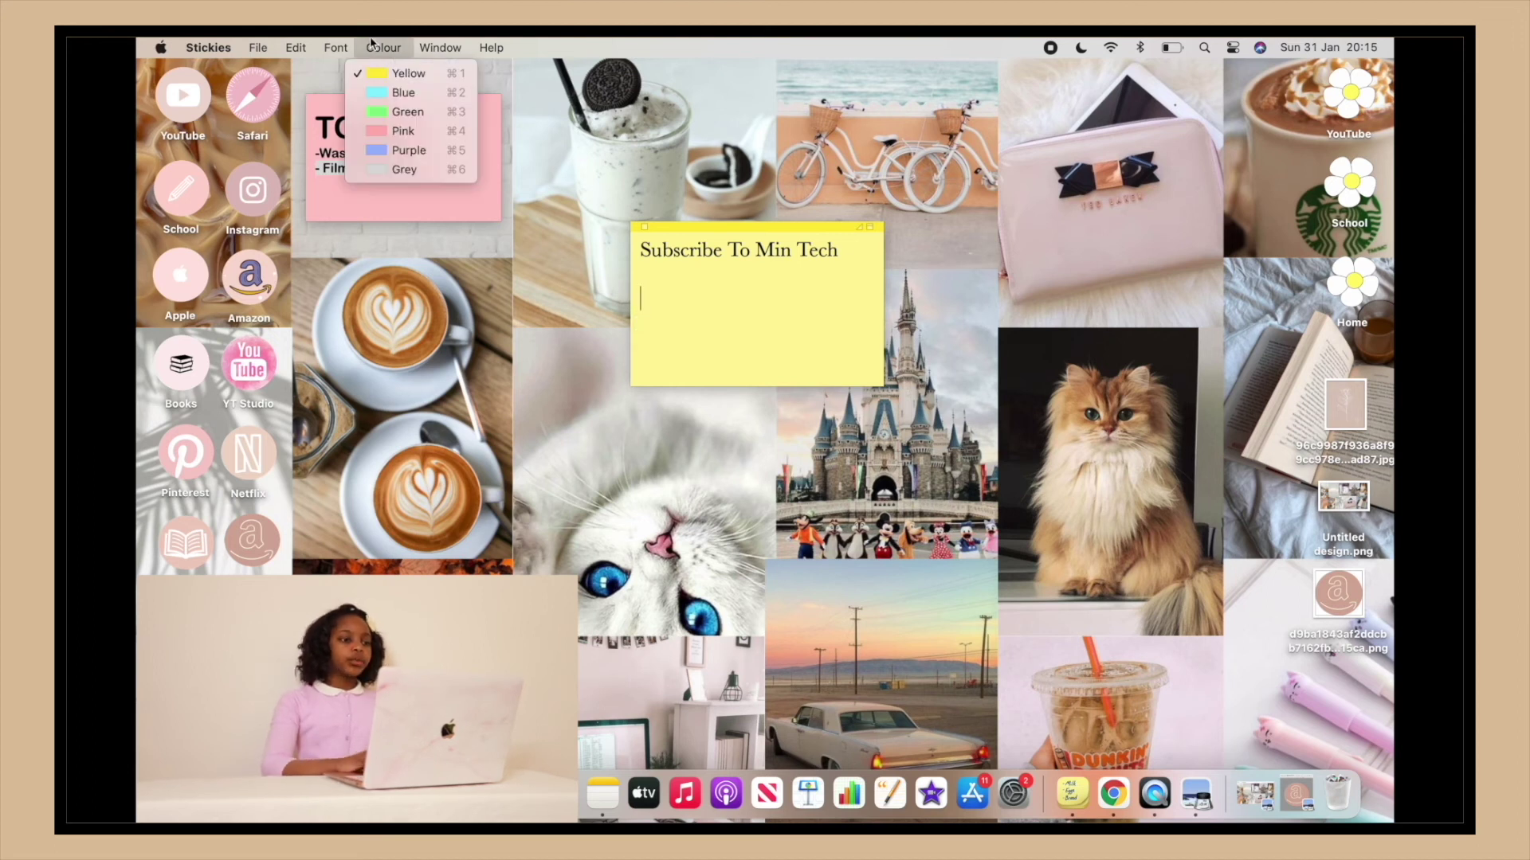
pyautogui.moveTo(418, 44)
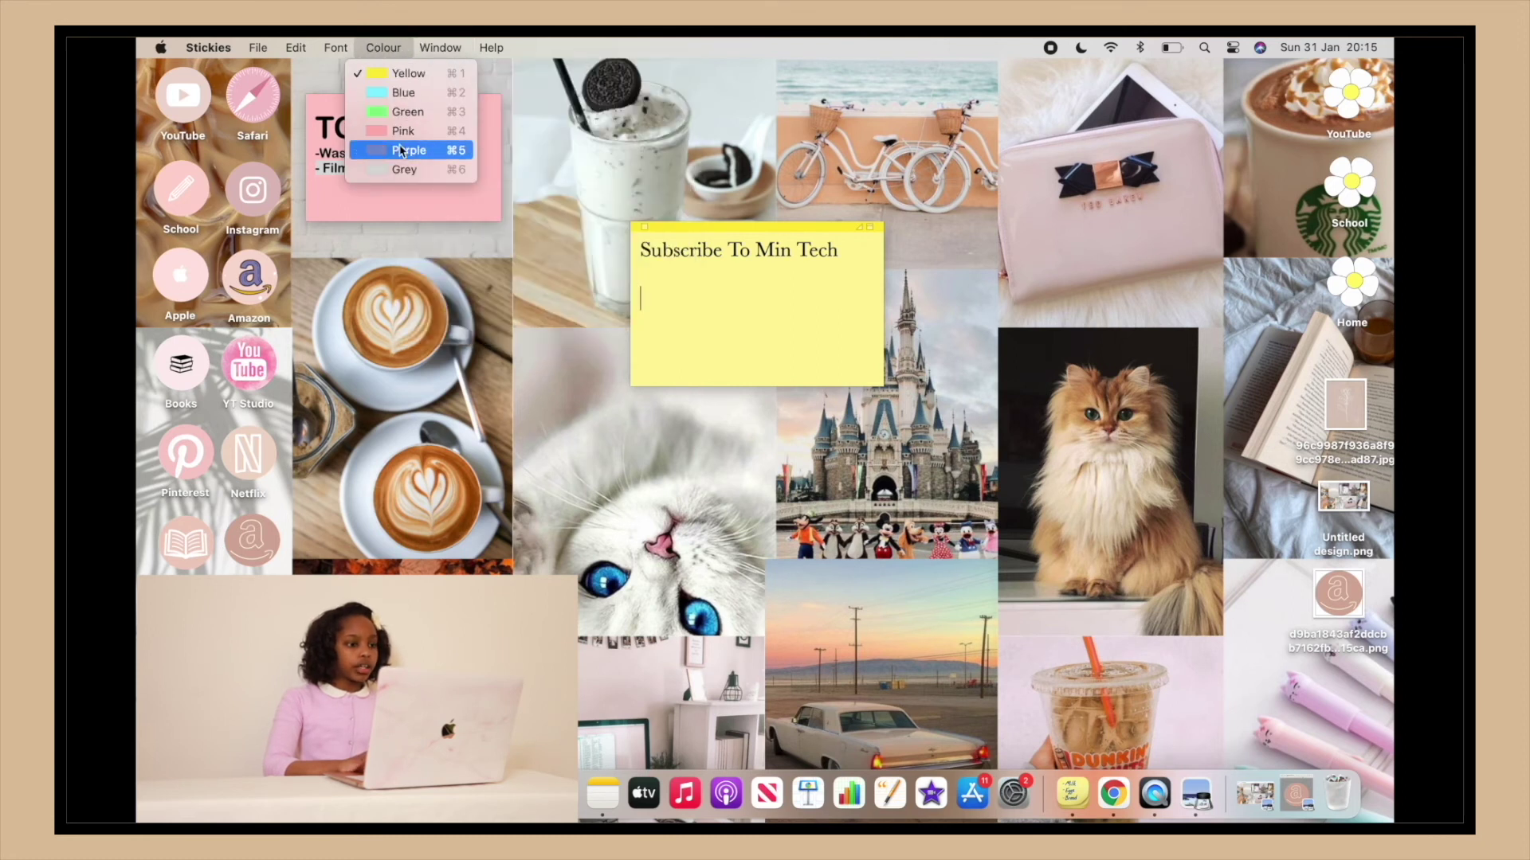
pyautogui.click(403, 151)
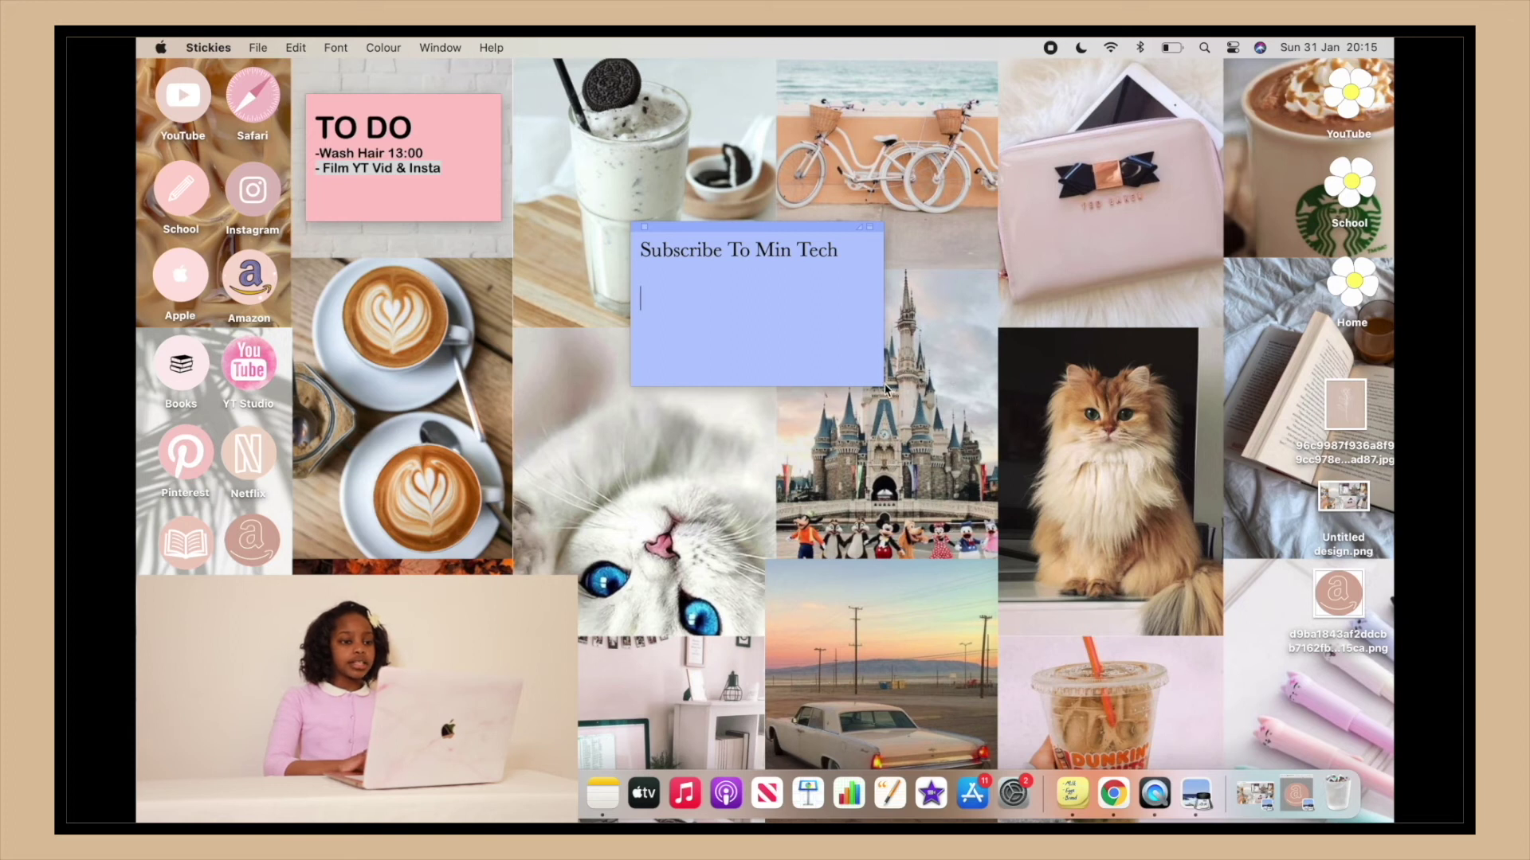
pyautogui.moveTo(883, 386); pyautogui.dragTo(827, 355)
# Step: Nudge the pink TO DO note up slightly and place the purple note directly beneath it
pyautogui.moveTo(455, 98)
pyautogui.mouseDown()
pyautogui.moveTo(546, 207)
pyautogui.moveTo(628, 126)
pyautogui.moveTo(457, 94)
pyautogui.mouseUp()
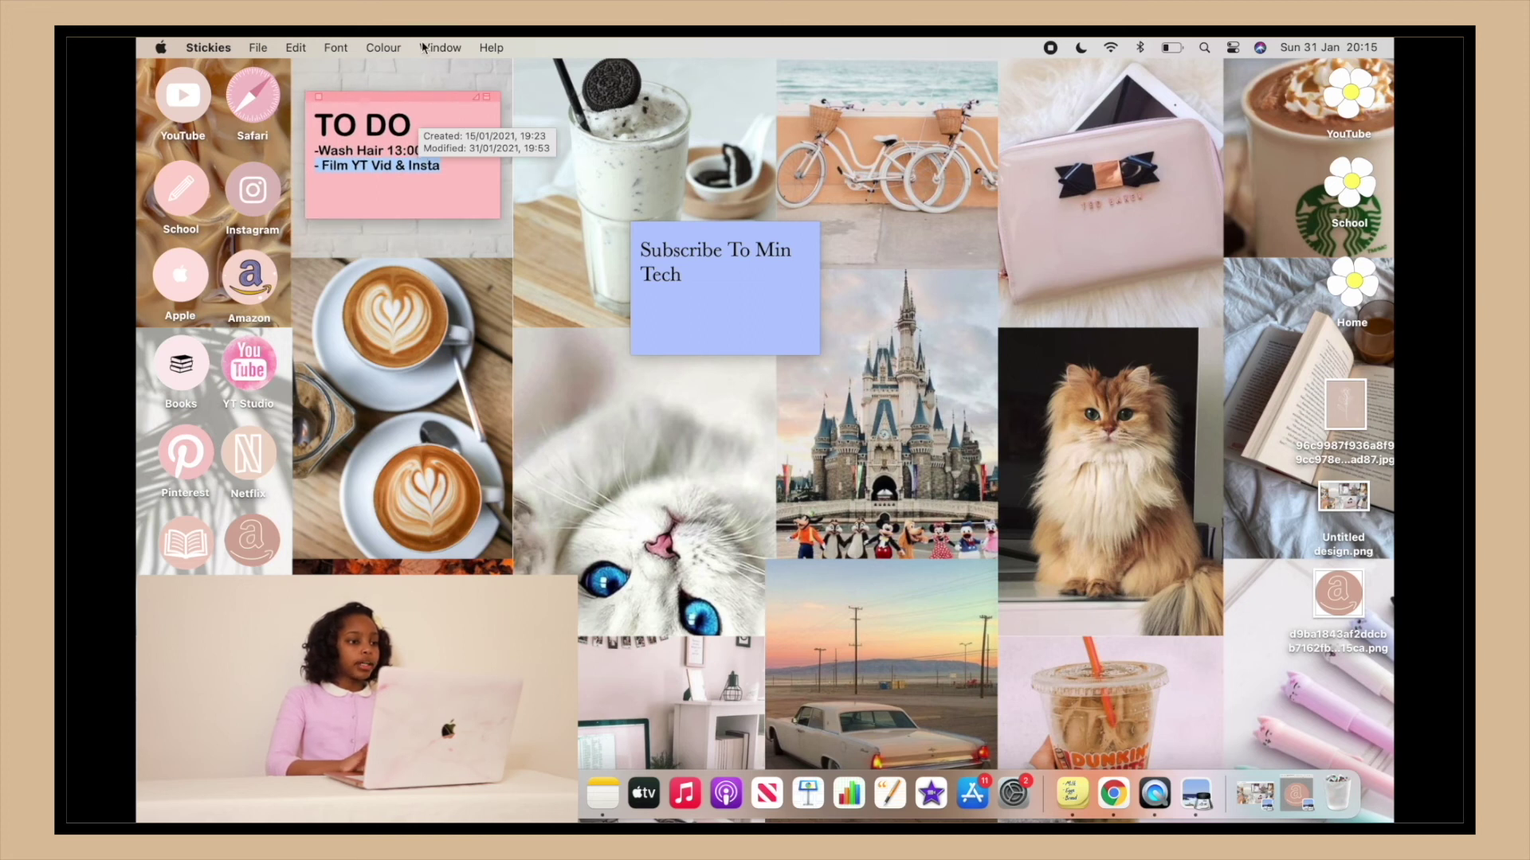
pyautogui.click(724, 285)
pyautogui.moveTo(757, 232); pyautogui.dragTo(433, 246)
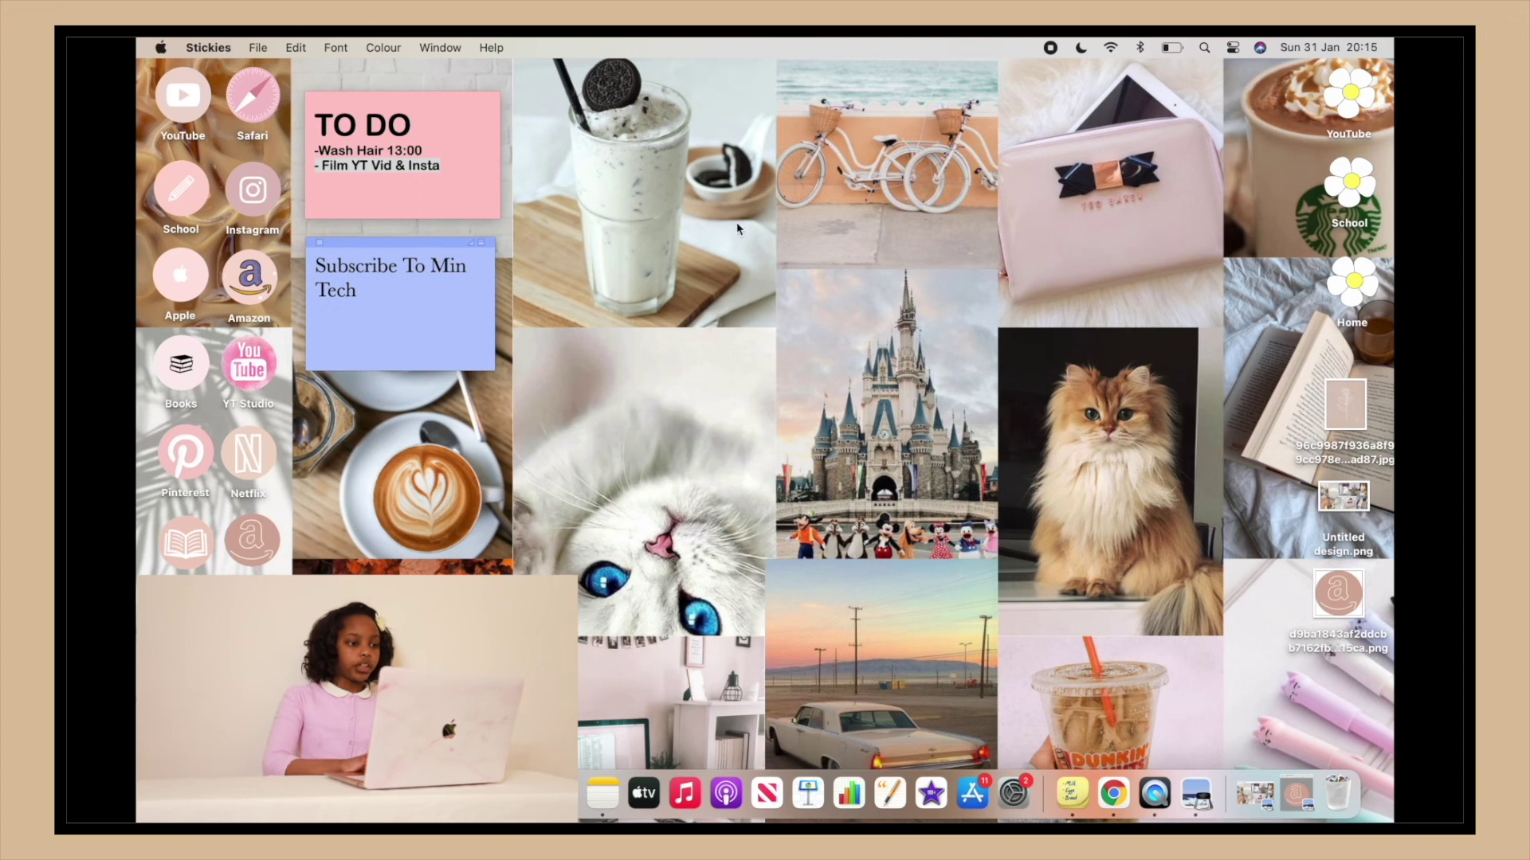
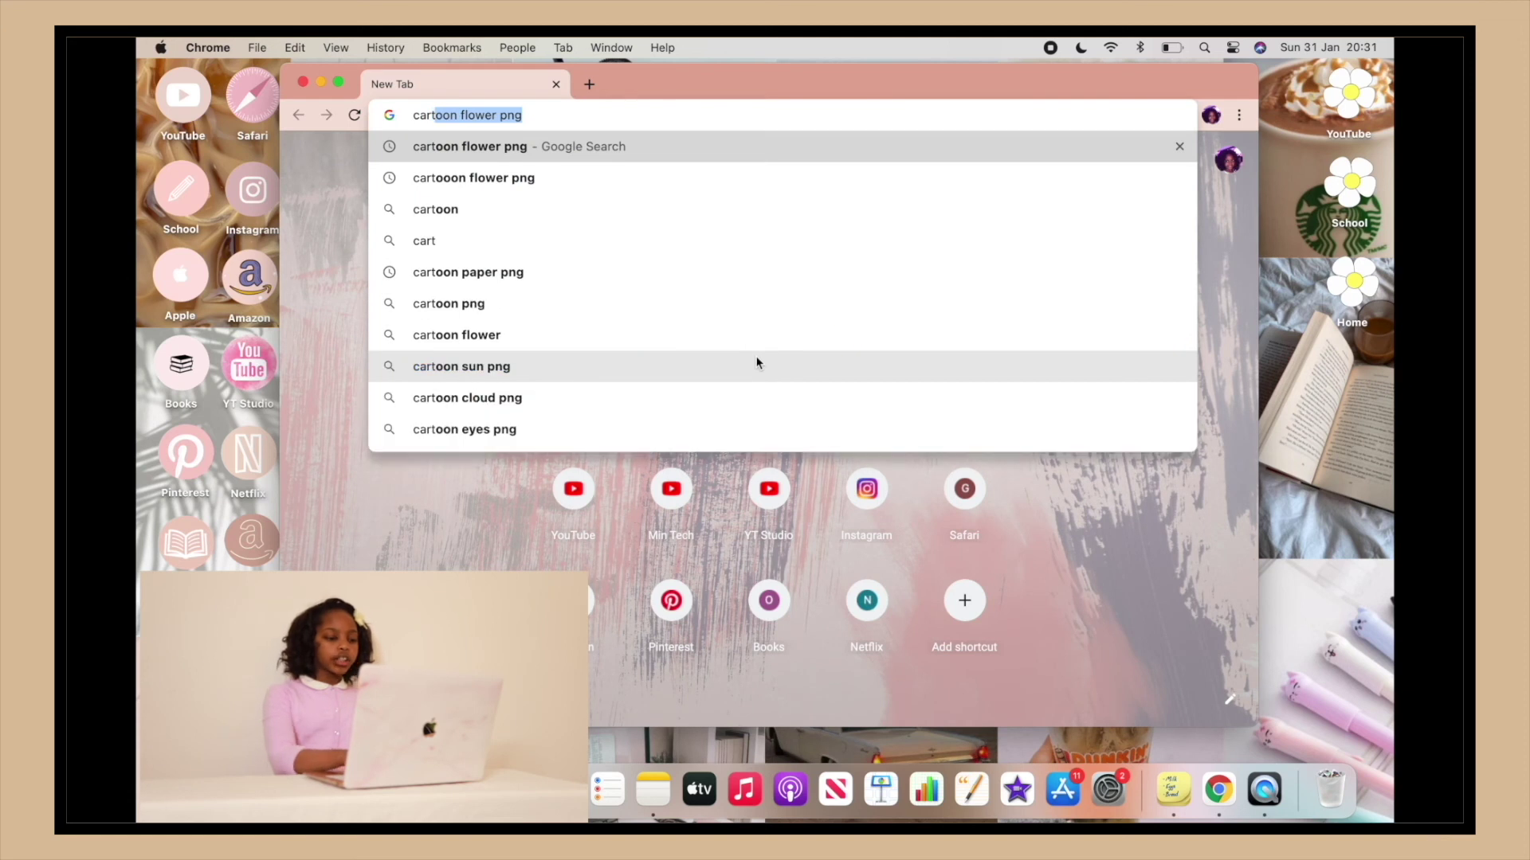
# Step: Search Google Images for "cartoon flower png" and open the preview of PinClipart's white five-petal flower
pyautogui.click(527, 257)
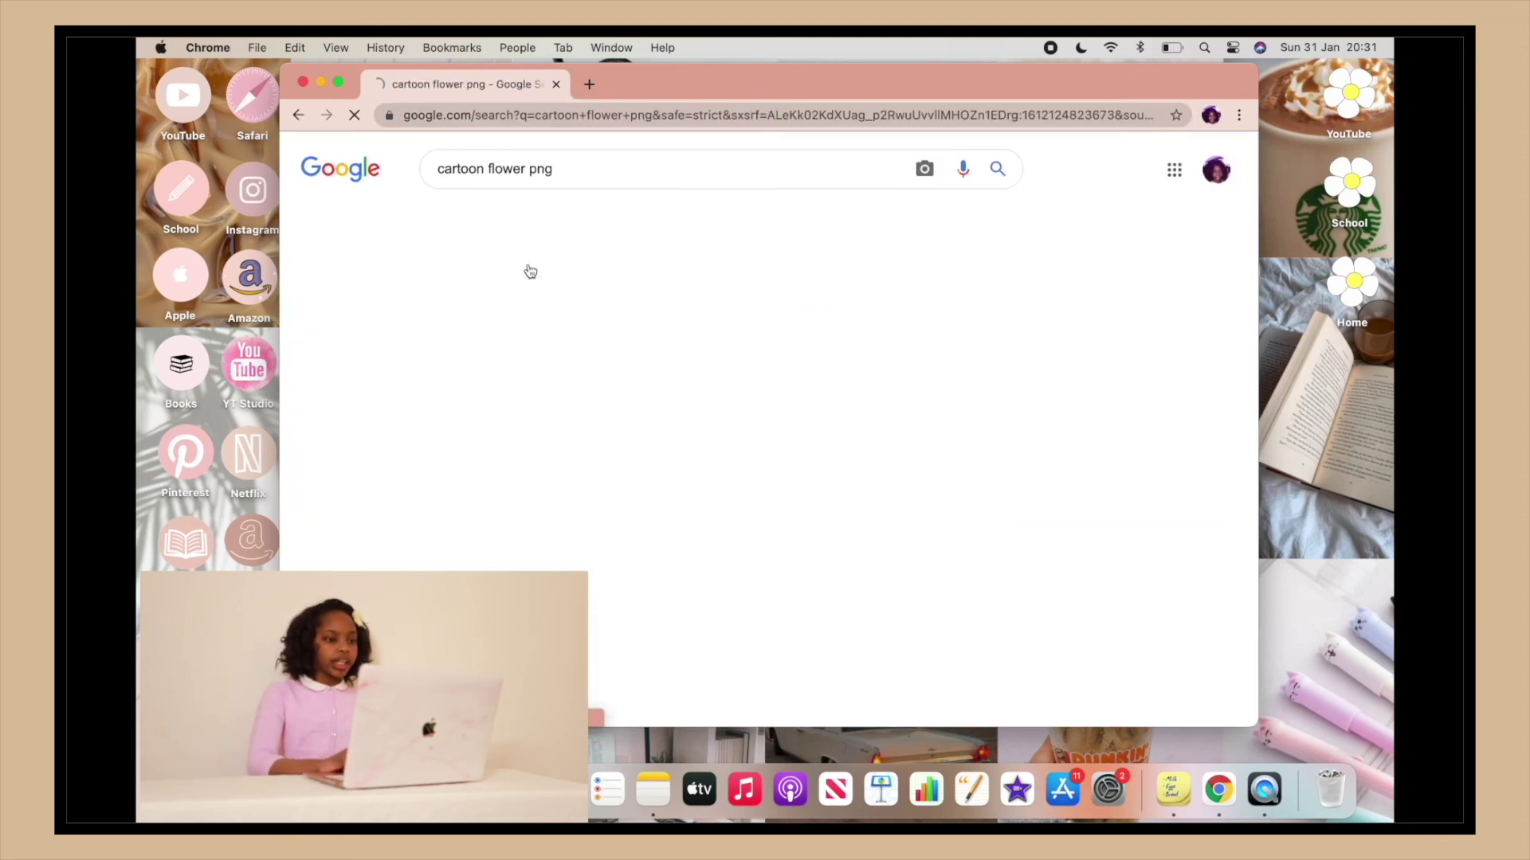
pyautogui.scroll(-10, 743, 584)
pyautogui.scroll(-10, 743, 584)
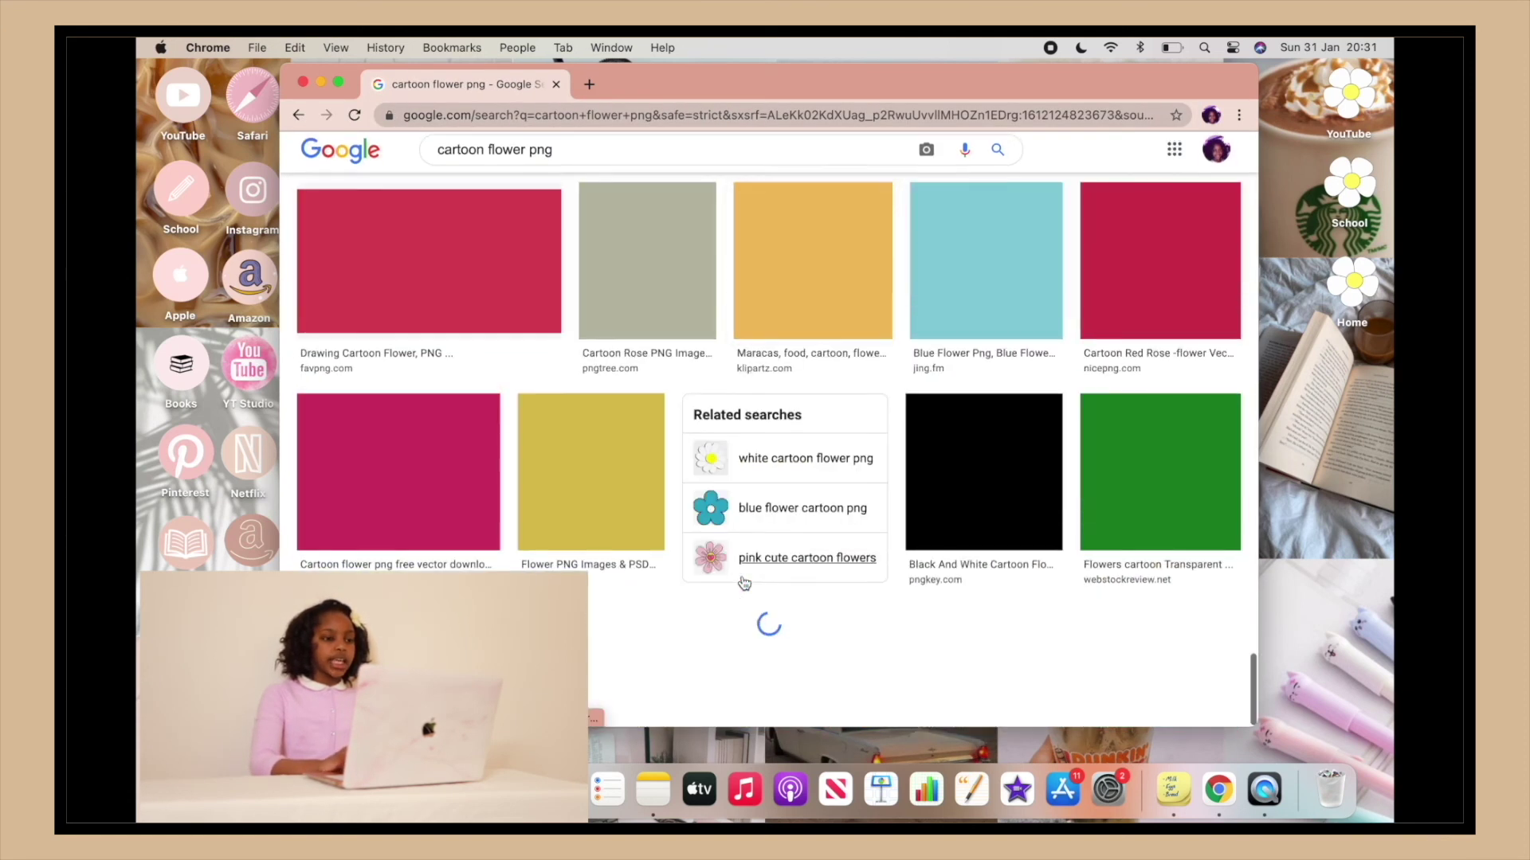
pyautogui.scroll(-15, 741, 578)
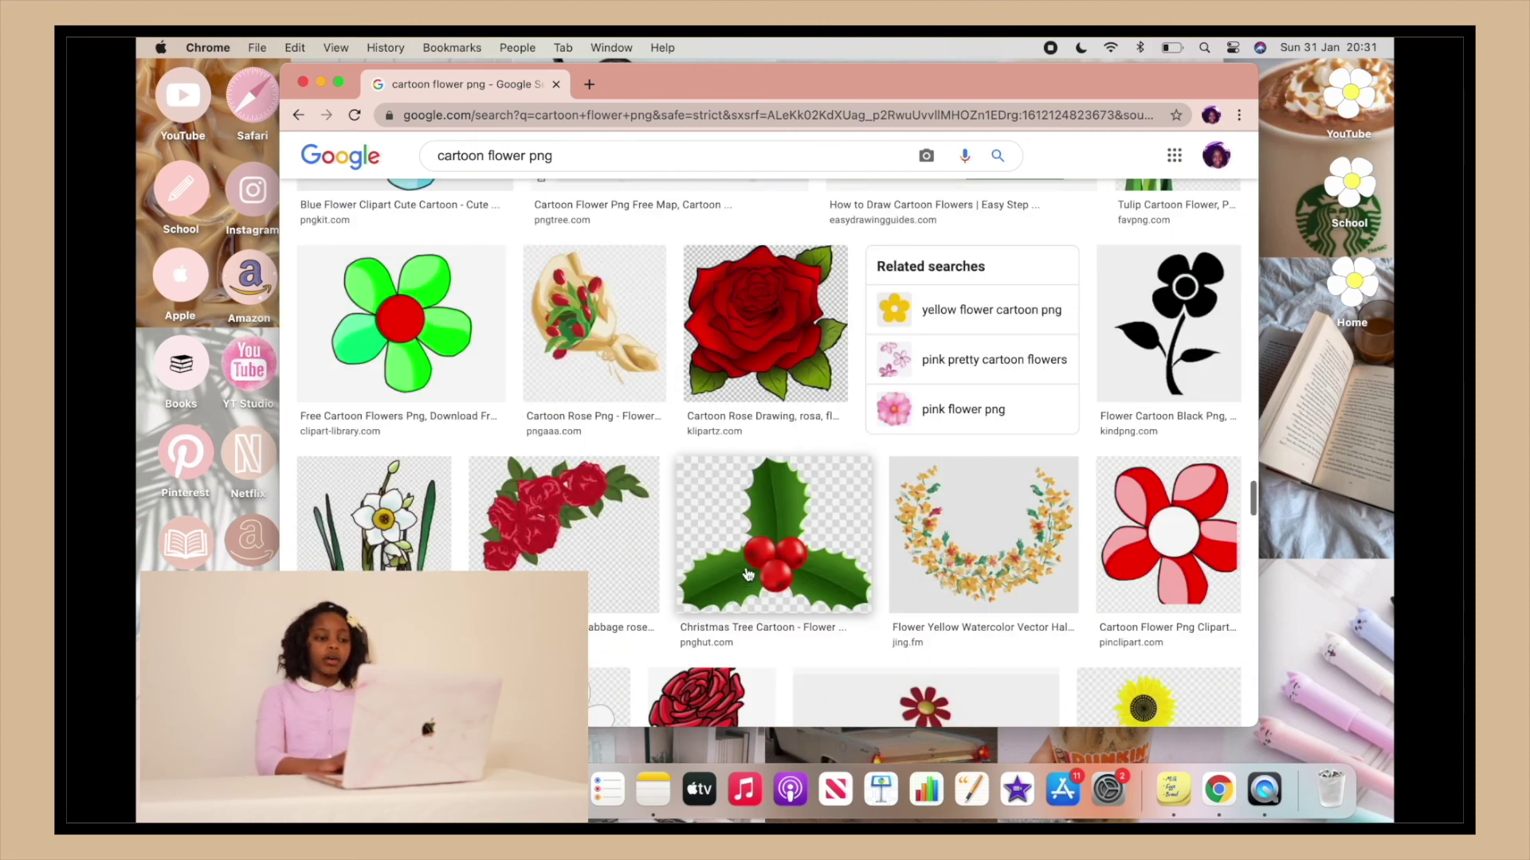
pyautogui.scroll(-15, 747, 574)
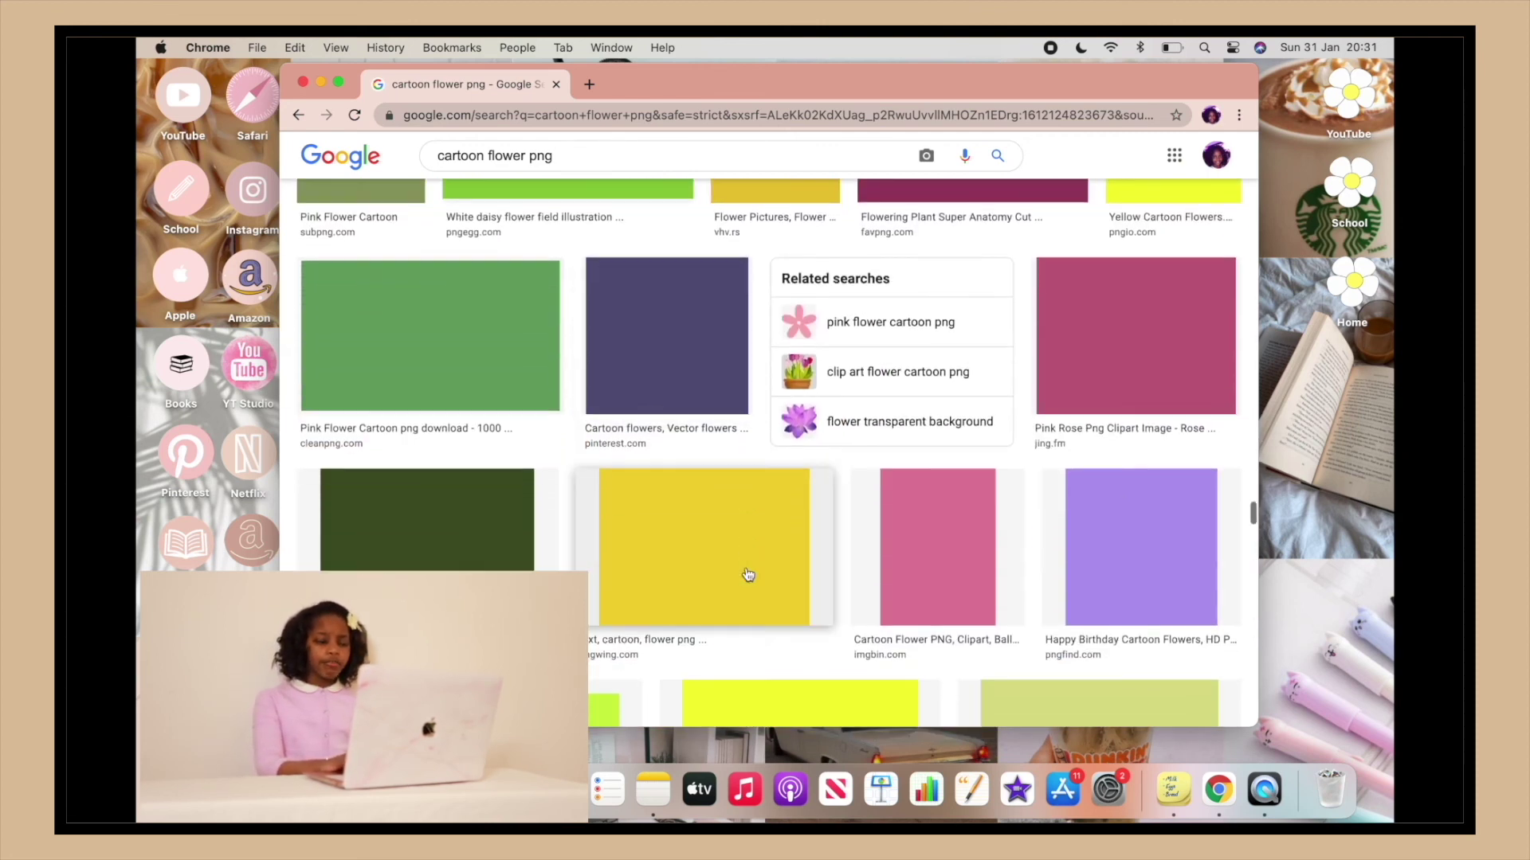
pyautogui.scroll(-5, 747, 573)
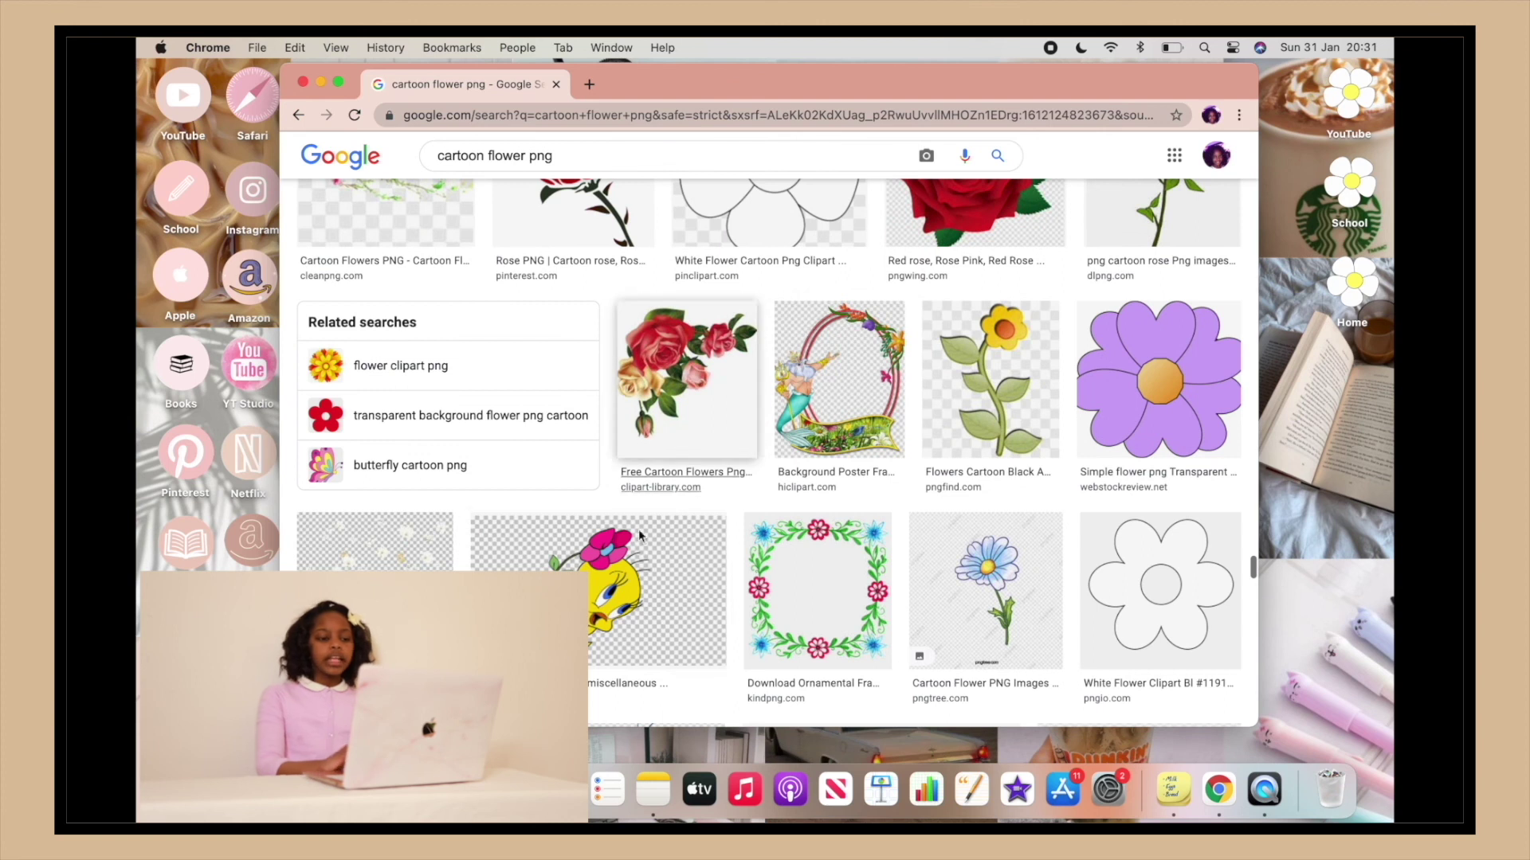
pyautogui.scroll(4, 753, 518)
pyautogui.click(765, 407)
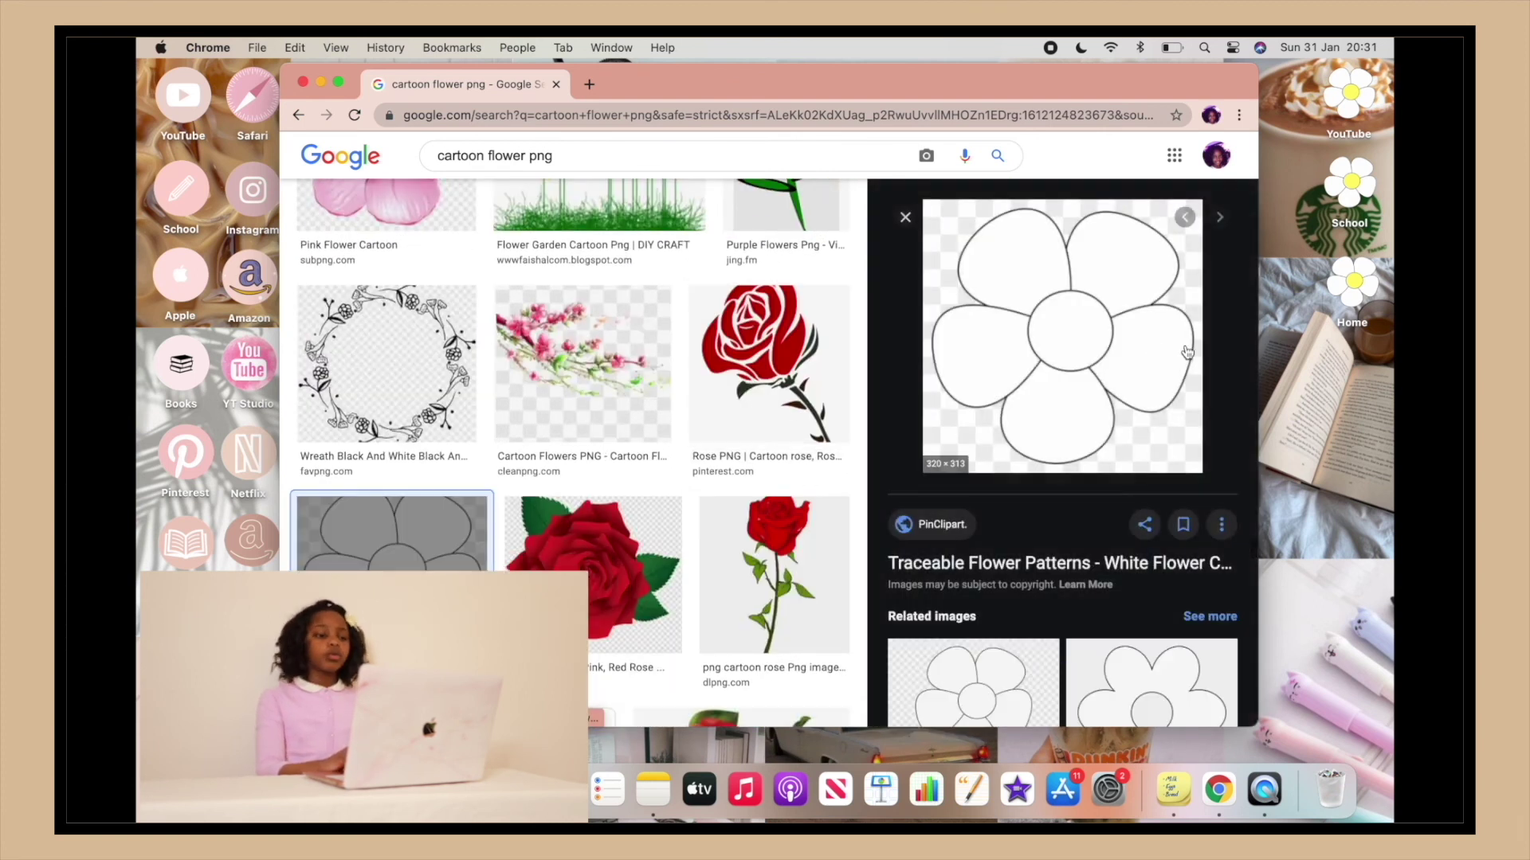
# Step: Save the white flower image to the desktop, close the browser window and place the file beneath the Home shortcut
pyautogui.moveTo(1167, 354); pyautogui.dragTo(1372, 468)
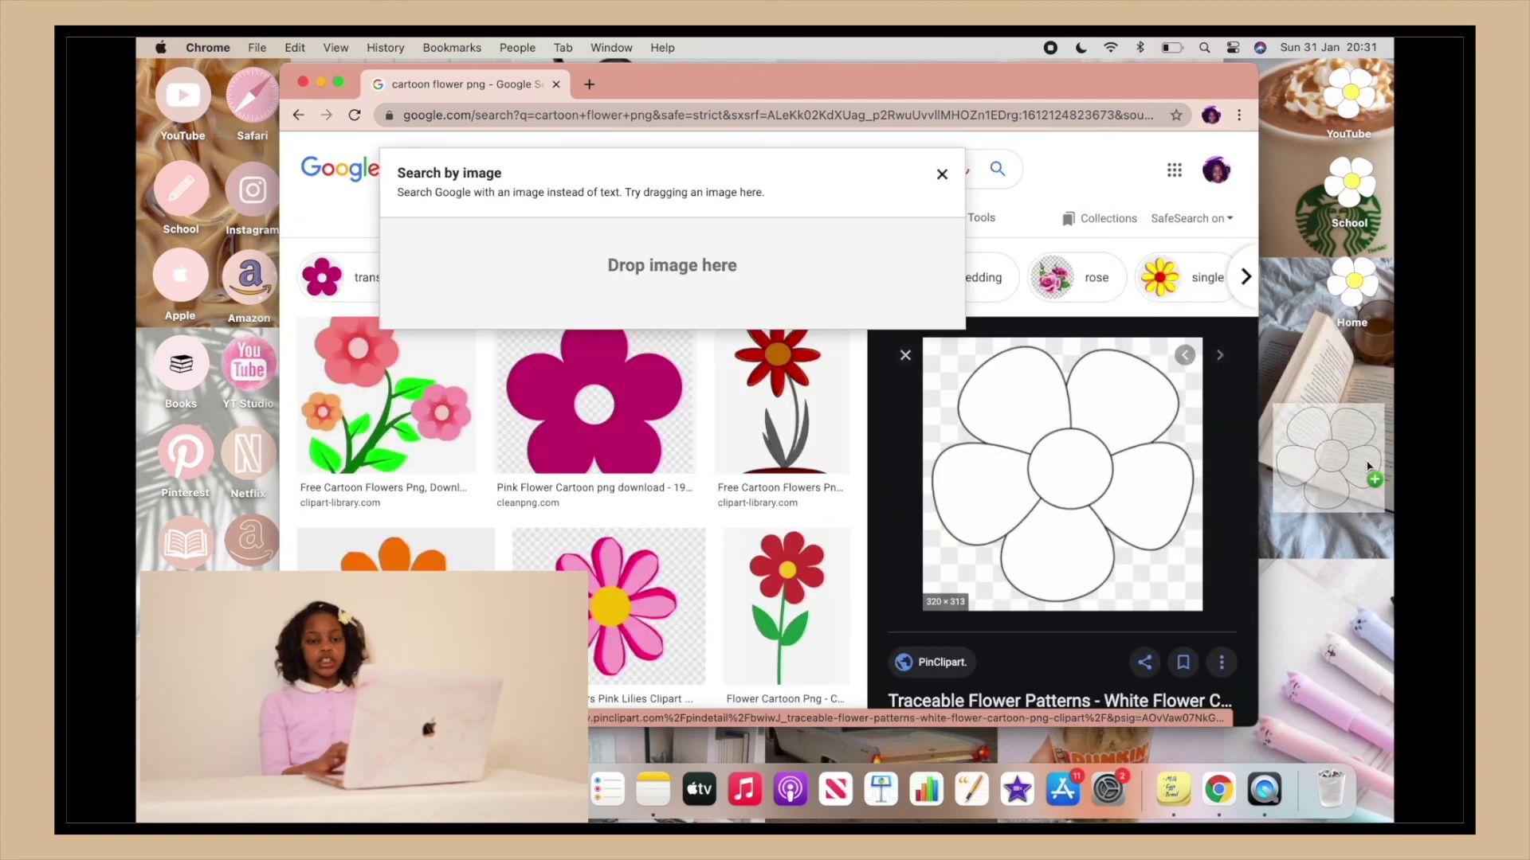
pyautogui.press('F11')
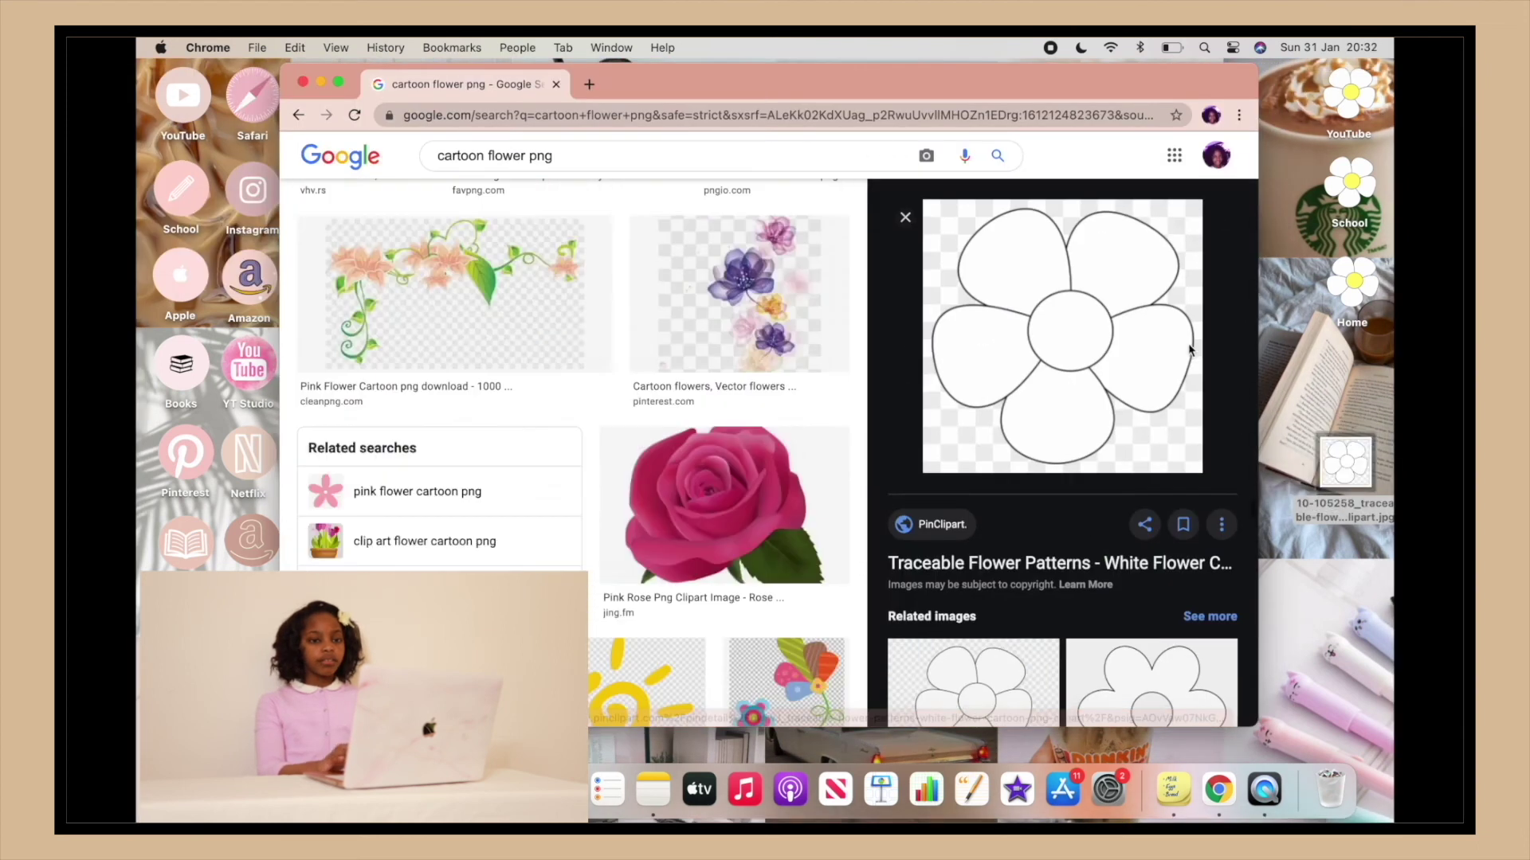
pyautogui.click(303, 83)
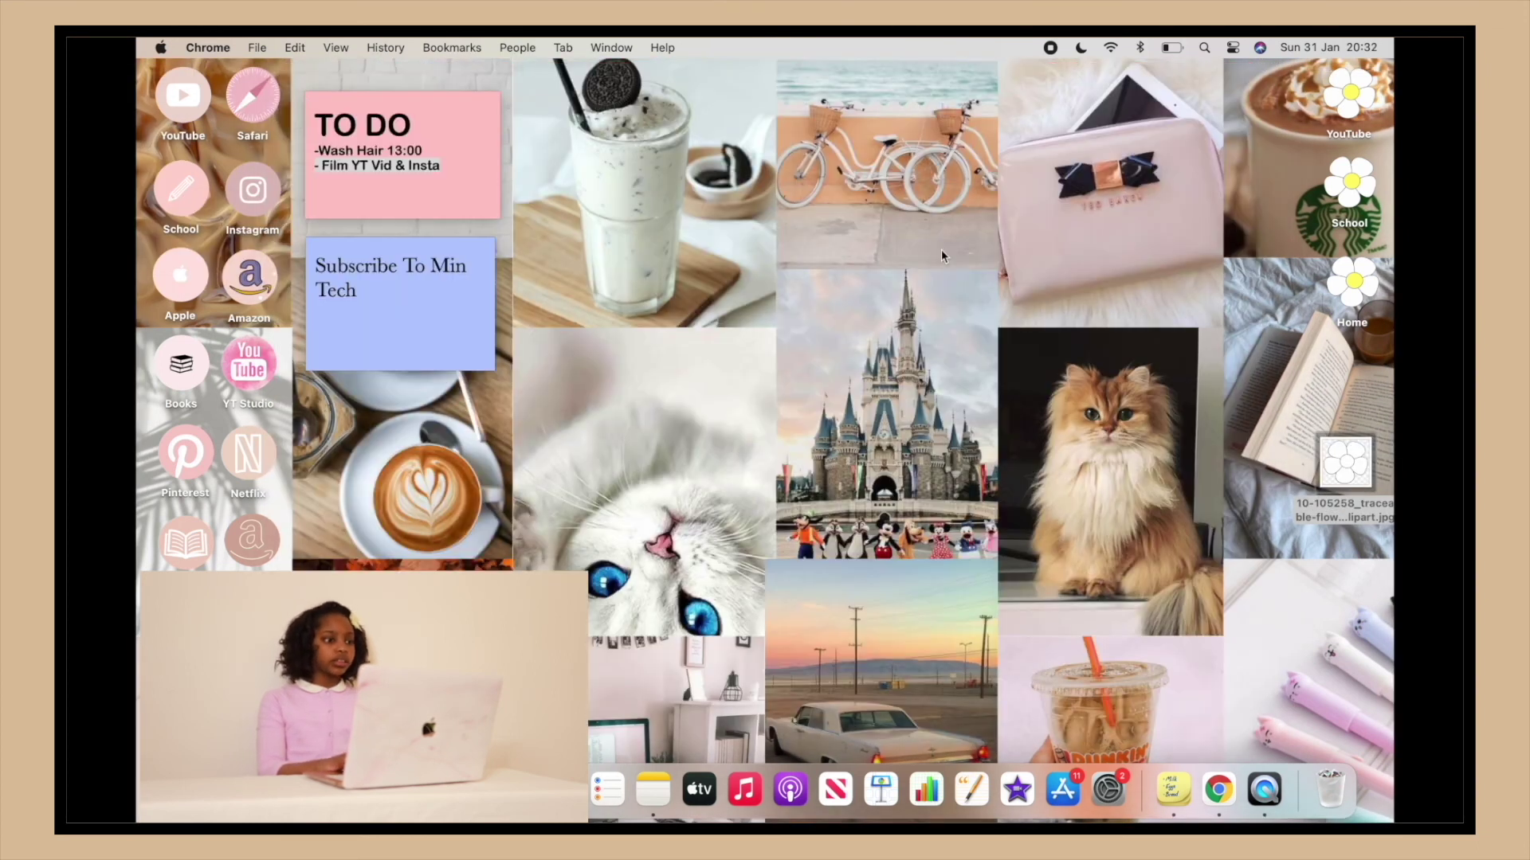
pyautogui.moveTo(1347, 468); pyautogui.dragTo(1342, 378)
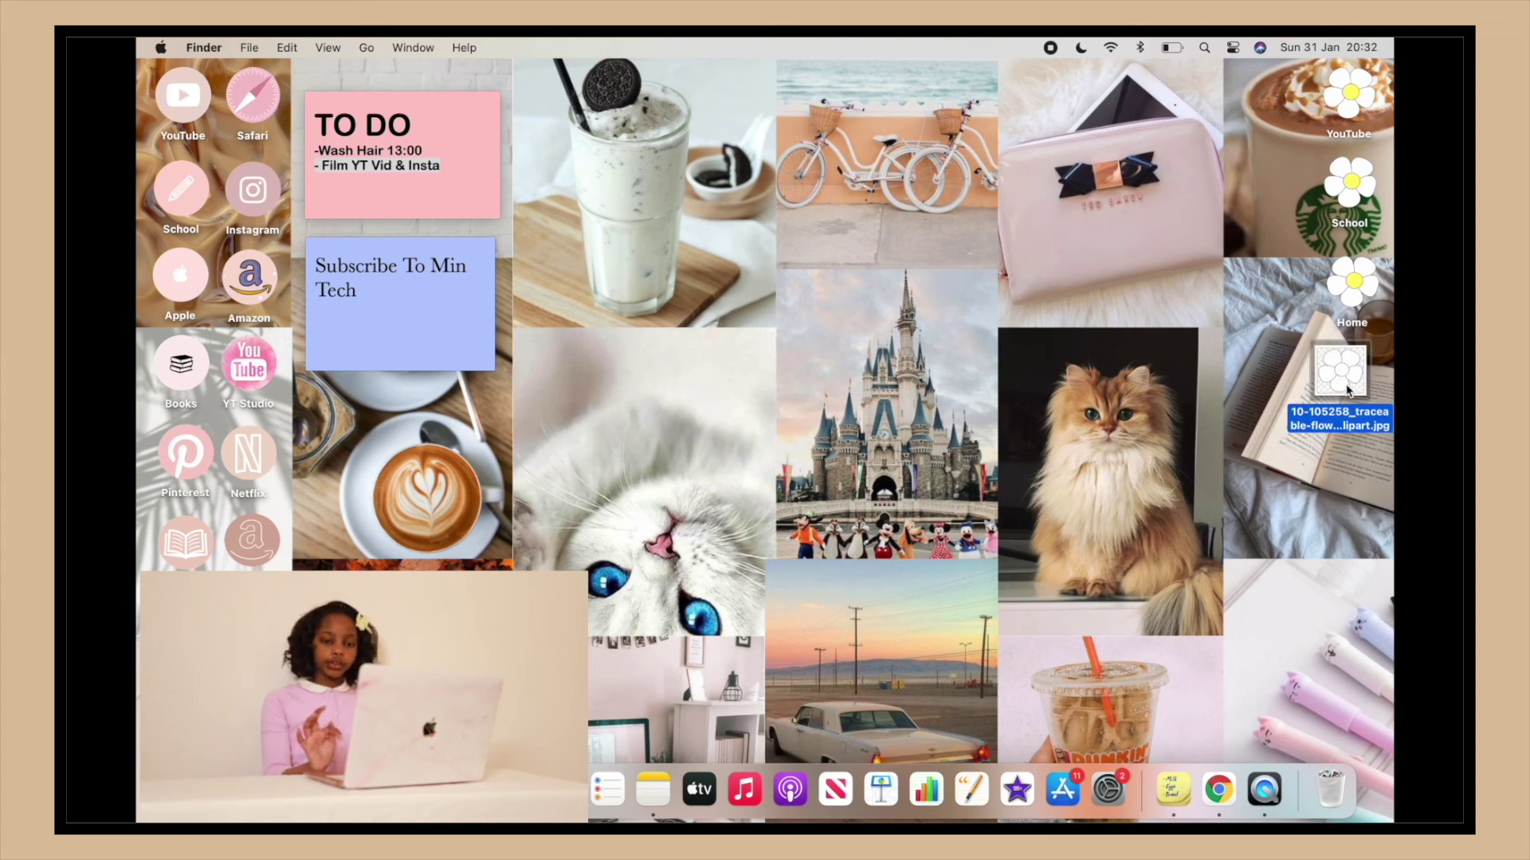
# Step: Open the saved flower image in Preview and show the Markup tools
pyautogui.doubleClick(1348, 389)
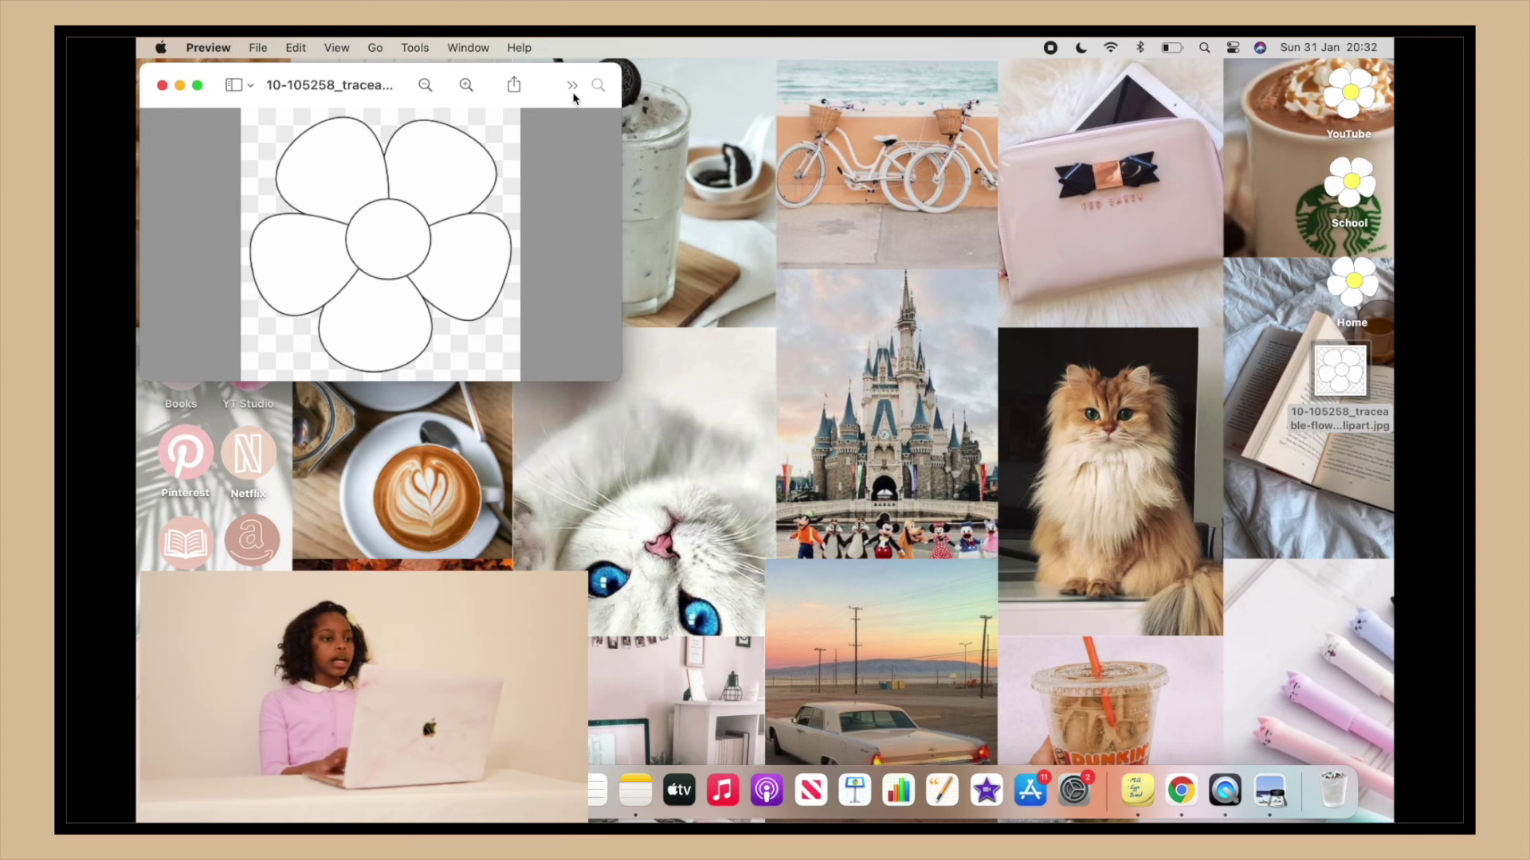
pyautogui.click(572, 85)
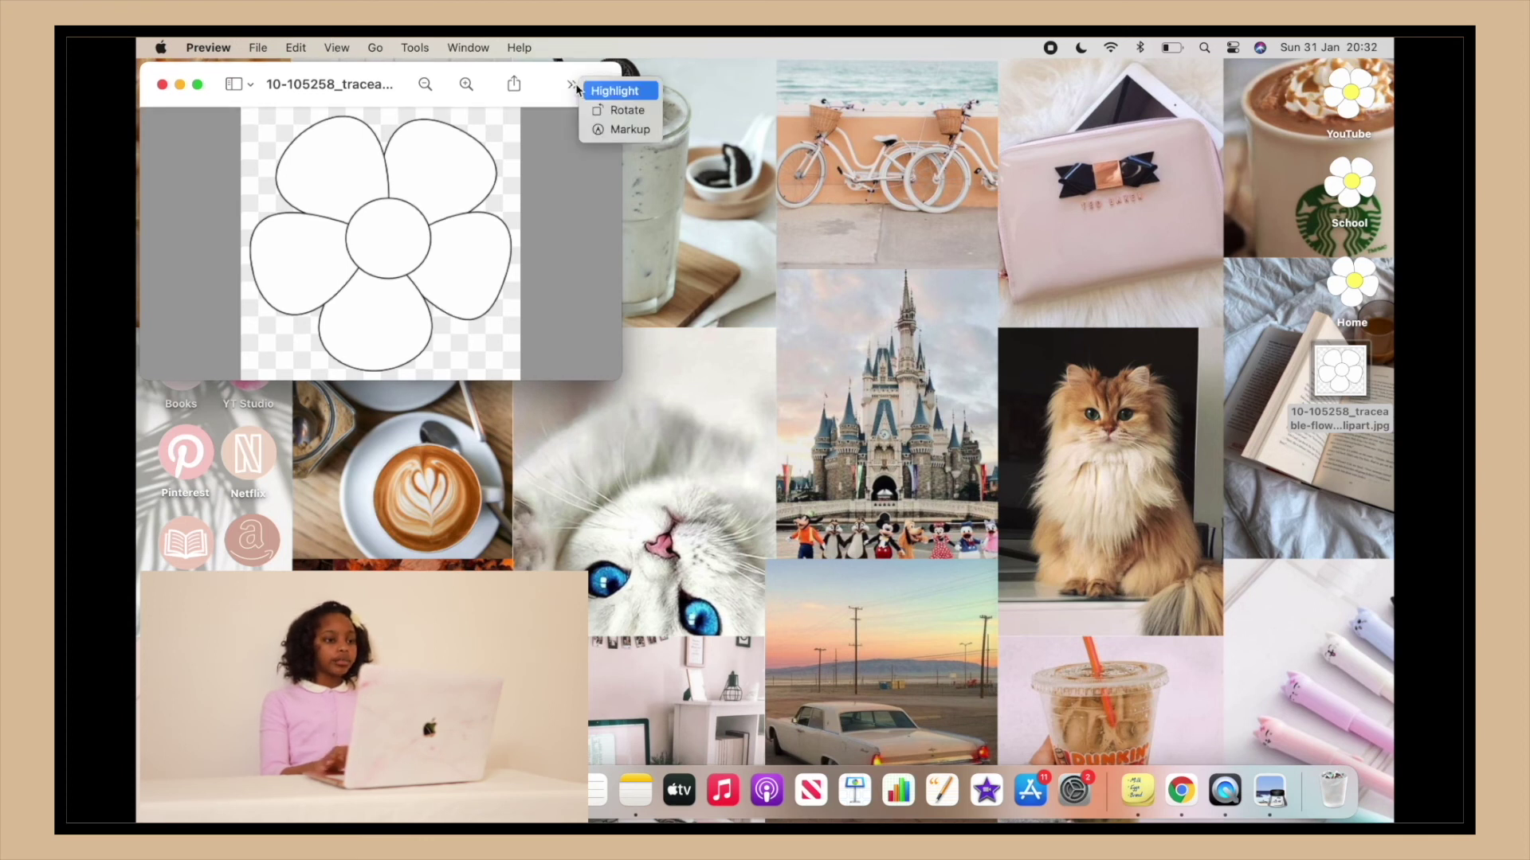
pyautogui.click(609, 131)
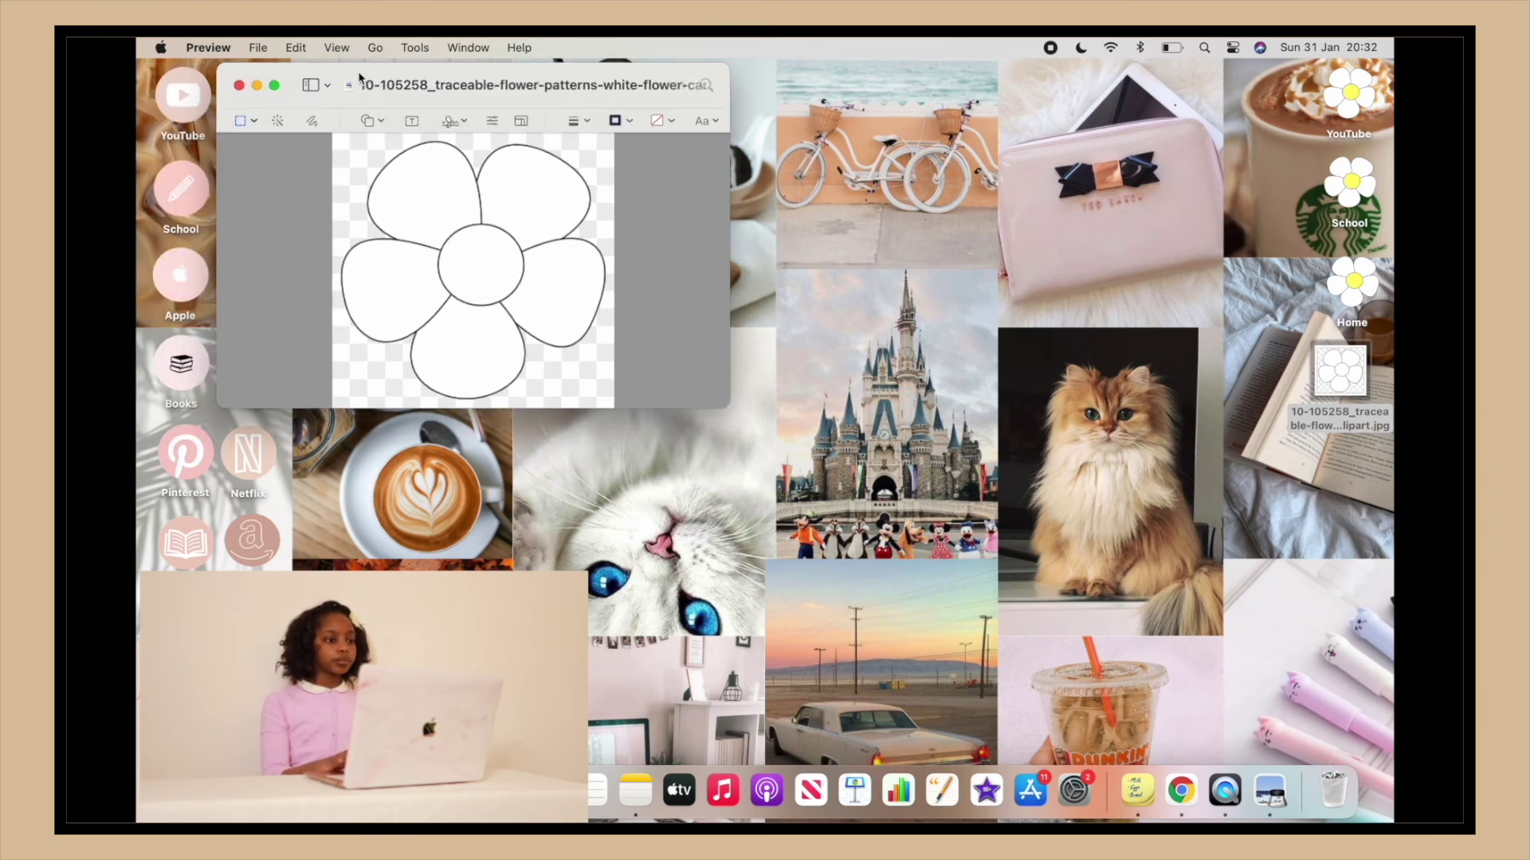
# Step: Remove the checkered background around the flower with Instant Alpha and convert the document to PNG
pyautogui.click(283, 125)
pyautogui.moveTo(349, 145)
pyautogui.mouseDown()
pyautogui.moveTo(352, 161)
pyautogui.moveTo(349, 144)
pyautogui.mouseUp()
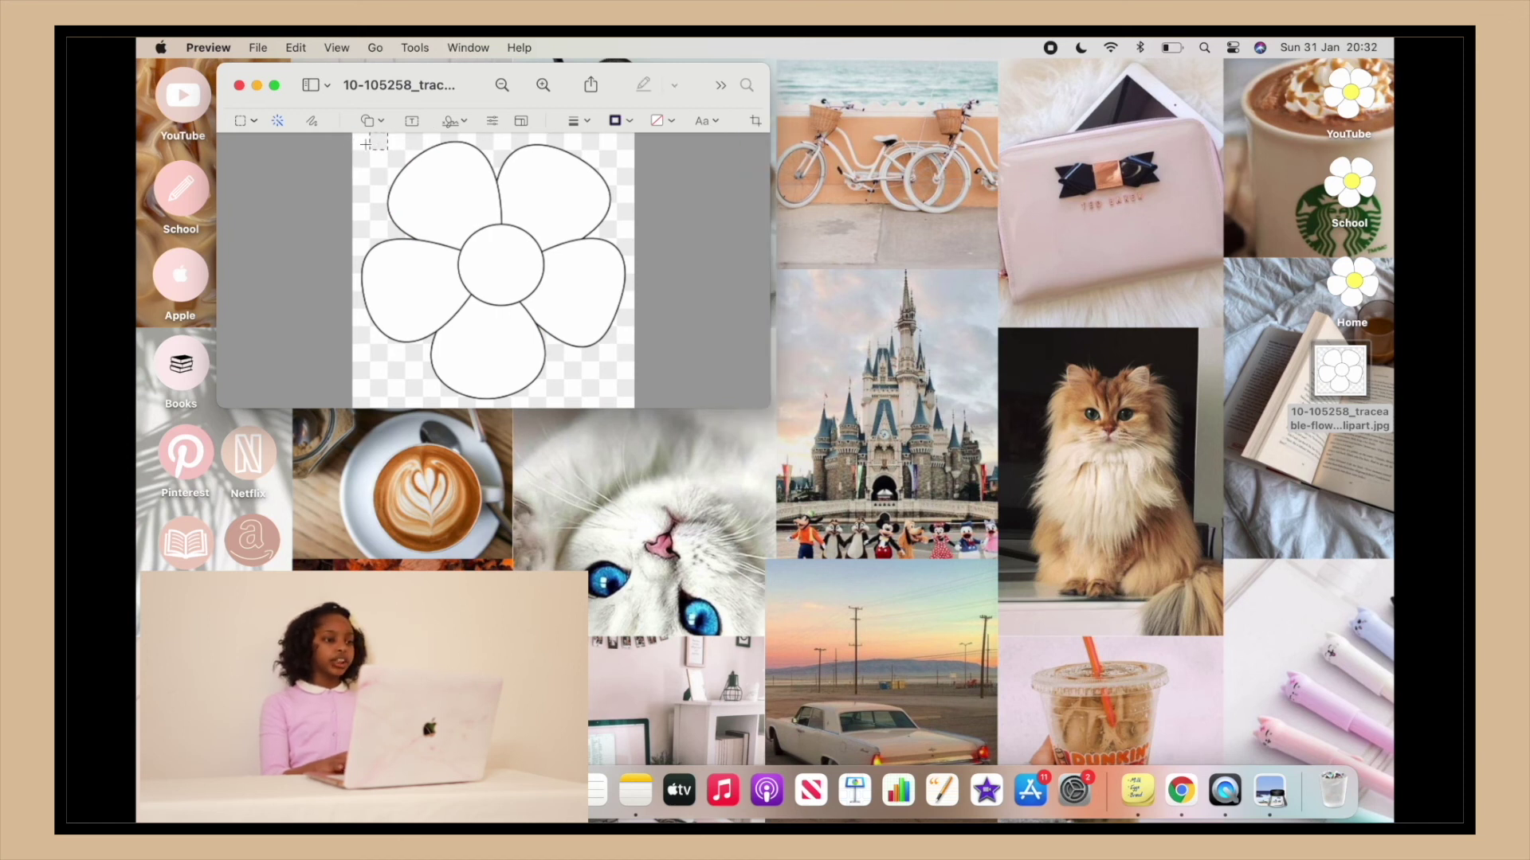
pyautogui.moveTo(365, 144); pyautogui.dragTo(404, 160)
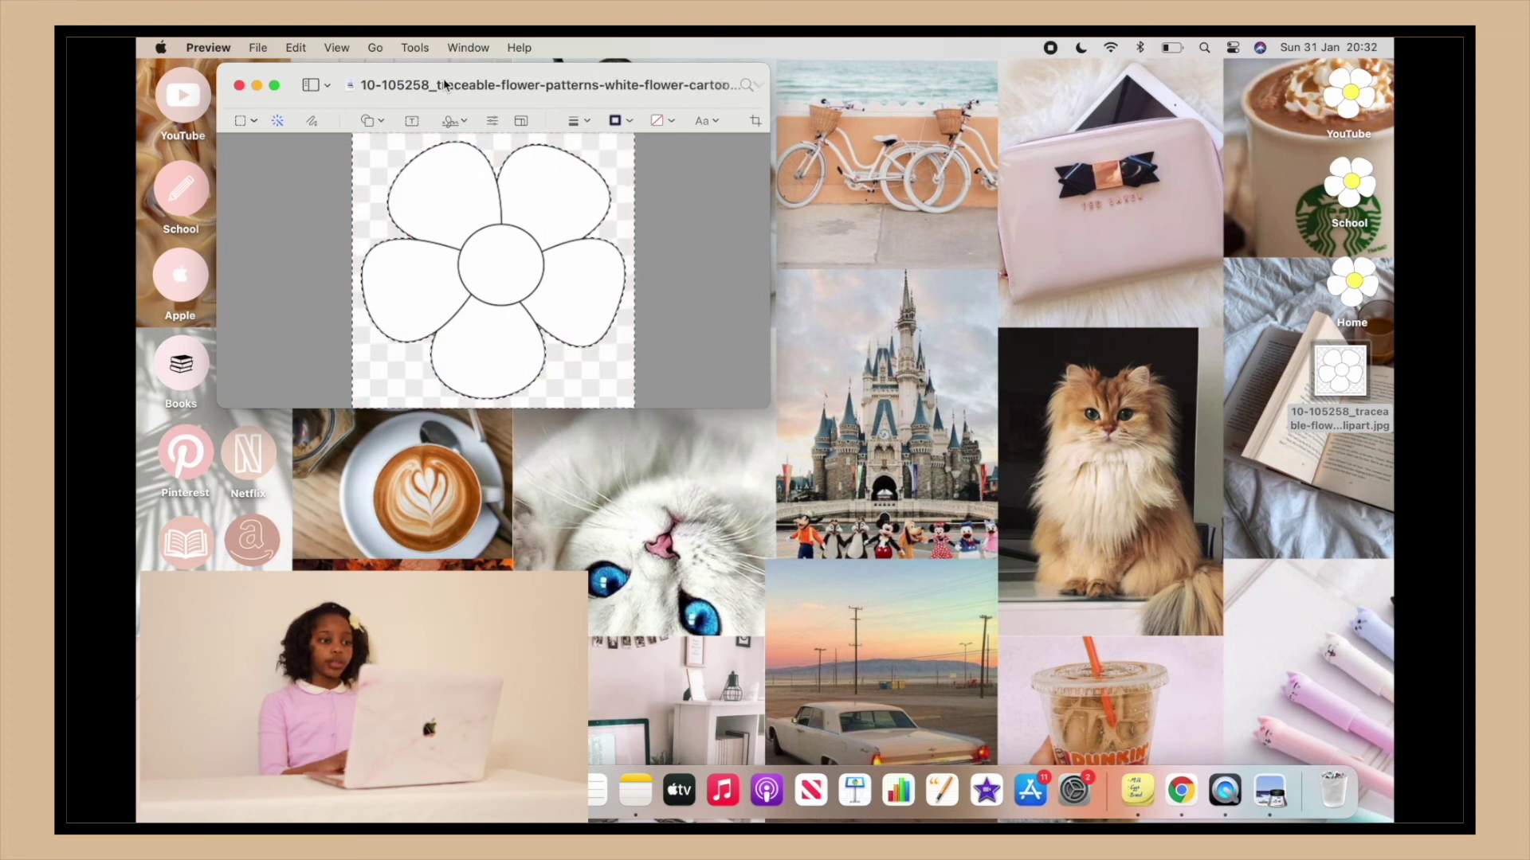
pyautogui.press('Delete')
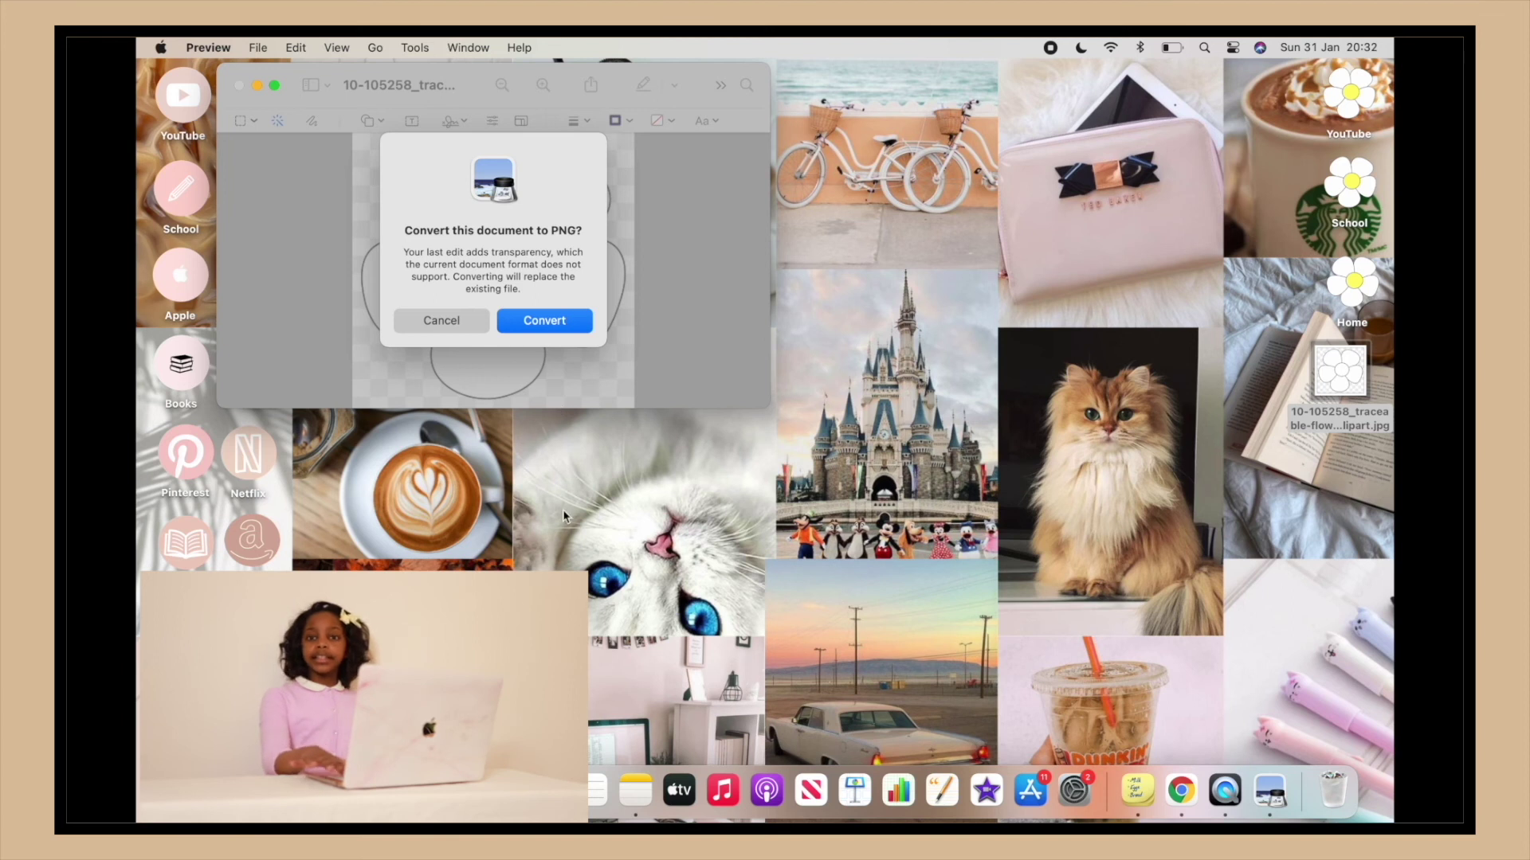
pyautogui.click(563, 321)
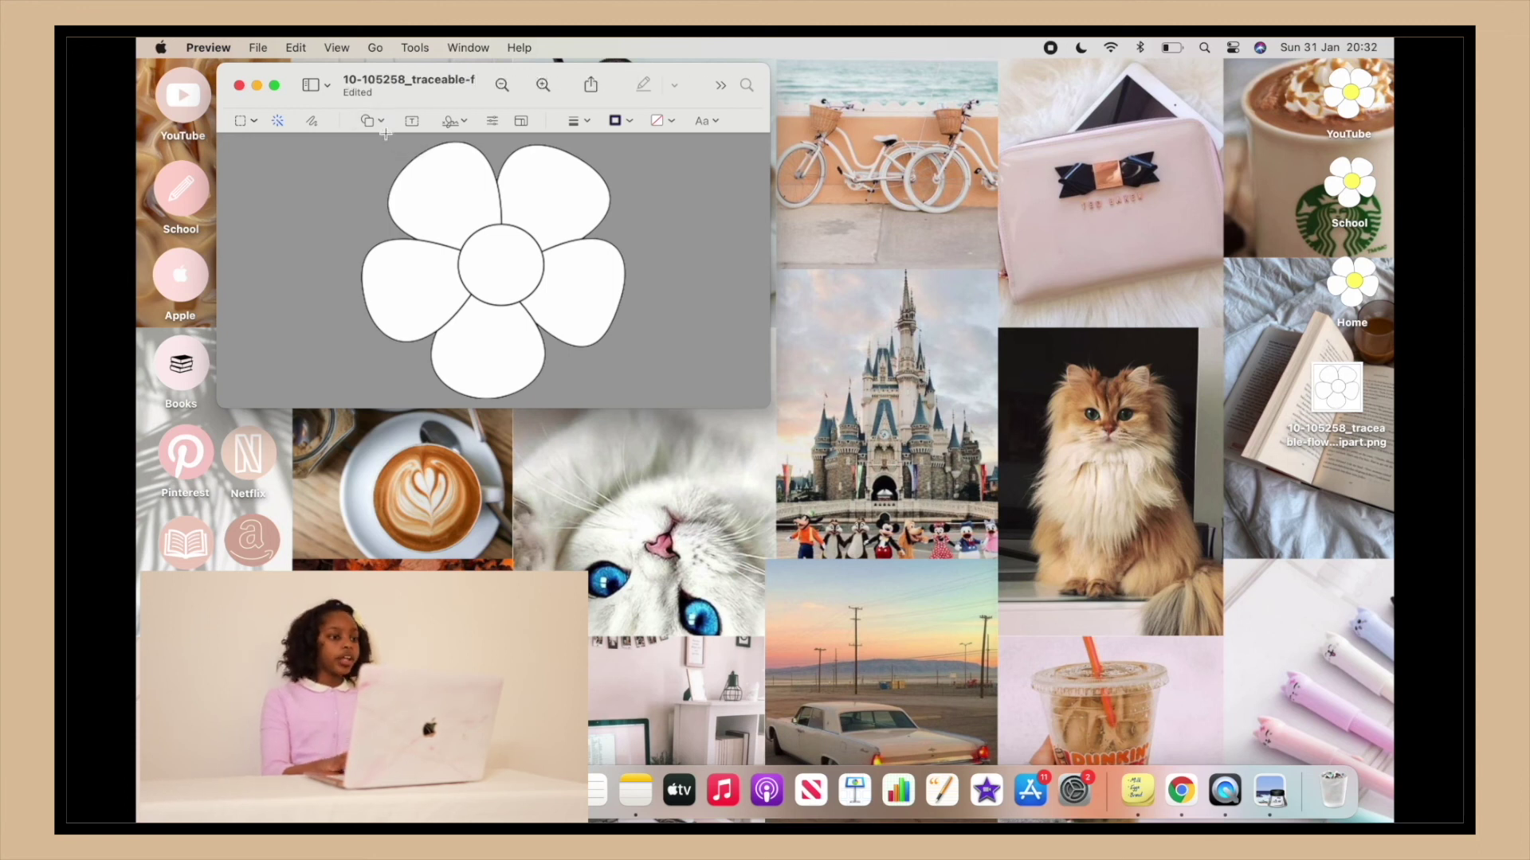
# Step: Add an oval shape to the flower image and shrink it to a circle slightly larger than the flower's centre
pyautogui.click(382, 122)
pyautogui.click(354, 202)
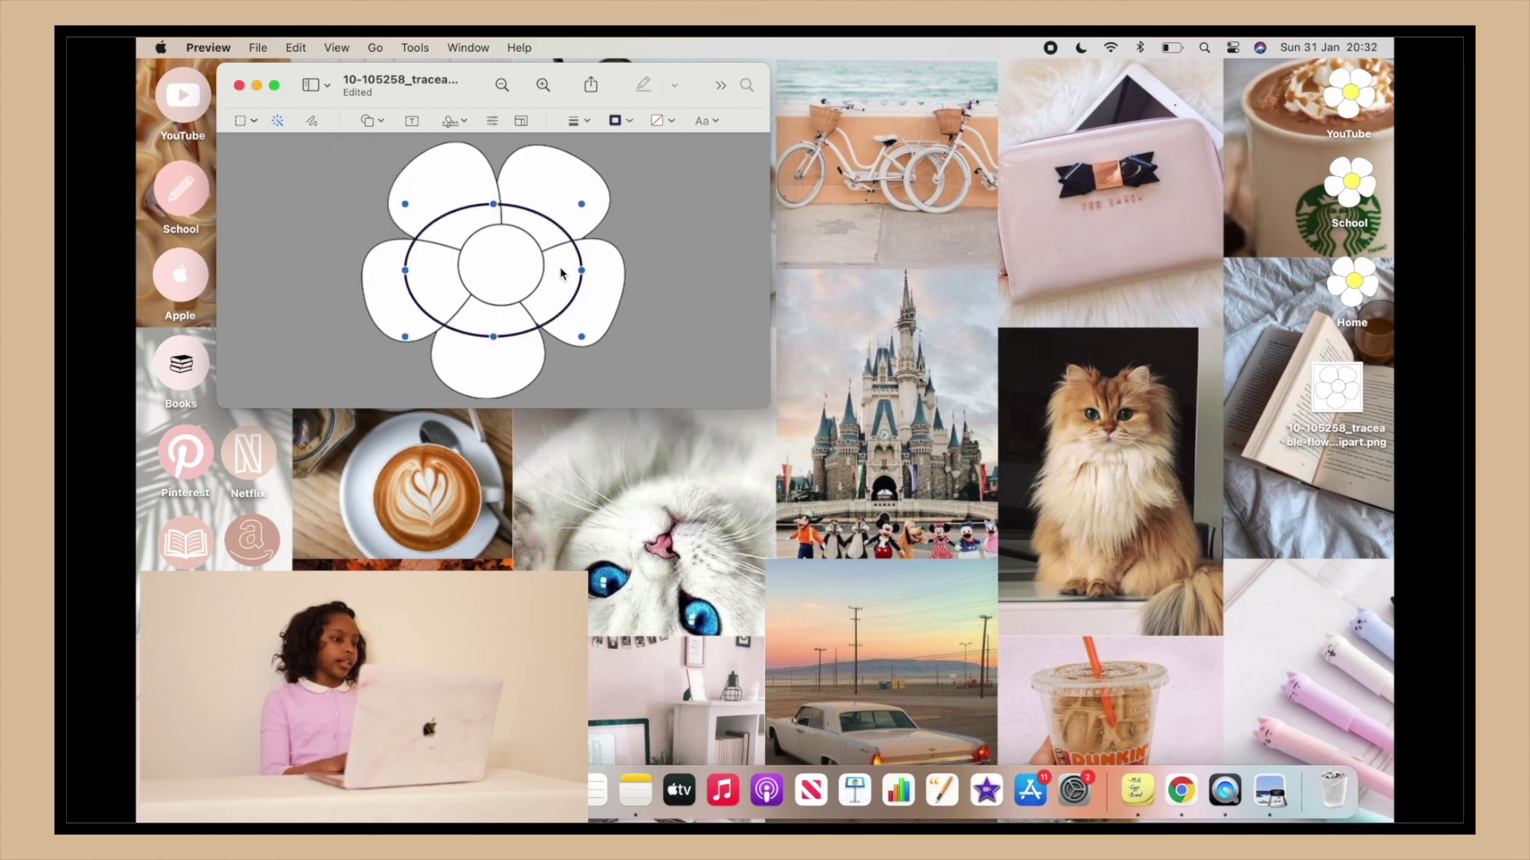
pyautogui.moveTo(560, 203); pyautogui.dragTo(512, 222)
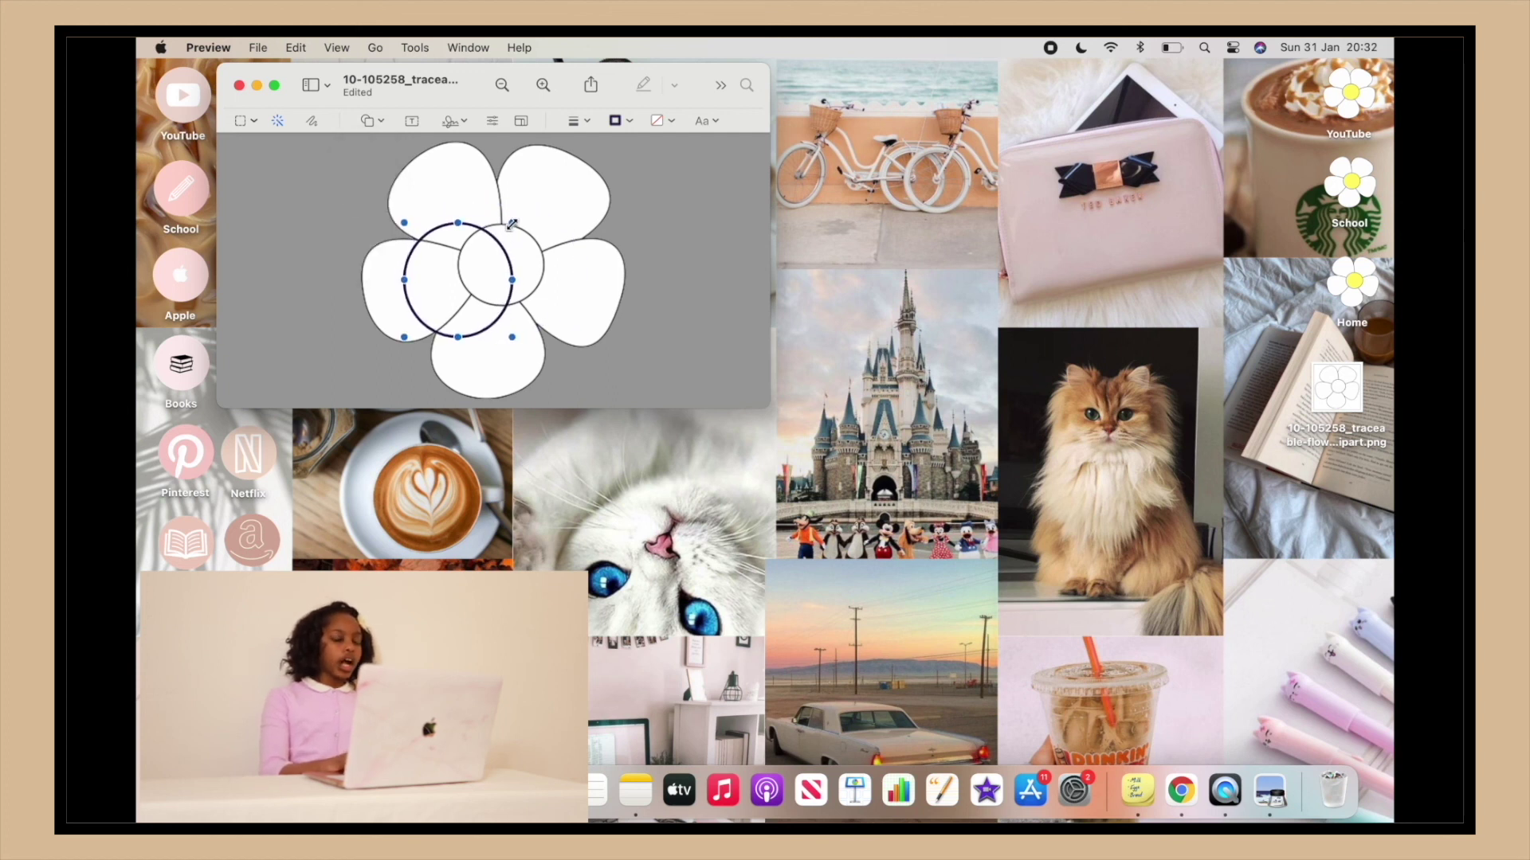
# Step: Remove the circle's border and fill the circle with yellow
pyautogui.click(620, 121)
pyautogui.click(547, 169)
pyautogui.click(660, 121)
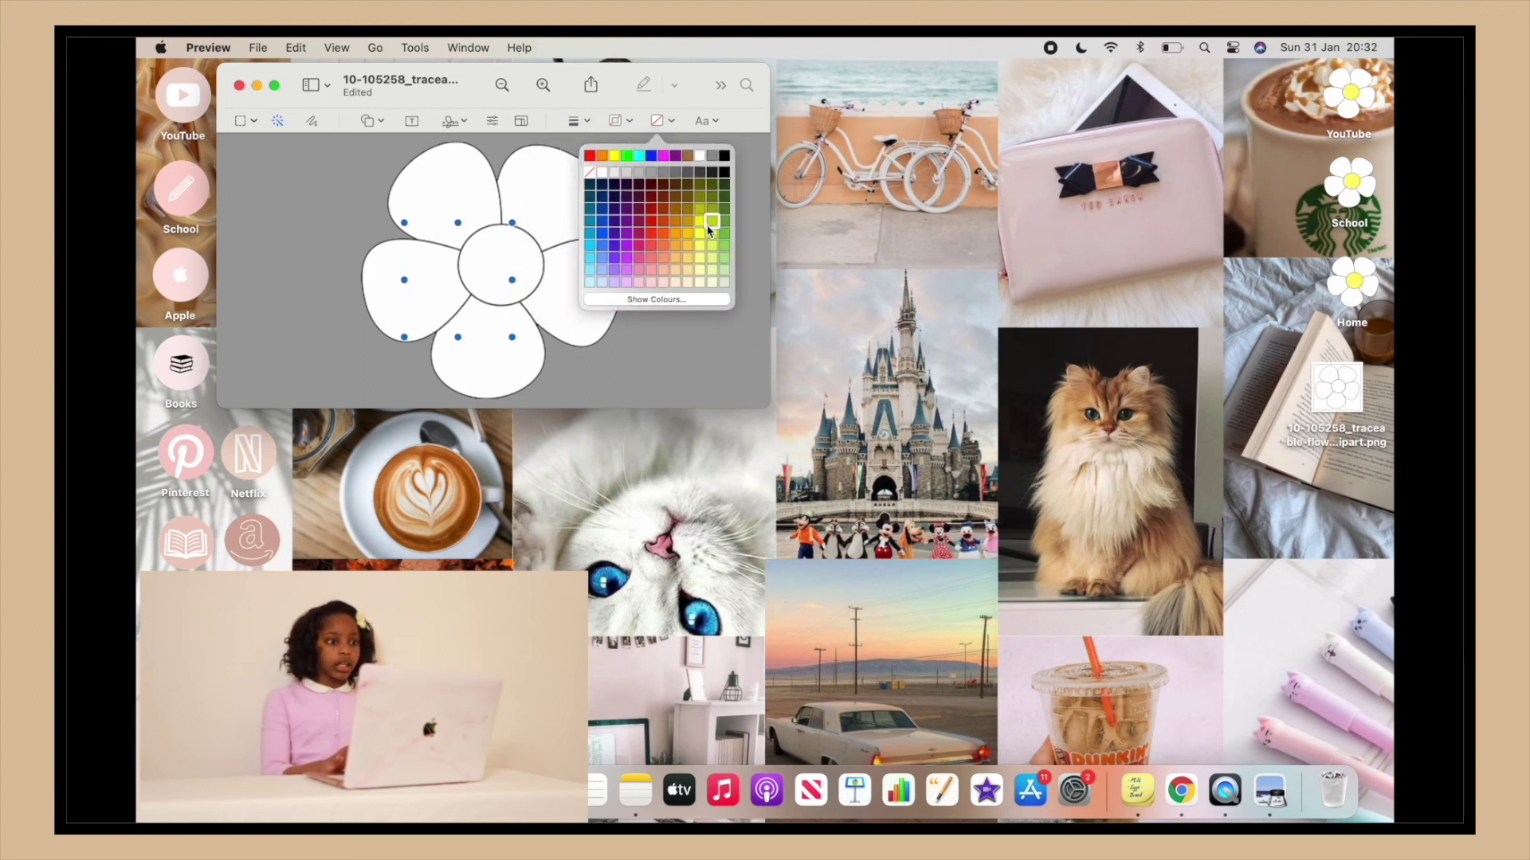
pyautogui.click(700, 233)
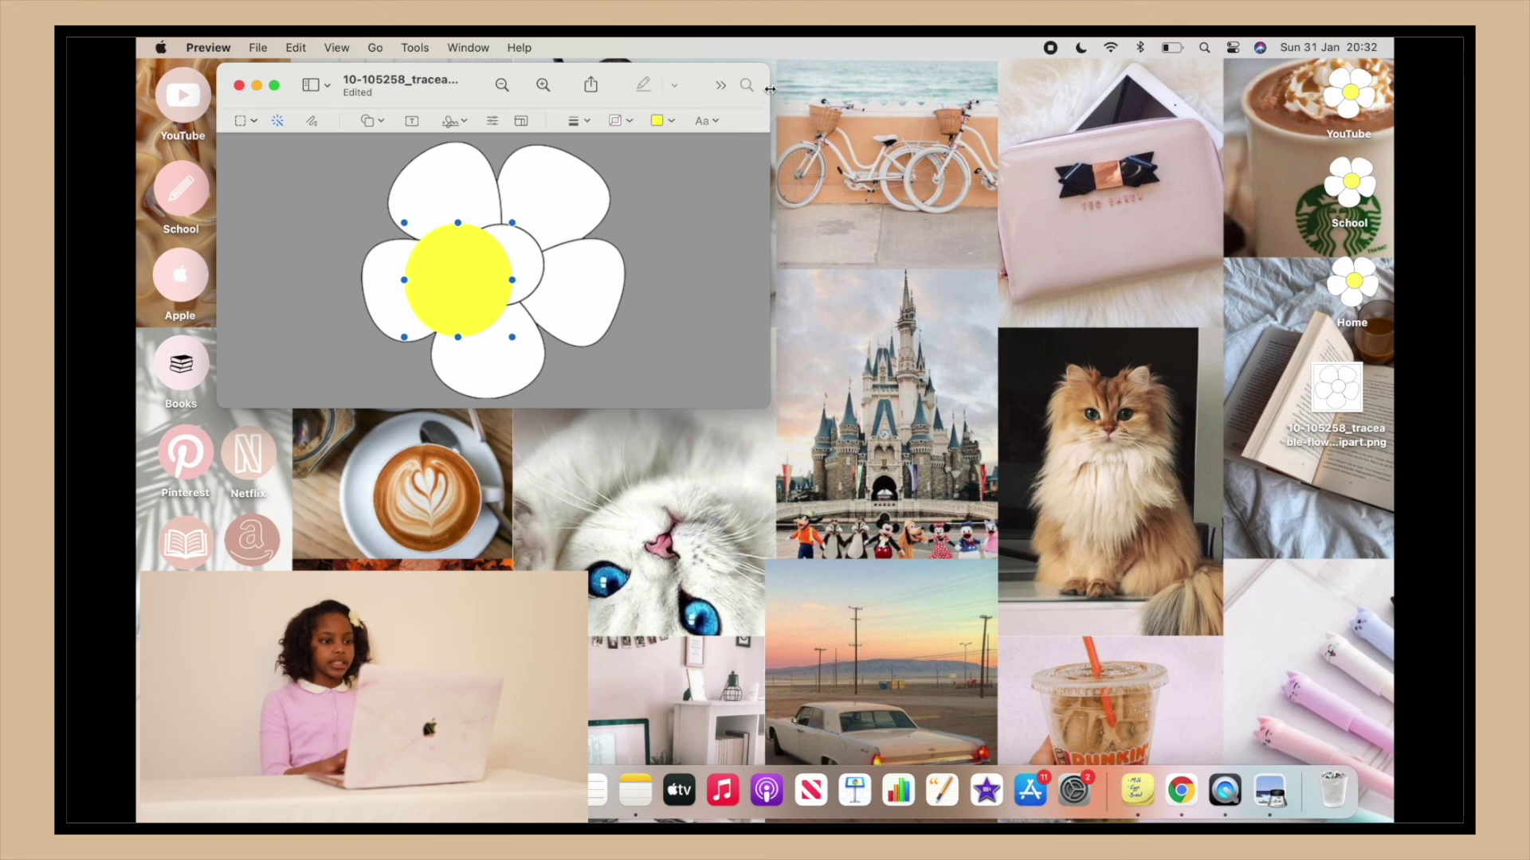
# Step: Reduce the circle's height slightly and change its fill to a lighter yellow
pyautogui.click(674, 122)
pyautogui.click(681, 228)
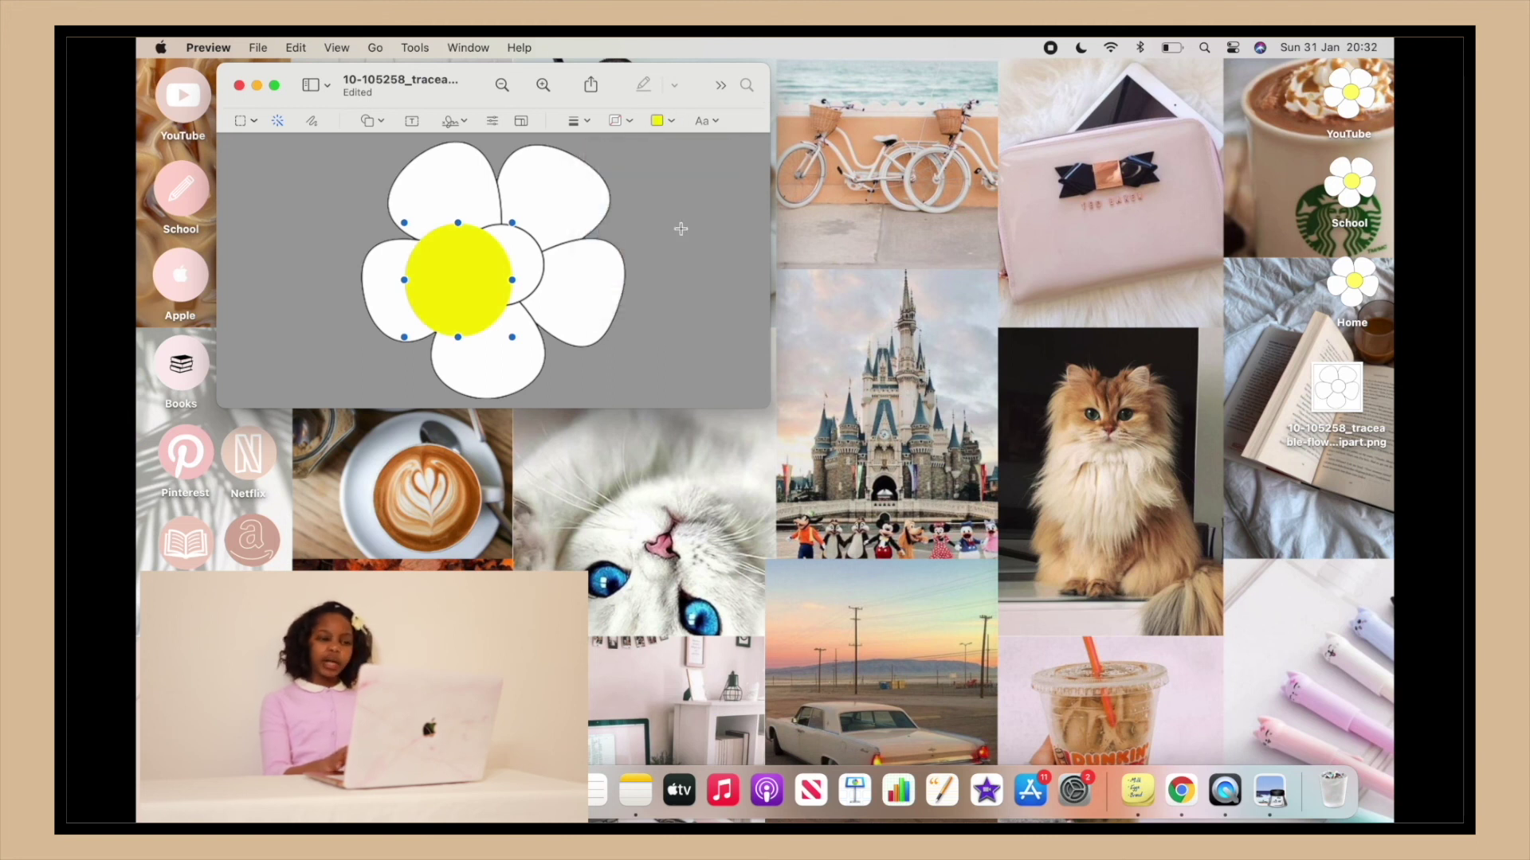
pyautogui.moveTo(458, 223); pyautogui.dragTo(460, 235)
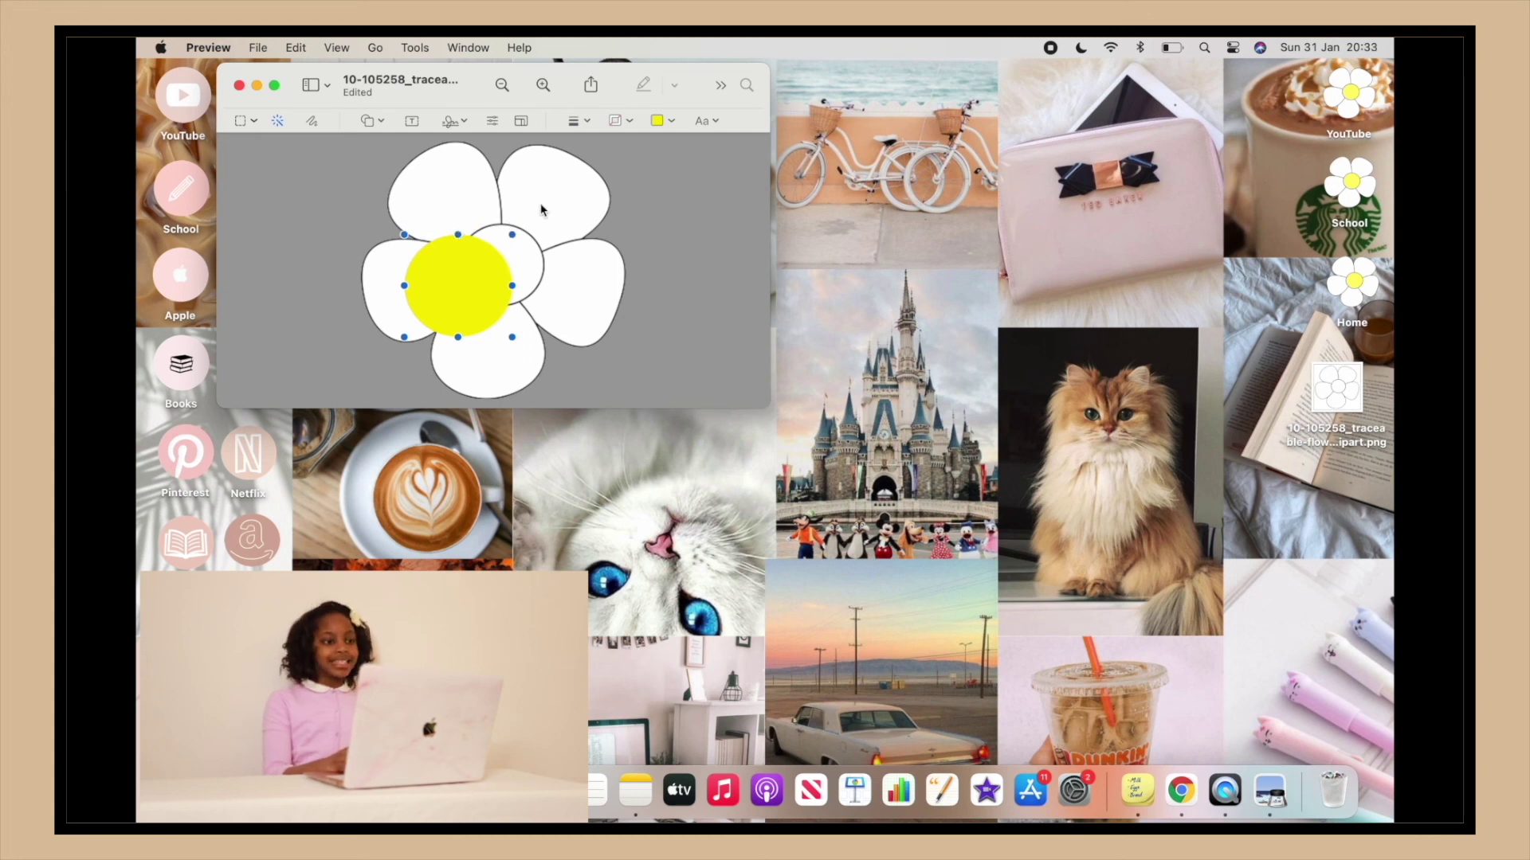
pyautogui.click(671, 122)
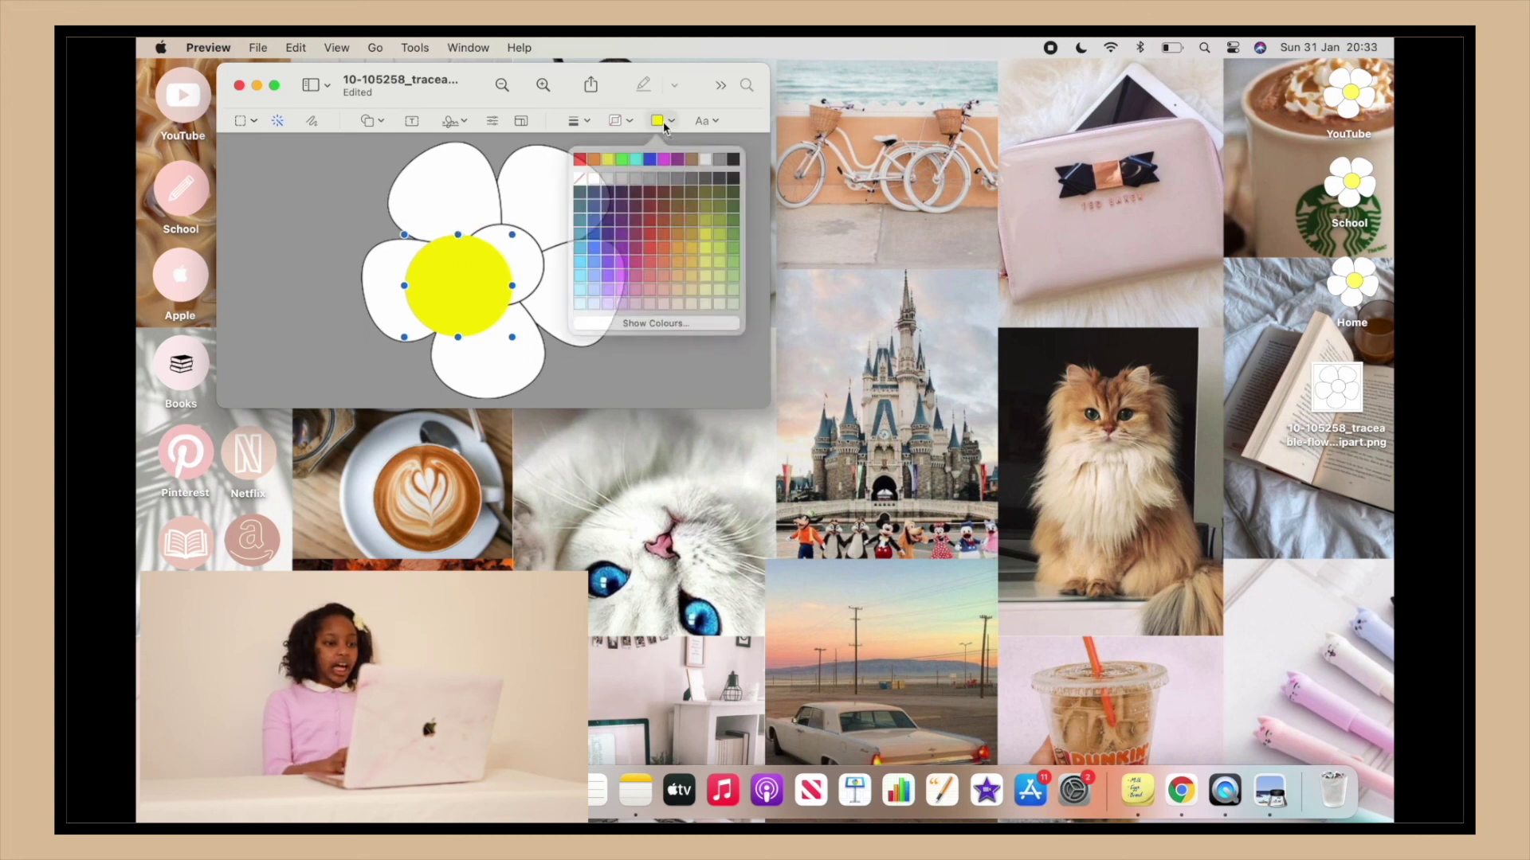
pyautogui.click(701, 252)
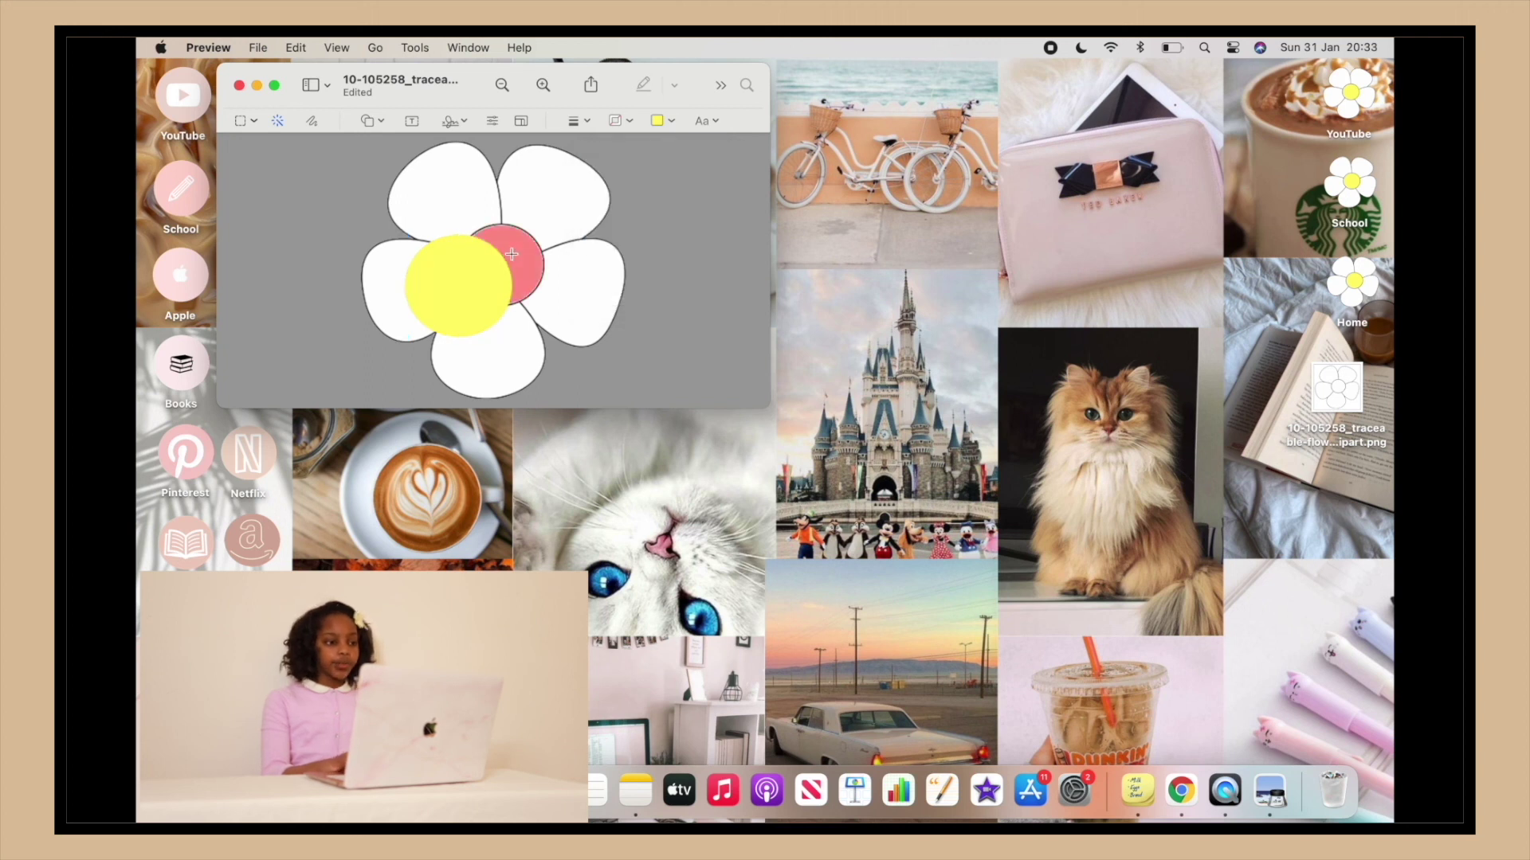
# Step: Move the yellow circle over the flower's centre and resize it to fit exactly inside the centre outline
pyautogui.moveTo(455, 293); pyautogui.dragTo(489, 278)
pyautogui.moveTo(546, 218)
pyautogui.mouseDown()
pyautogui.moveTo(506, 245)
pyautogui.moveTo(535, 240)
pyautogui.mouseUp()
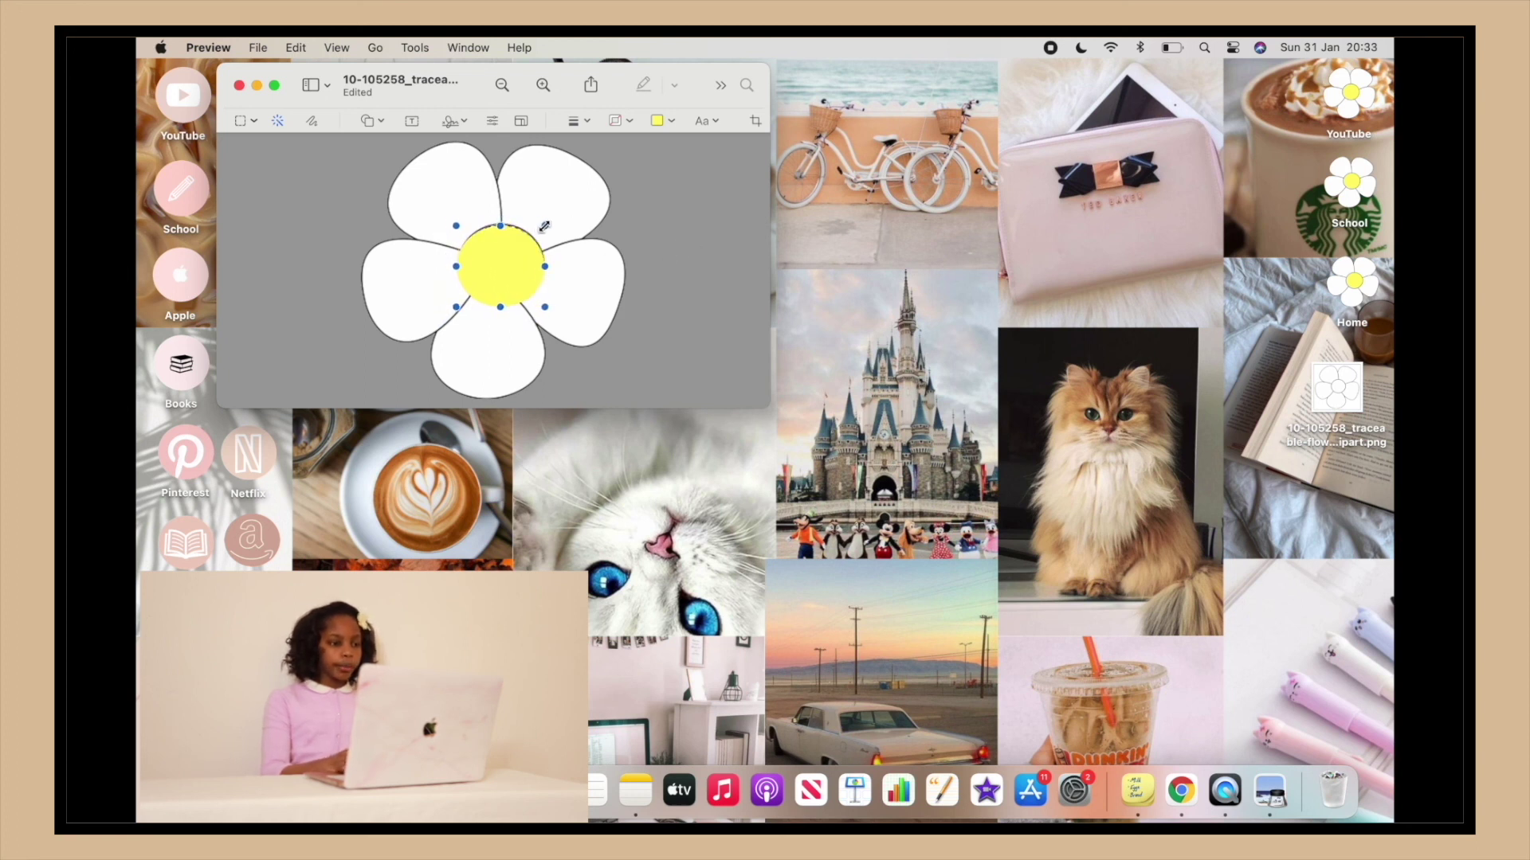
pyautogui.moveTo(487, 270); pyautogui.dragTo(495, 269)
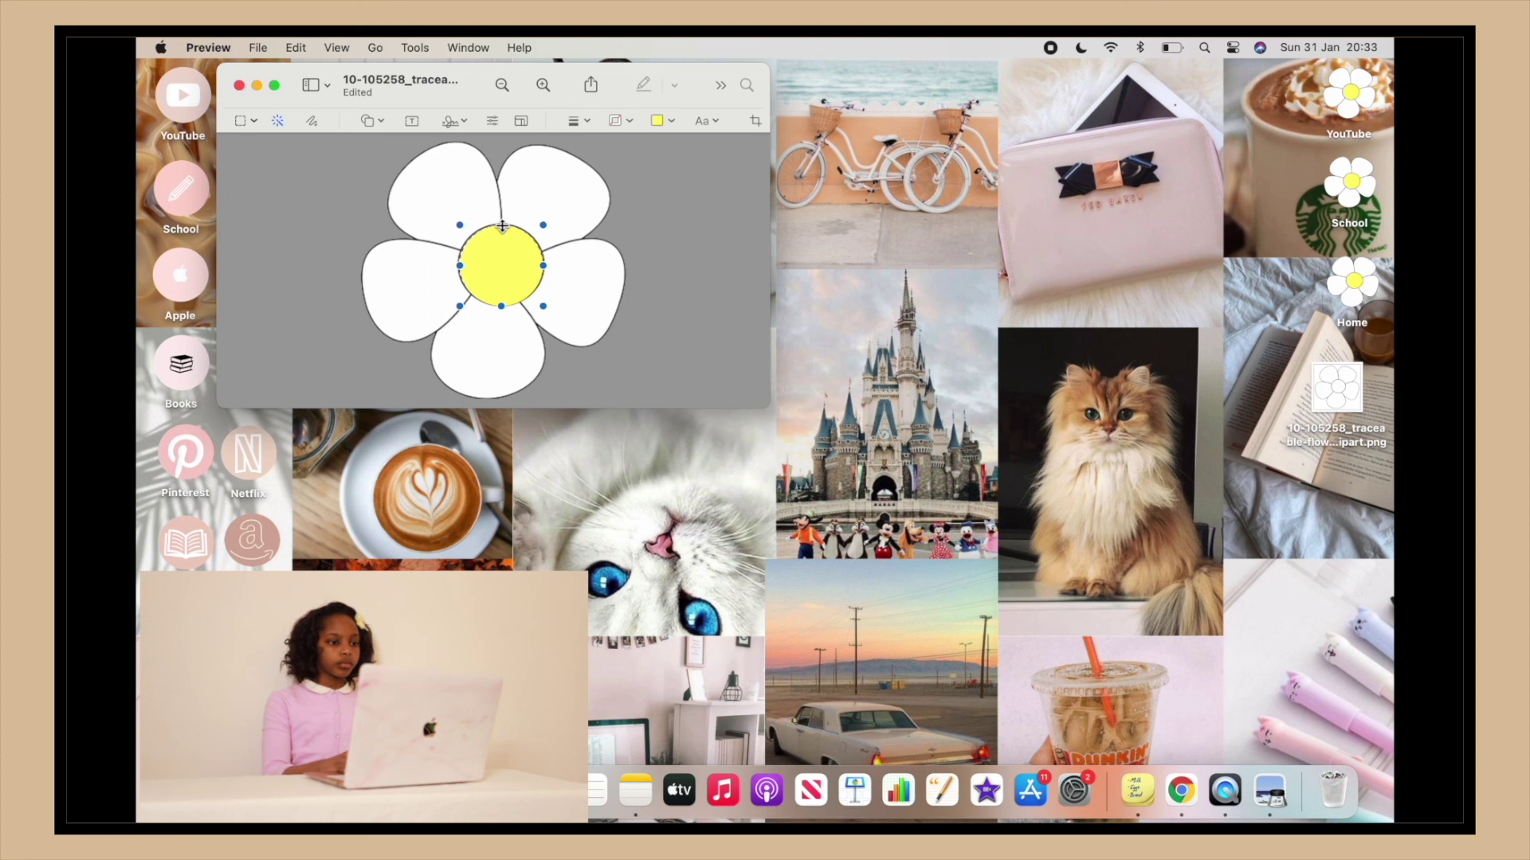
pyautogui.moveTo(502, 248); pyautogui.dragTo(503, 256)
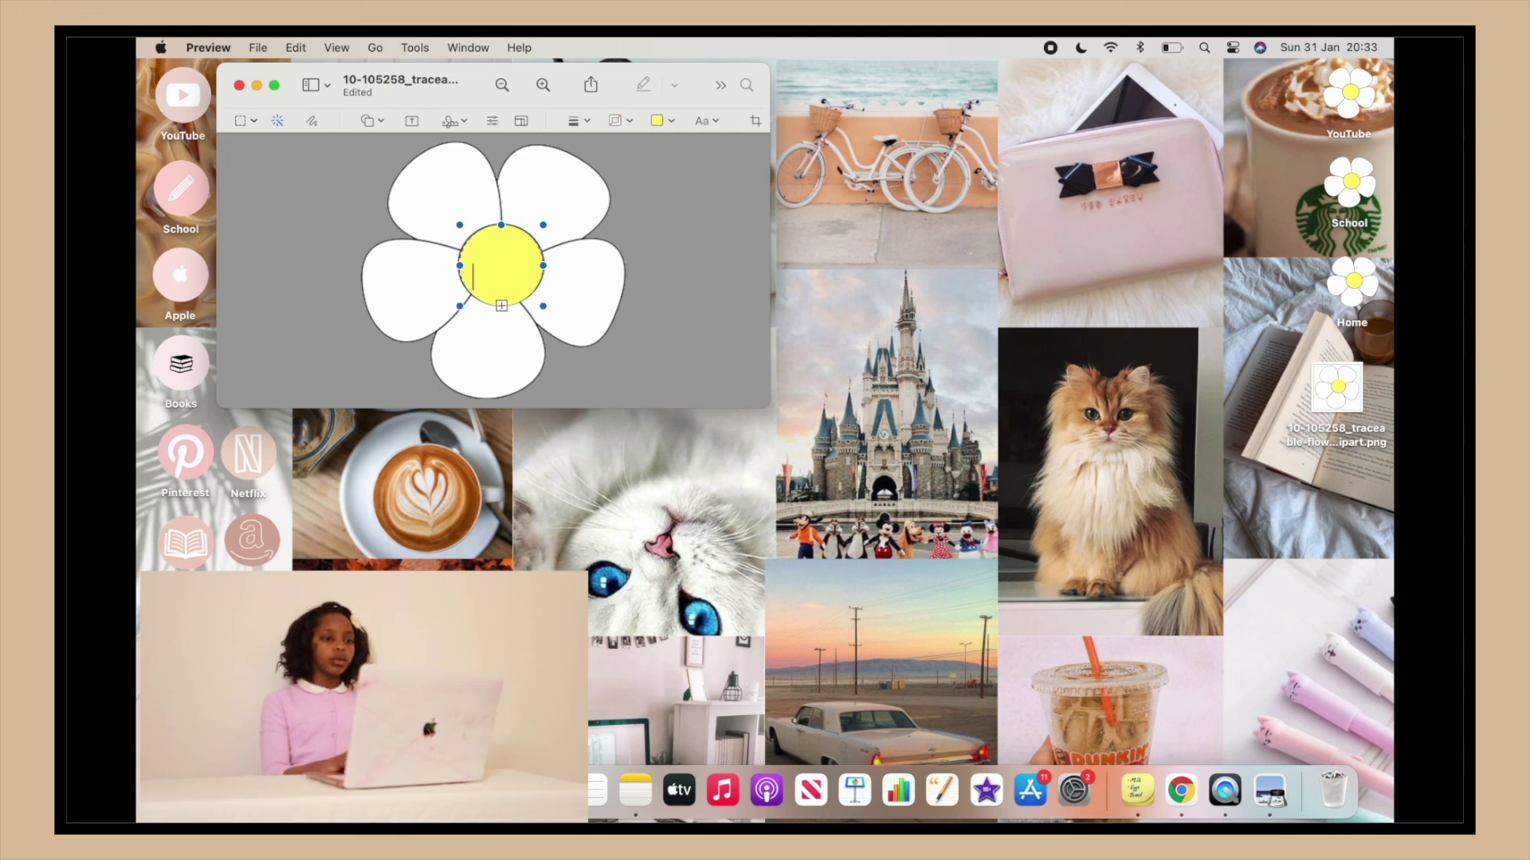
pyautogui.click(540, 291)
pyautogui.click(528, 271)
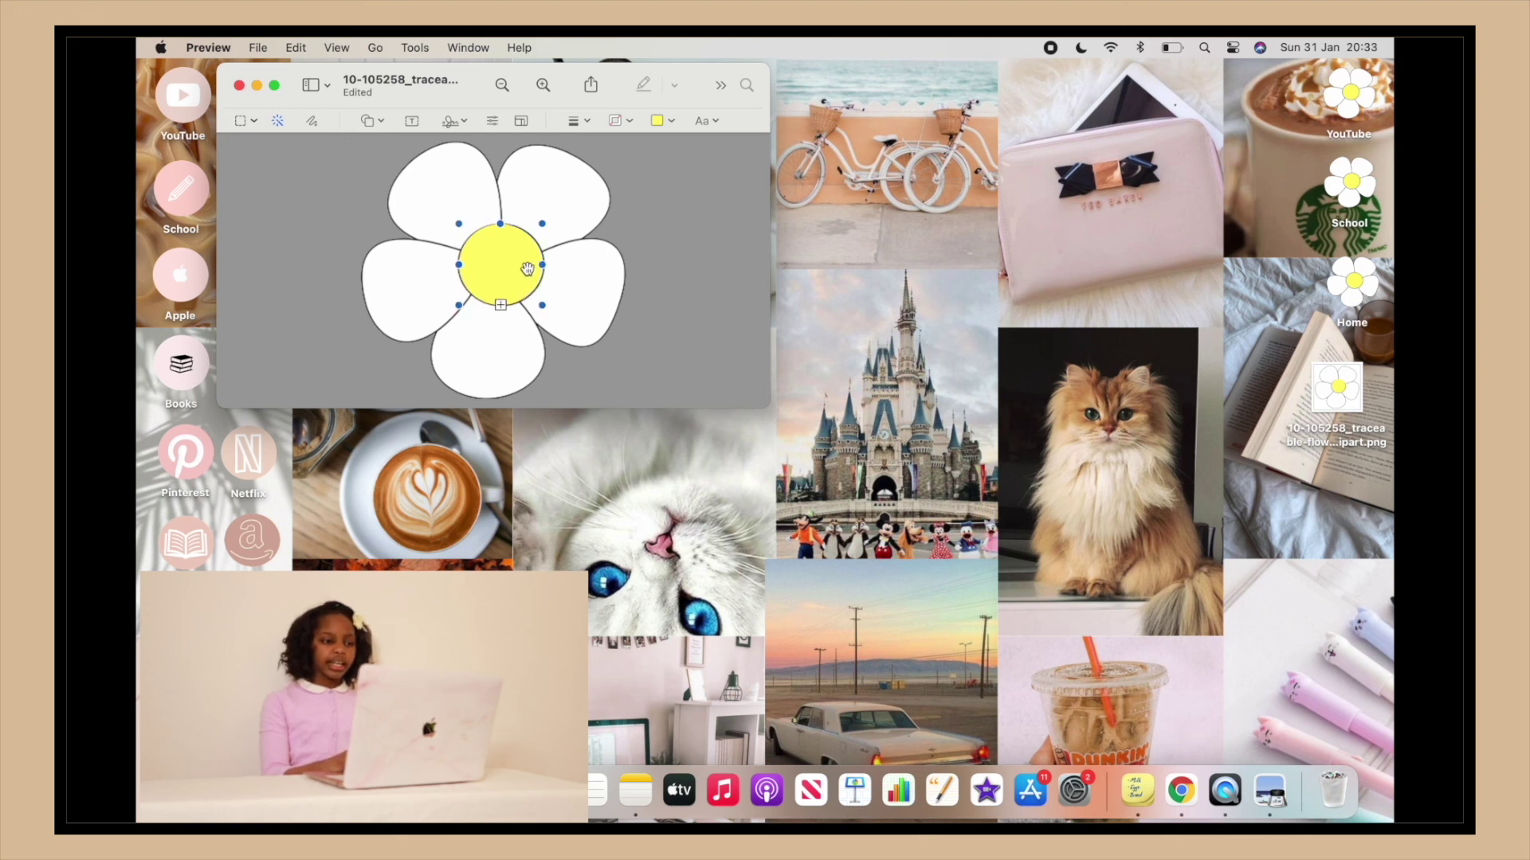
pyautogui.moveTo(542, 223); pyautogui.dragTo(544, 225)
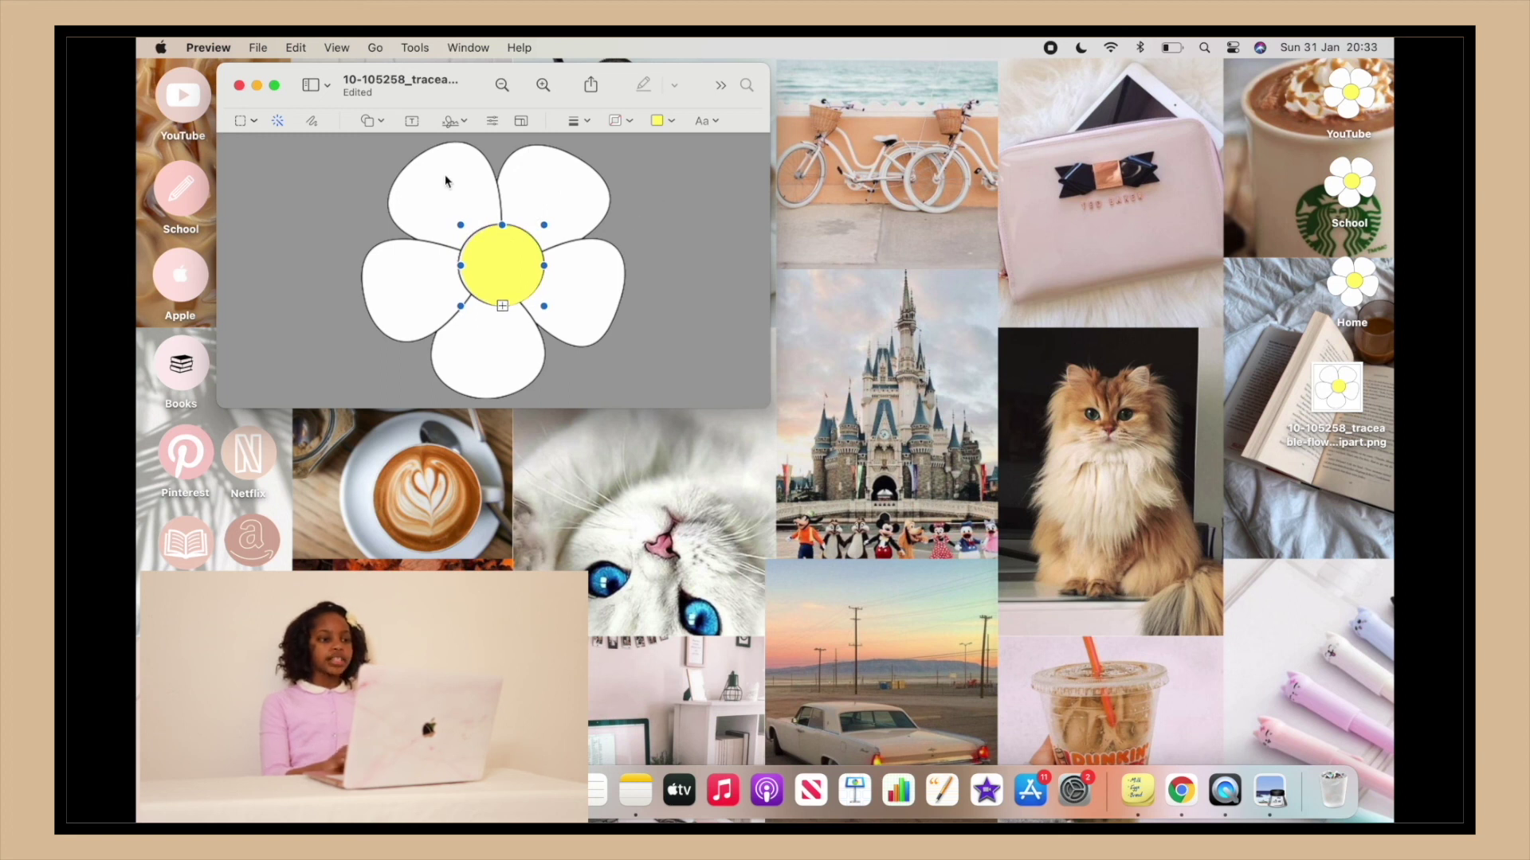
# Step: Select and copy the entire flower image, and minimise its window
pyautogui.moveTo(387, 185); pyautogui.dragTo(370, 169)
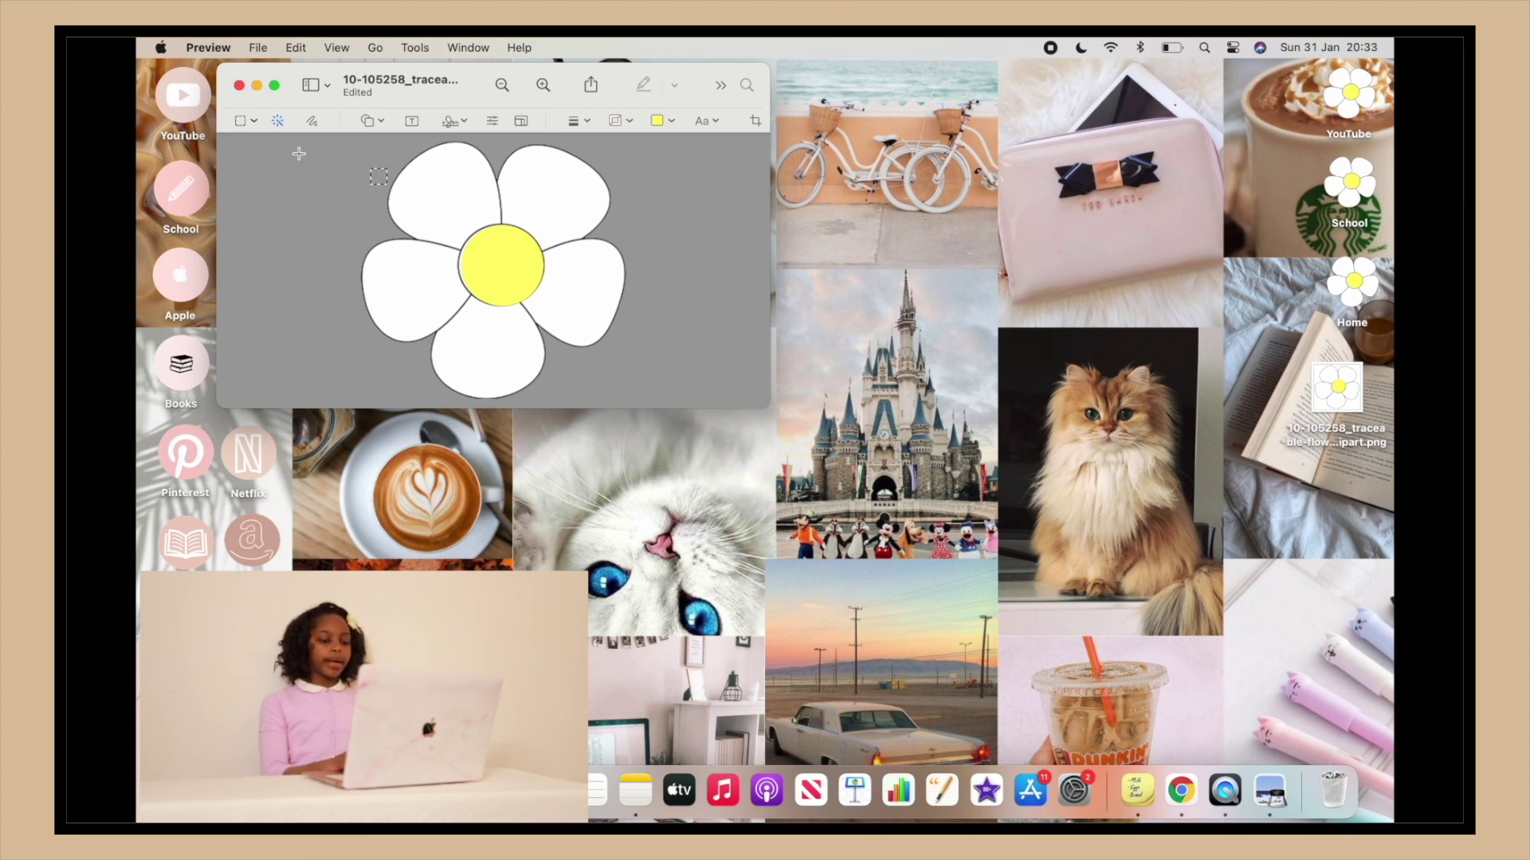
pyautogui.press('super+a')
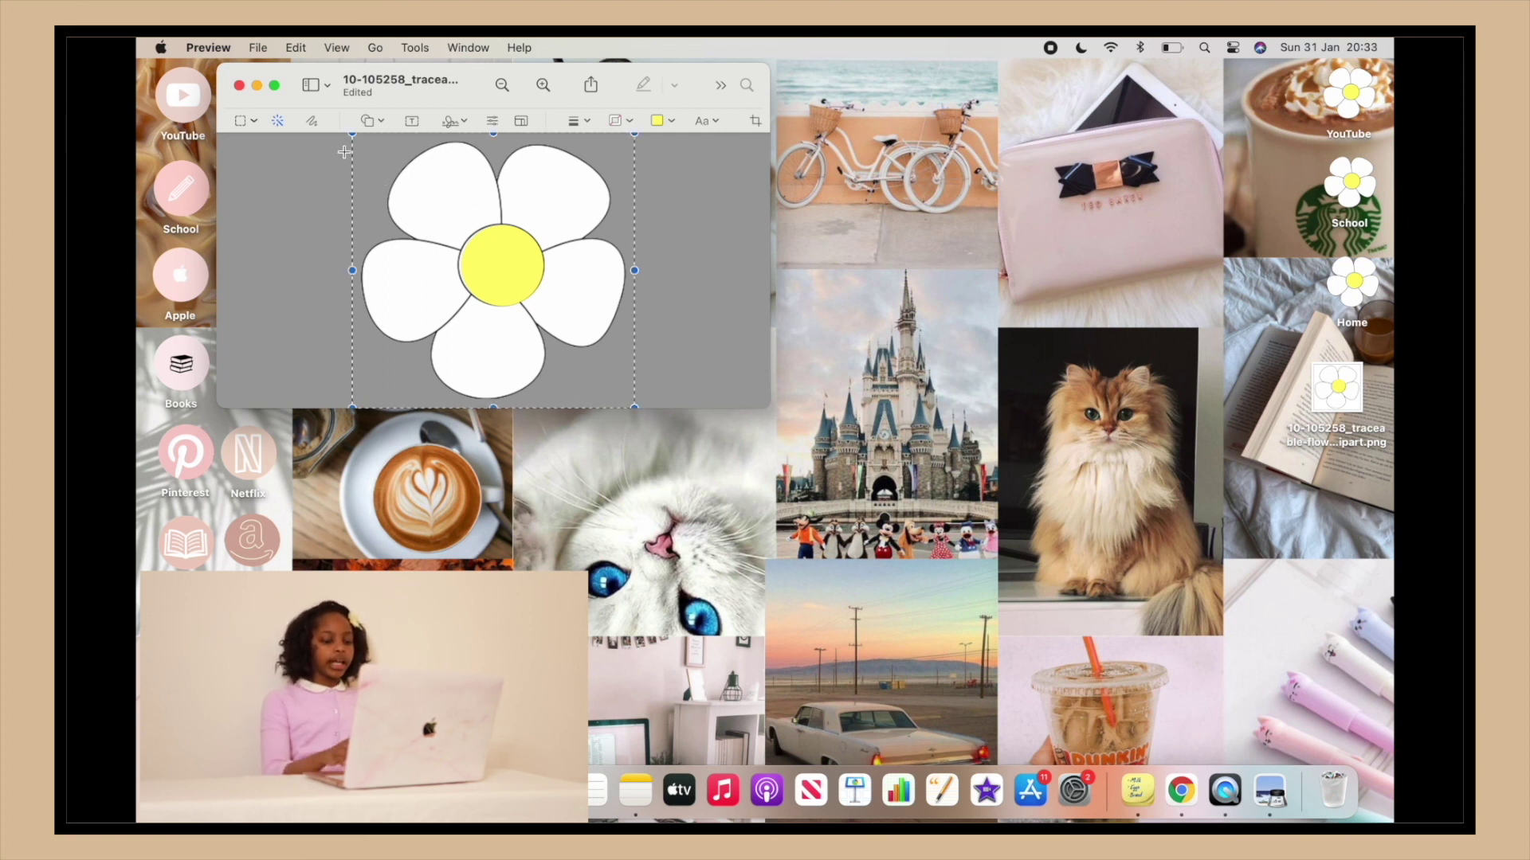
pyautogui.click(257, 85)
# Step: Paste the copied flower as the icon of the desktop's YouTube folder through its Info window, and close that window
pyautogui.click(1341, 132)
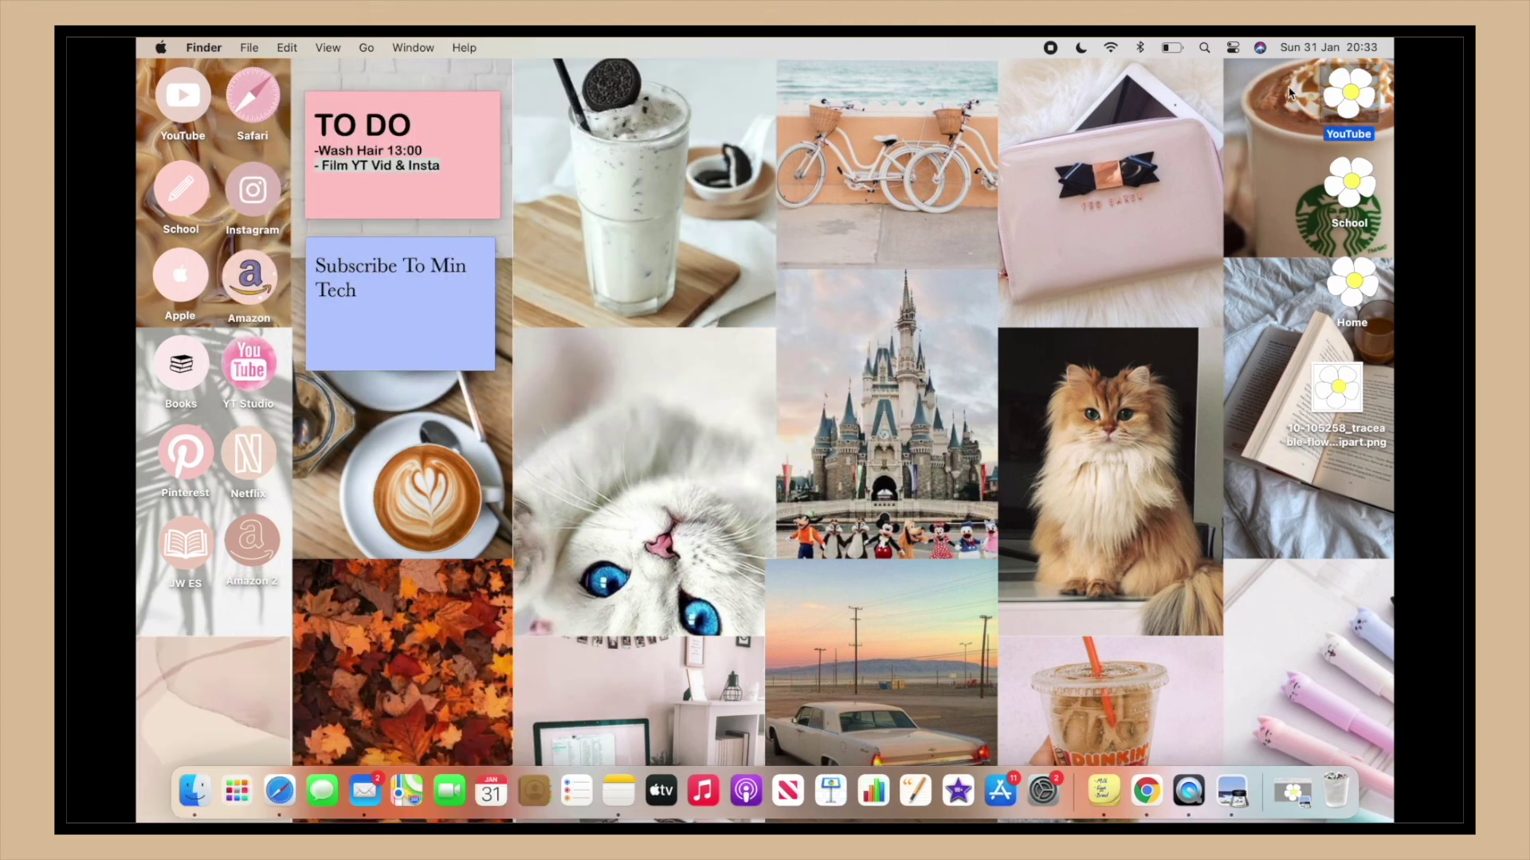
pyautogui.rightClick(1341, 97)
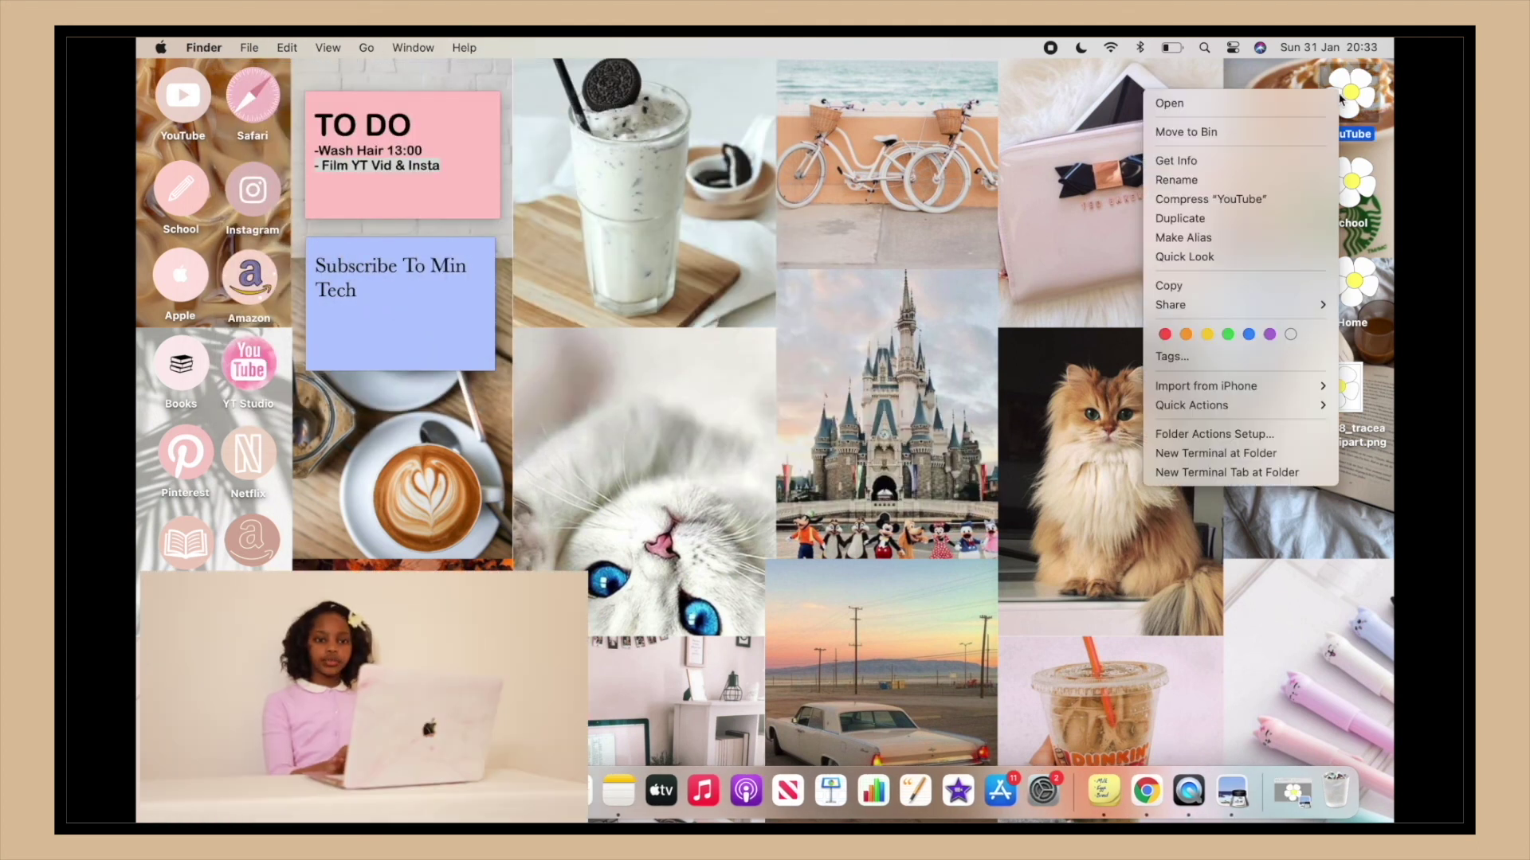
pyautogui.click(1218, 160)
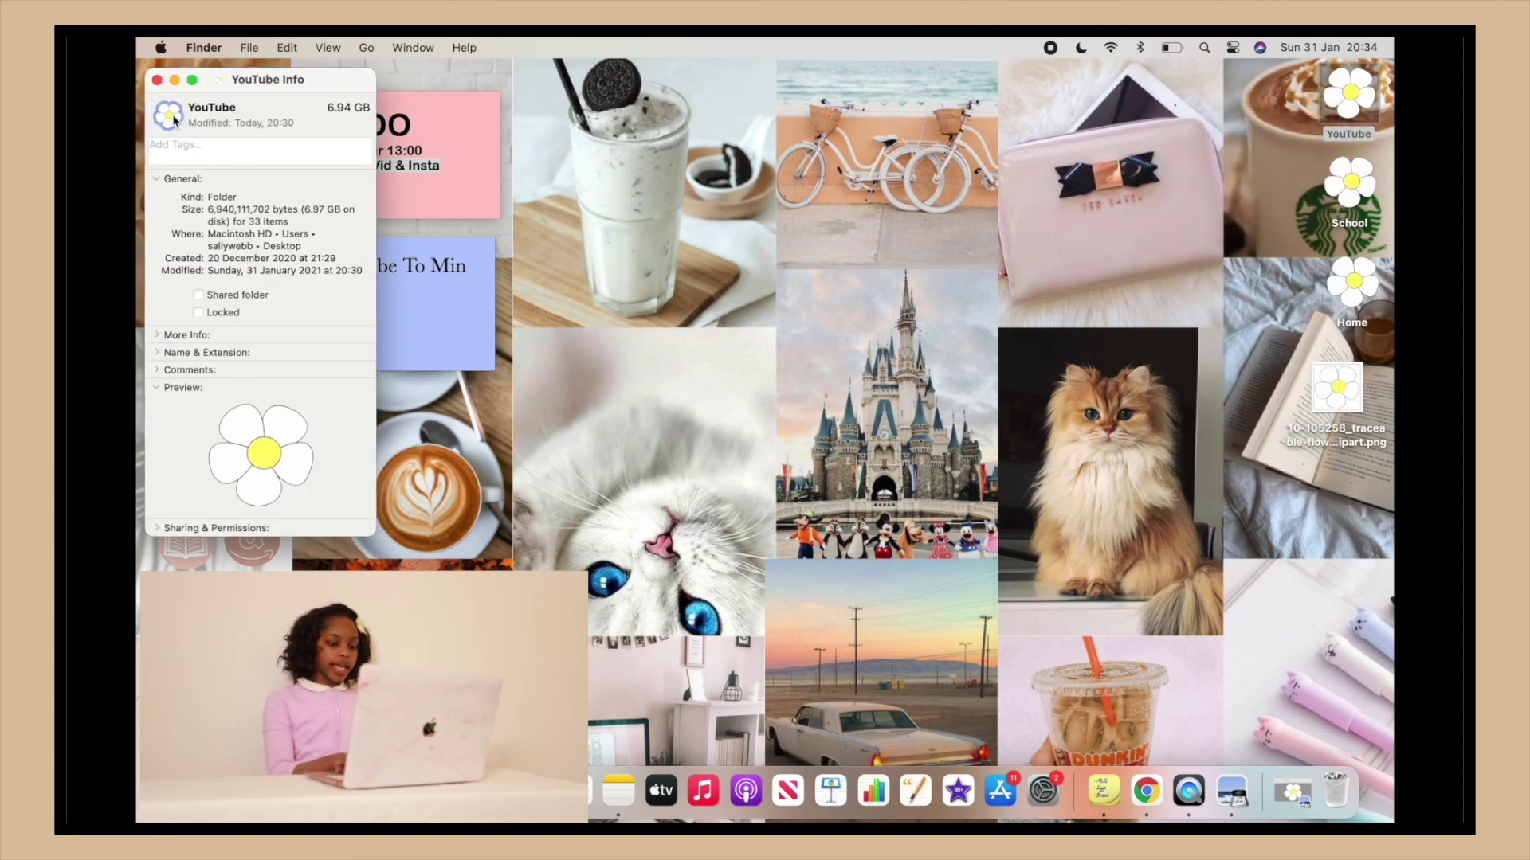
pyautogui.press('super+v')
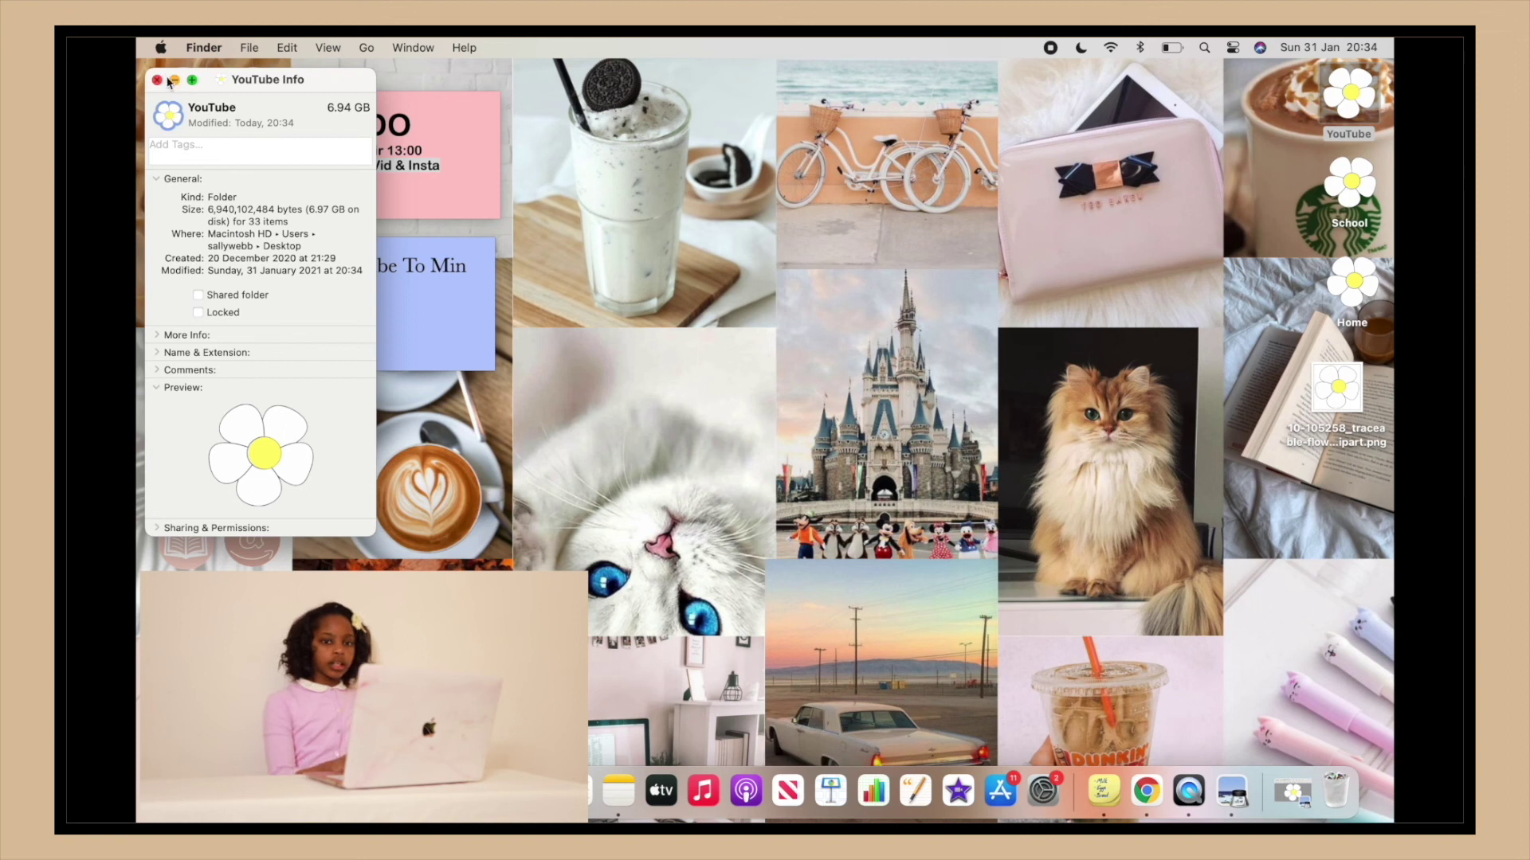
pyautogui.click(159, 81)
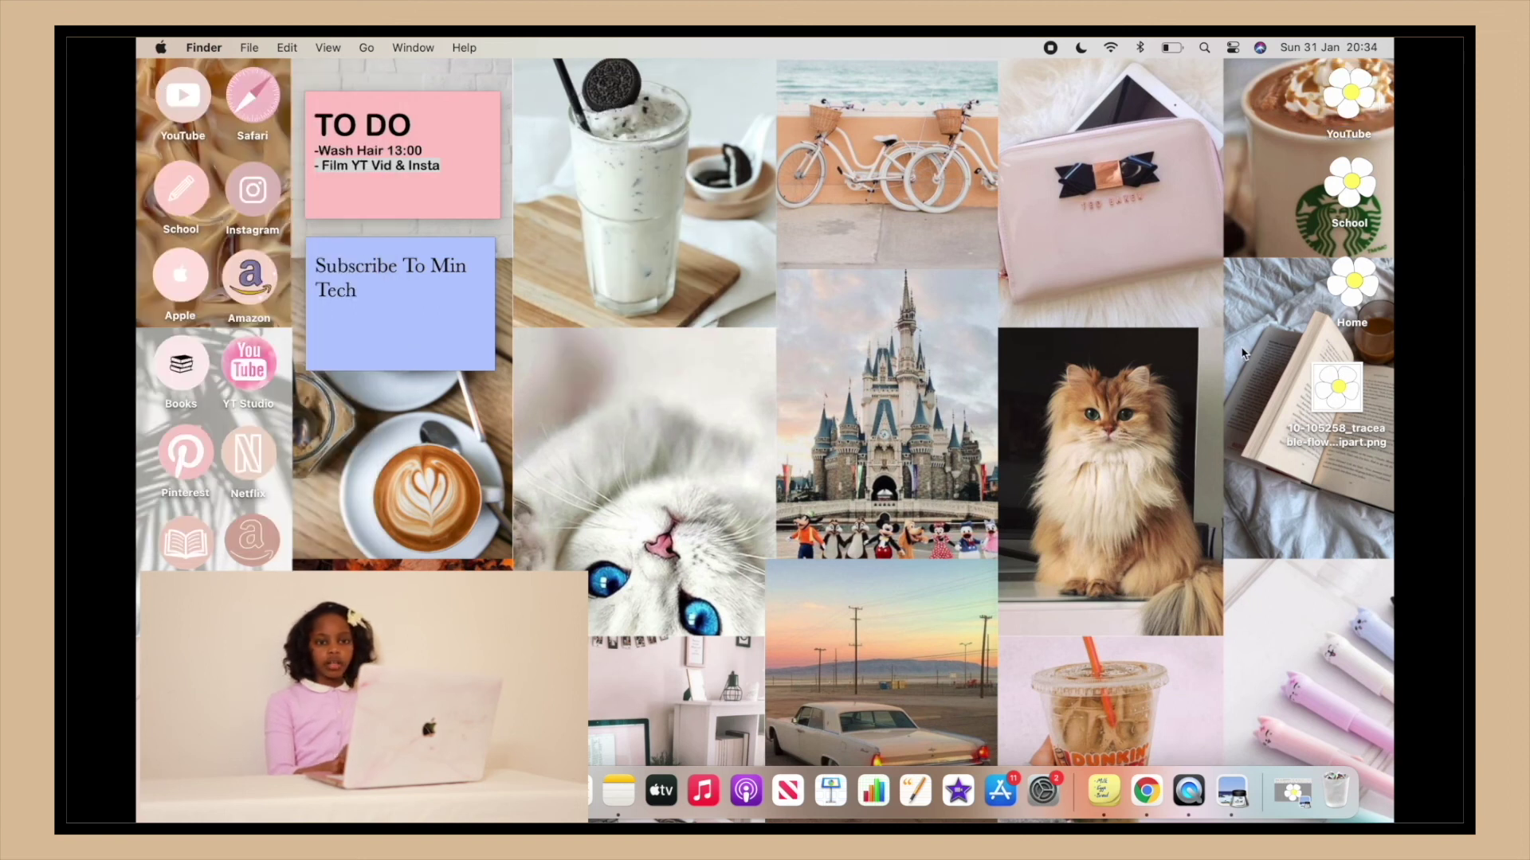